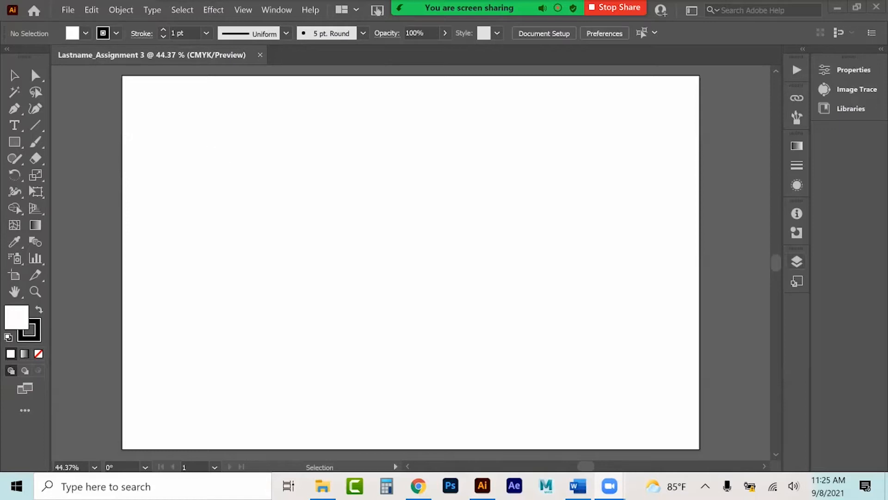
# Display the document's layers and toggle Layer 1 to outline view and back to preview
pyautogui.click(796, 261)
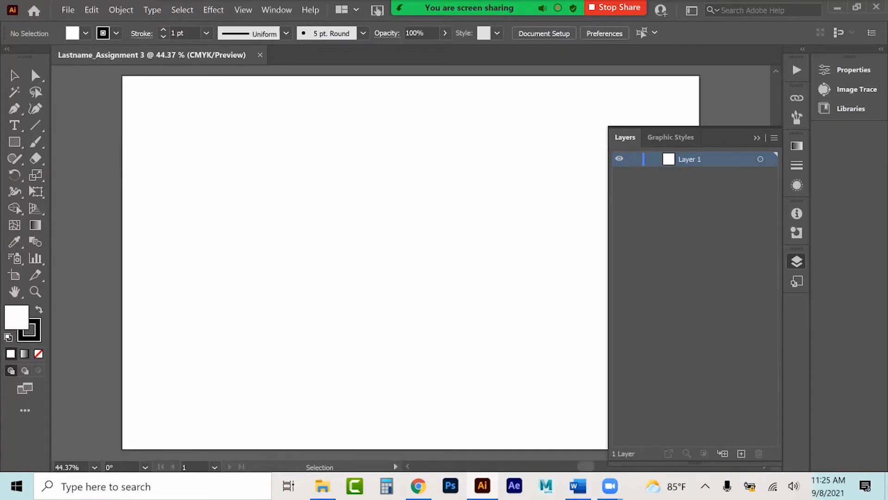
pyautogui.keyDown('ctrl'); pyautogui.click(618, 159); pyautogui.keyUp('ctrl')
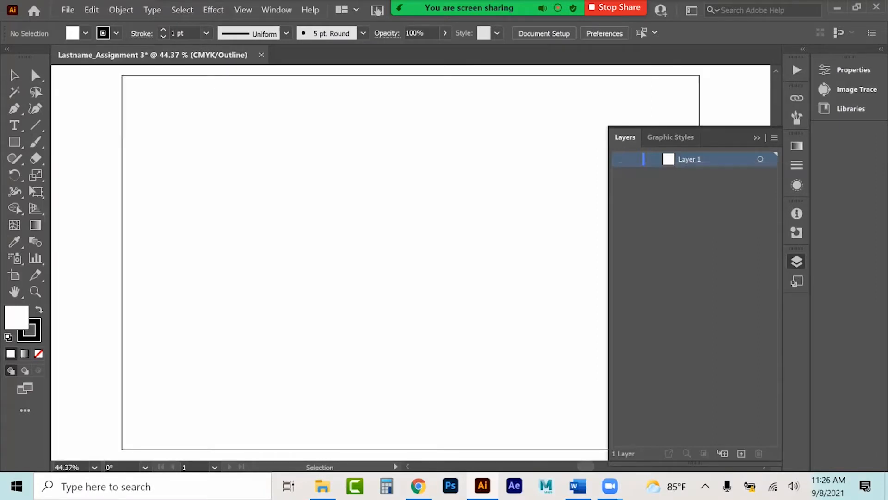
pyautogui.keyDown('ctrl'); pyautogui.click(619, 158); pyautogui.keyUp('ctrl')
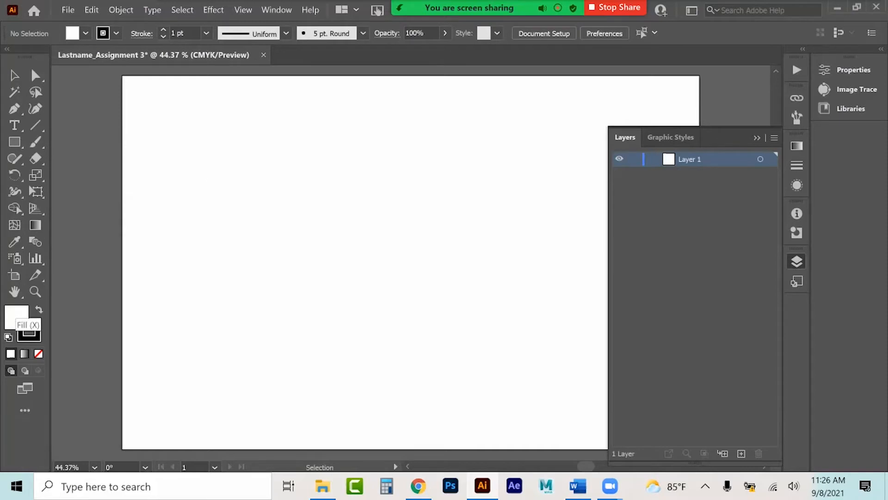
# Set the fill color to #e51313 and draw a rectangle about 8.44 by 5.94 in on the artboard
pyautogui.doubleClick(15, 314)
pyautogui.write('e51313')
pyautogui.press('Return')
pyautogui.click(15, 141)
pyautogui.moveTo(180, 154)
pyautogui.mouseDown()
pyautogui.moveTo(391, 317)
pyautogui.moveTo(468, 356)
pyautogui.mouseUp()
# Move the red rectangle slightly toward the middle of the artboard
pyautogui.click(15, 76)
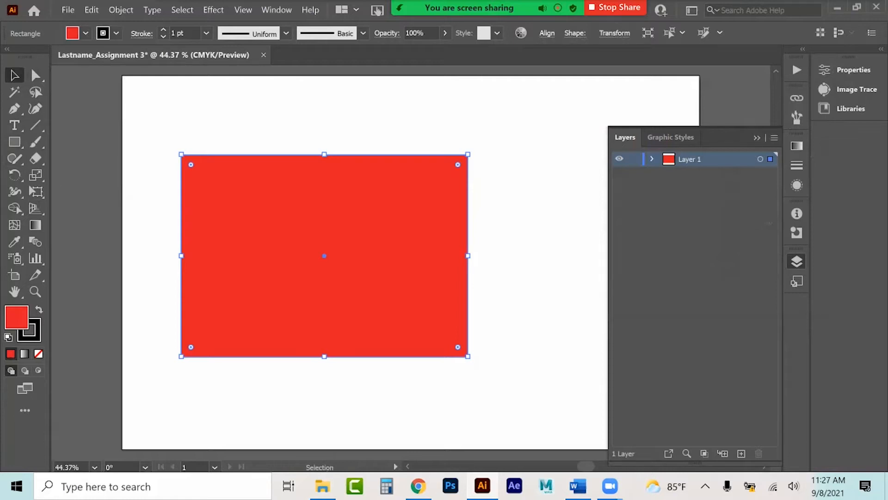
pyautogui.moveTo(372, 204); pyautogui.dragTo(402, 197)
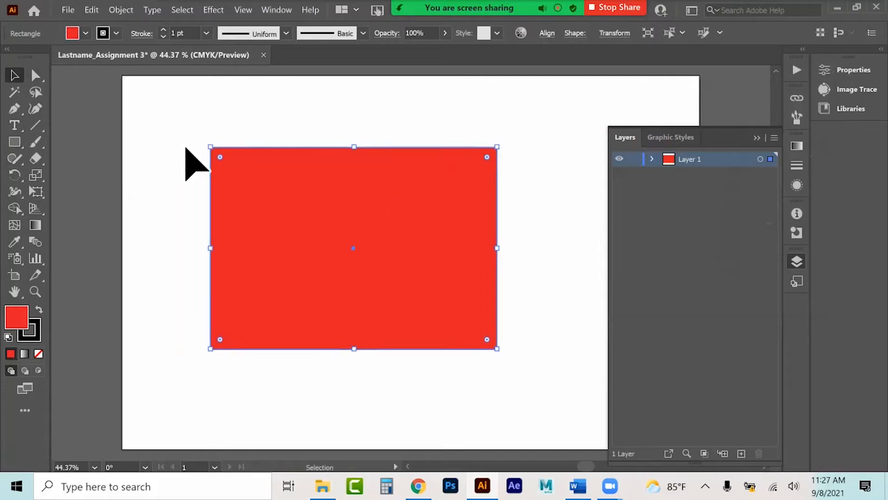
pyautogui.moveTo(313, 202); pyautogui.dragTo(328, 207)
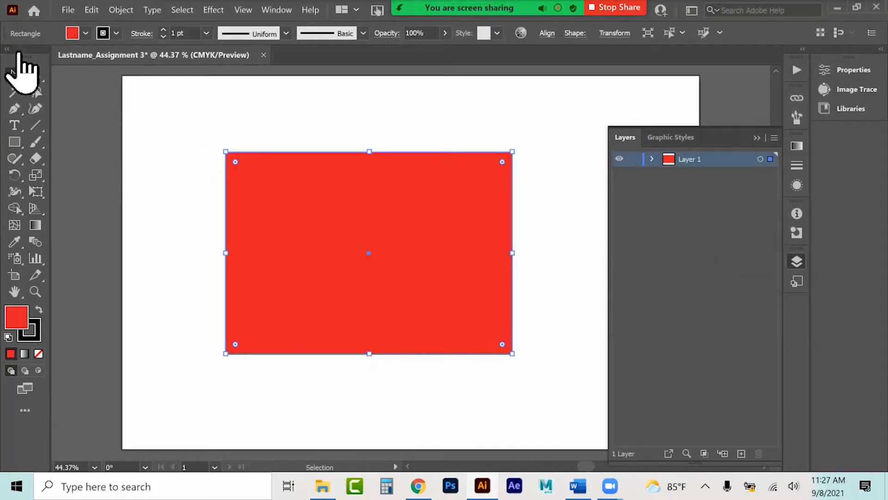
# Switch to the Essentials workspace, with the layers list collapsed and the tools arranged in two columns
pyautogui.click(18, 50)
pyautogui.click(18, 50)
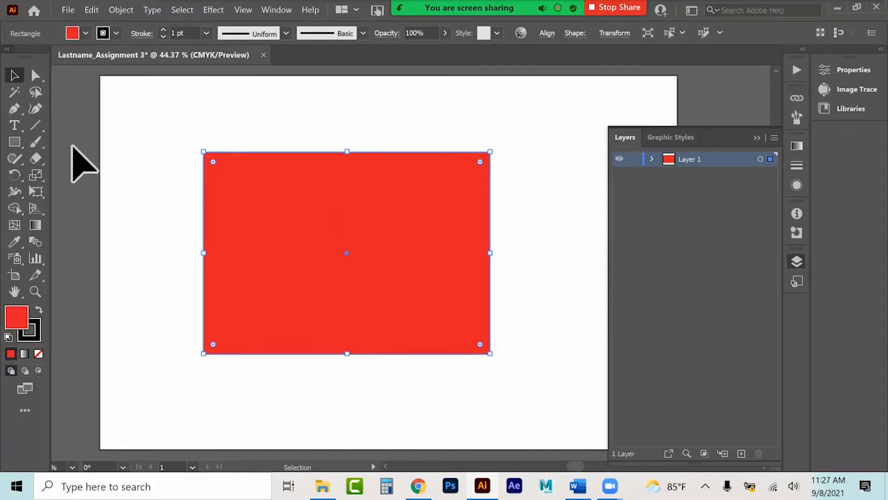
pyautogui.click(276, 10)
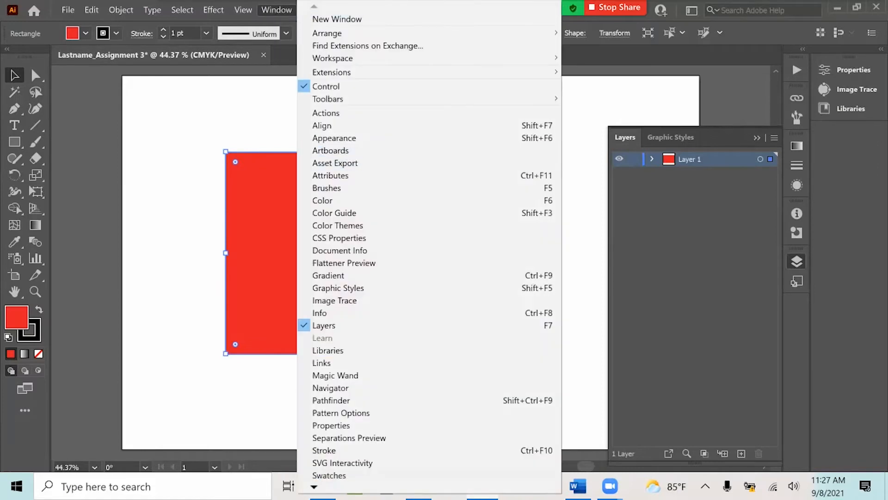
pyautogui.moveTo(352, 58)
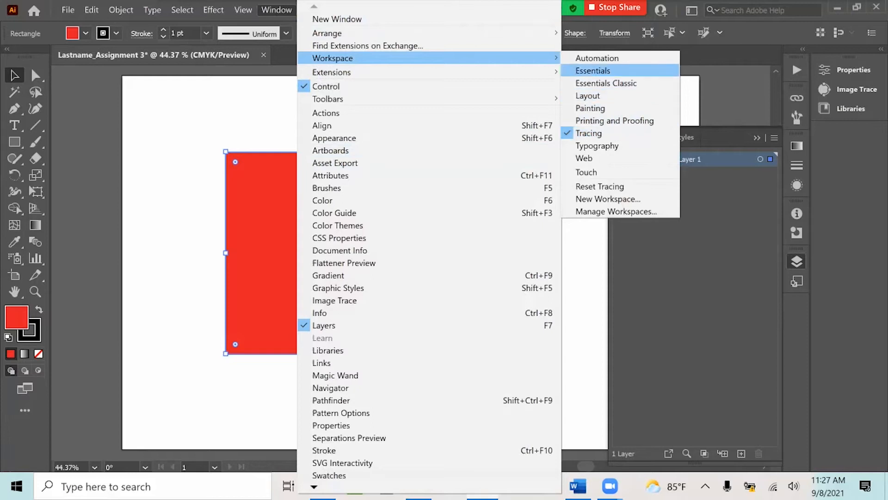
pyautogui.click(593, 70)
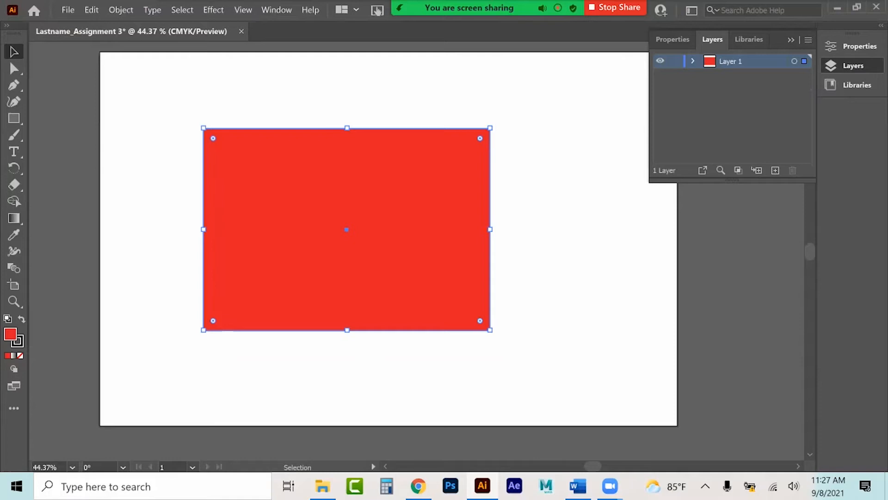
pyautogui.click(791, 40)
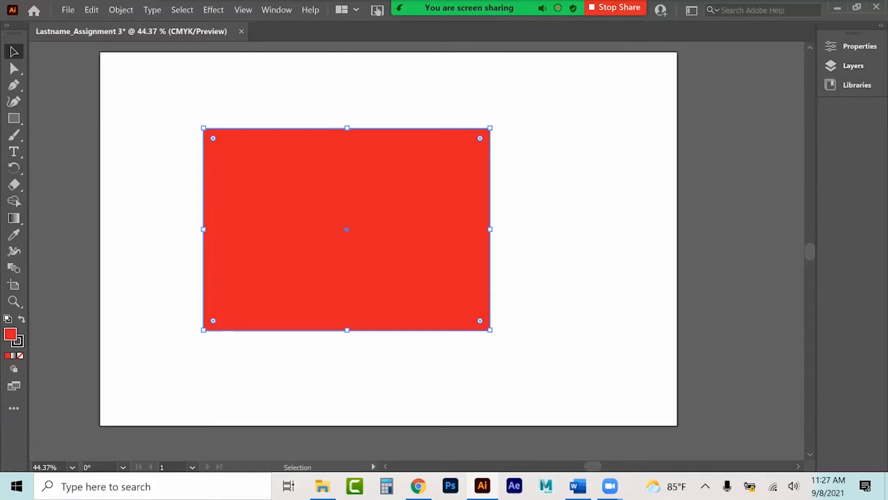
pyautogui.click(8, 25)
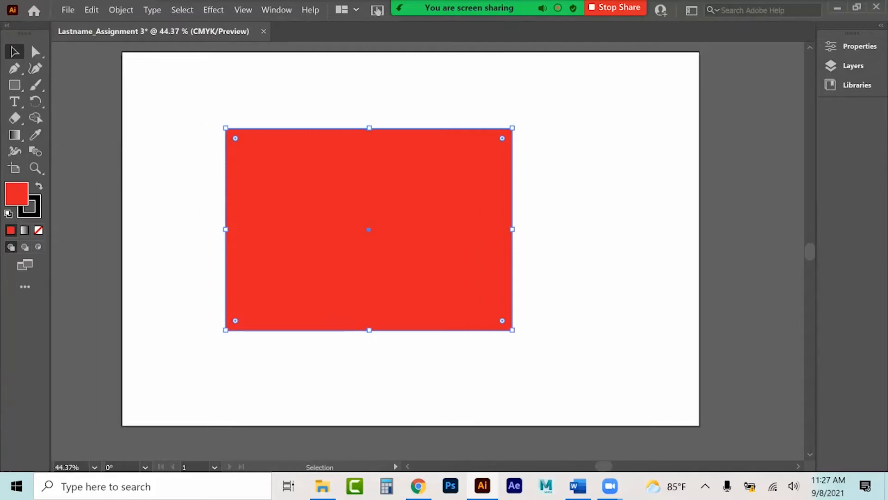
pyautogui.click(276, 10)
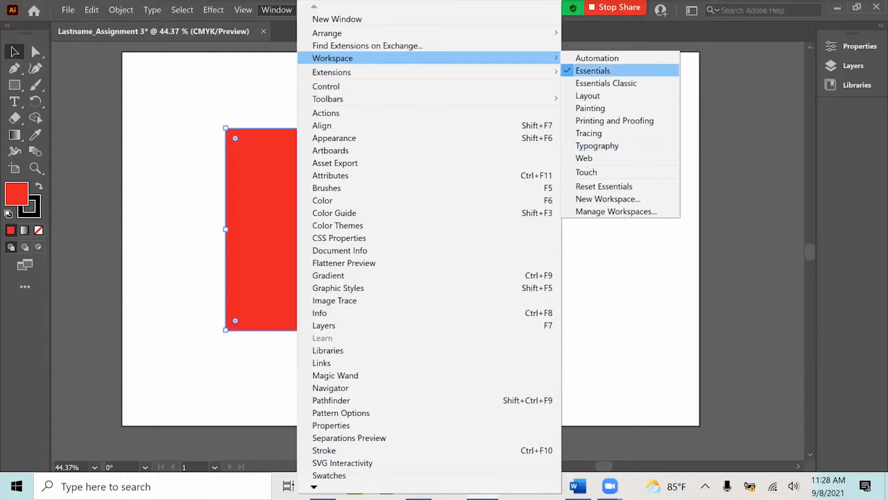
pyautogui.click(593, 70)
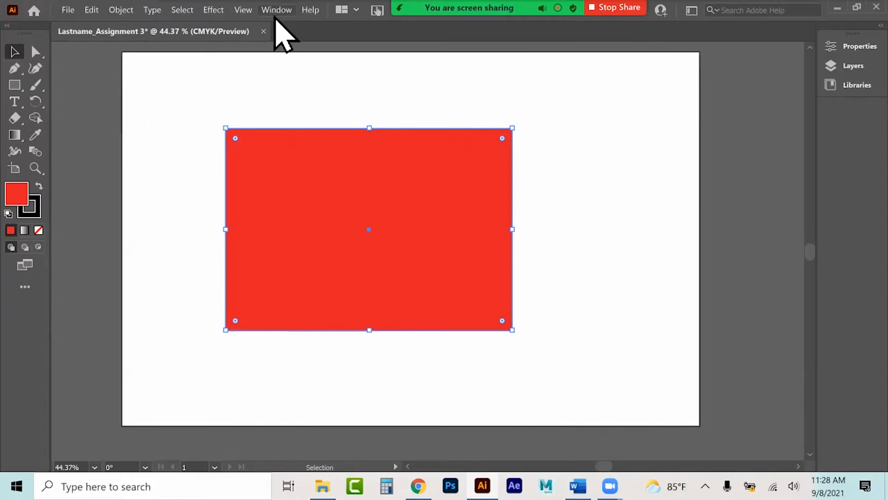
pyautogui.click(271, 11)
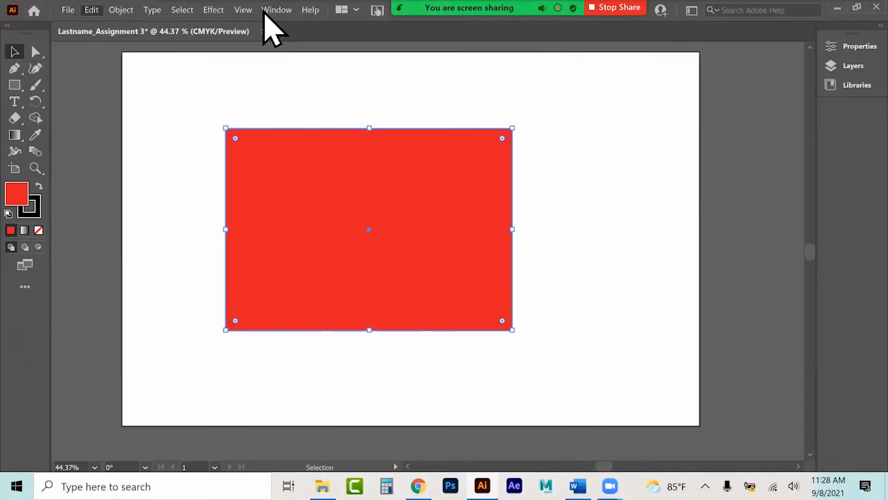
# Deselect the rectangle, show the document properties, and turn the transparency grid on and back off
pyautogui.moveTo(247, 8)
pyautogui.click(111, 147)
pyautogui.click(113, 140)
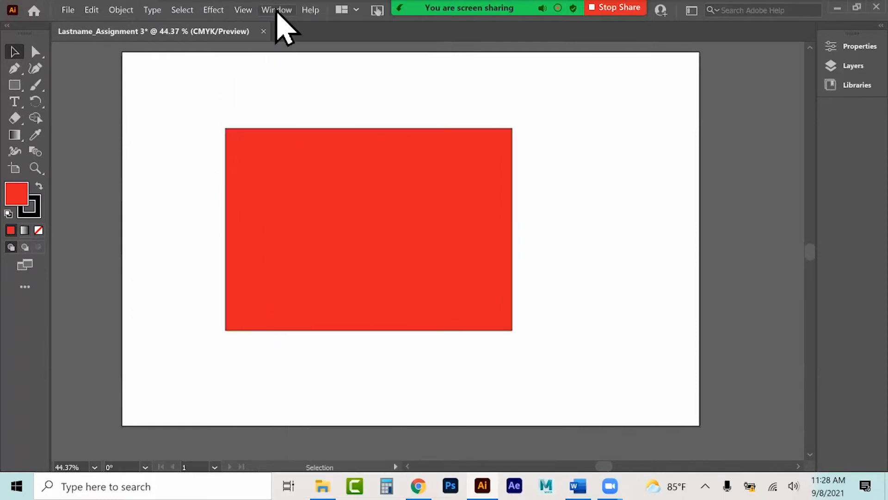
pyautogui.click(276, 10)
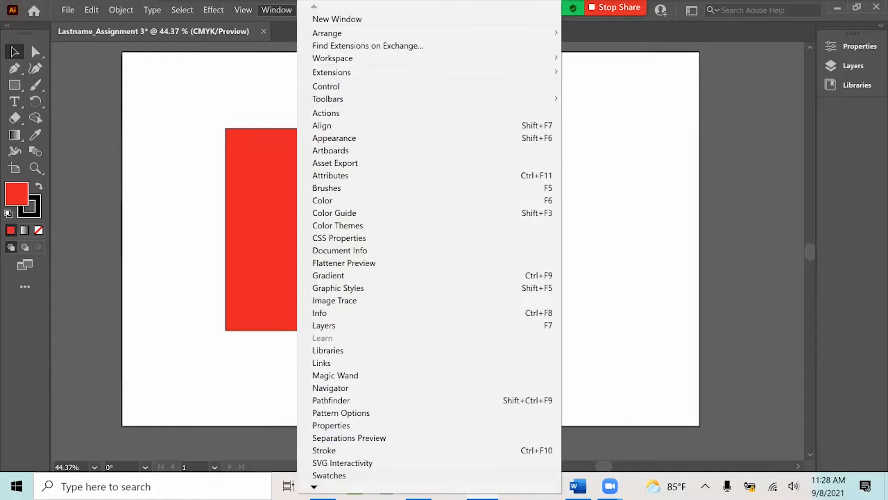
pyautogui.click(852, 46)
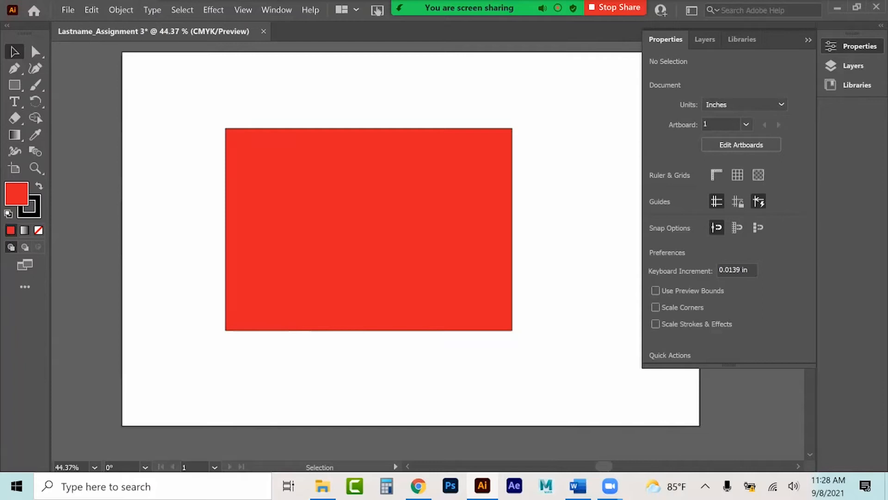
pyautogui.click(758, 174)
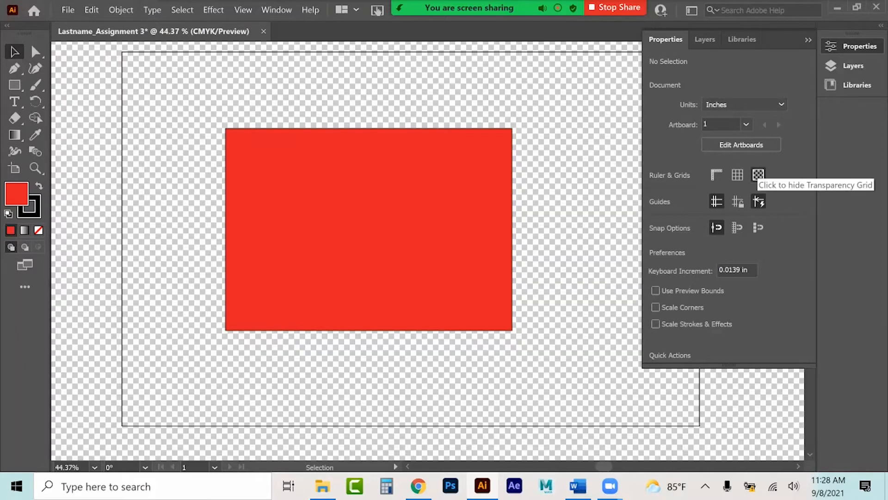
pyautogui.click(758, 174)
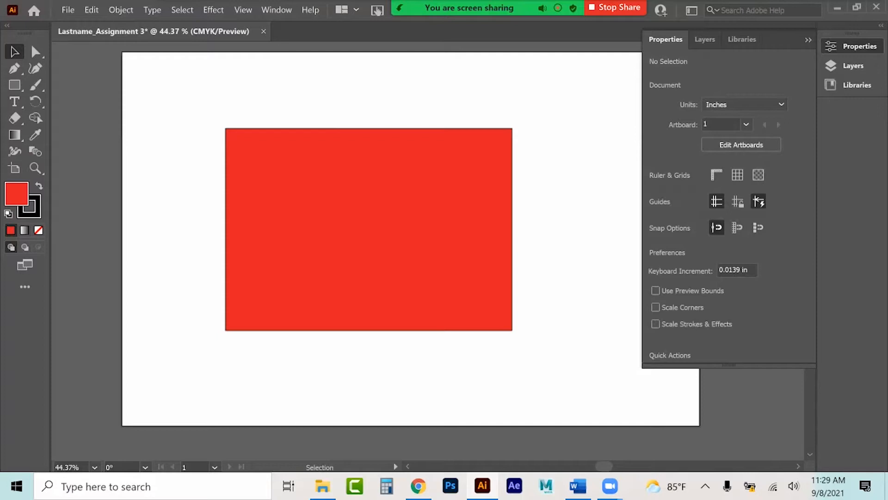
# Rotate the rectangle 30°, return it to 0°, and move it to about X 8.16 in, Y 2.28 in
pyautogui.click(368, 229)
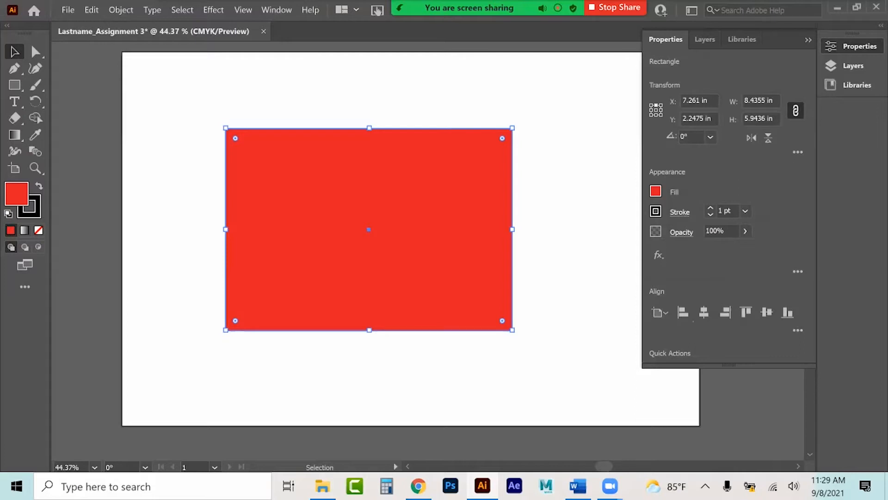
pyautogui.click(710, 137)
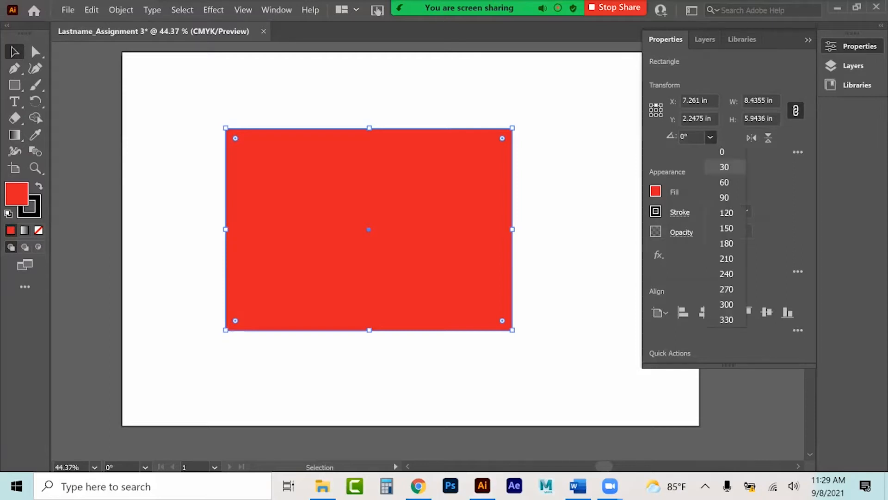
pyautogui.click(726, 167)
pyautogui.click(710, 137)
pyautogui.click(723, 151)
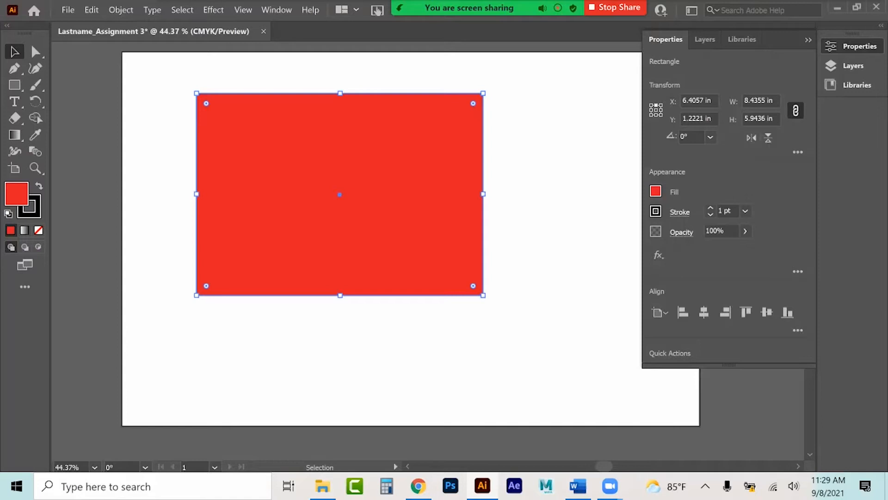
pyautogui.moveTo(377, 131); pyautogui.dragTo(437, 167)
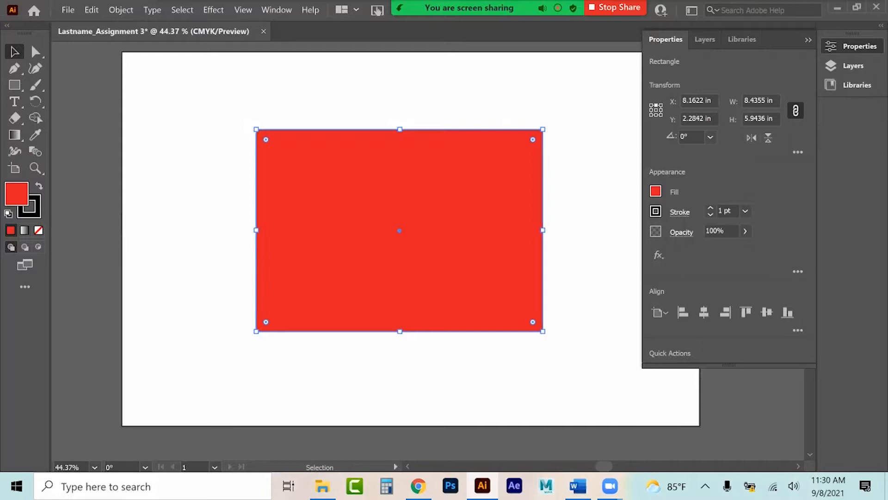
# Fill the rectangle with the light orange swatch
pyautogui.click(655, 191)
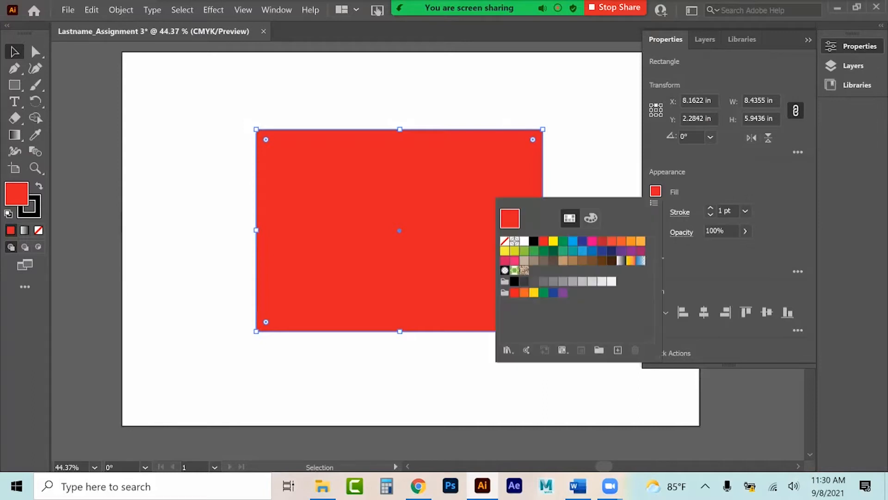
pyautogui.click(641, 241)
pyautogui.click(656, 191)
# Fill the rectangle with a green picked from the color mixer's spectrum
pyautogui.click(655, 191)
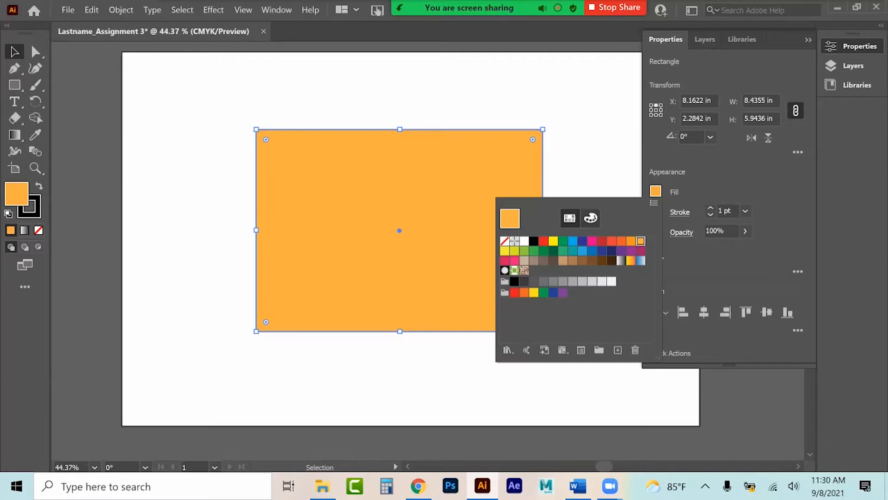
pyautogui.click(591, 218)
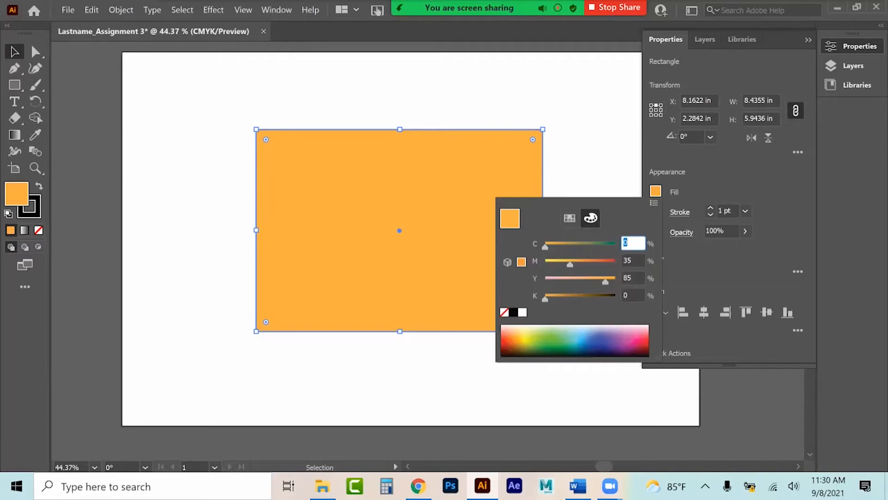
pyautogui.click(544, 338)
pyautogui.click(656, 191)
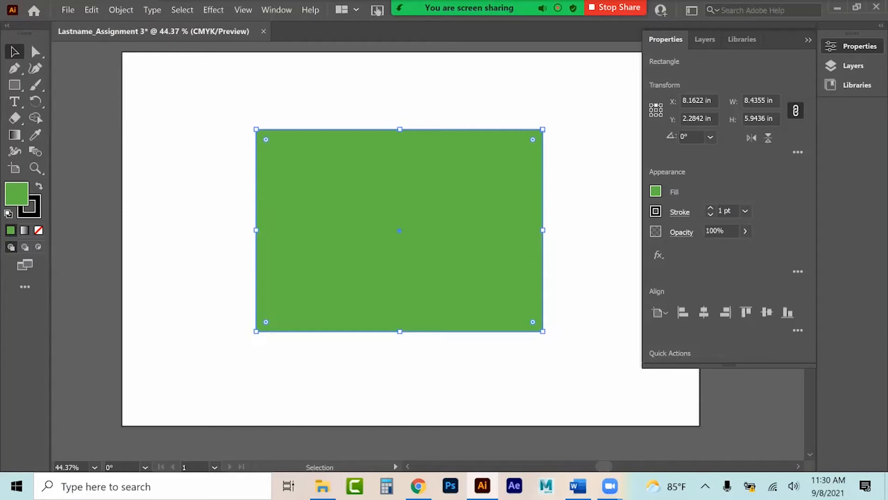
# Change the rectangle's stroke color to the magenta-pink swatch
pyautogui.click(656, 211)
pyautogui.click(592, 261)
pyautogui.press('Escape')
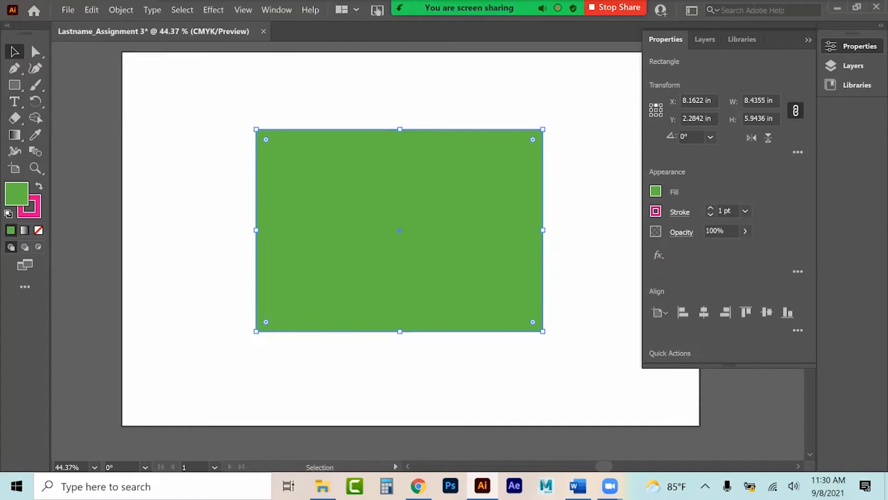
# Increase the rectangle's stroke weight to 20 pt
pyautogui.click(711, 208)
pyautogui.click(711, 208)
pyautogui.click(711, 207)
pyautogui.click(710, 208)
pyautogui.click(710, 208)
pyautogui.click(711, 208)
pyautogui.click(711, 208)
pyautogui.click(710, 208)
pyautogui.click(711, 208)
pyautogui.click(711, 208)
pyautogui.click(711, 208)
pyautogui.click(710, 208)
pyautogui.click(711, 208)
pyautogui.click(711, 208)
pyautogui.click(711, 208)
pyautogui.click(710, 208)
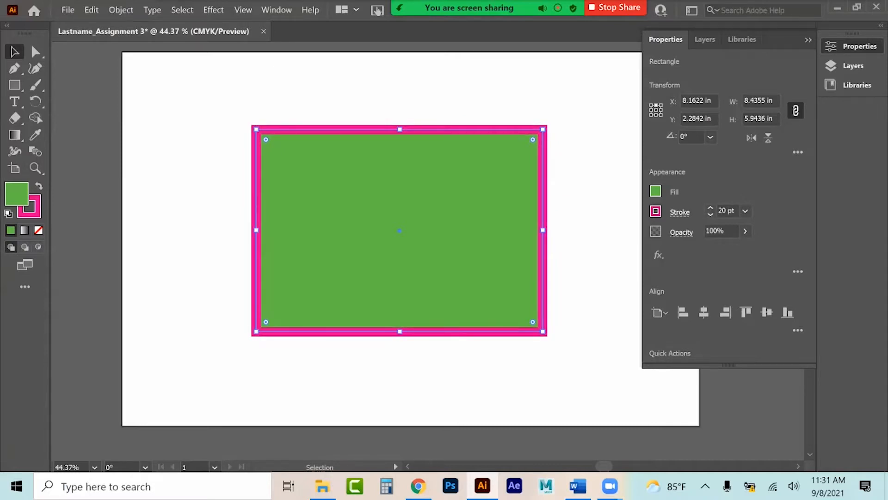
# Try round corners with inside and outside alignment on the rectangle's stroke, and return it to center alignment and miter corners
pyautogui.click(680, 212)
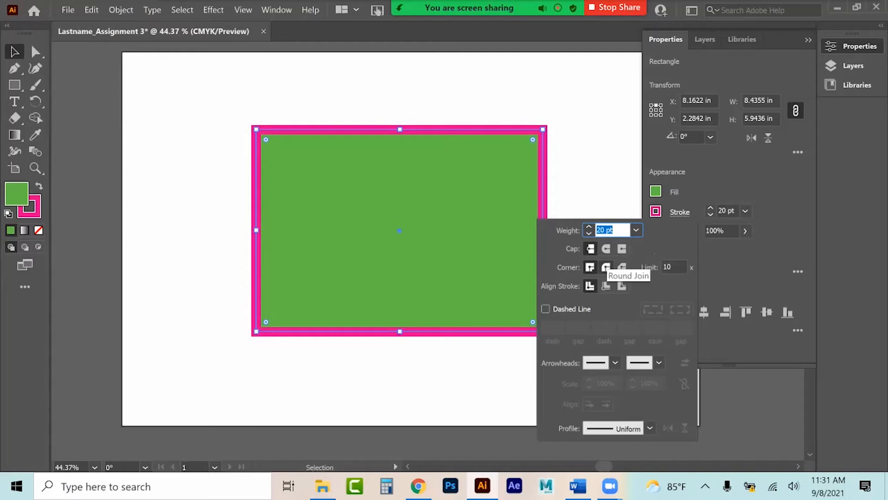
pyautogui.click(606, 267)
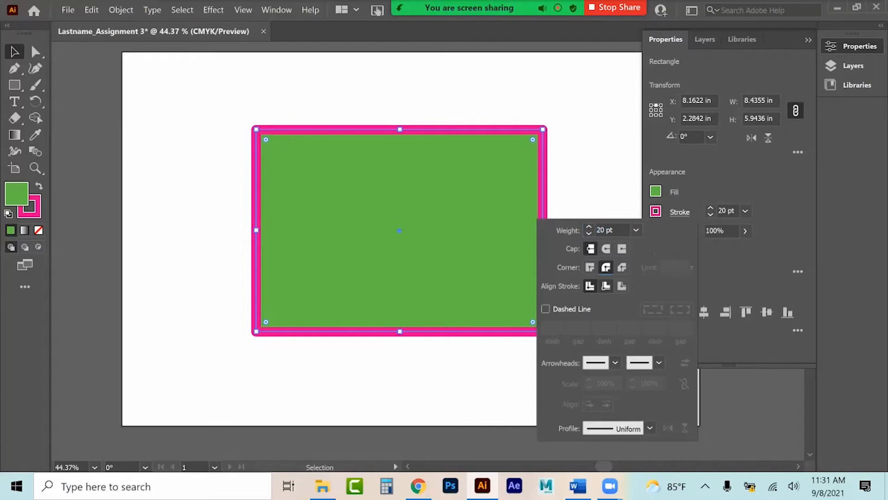
pyautogui.click(606, 286)
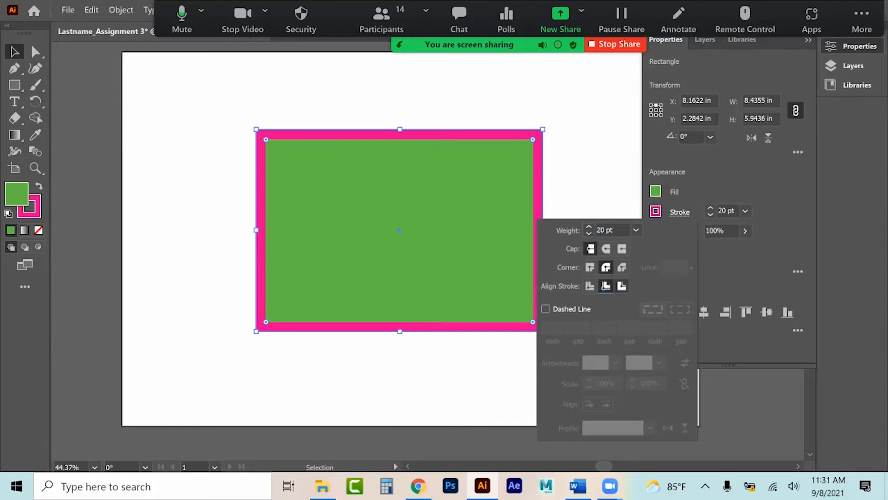
pyautogui.click(622, 285)
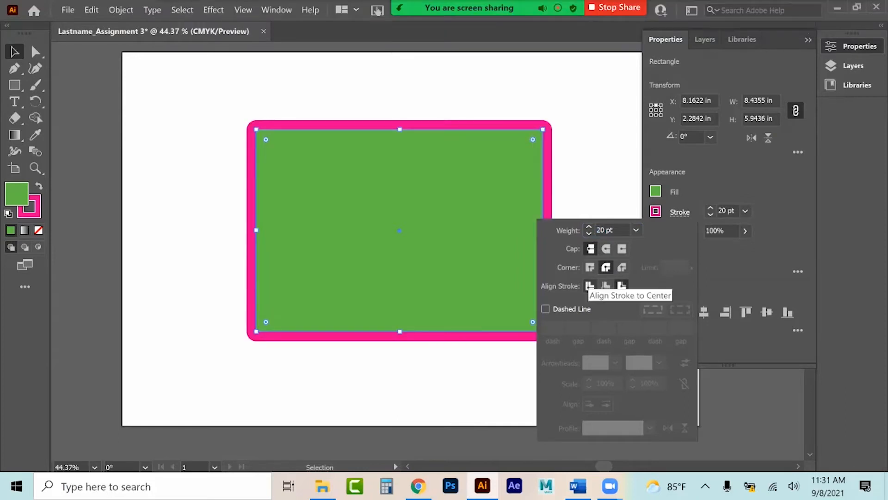
pyautogui.click(590, 285)
pyautogui.click(590, 267)
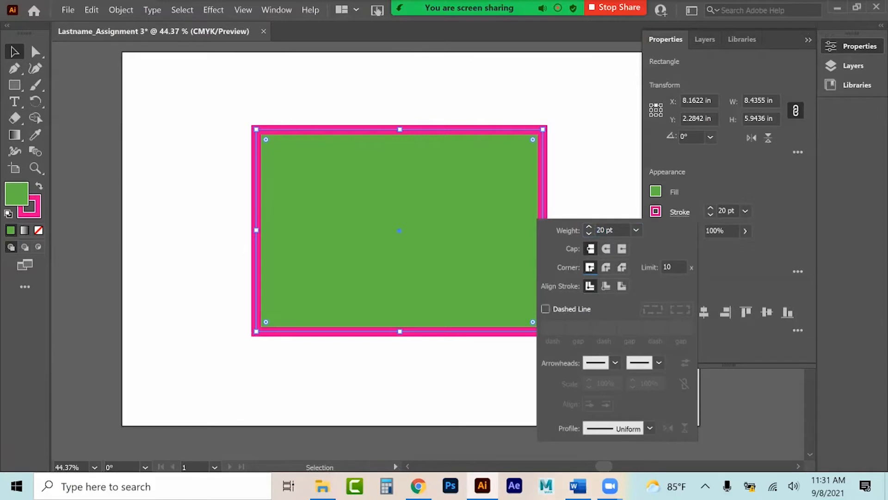
# Try a dashed line and an Arrow 7 start arrowhead on the rectangle's stroke, removing each again
pyautogui.click(545, 309)
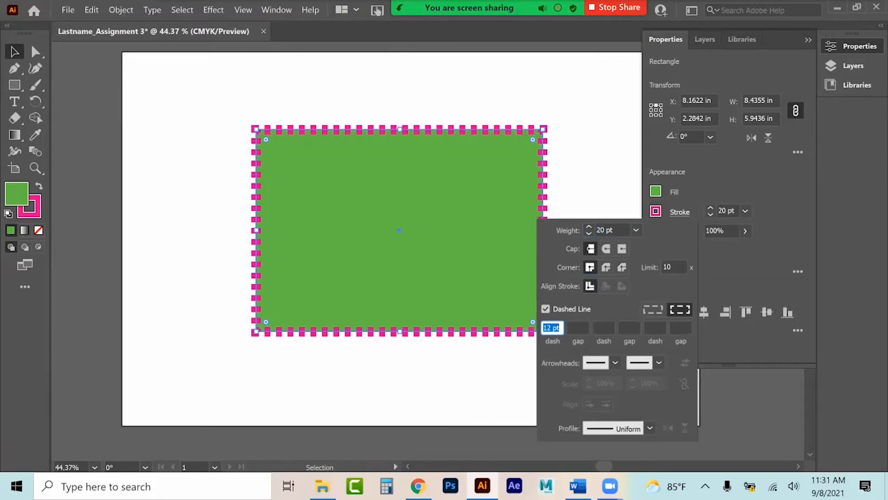
pyautogui.click(545, 309)
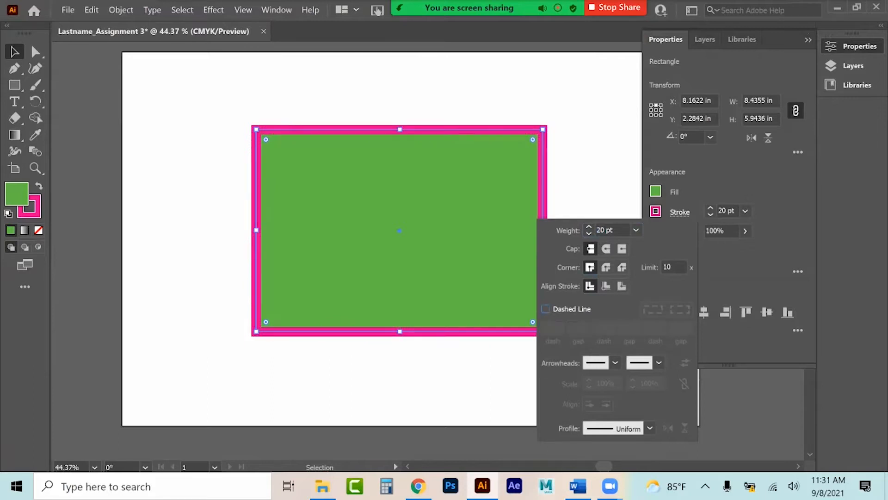
pyautogui.click(616, 362)
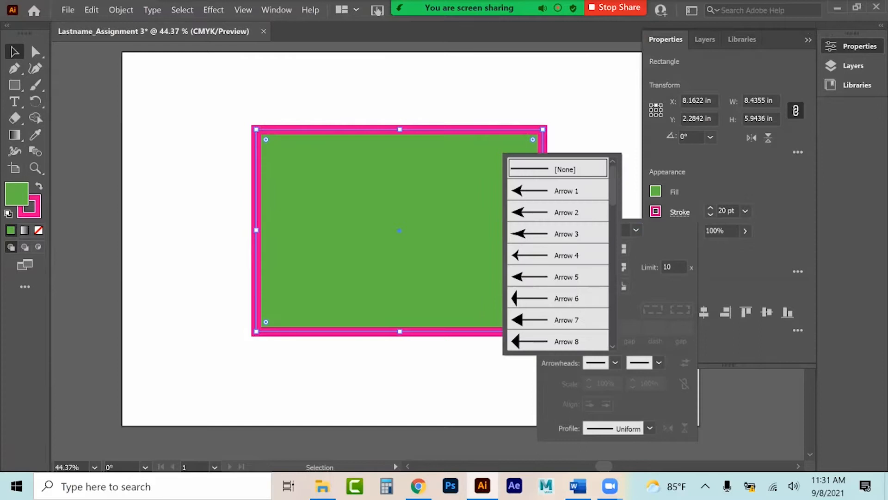
pyautogui.click(568, 319)
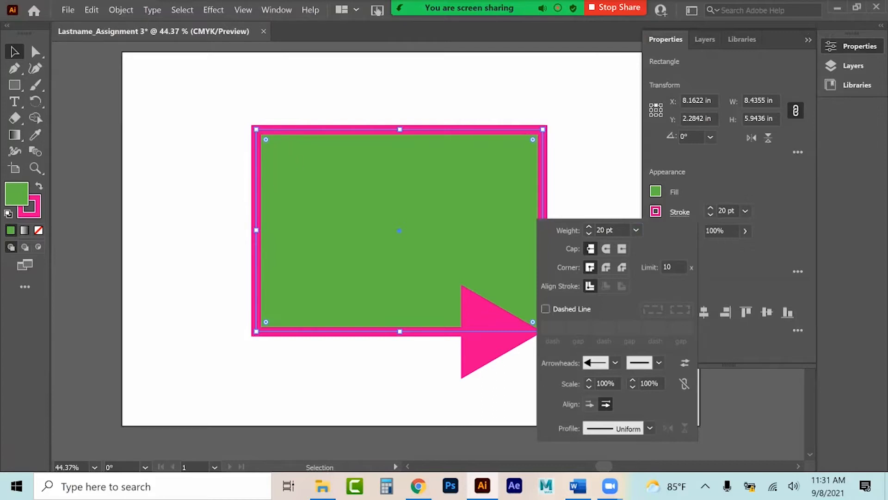
pyautogui.press('Escape')
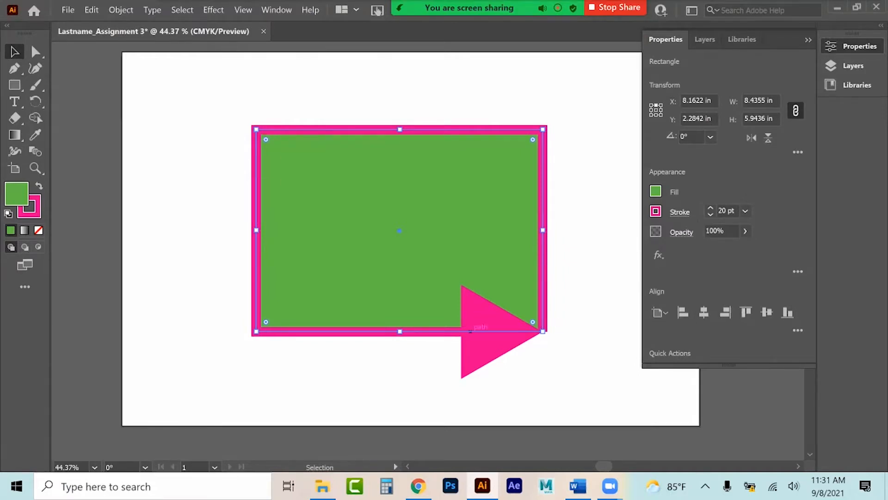
pyautogui.click(679, 212)
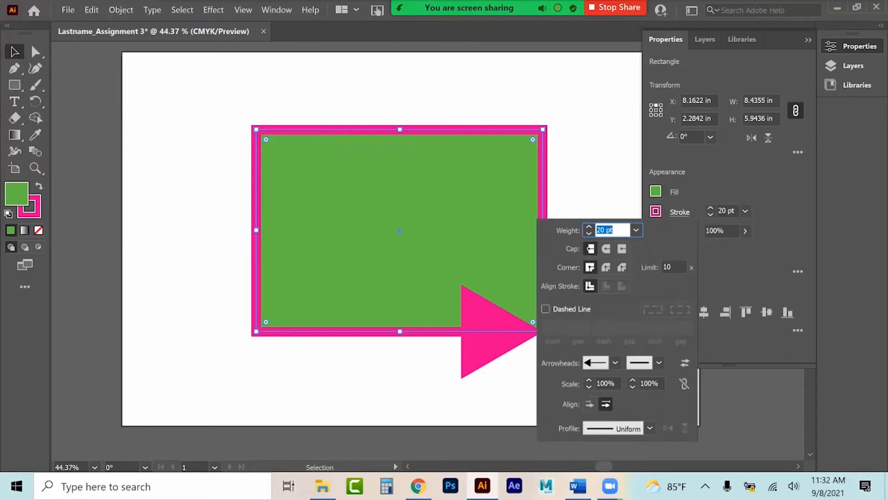
pyautogui.click(615, 363)
pyautogui.scroll(3, 558, 255)
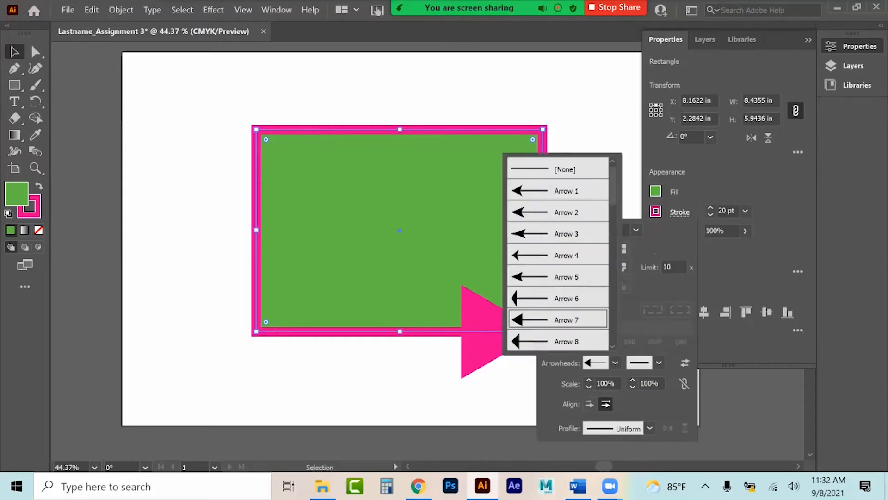
pyautogui.click(565, 170)
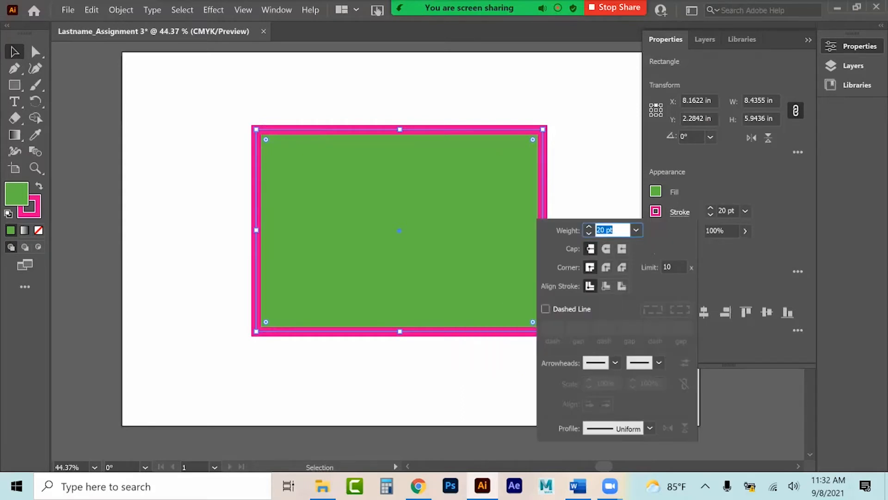
# Try the first two tapered width profiles on the rectangle's stroke, and apply the straight-sided profile with pointed ends
pyautogui.click(650, 429)
pyautogui.click(605, 288)
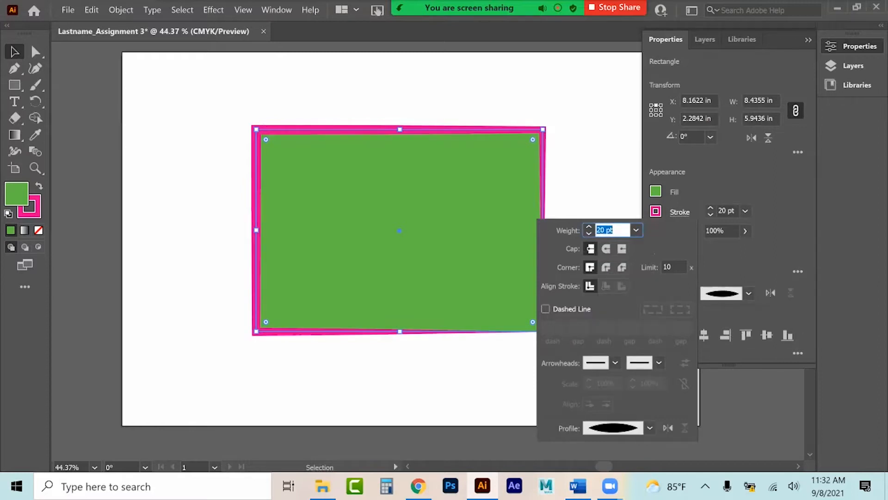
pyautogui.click(650, 428)
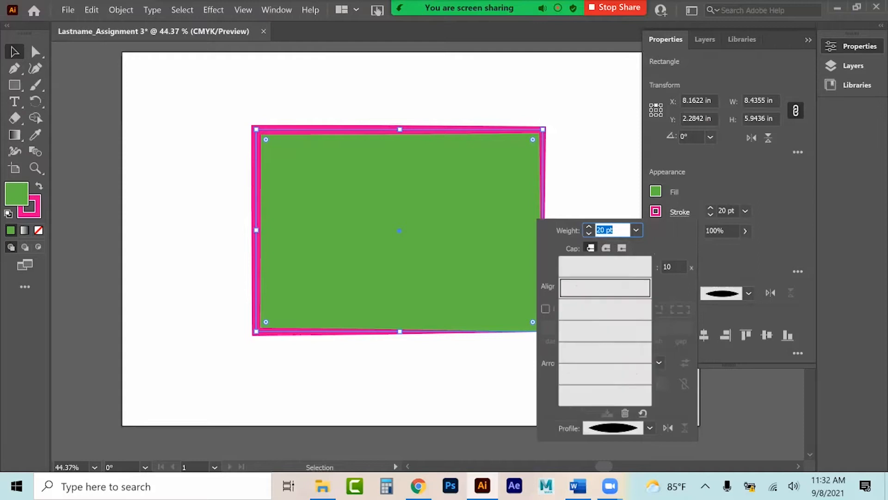
pyautogui.click(605, 309)
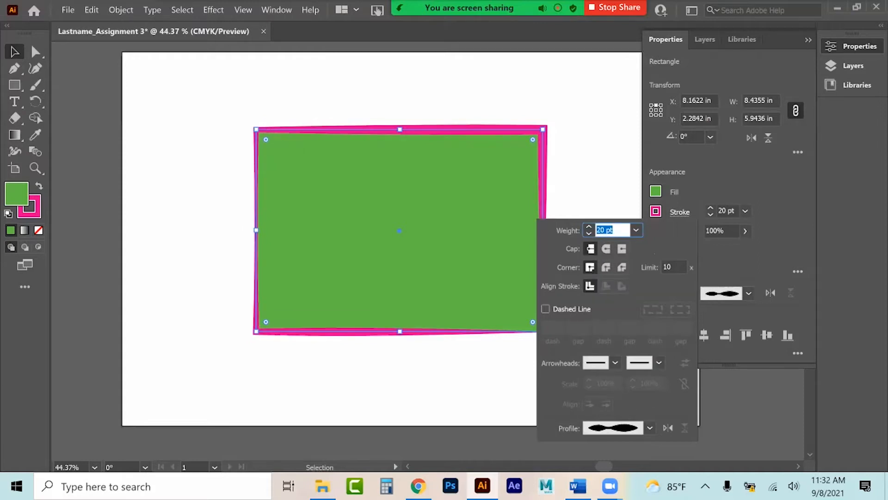
pyautogui.click(650, 427)
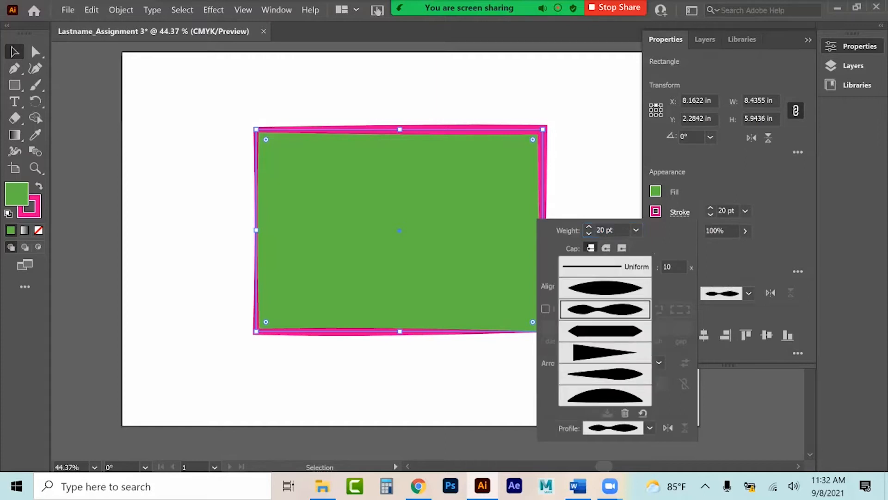
pyautogui.click(605, 330)
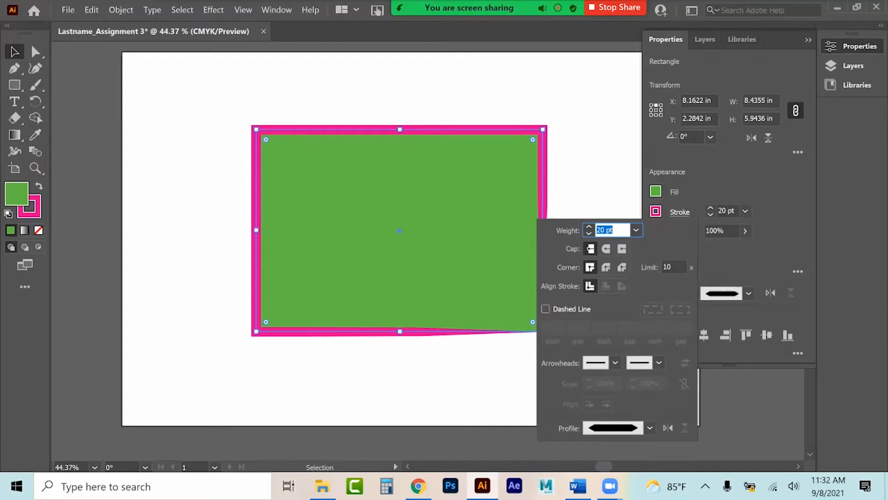
pyautogui.press('Escape')
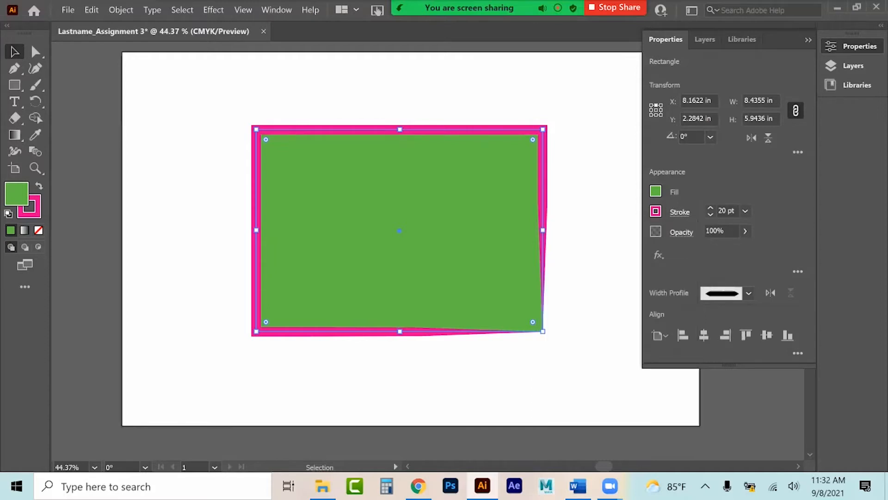
# Try a lower opacity on the rectangle and return it to 100%
pyautogui.click(745, 231)
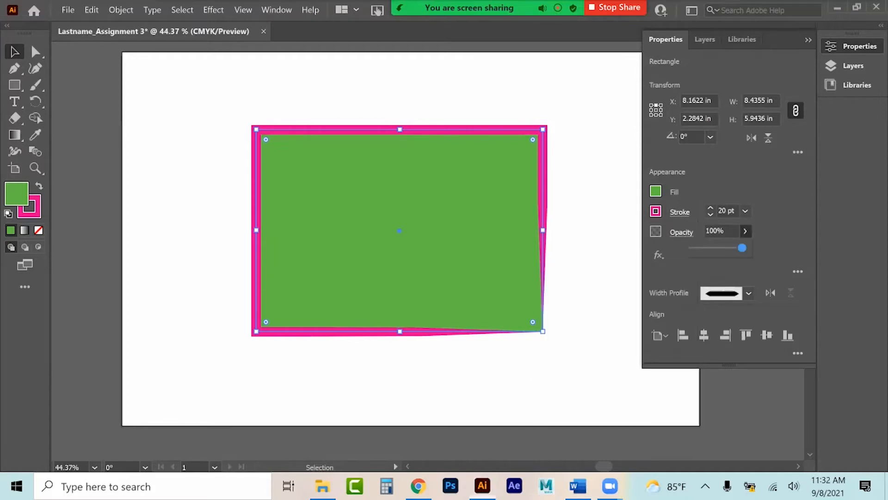
pyautogui.moveTo(743, 248); pyautogui.dragTo(723, 248)
pyautogui.moveTo(720, 247); pyautogui.dragTo(742, 248)
# Try the Overlay blending mode on the rectangle and set it back to Normal
pyautogui.click(681, 231)
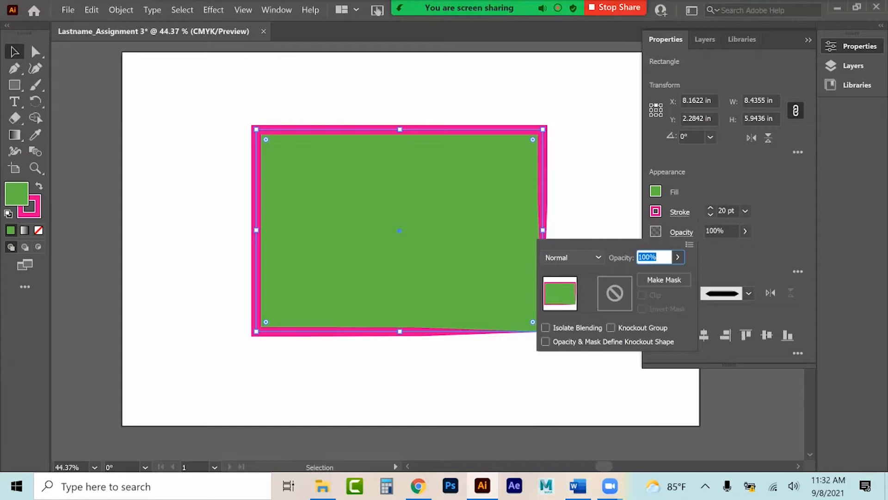
pyautogui.click(573, 257)
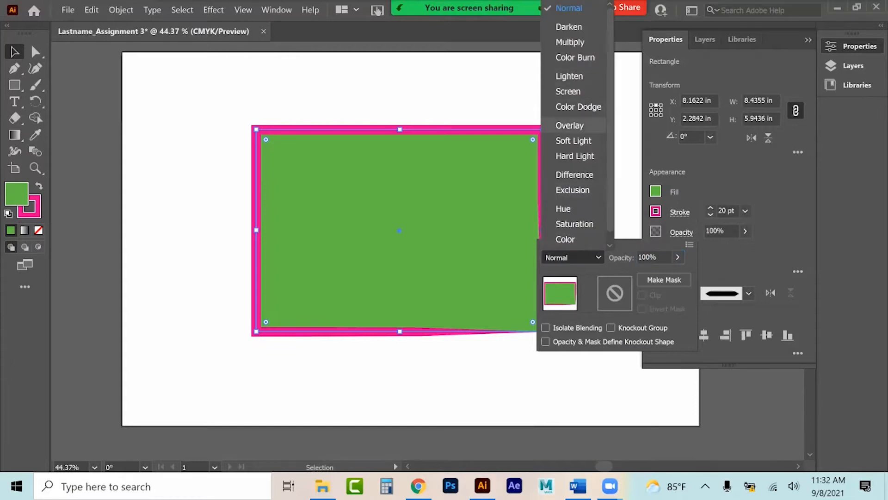
pyautogui.click(570, 125)
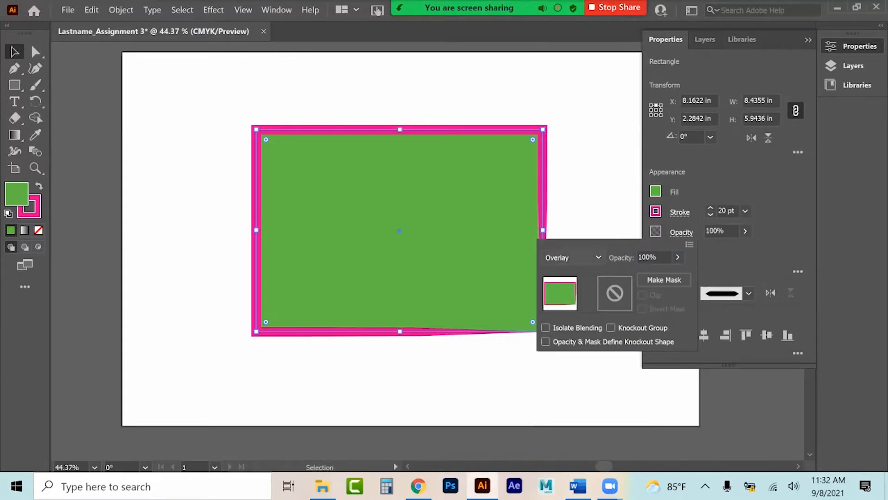
pyautogui.click(572, 257)
pyautogui.scroll(1, 588, 29)
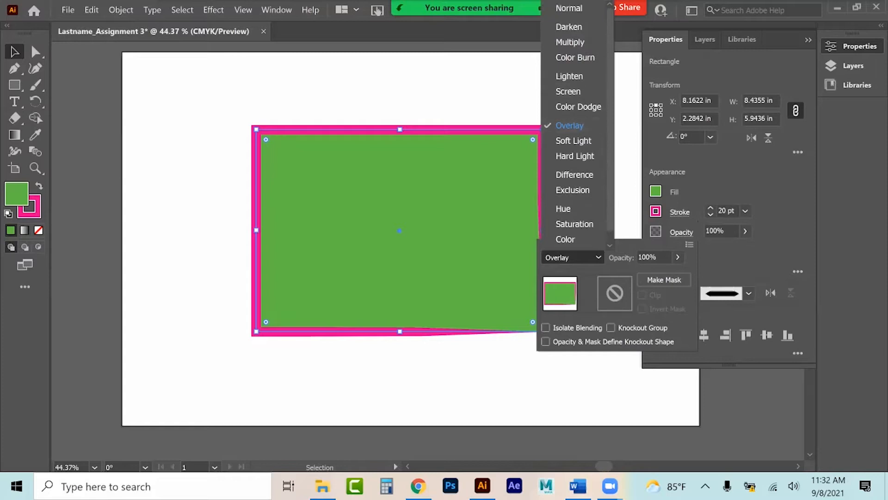
pyautogui.click(569, 8)
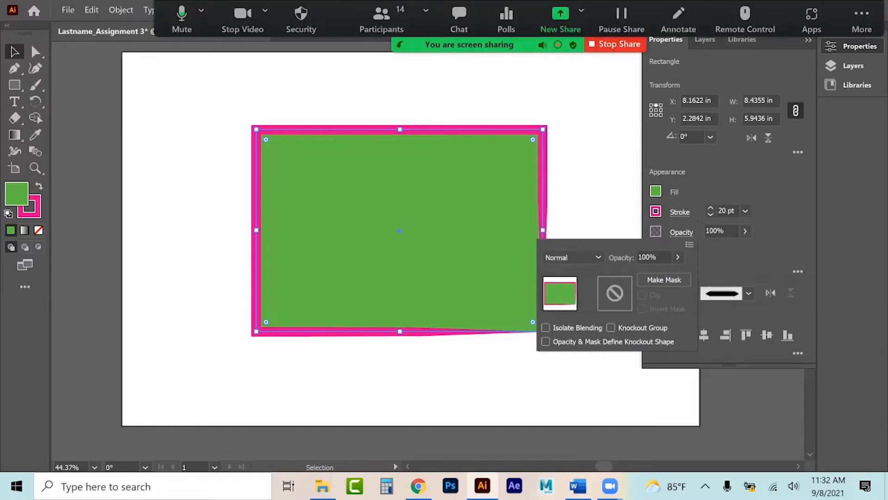
pyautogui.press('Escape')
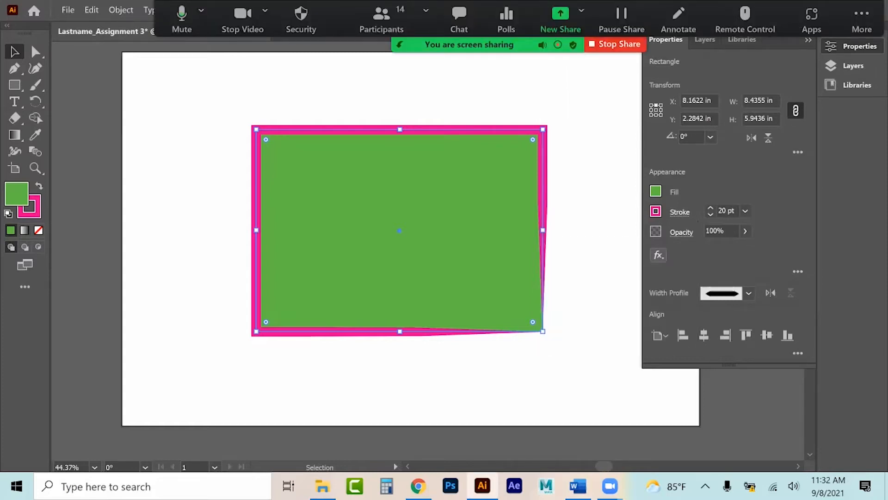
# Add a Drop Shadow effect to the rectangle with an X offset of 0.25 in and a Y offset of 0.375 in
pyautogui.click(658, 255)
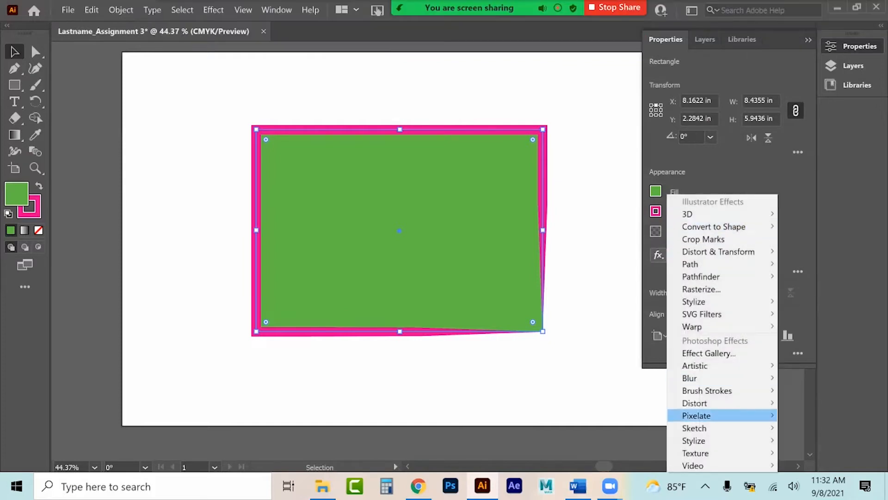
pyautogui.moveTo(694, 301)
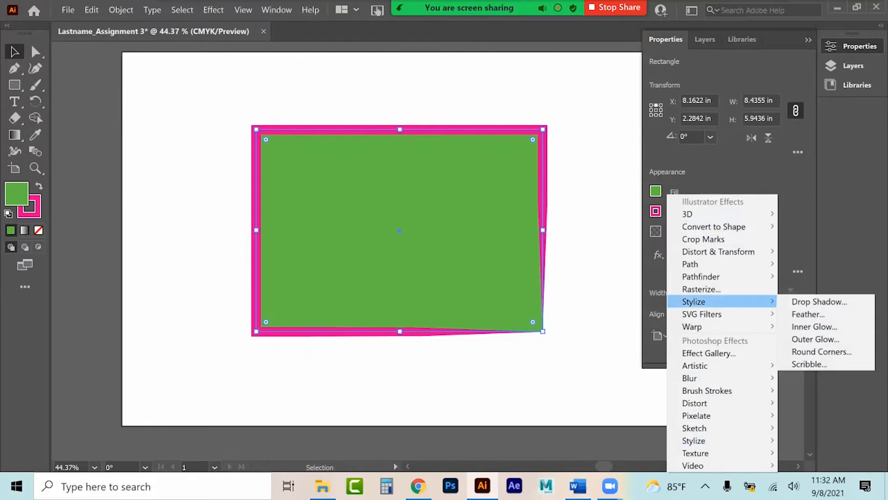
pyautogui.click(819, 301)
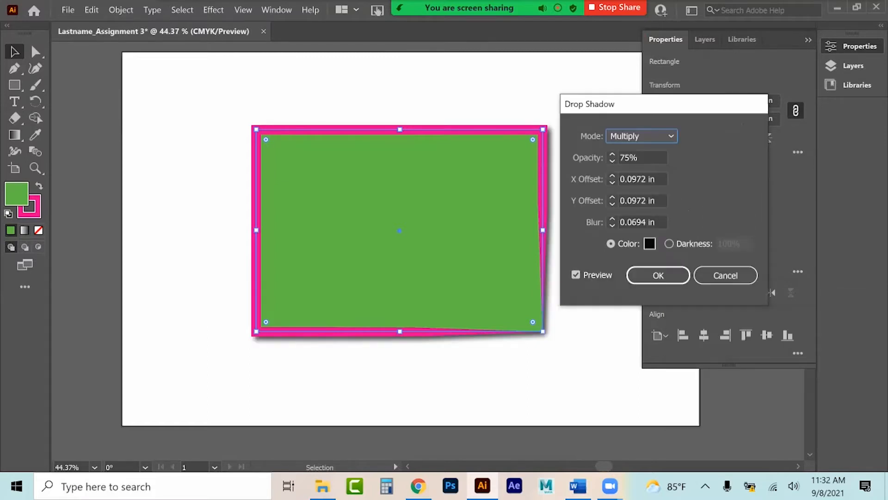
pyautogui.click(612, 175)
pyautogui.click(612, 175)
pyautogui.click(612, 175)
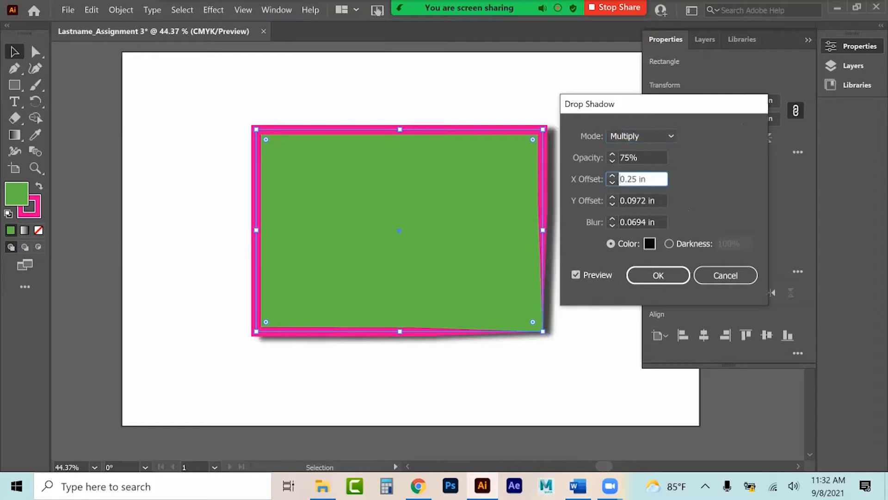
pyautogui.click(612, 197)
pyautogui.click(612, 197)
pyautogui.click(612, 198)
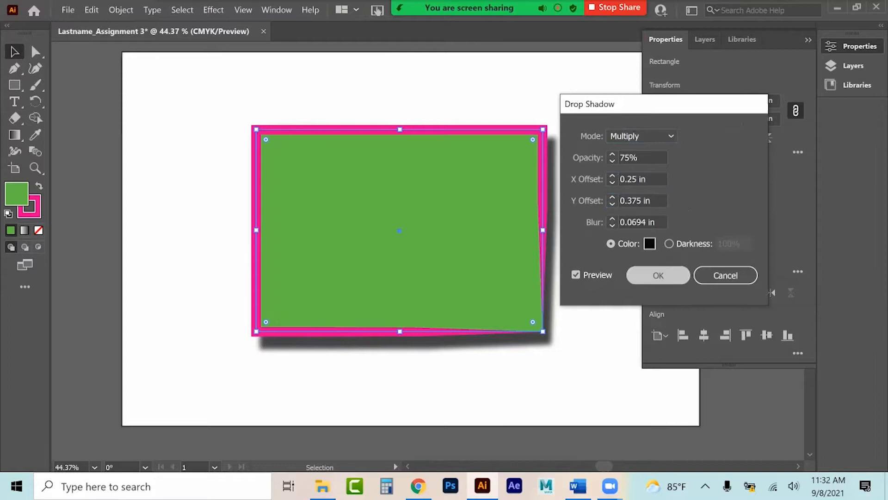
pyautogui.click(658, 274)
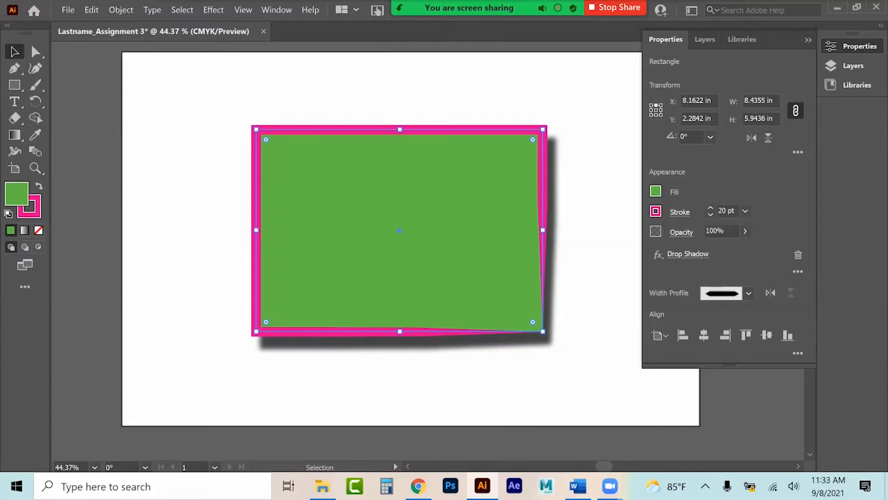
# Zoom in to 600% on the rectangle's lower edge to examine the drop shadow's blurred falloff
pyautogui.press('z')
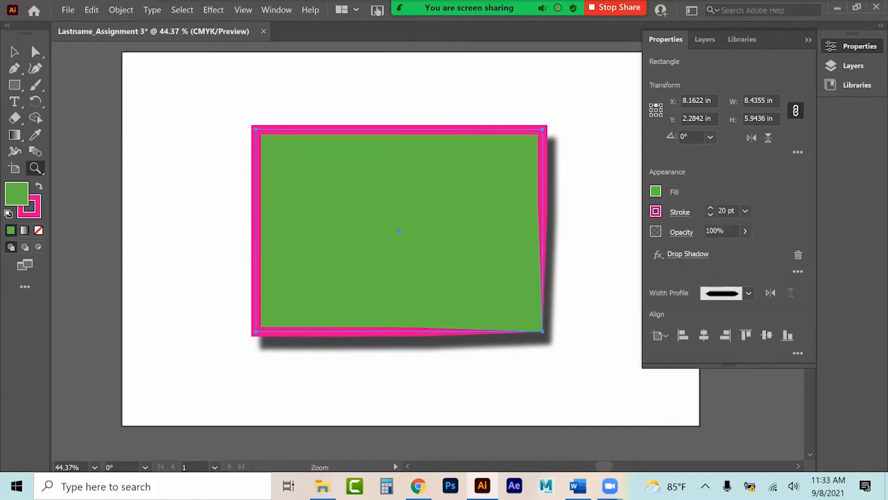
pyautogui.click(309, 342)
pyautogui.click(401, 247)
pyautogui.click(424, 253)
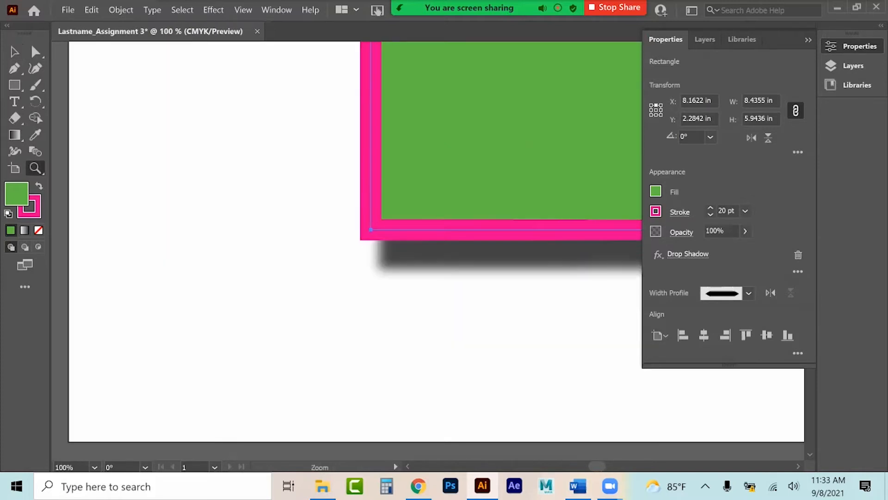
pyautogui.click(569, 257)
pyautogui.click(616, 245)
pyautogui.click(606, 245)
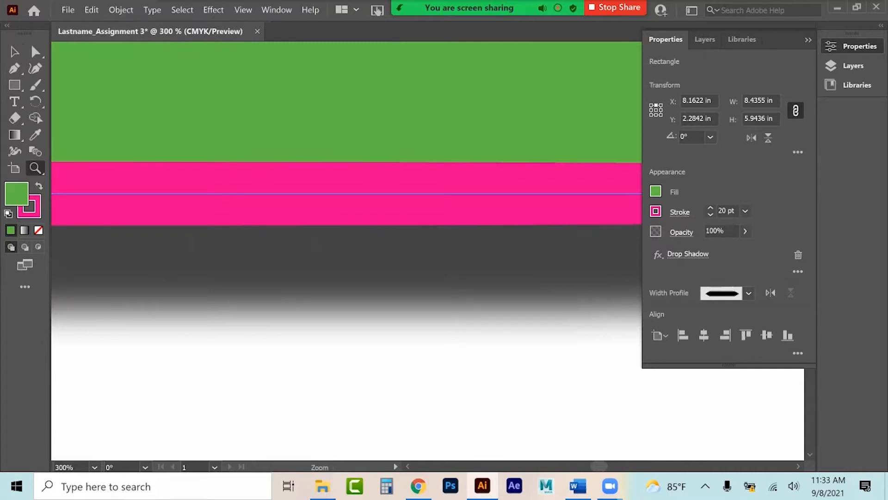
pyautogui.click(371, 295)
pyautogui.click(371, 219)
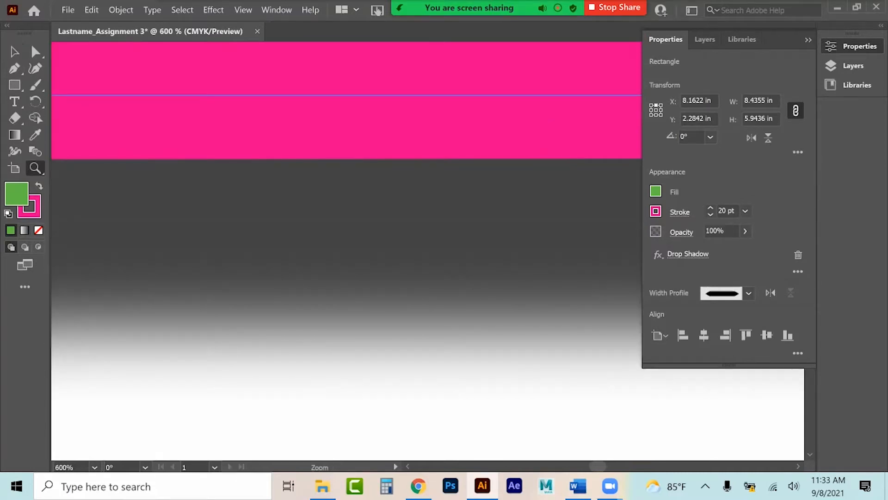
pyautogui.scroll(2, 346, 185)
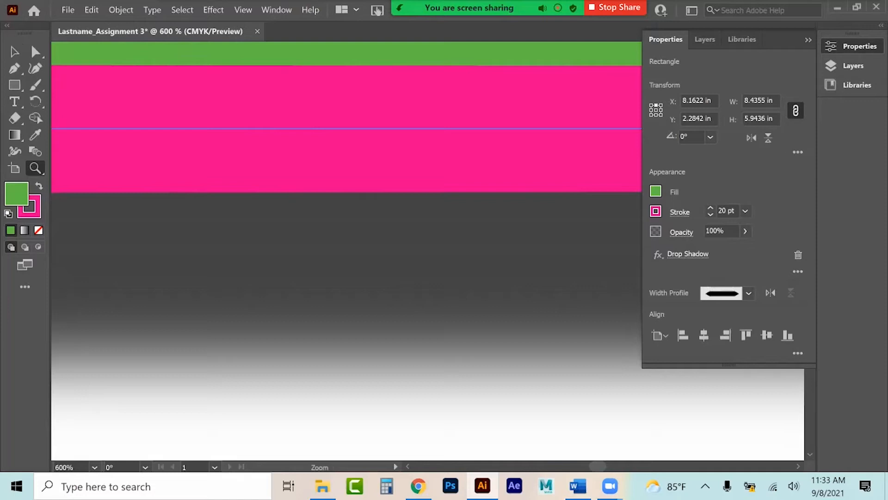
# Zoom back out to 50% to view the whole rectangle with its shadow, and return to the Selection tool
pyautogui.hotkey('ctrl', '-')
pyautogui.hotkey('ctrl', '-')
pyautogui.hotkey('ctrl', '-')
pyautogui.hotkey('ctrl', '-')
pyautogui.hotkey('ctrl', '-')
pyautogui.hotkey('ctrl', '-')
pyautogui.hotkey('ctrl', '-')
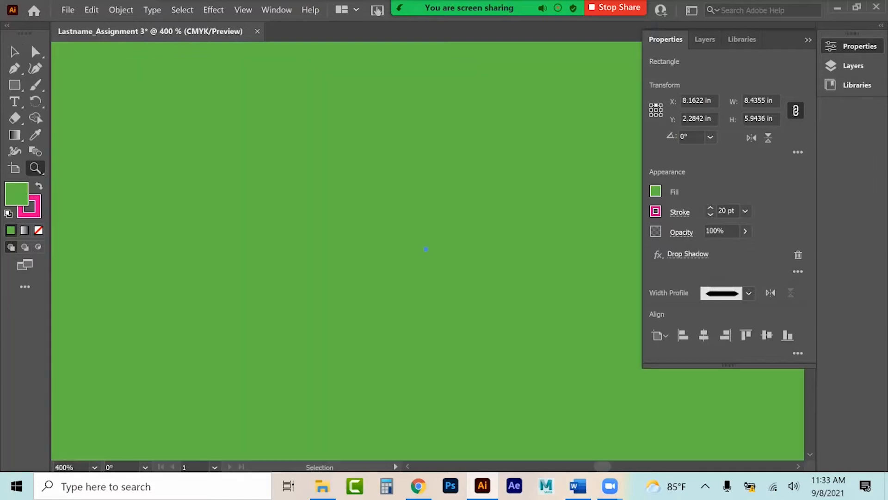
pyautogui.hotkey('ctrl', '-')
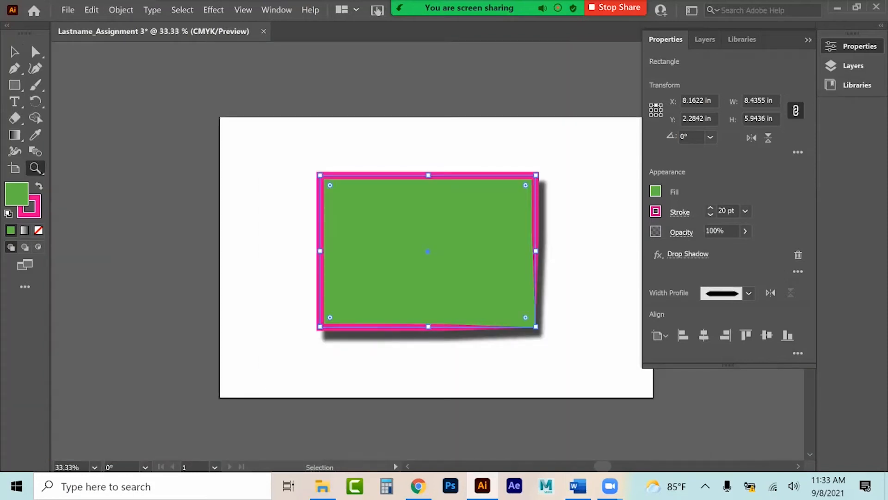
pyautogui.hotkey('ctrl', '+')
pyautogui.click(14, 52)
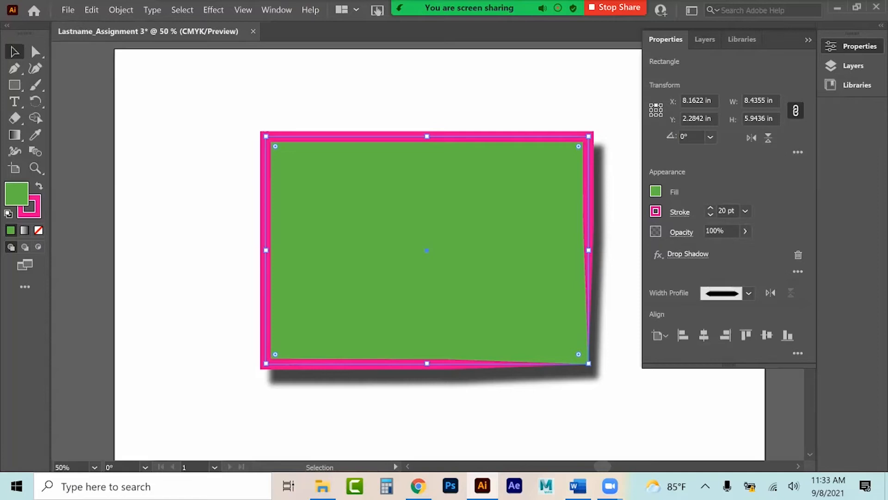
# Move the rectangle to the artboard's upper-left area and place a duplicate directly to its right
pyautogui.click(852, 46)
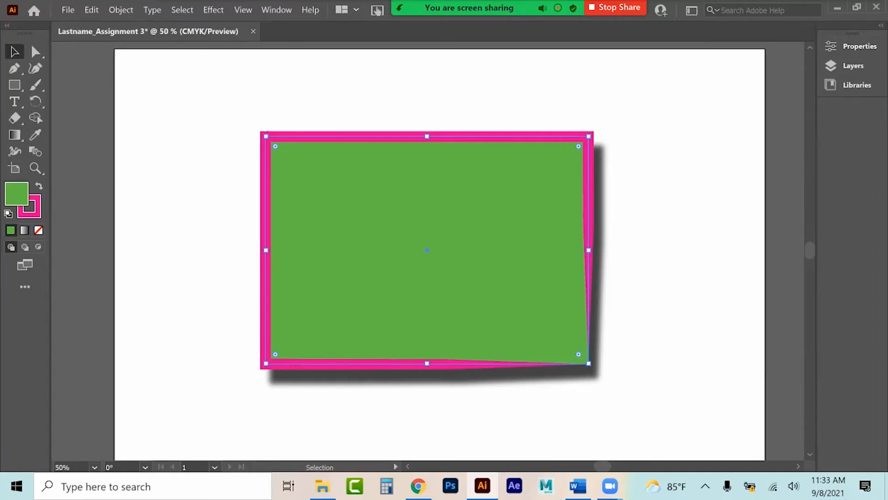
pyautogui.moveTo(426, 306); pyautogui.dragTo(304, 246)
pyautogui.click(546, 268)
pyautogui.click(305, 194)
pyautogui.moveTo(305, 191); pyautogui.dragTo(661, 191)
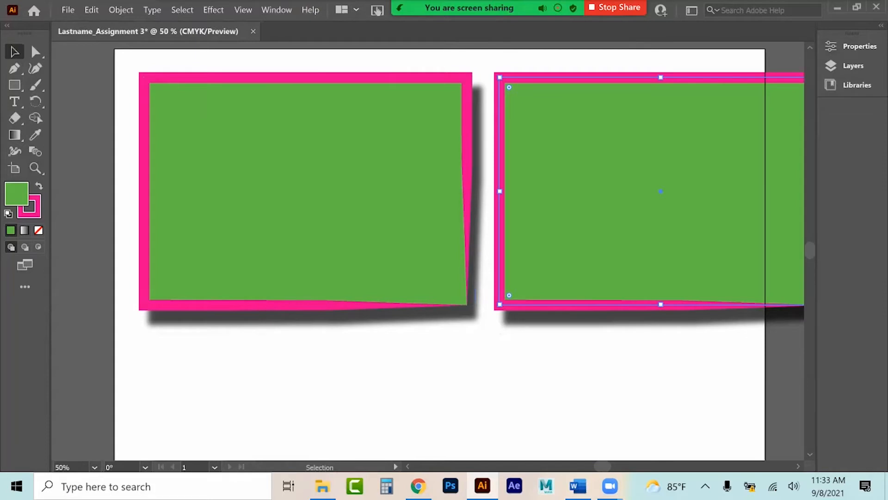
# Scale the duplicate rectangle down to a very small size, keeping its upper-left corner in place, and deselect it
pyautogui.hscroll(3, 450, 255)
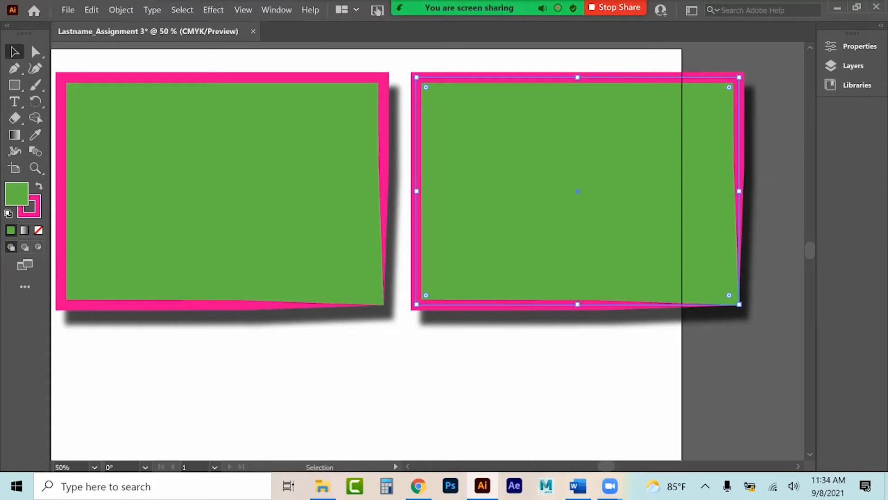
pyautogui.moveTo(740, 304); pyautogui.dragTo(492, 118)
pyautogui.click(532, 153)
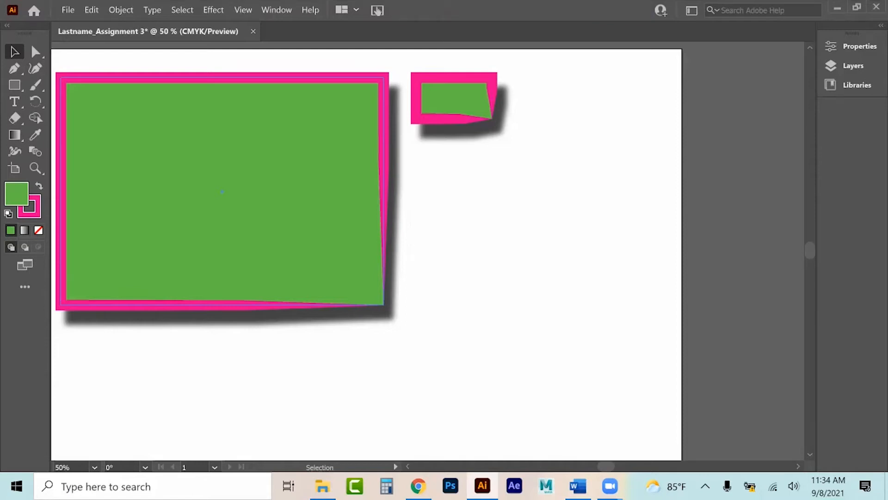
pyautogui.click(454, 99)
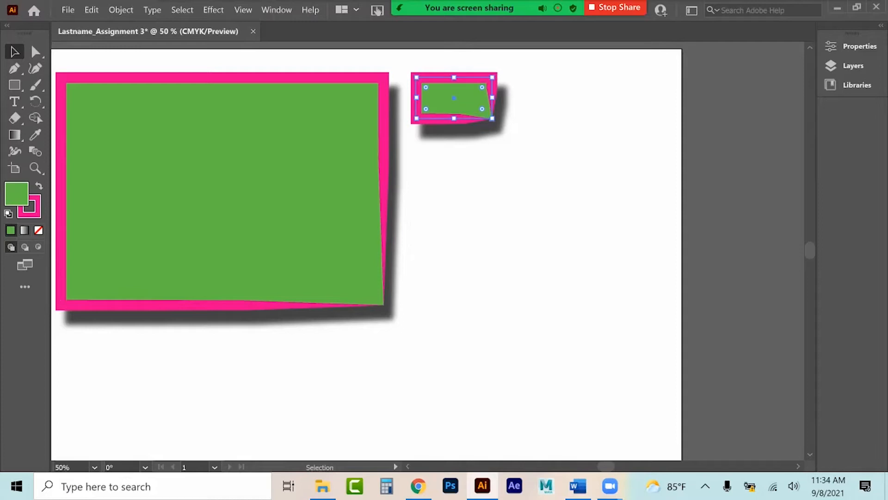
pyautogui.moveTo(492, 119); pyautogui.dragTo(464, 102)
pyautogui.hotkey('ctrl', 'shift', 'a')
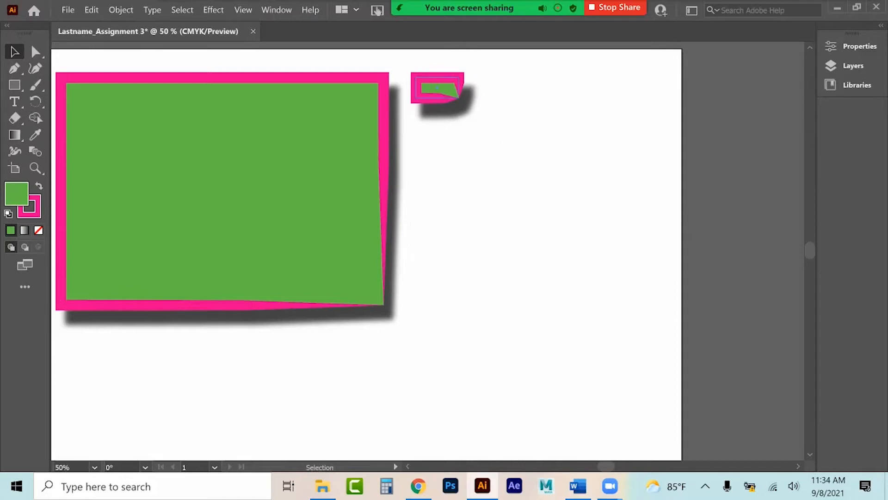
# Duplicate the large rectangle again, placing the copy below the small rectangle
pyautogui.click(173, 146)
pyautogui.moveTo(222, 191); pyautogui.dragTo(569, 245)
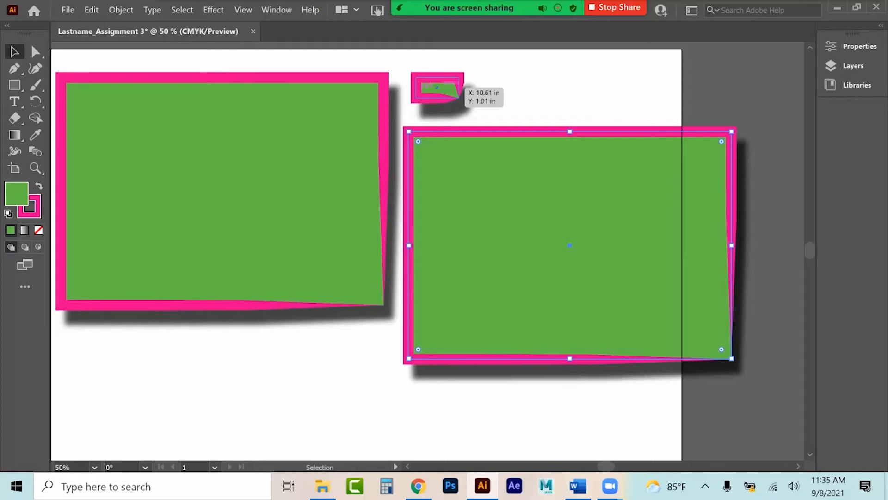
pyautogui.click(172, 157)
# Apply Outline Stroke to the new large copy so its pink stroke becomes a filled shape
pyautogui.click(537, 222)
pyautogui.rightClick(477, 192)
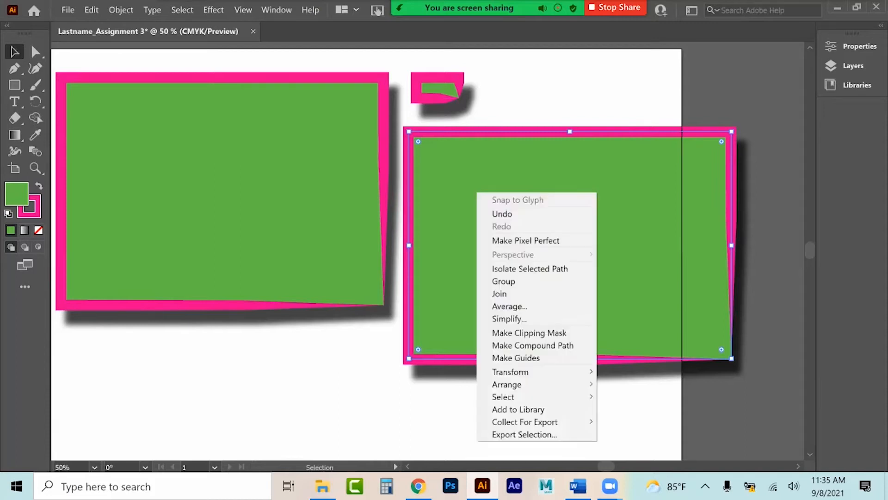
pyautogui.press('Escape')
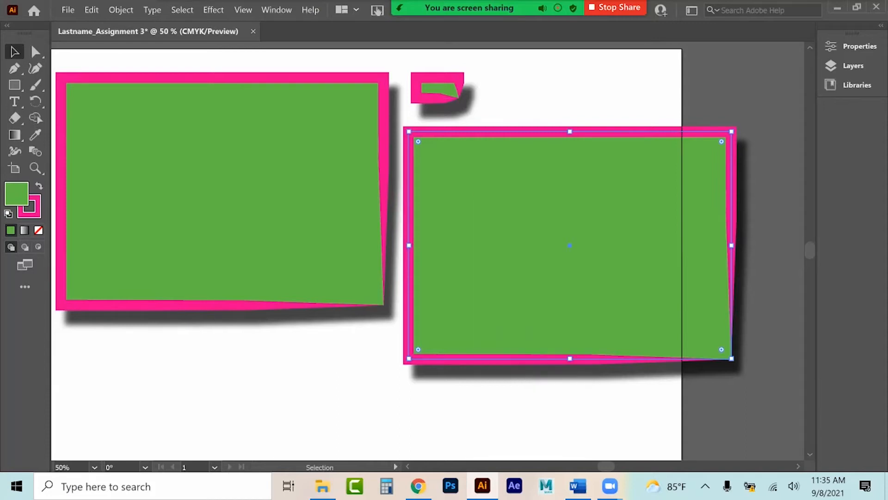
pyautogui.click(121, 10)
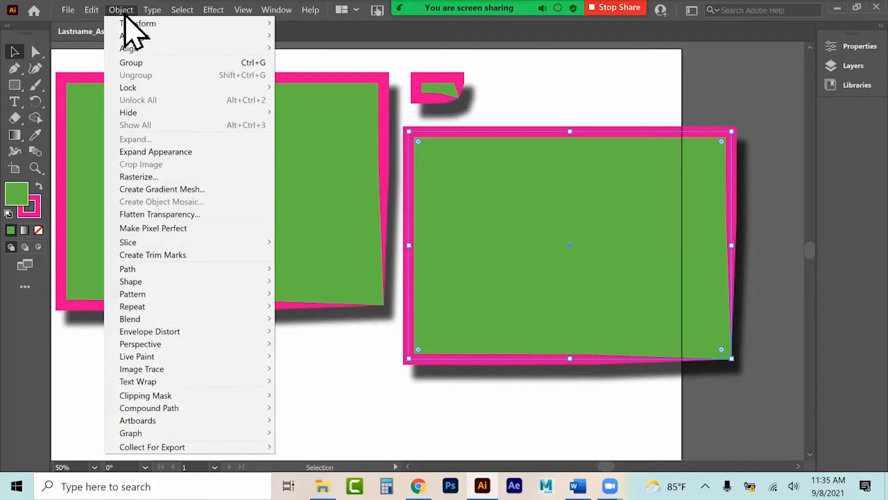
pyautogui.moveTo(134, 269)
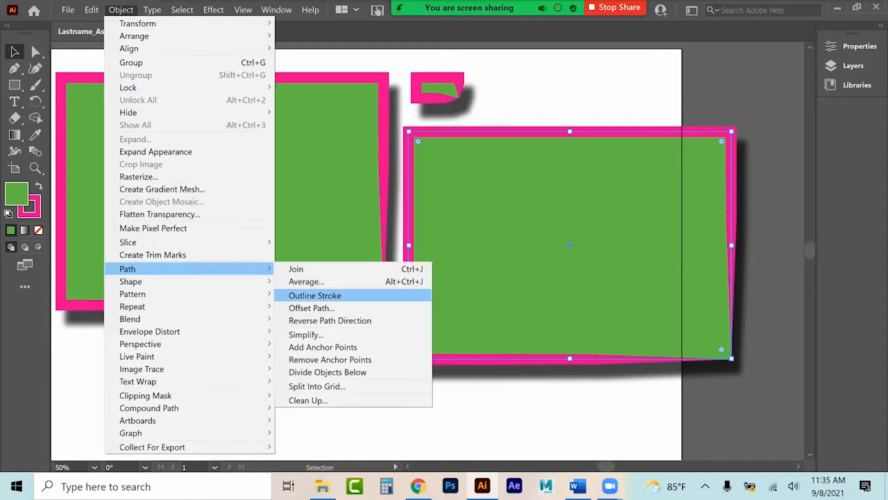
pyautogui.click(315, 295)
pyautogui.click(340, 365)
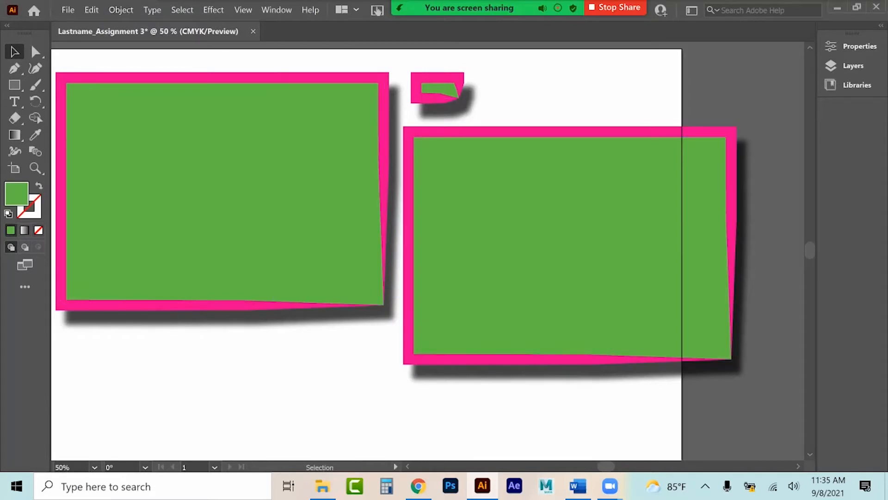
# Try ungrouping the outlined copy and selecting its pink border separately, and undo the ungrouping
pyautogui.click(413, 359)
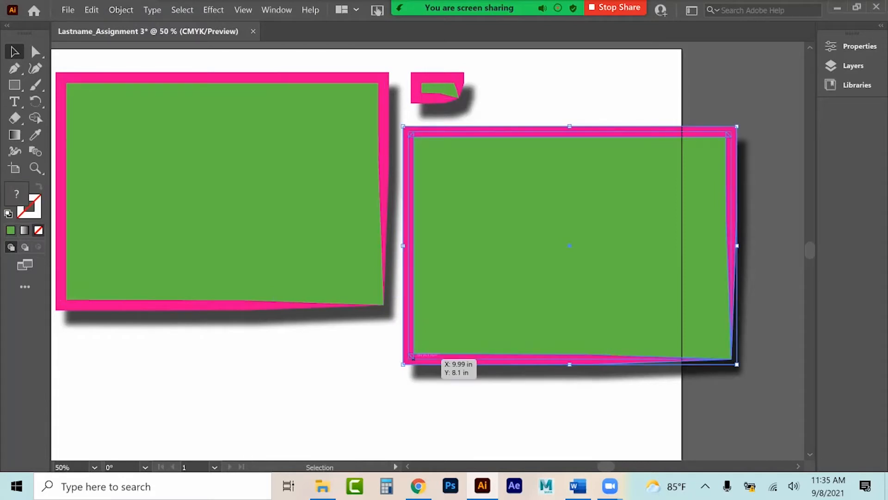
pyautogui.rightClick(476, 221)
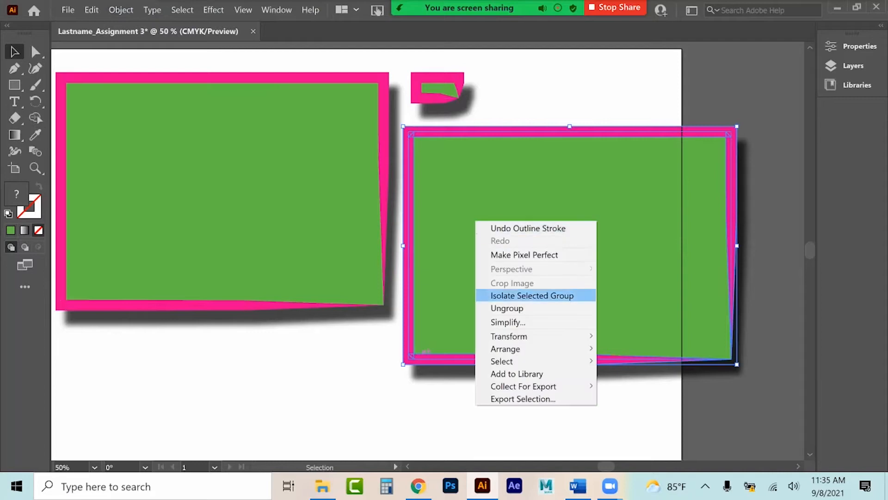
pyautogui.click(507, 308)
pyautogui.click(532, 407)
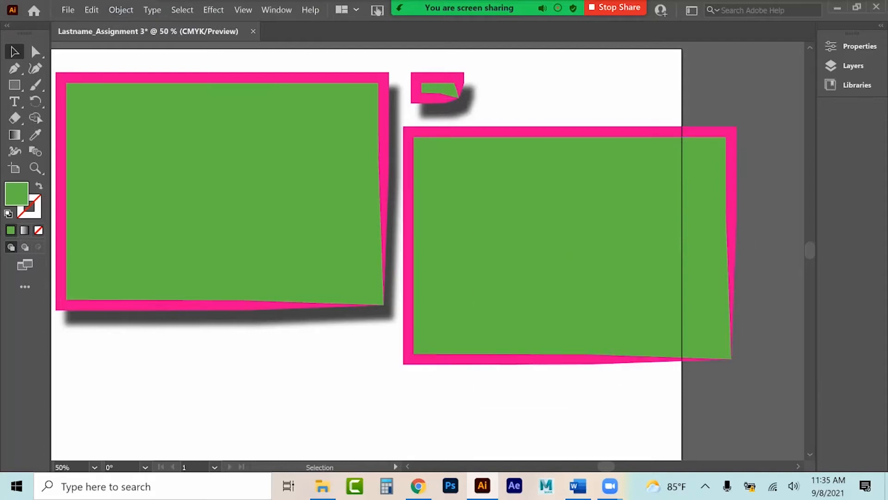
pyautogui.click(456, 360)
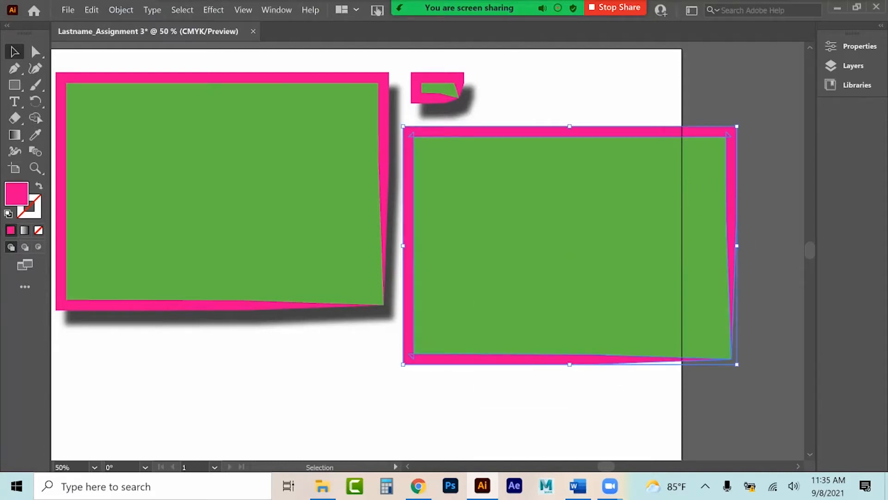
pyautogui.press('a')
pyautogui.hotkey('ctrl', 'z')
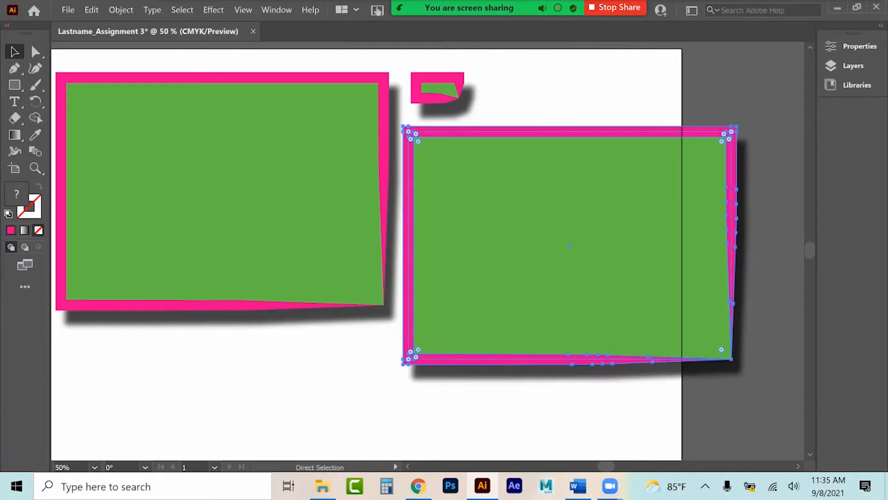
# Ungroup the outlined copy into a separate green fill and pink border
pyautogui.rightClick(462, 131)
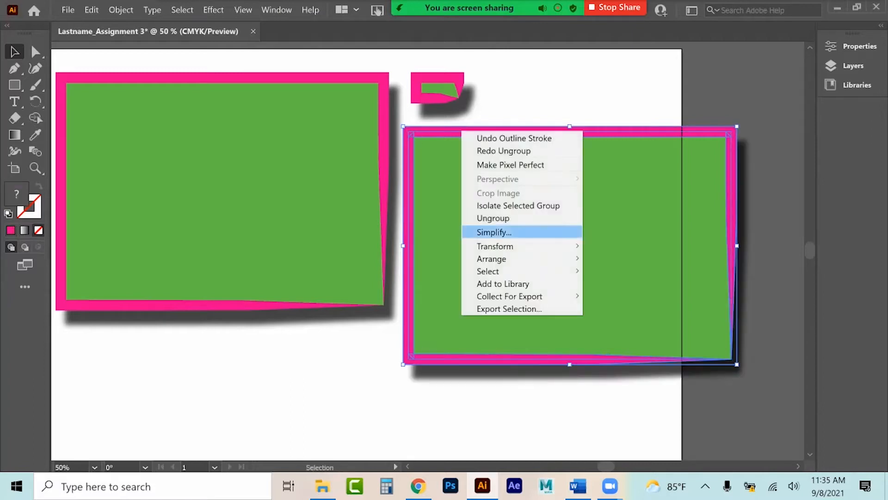
pyautogui.click(492, 218)
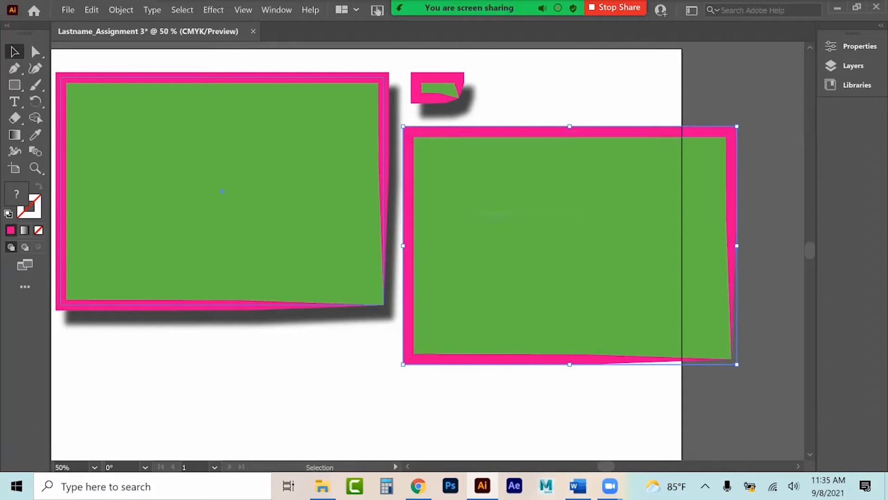
pyautogui.click(261, 148)
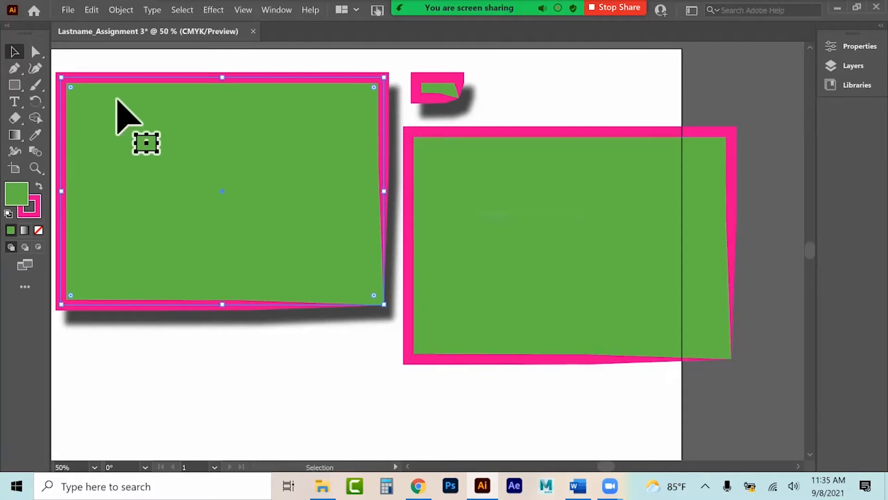
# Try shrinking the ungrouped green fill independently of its pink border, and undo the resize
pyautogui.click(518, 217)
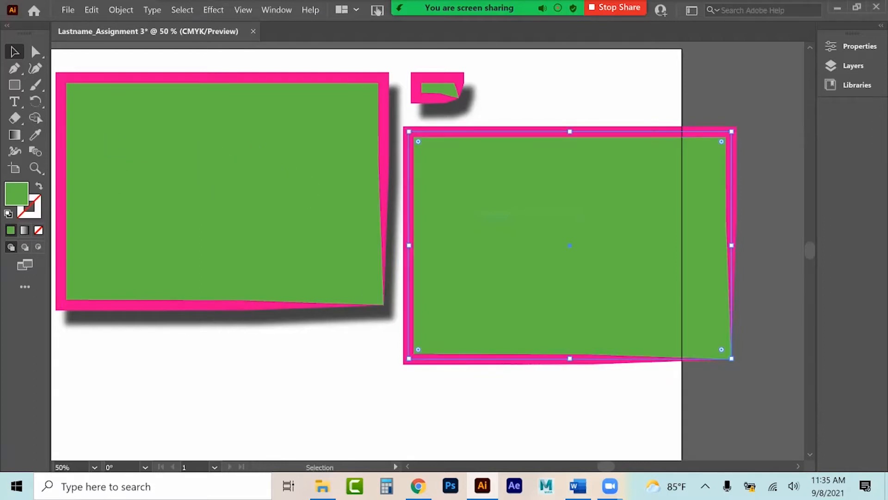
pyautogui.moveTo(732, 358); pyautogui.dragTo(631, 304)
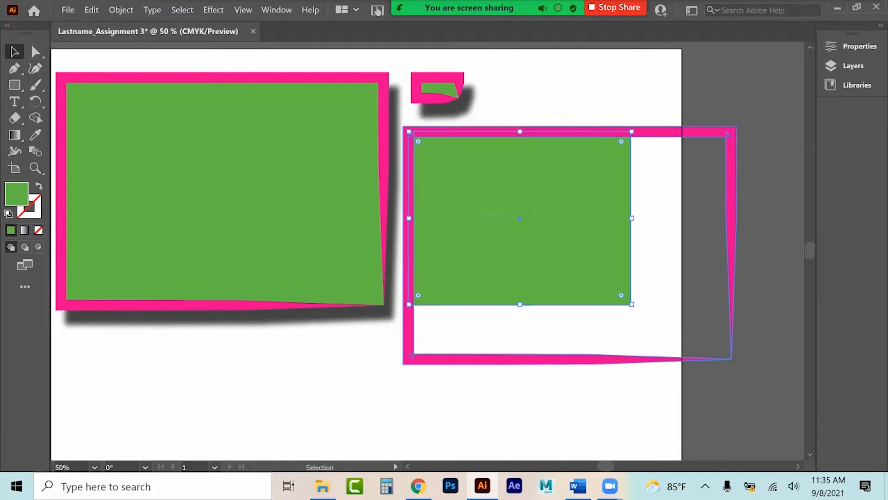
pyautogui.click(570, 360)
pyautogui.click(562, 269)
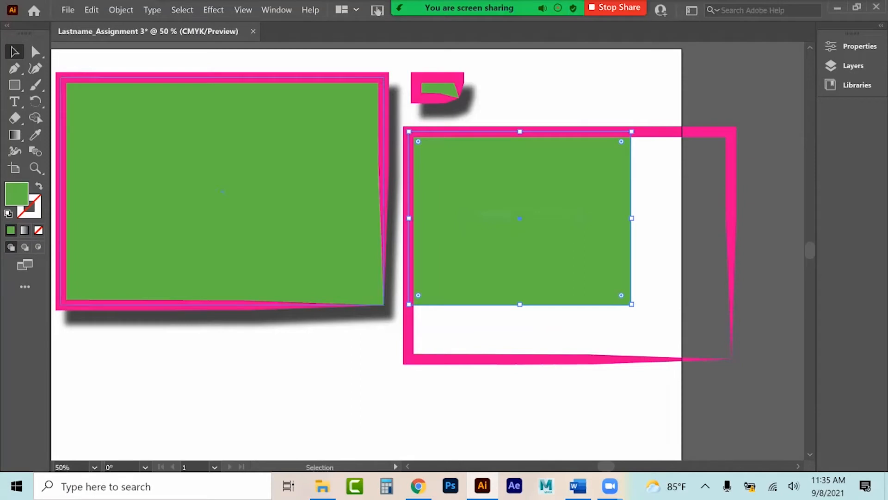
pyautogui.click(409, 331)
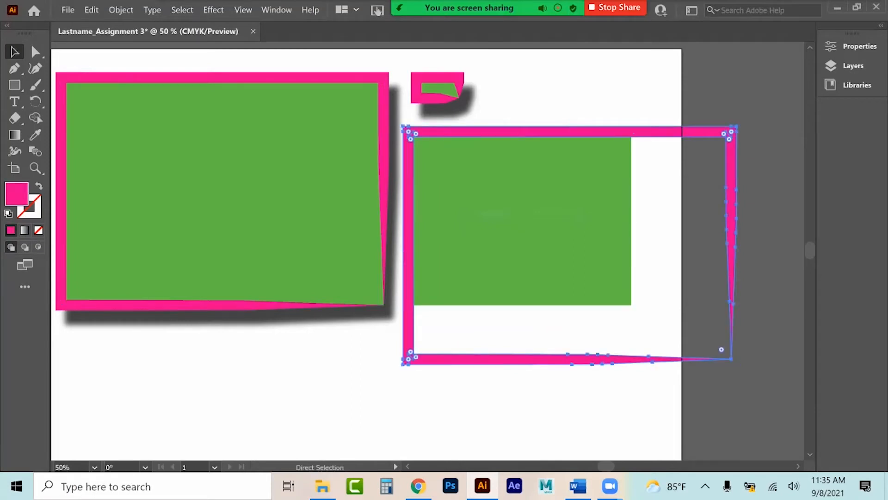
pyautogui.hotkey('ctrl', 'z')
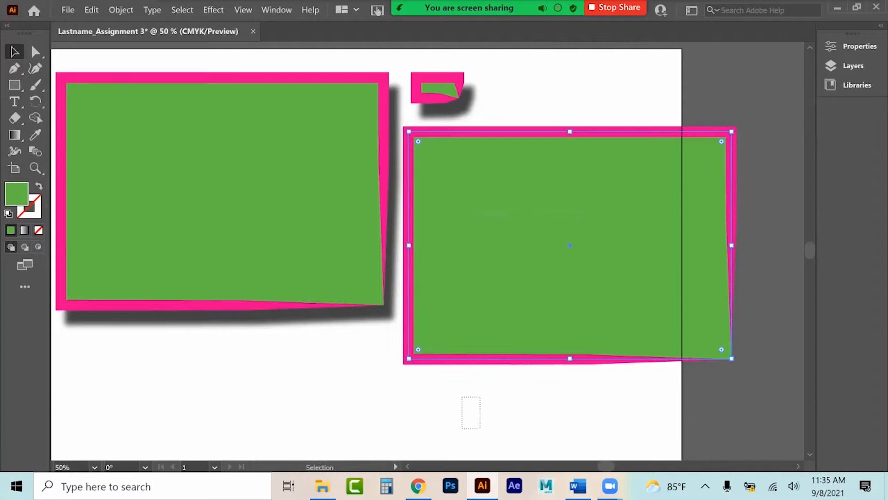
# Scale the outlined fill and border together down to about the small copy's size and line them up beneath it
pyautogui.moveTo(480, 397); pyautogui.dragTo(514, 340)
pyautogui.moveTo(736, 364); pyautogui.dragTo(452, 162)
pyautogui.click(491, 157)
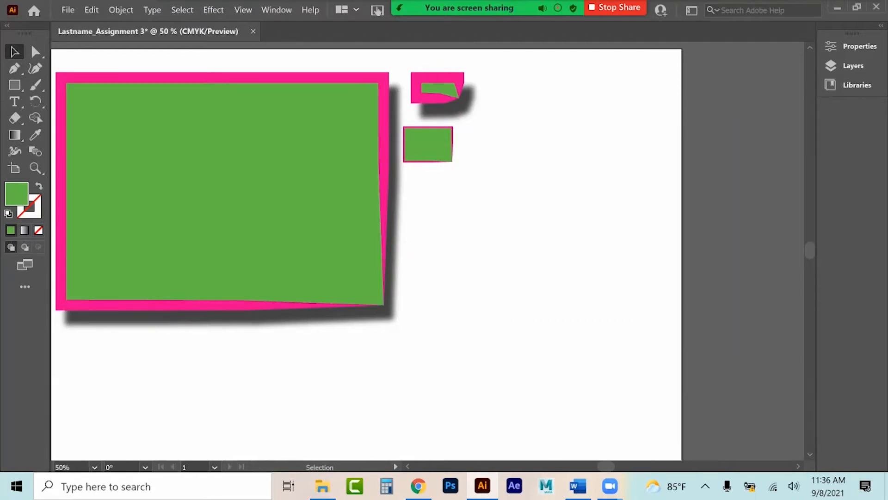
pyautogui.click(428, 142)
pyautogui.moveTo(428, 142)
pyautogui.mouseDown()
pyautogui.moveTo(444, 143)
pyautogui.moveTo(437, 145)
pyautogui.mouseUp()
pyautogui.click(437, 185)
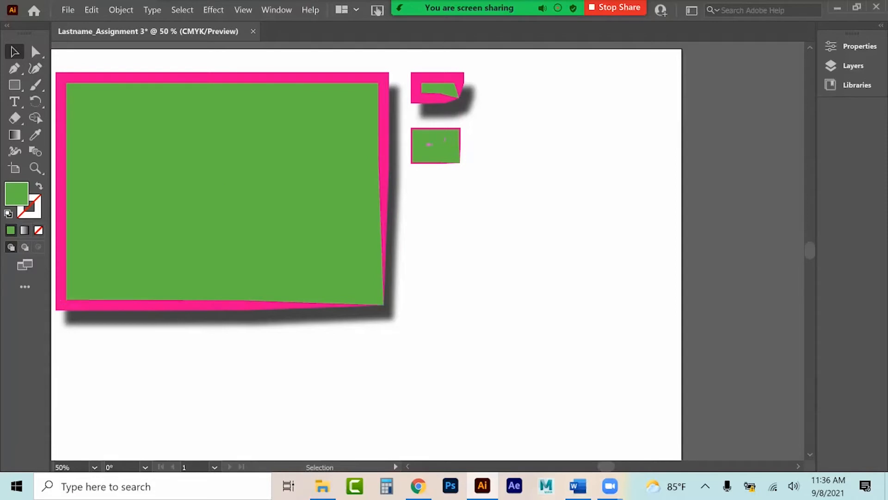
# Move the small green fill to the right, clear of its pink border, and select the border
pyautogui.click(456, 157)
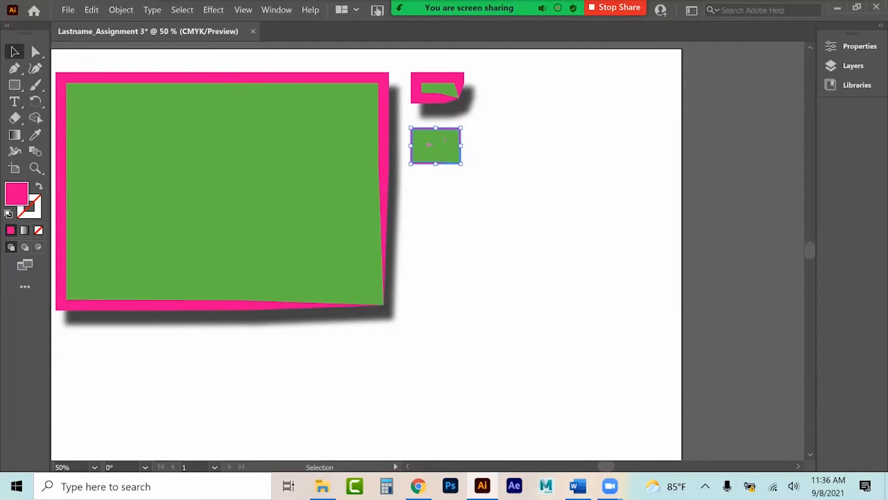
pyautogui.moveTo(427, 161); pyautogui.dragTo(511, 162)
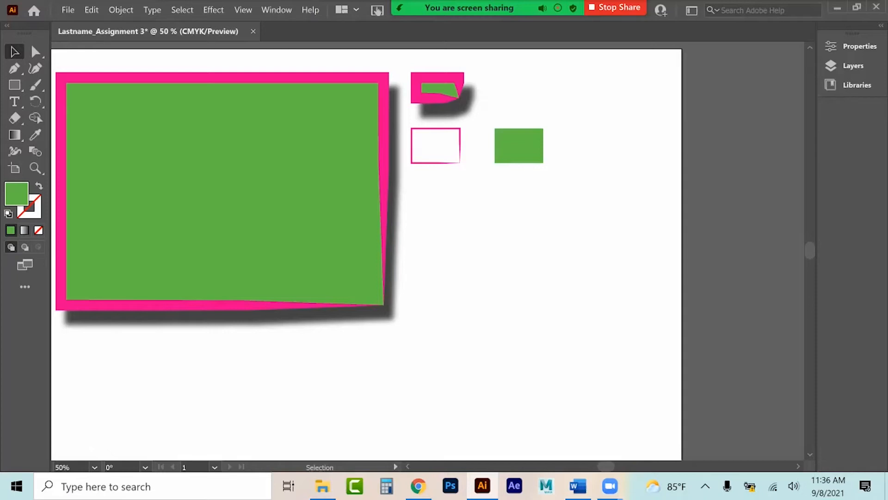
pyautogui.click(430, 161)
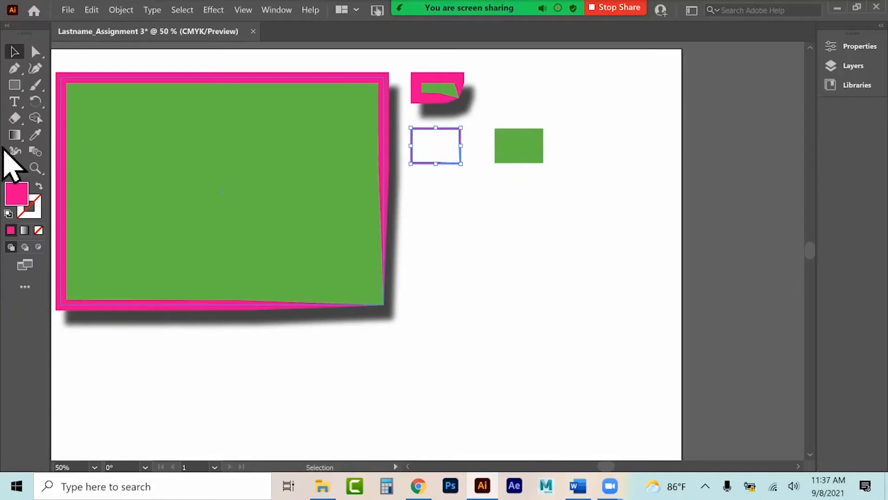
# Add point type reading "TEXT" in the empty area below the small outlined shapes
pyautogui.click(14, 101)
pyautogui.click(450, 260)
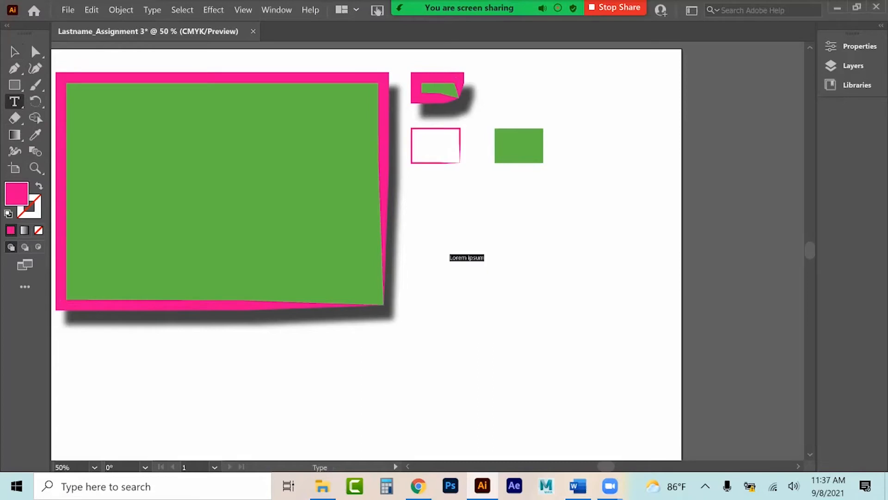
pyautogui.write('TEXT')
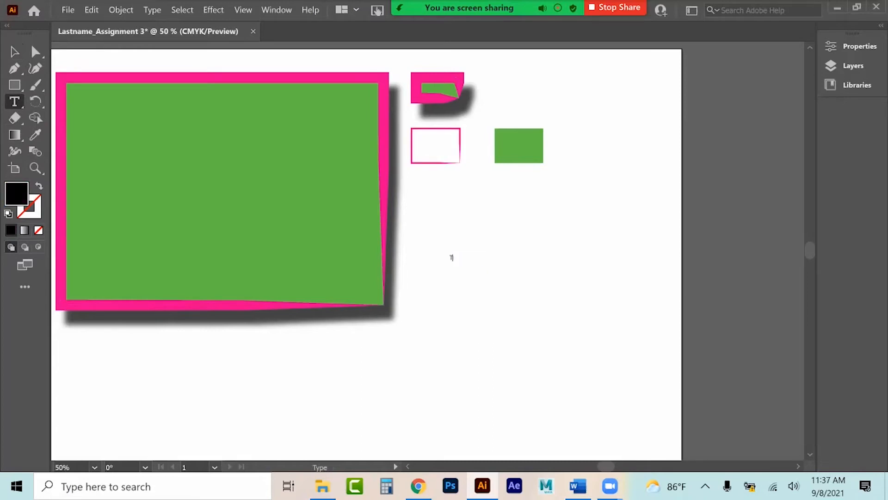
# Select all of the new text and set its font size to 72 pt
pyautogui.hotkey('ctrl', 'a')
pyautogui.click(853, 46)
pyautogui.scroll(-5, 726, 208)
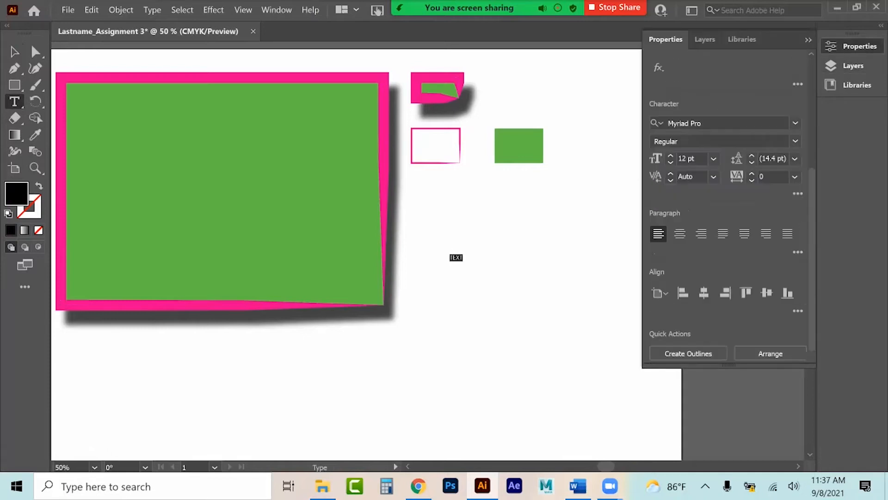
pyautogui.click(714, 158)
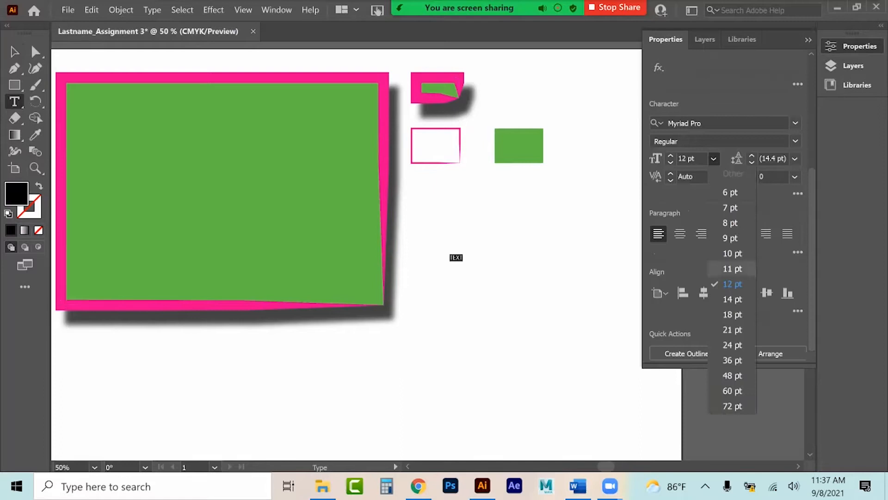
pyautogui.click(732, 405)
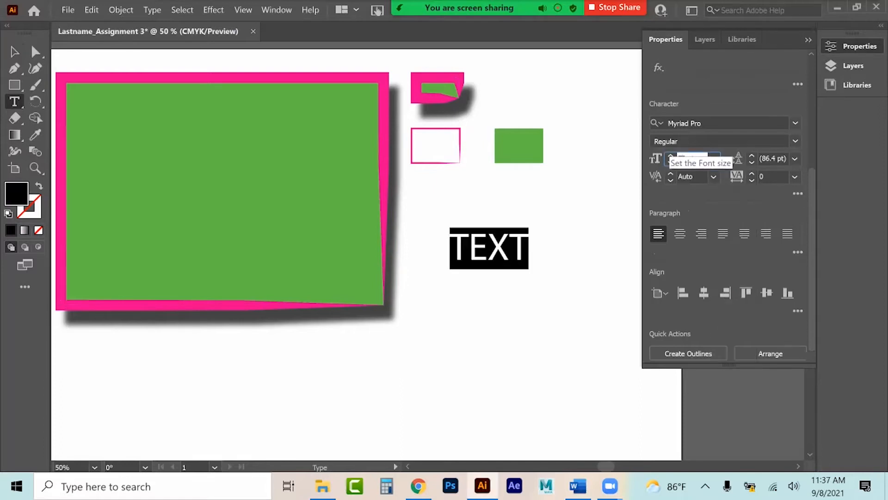
# Enlarge the selected text to 134 pt and change its fill color to light pink
pyautogui.click(671, 156)
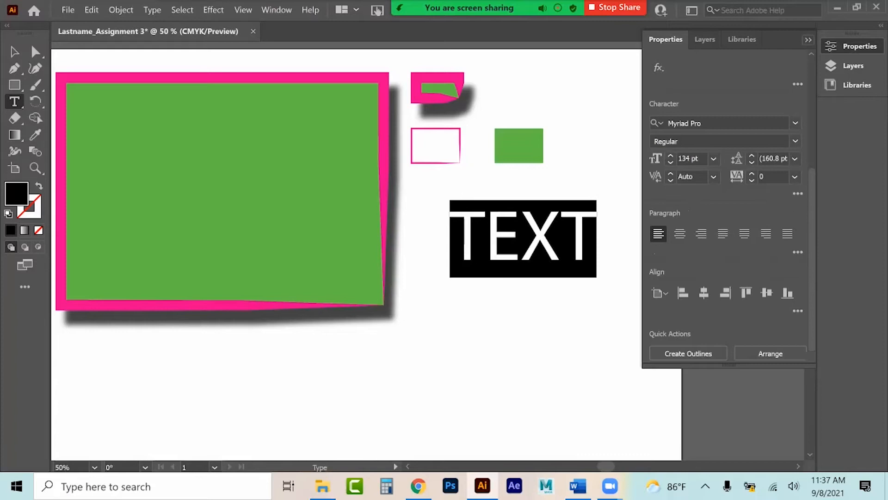
pyautogui.click(808, 39)
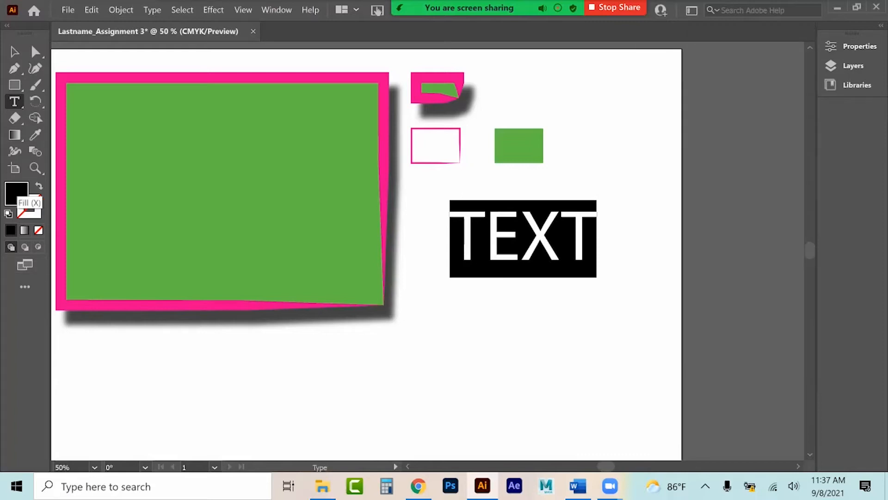
pyautogui.doubleClick(16, 192)
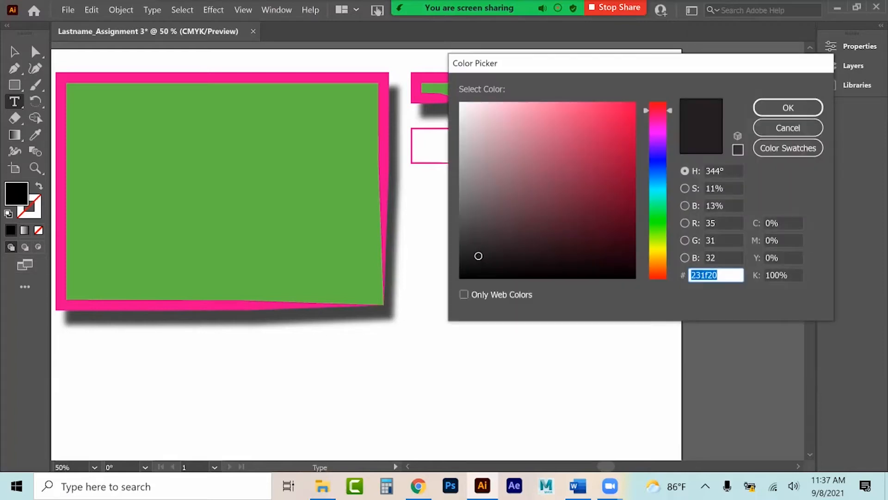
pyautogui.click(534, 119)
pyautogui.click(787, 108)
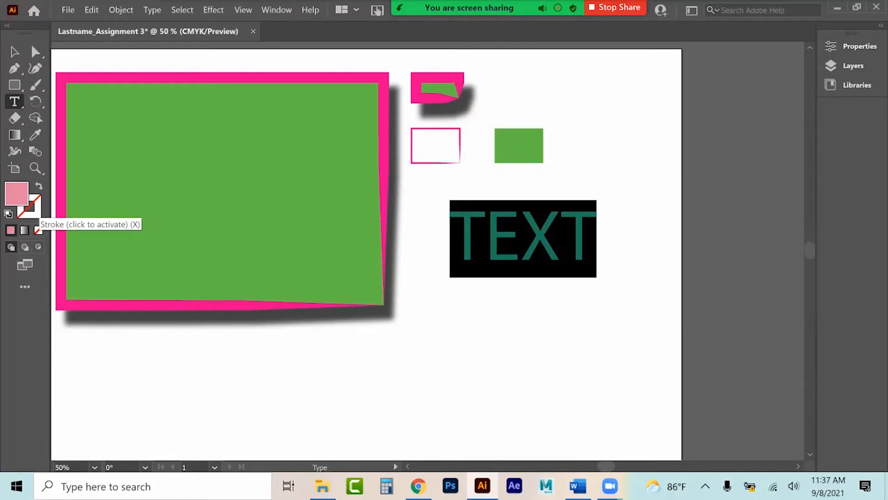
# Give the text a blue-violet stroke and set the stroke weight to 4 pt
pyautogui.doubleClick(31, 211)
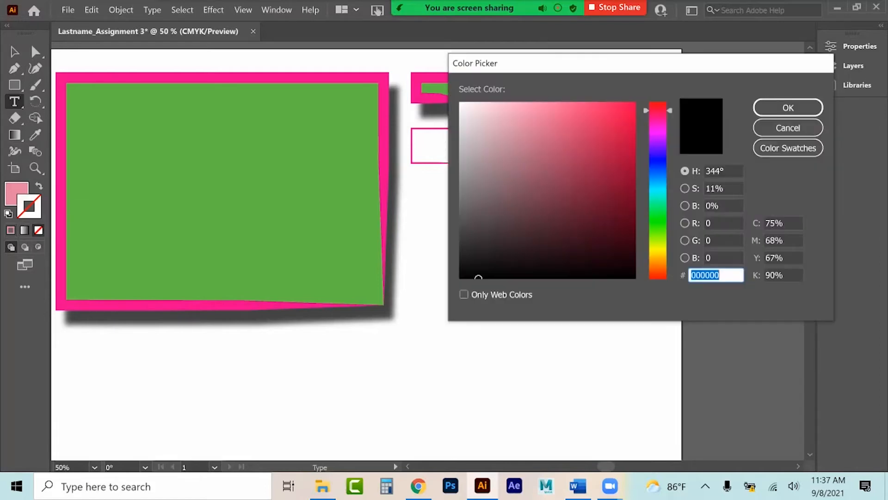
pyautogui.click(658, 157)
pyautogui.click(577, 115)
pyautogui.click(787, 108)
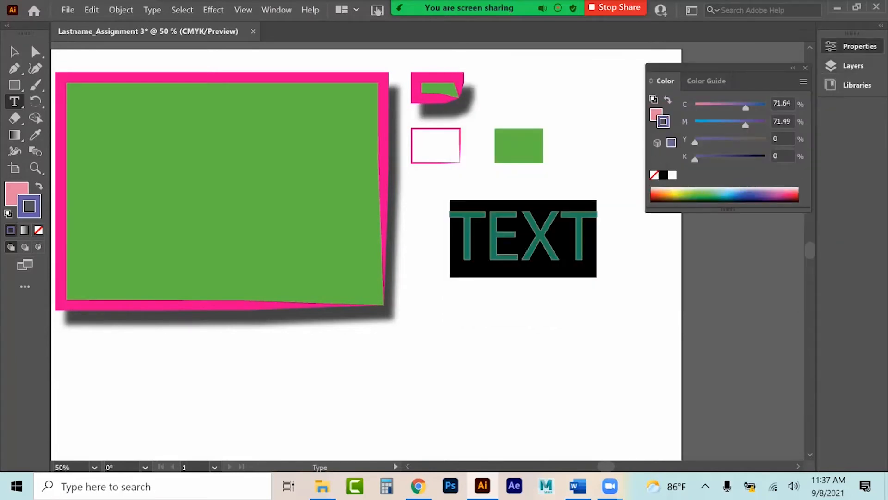
pyautogui.click(854, 46)
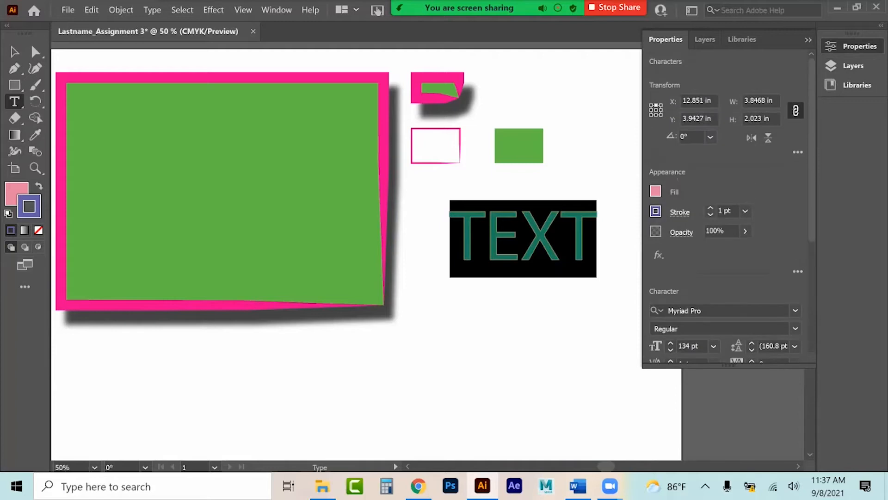
pyautogui.click(711, 208)
pyautogui.click(711, 208)
pyautogui.click(711, 208)
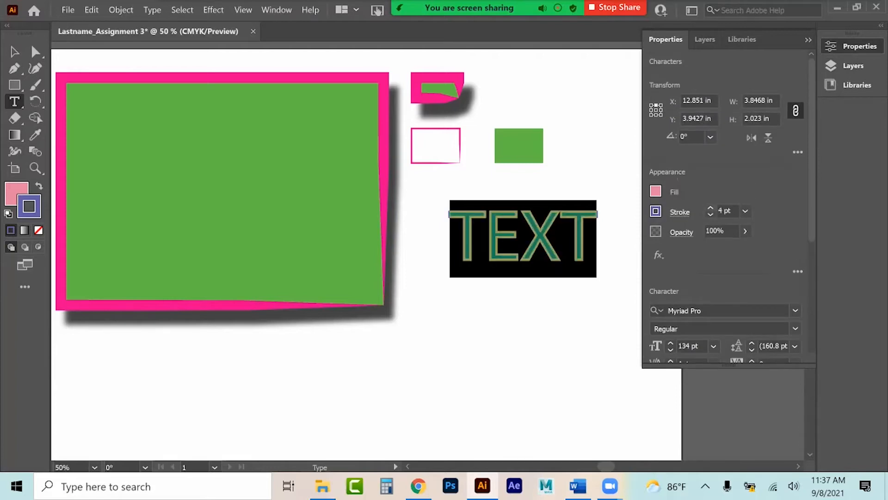
# Try to align the text's stroke to the outside, and select the text as a whole object
pyautogui.click(679, 212)
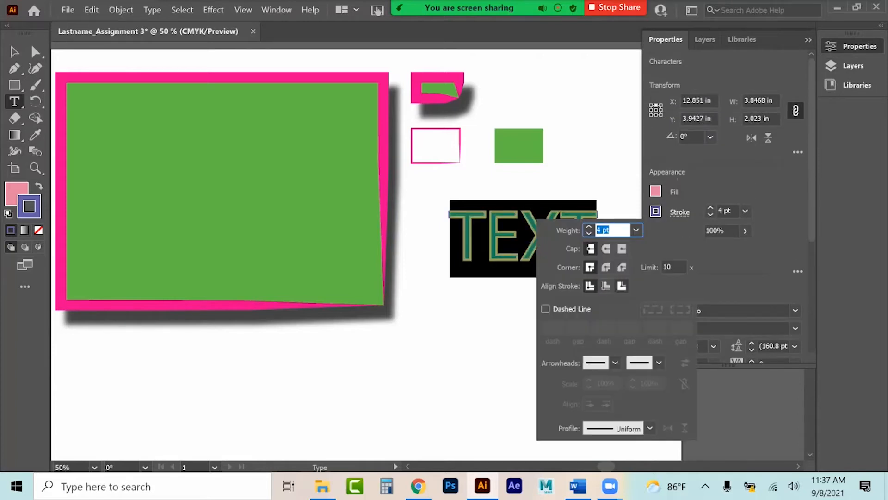
pyautogui.click(621, 285)
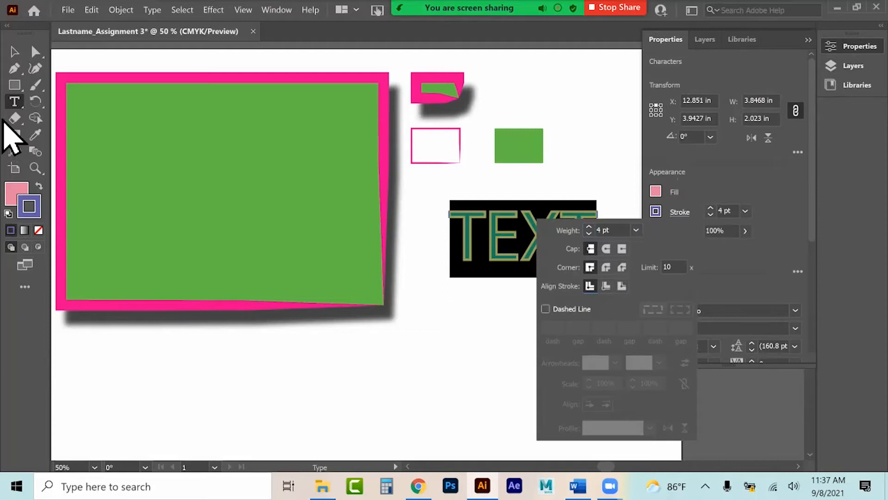
pyautogui.click(19, 54)
pyautogui.click(15, 50)
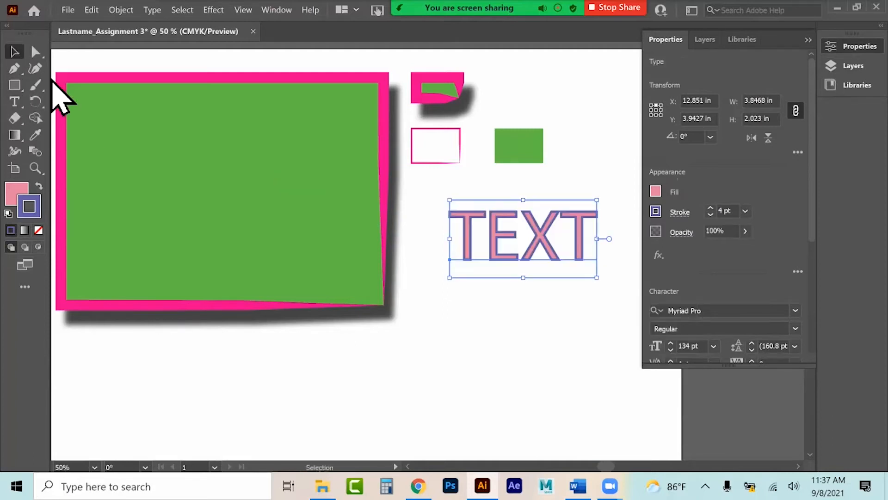
pyautogui.click(522, 324)
pyautogui.click(540, 237)
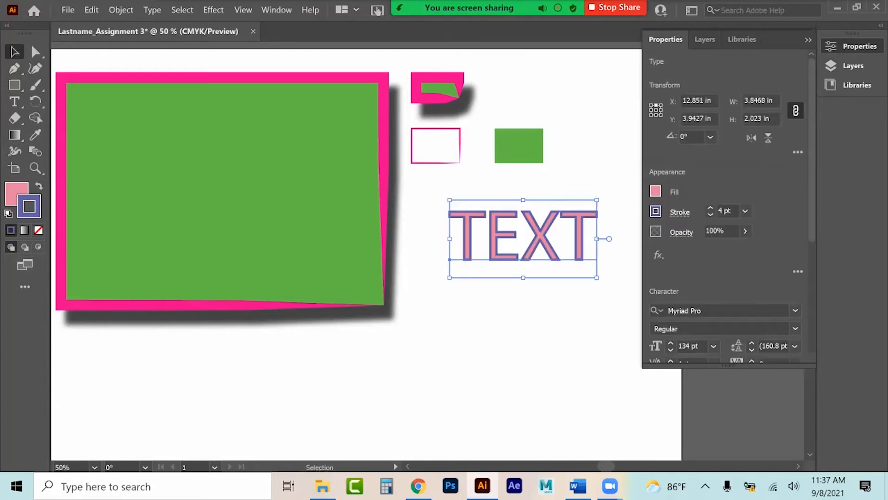
# Duplicate the text below the original, scale the copy down to about 1.08 in wide, and delete that copy
pyautogui.moveTo(537, 234); pyautogui.dragTo(521, 330)
pyautogui.moveTo(601, 353); pyautogui.dragTo(495, 298)
pyautogui.click(518, 329)
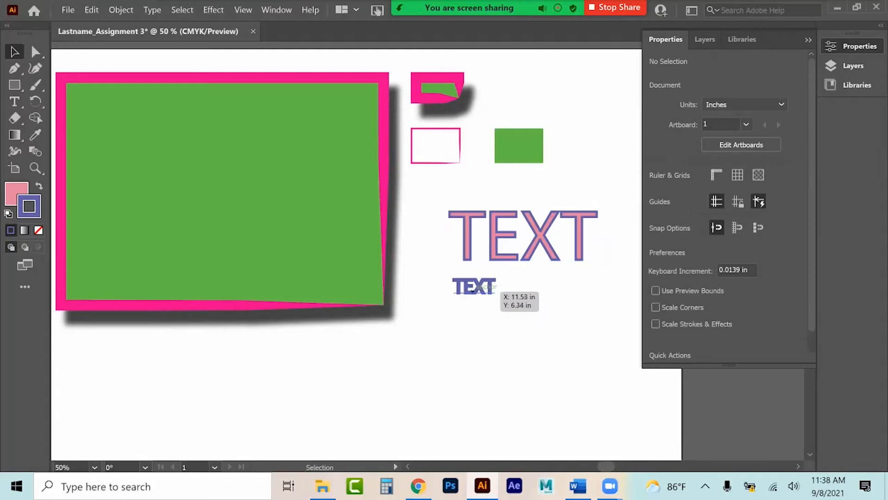
pyautogui.click(494, 286)
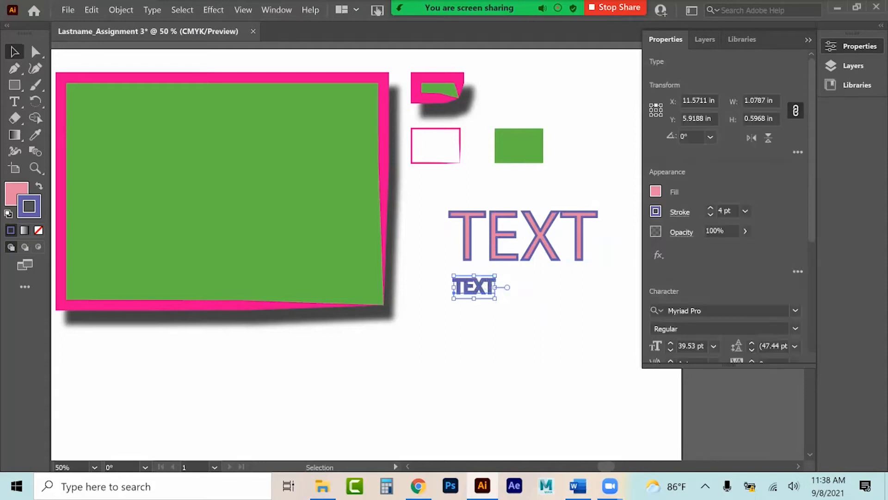
pyautogui.press('Delete')
# Duplicate the text directly below the original and convert the copy to outlines
pyautogui.click(520, 250)
pyautogui.moveTo(520, 250); pyautogui.dragTo(524, 323)
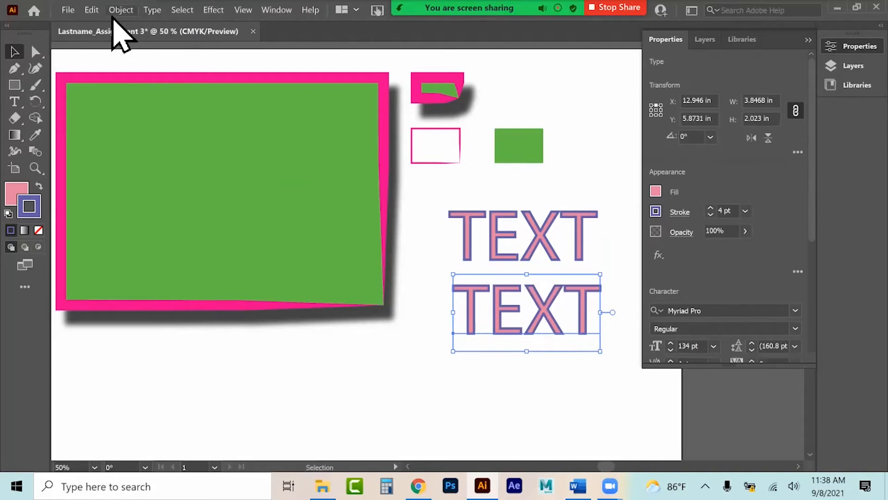
pyautogui.rightClick(497, 319)
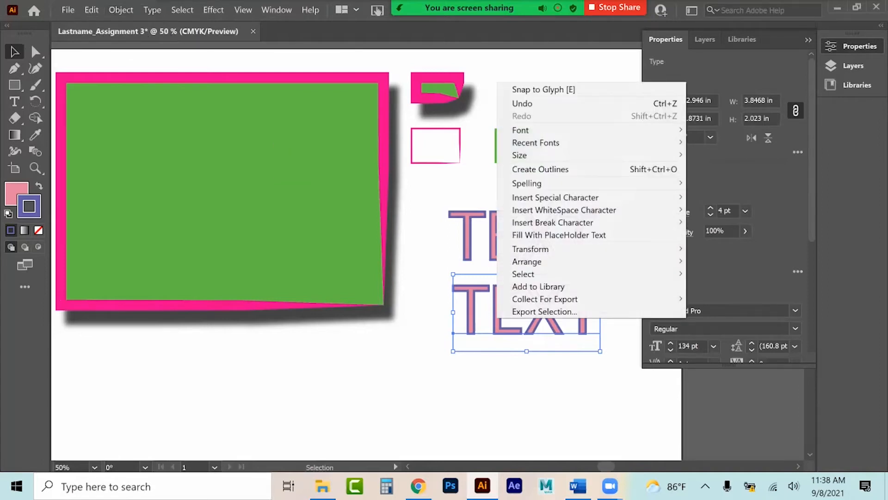
pyautogui.click(541, 169)
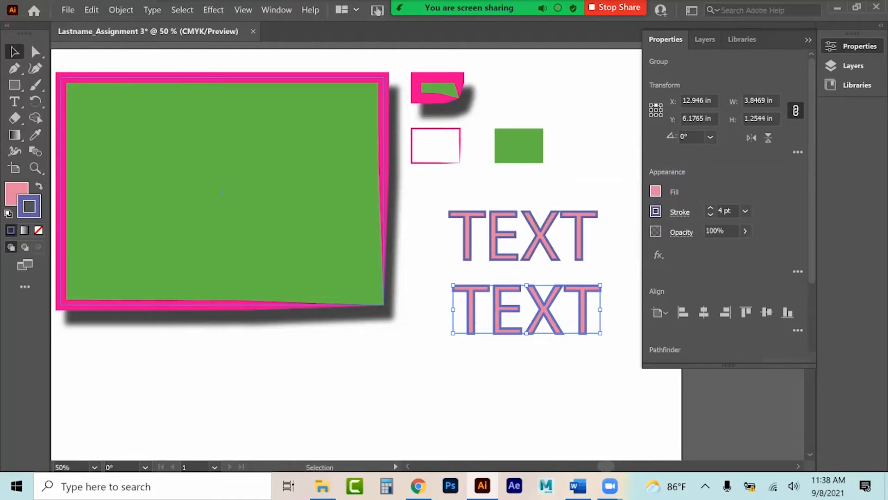
# Duplicate the outlined text below itself, try scaling the new copy to about 1.23 in wide, and undo the scaling
pyautogui.moveTo(527, 309); pyautogui.dragTo(526, 376)
pyautogui.moveTo(600, 400); pyautogui.dragTo(498, 373)
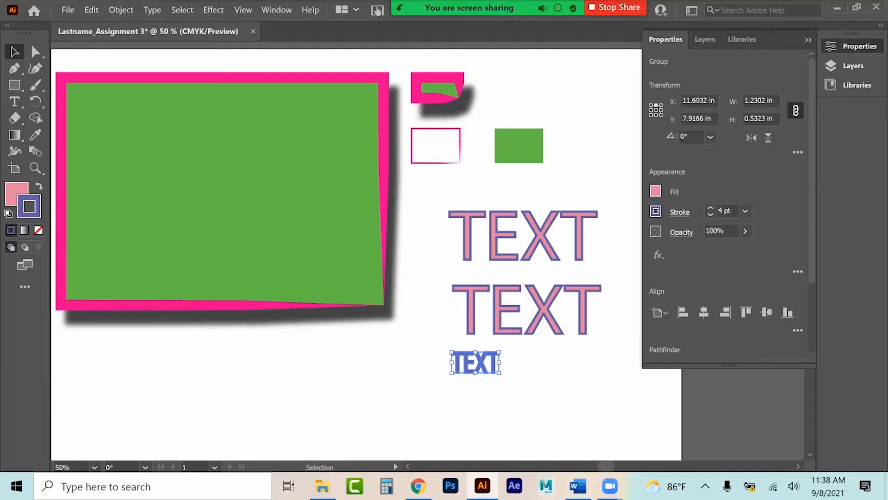
pyautogui.hotkey('ctrl', 'z')
pyautogui.press('v')
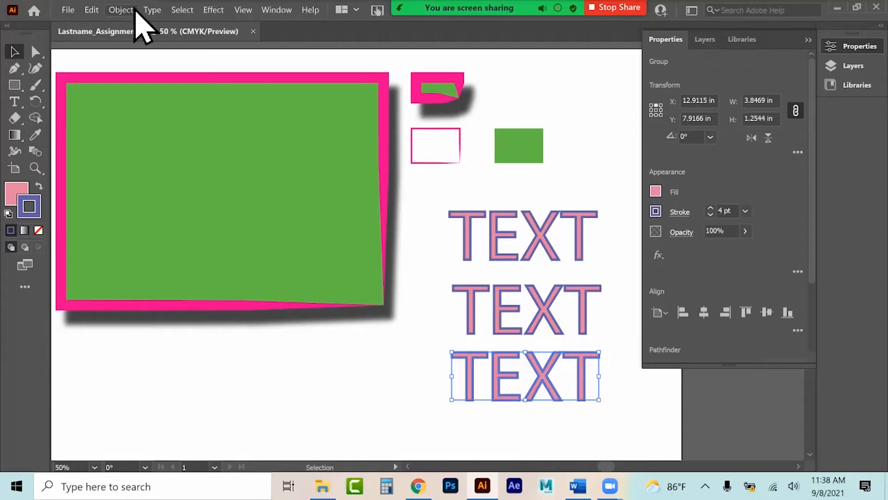
# Apply Outline Stroke to the bottom text copy and select the resulting group
pyautogui.click(122, 10)
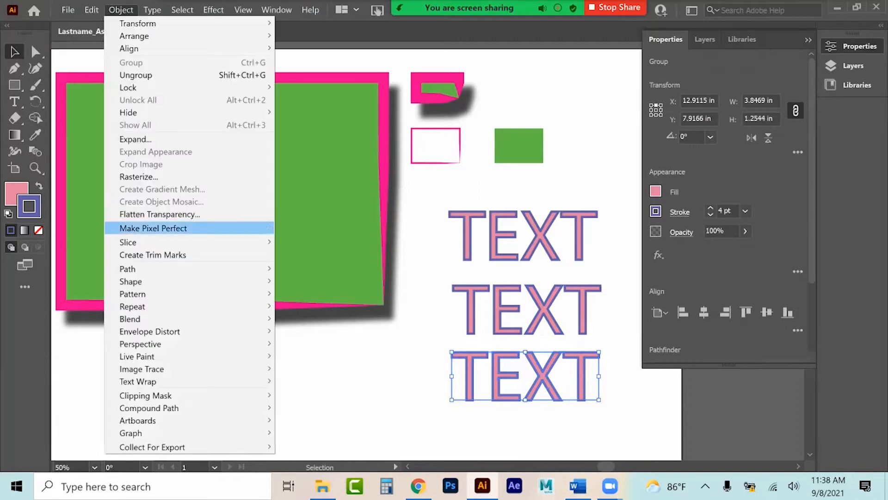
pyautogui.click(314, 295)
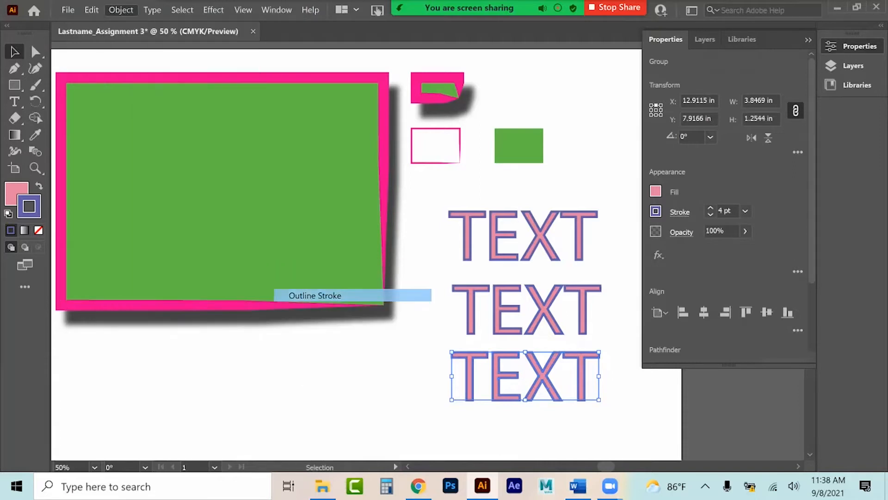
pyautogui.click(427, 400)
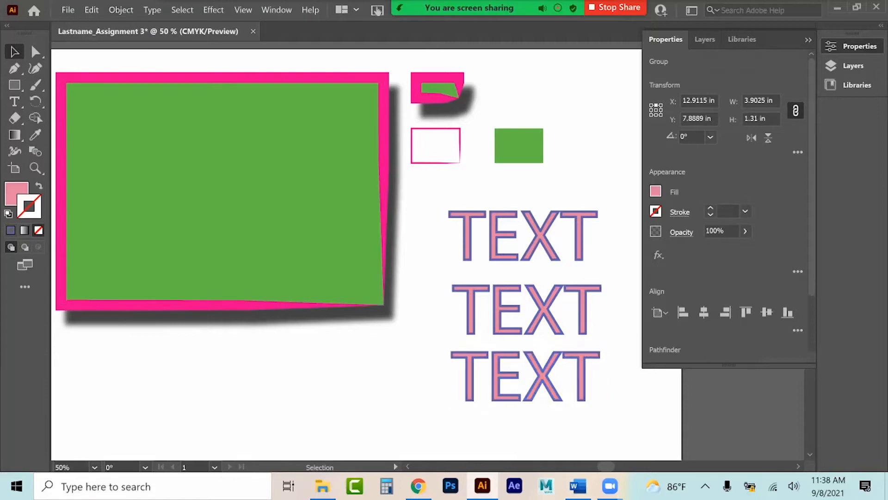
pyautogui.click(467, 396)
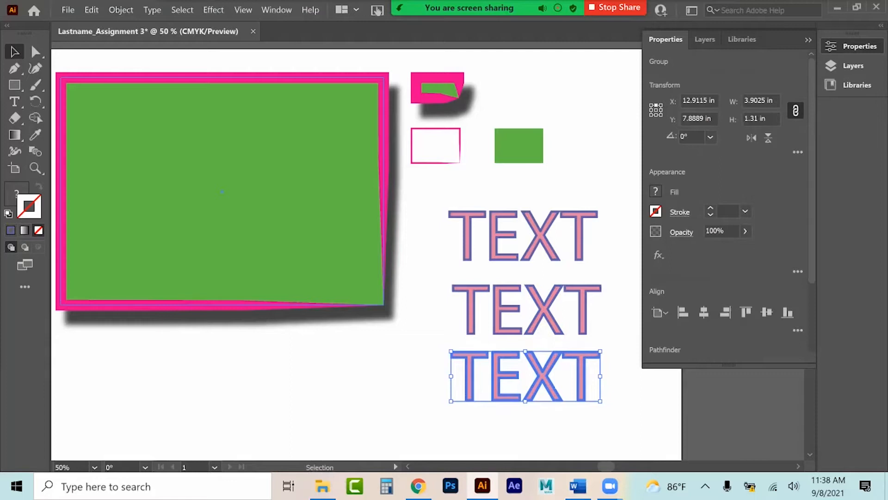
pyautogui.click(425, 358)
pyautogui.click(473, 358)
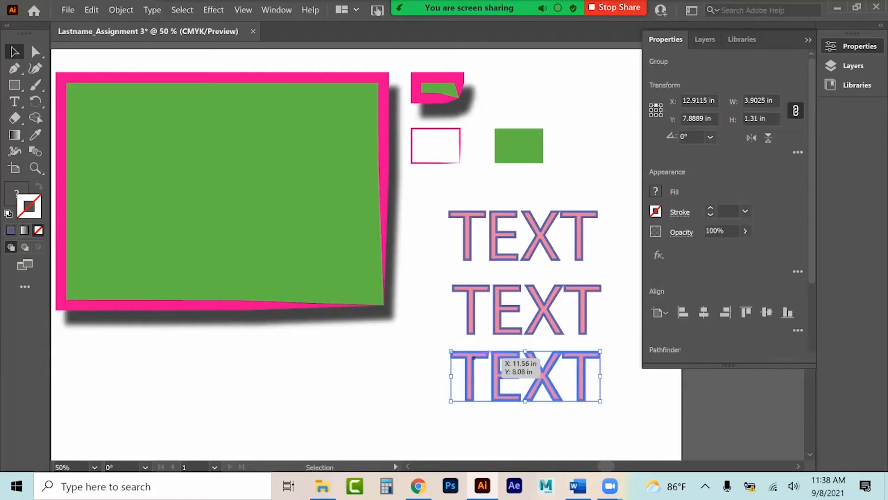
# Isolate the bottom text group, try moving its first letter T to the left, and undo the move
pyautogui.doubleClick(474, 358)
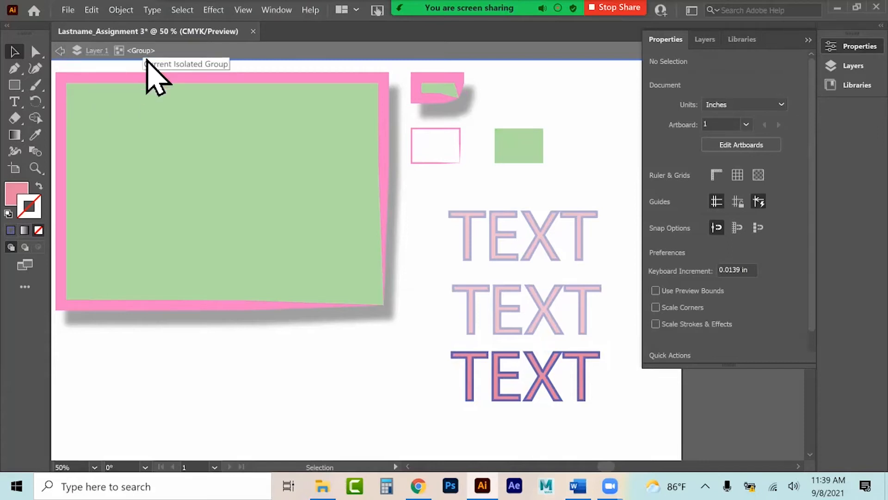
pyautogui.click(455, 352)
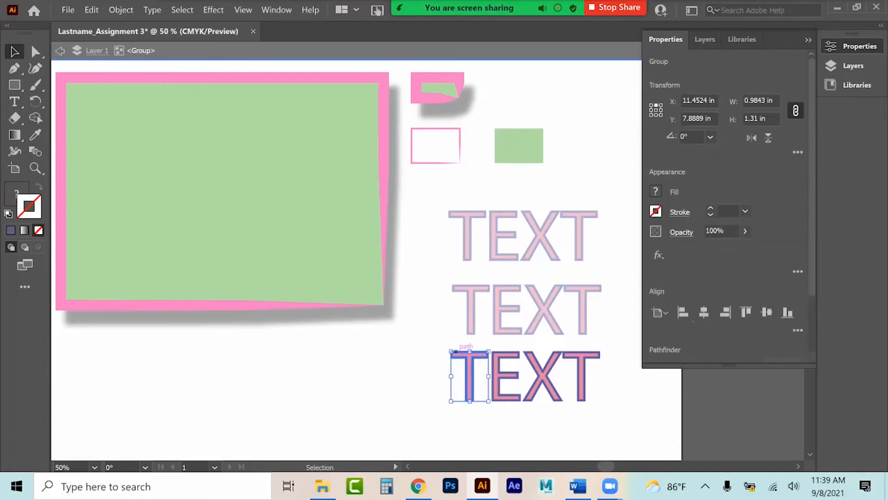
pyautogui.moveTo(456, 351); pyautogui.dragTo(366, 366)
pyautogui.hotkey('ctrl', 'z')
# Isolate the first T's own group, move its outlined border left away from the pink fill, and exit isolation mode
pyautogui.doubleClick(468, 367)
pyautogui.click(468, 367)
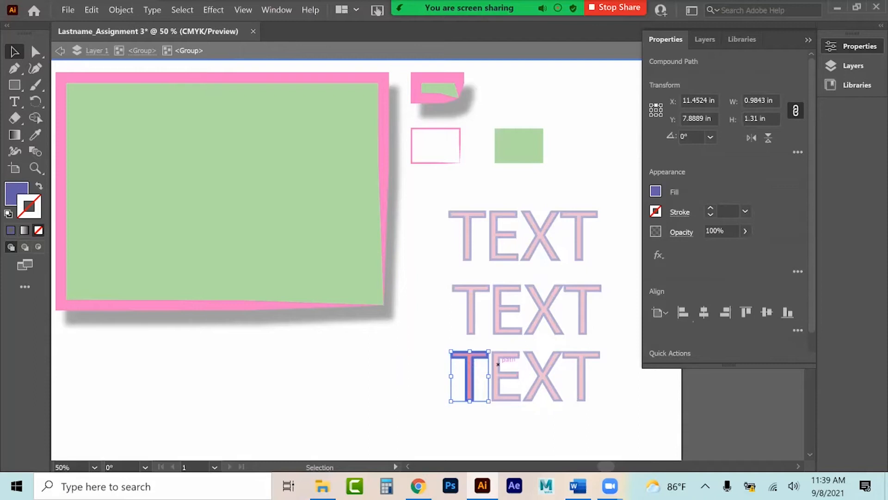
pyautogui.moveTo(451, 376); pyautogui.dragTo(384, 383)
pyautogui.hotkey('ctrl', 'shift', 'a')
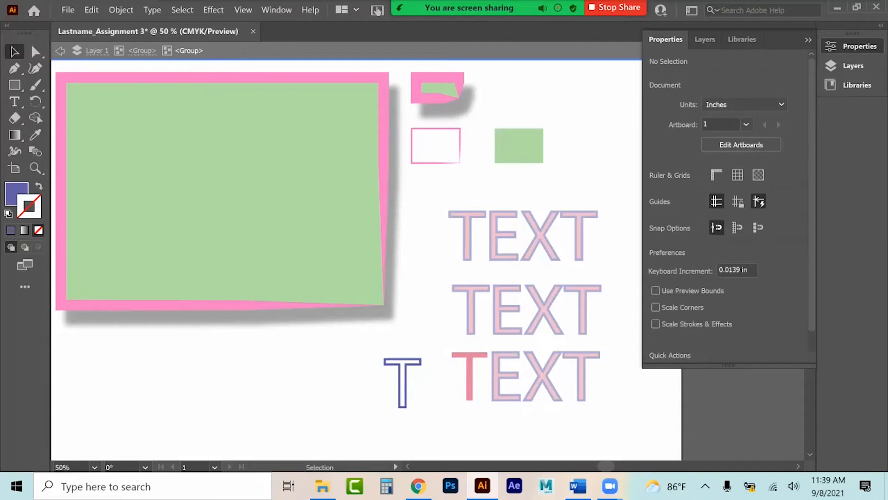
pyautogui.click(69, 51)
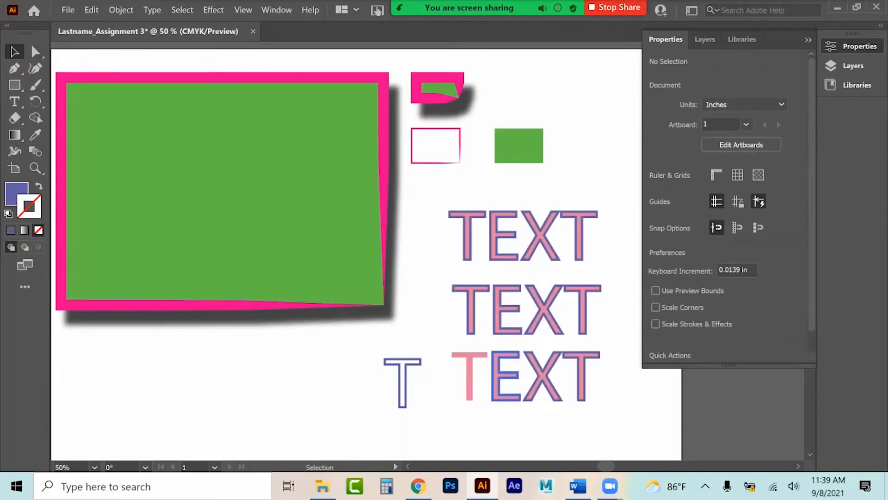
# Delete all text and shapes from the artboard, including the large rectangle and the small copies
pyautogui.moveTo(546, 385); pyautogui.dragTo(358, 296)
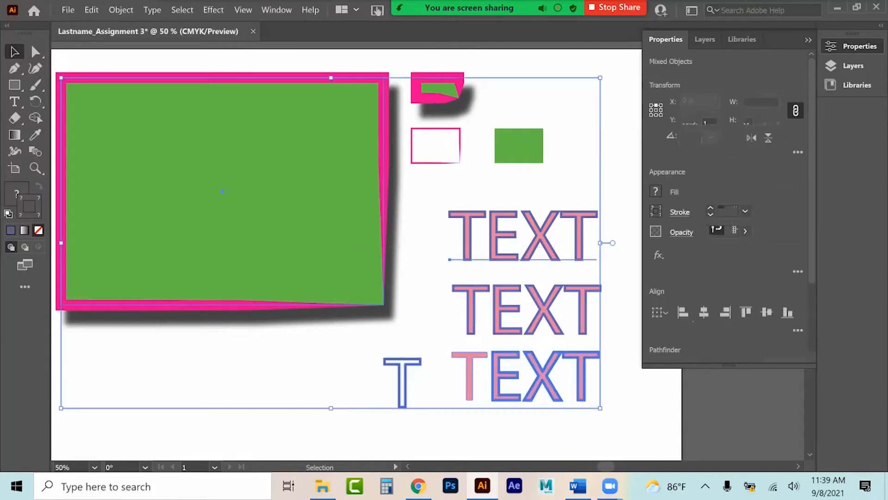
pyautogui.press('Delete')
pyautogui.moveTo(376, 73); pyautogui.dragTo(565, 175)
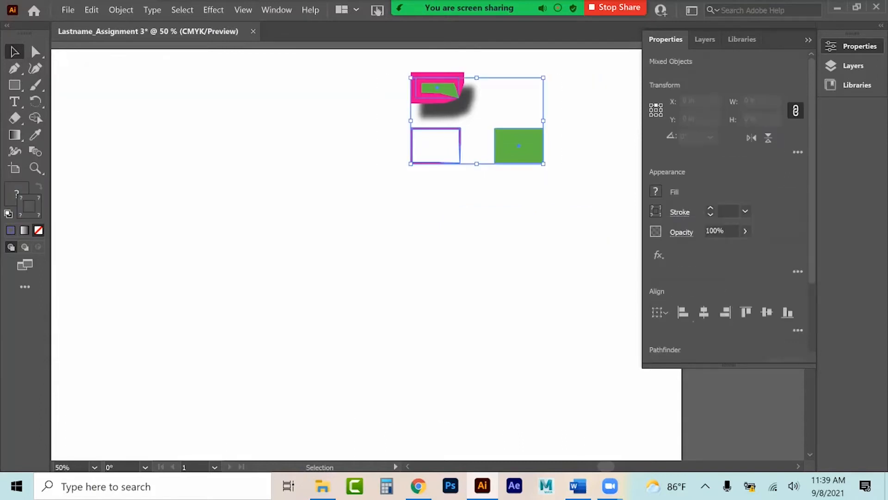
pyautogui.press('Delete')
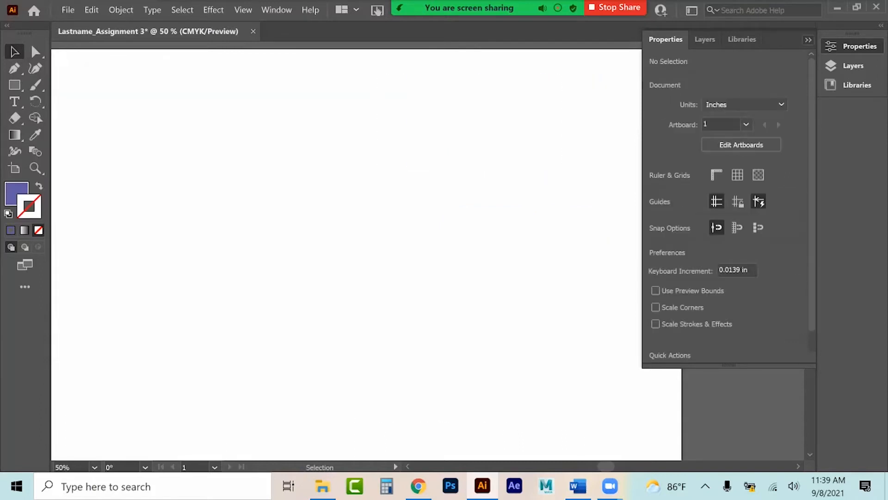
# Collapse the Properties panel and close the floating Color panel
pyautogui.click(808, 40)
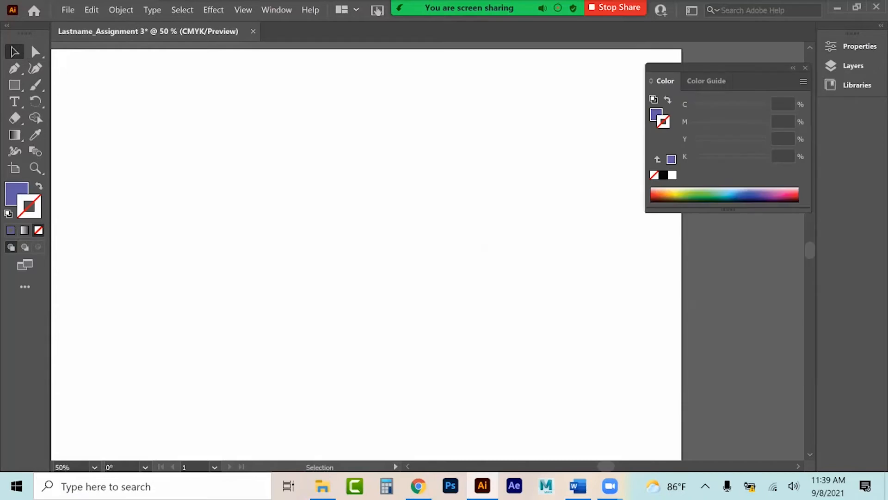
pyautogui.click(793, 68)
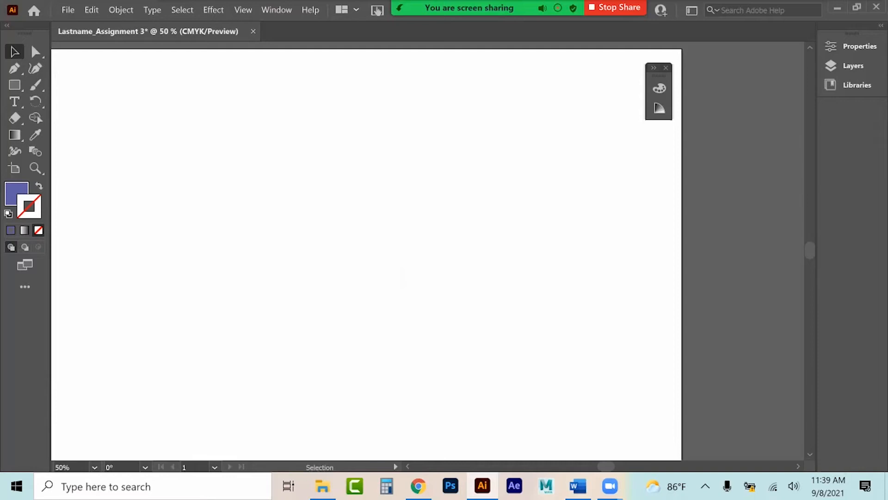
pyautogui.click(665, 68)
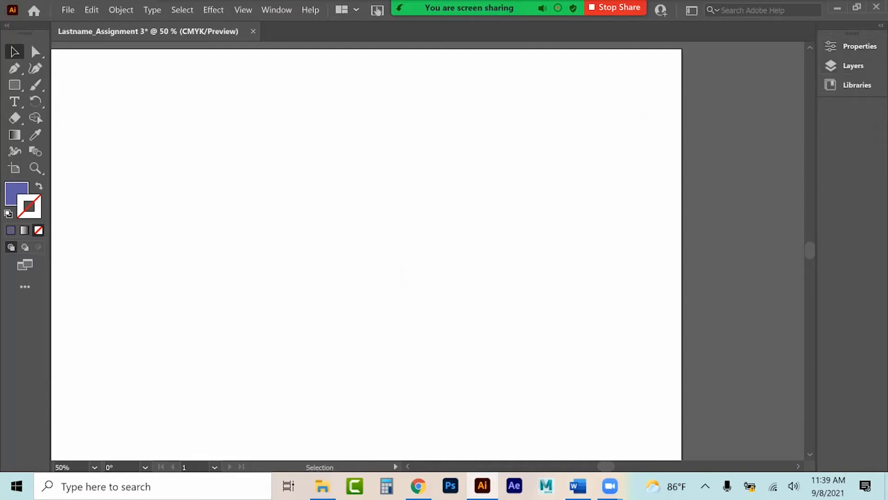
# Show the Color panel and dock it with Color Guide beneath Libraries
pyautogui.click(277, 10)
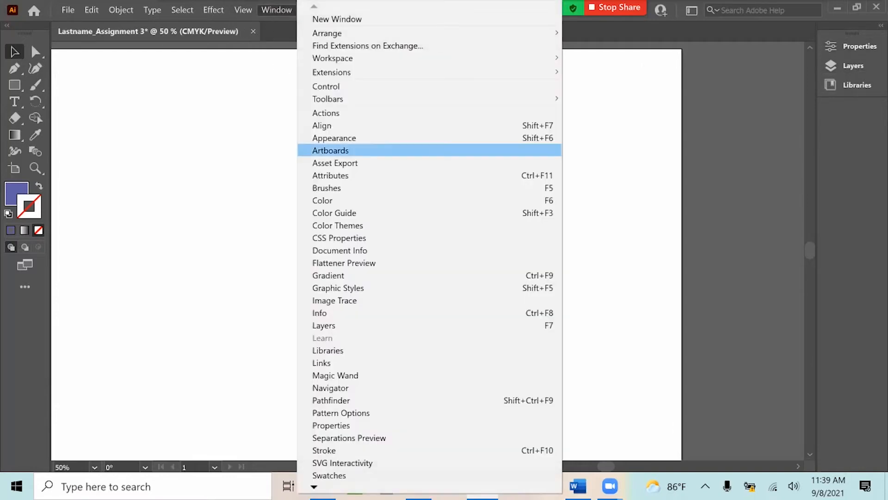
pyautogui.click(322, 200)
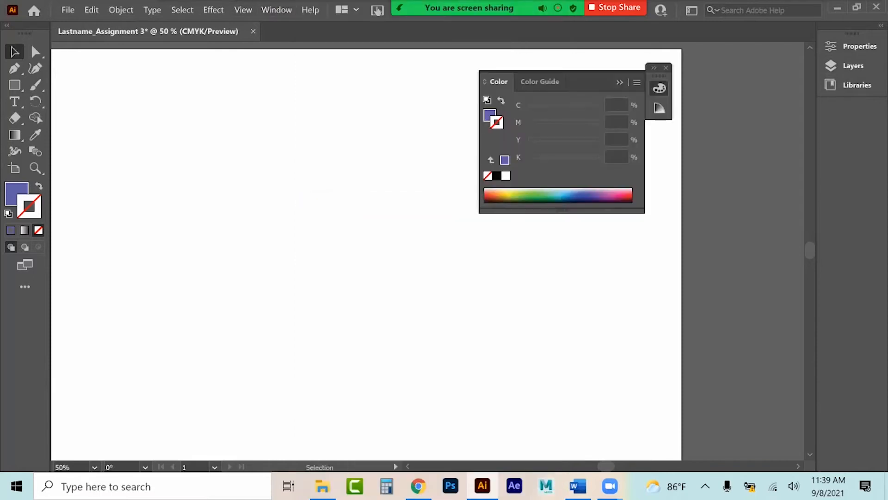
pyautogui.moveTo(659, 70); pyautogui.dragTo(817, 115)
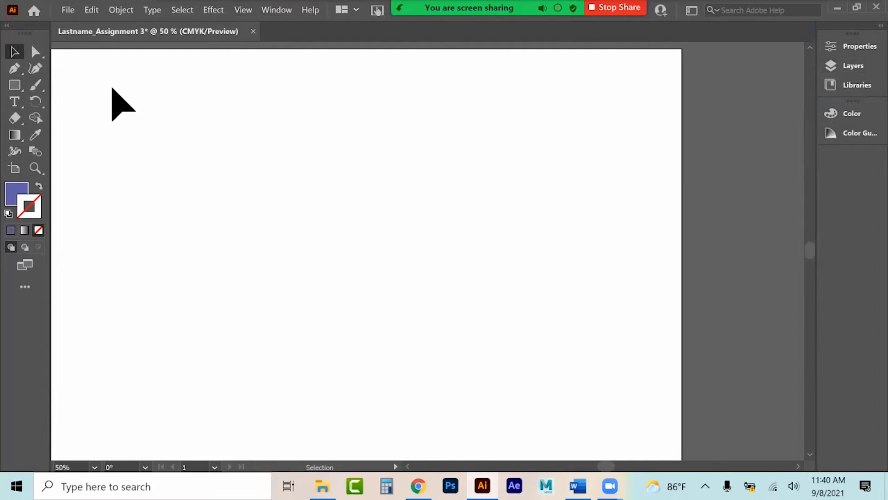
# Examine the available view options, including screen mode, rotate view, perspective grid, rulers and snapping
pyautogui.click(276, 12)
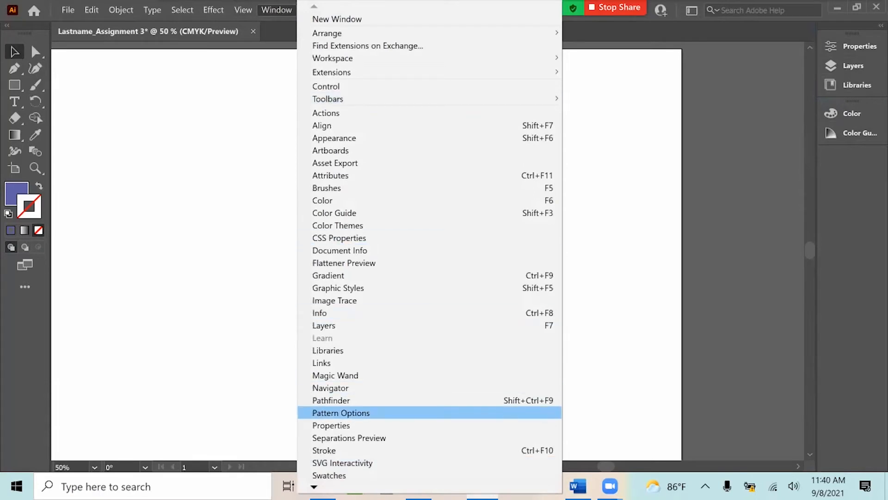
pyautogui.click(245, 11)
pyautogui.click(244, 11)
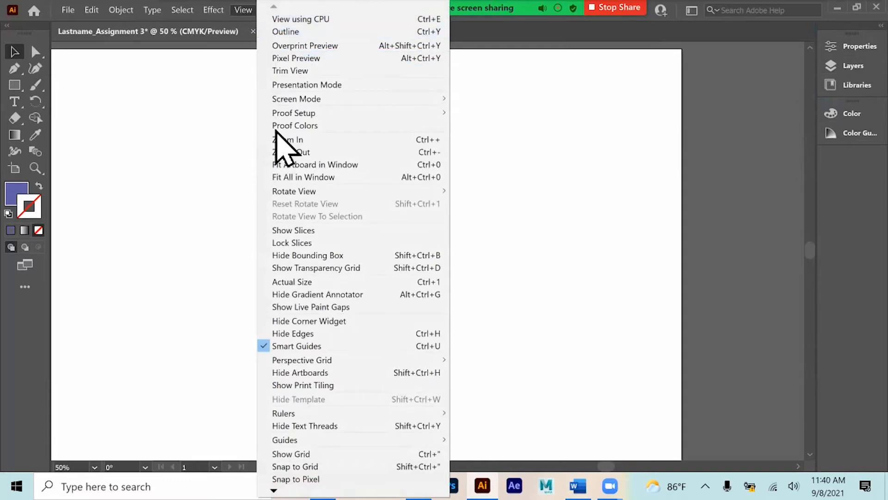
pyautogui.moveTo(277, 103)
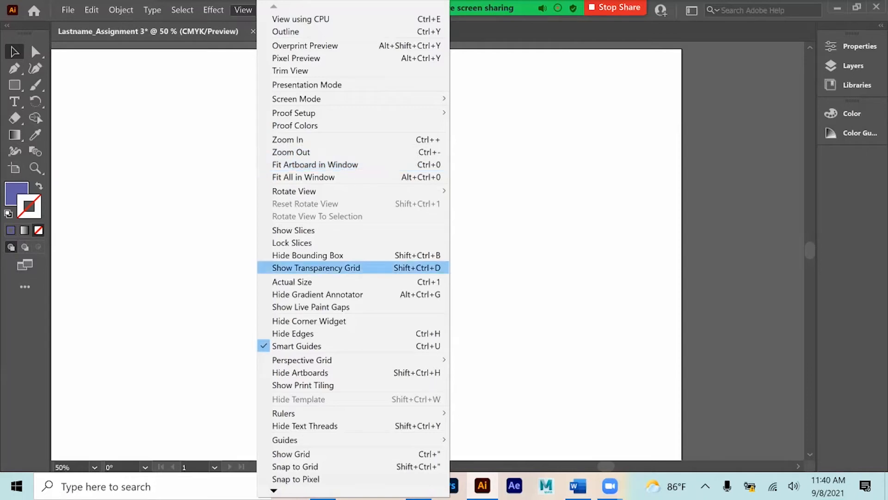
pyautogui.moveTo(324, 191)
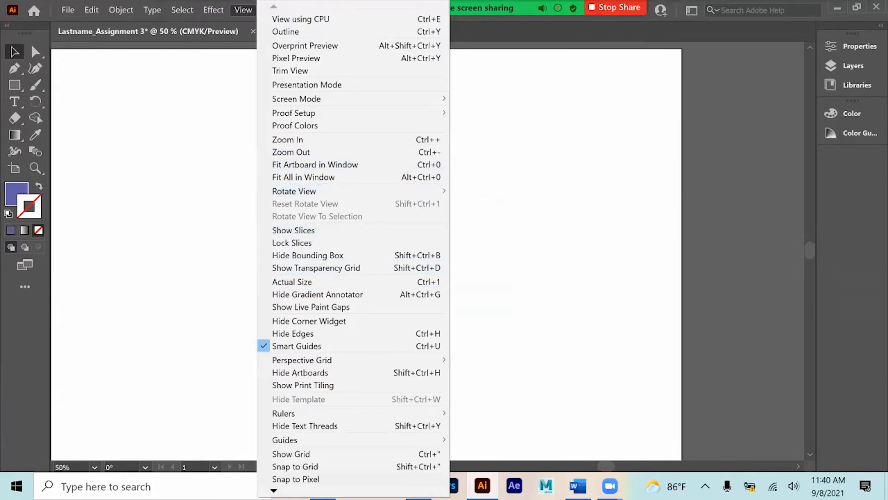
pyautogui.moveTo(324, 360)
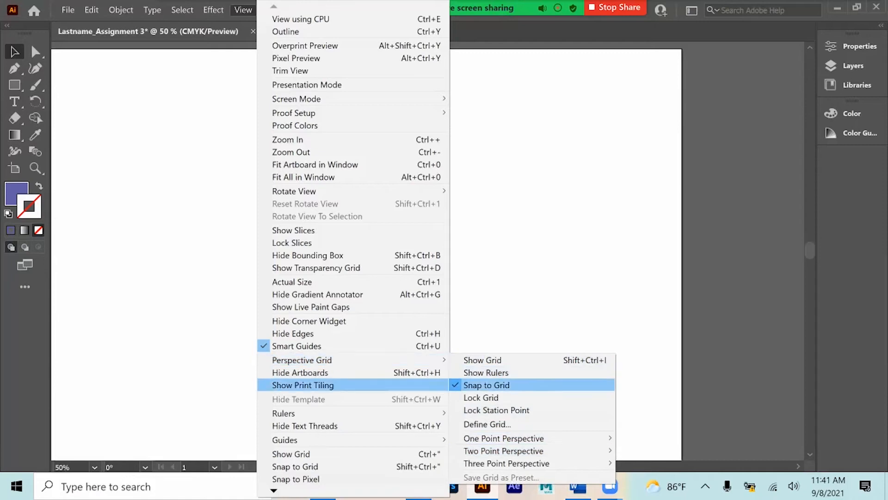
pyautogui.moveTo(324, 413)
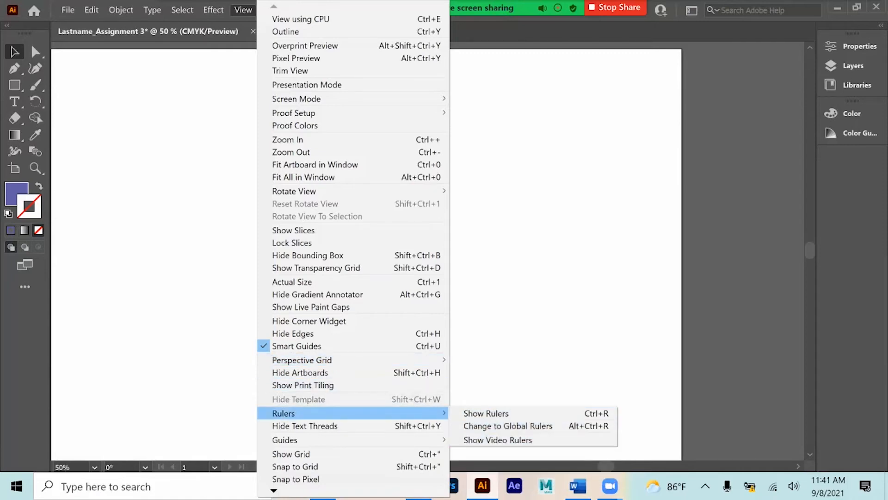
pyautogui.moveTo(324, 490)
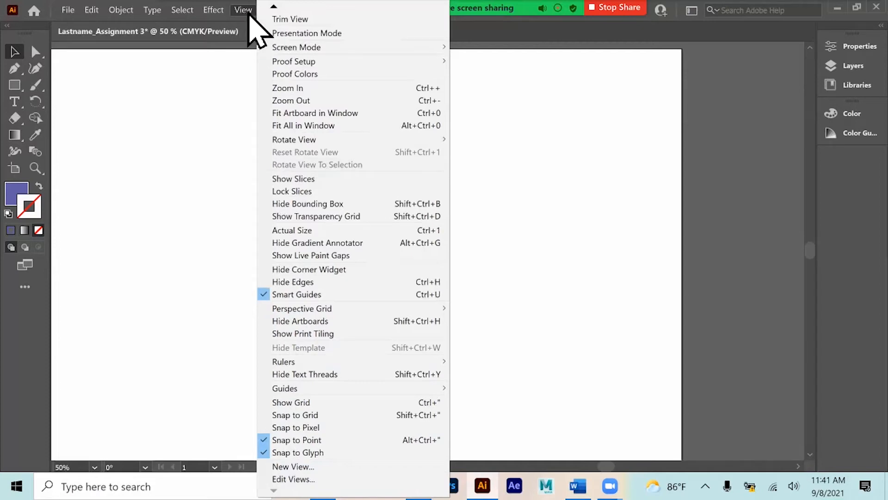
pyautogui.click(245, 11)
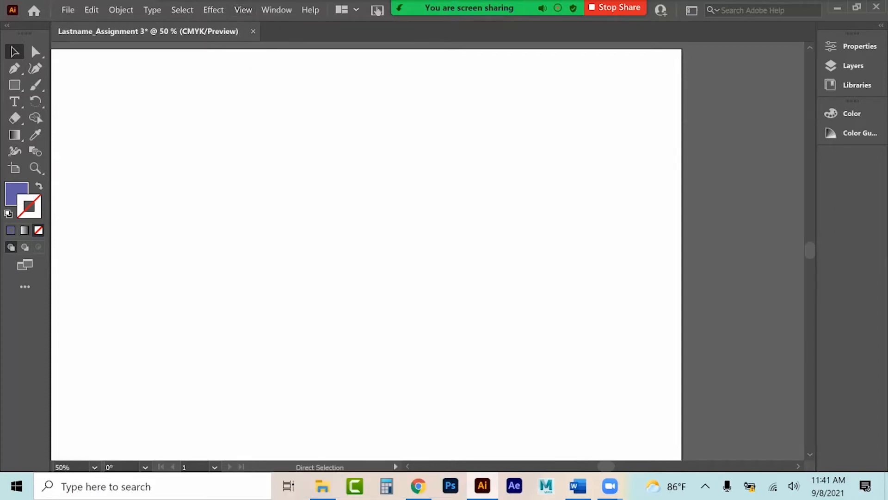
# Draw a nearly square purple rectangle in the upper middle of the artboard and place a copy to its right
pyautogui.hotkey('ctrl', '0')
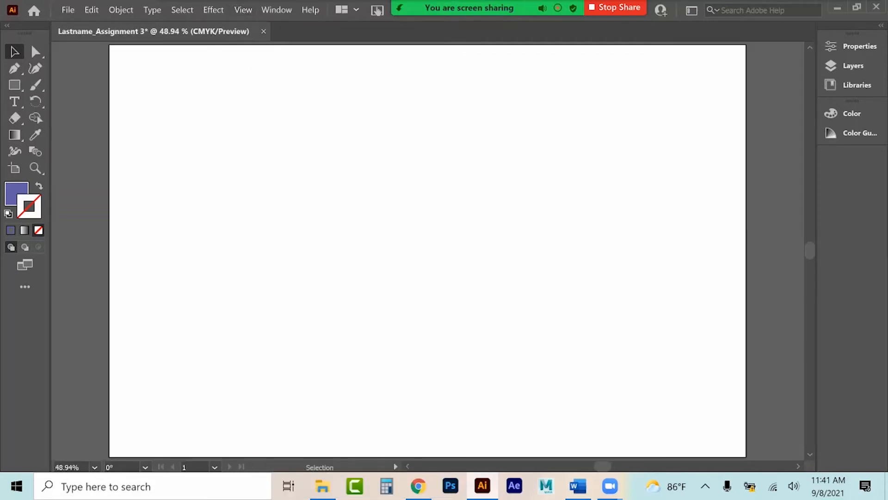
pyautogui.click(218, 11)
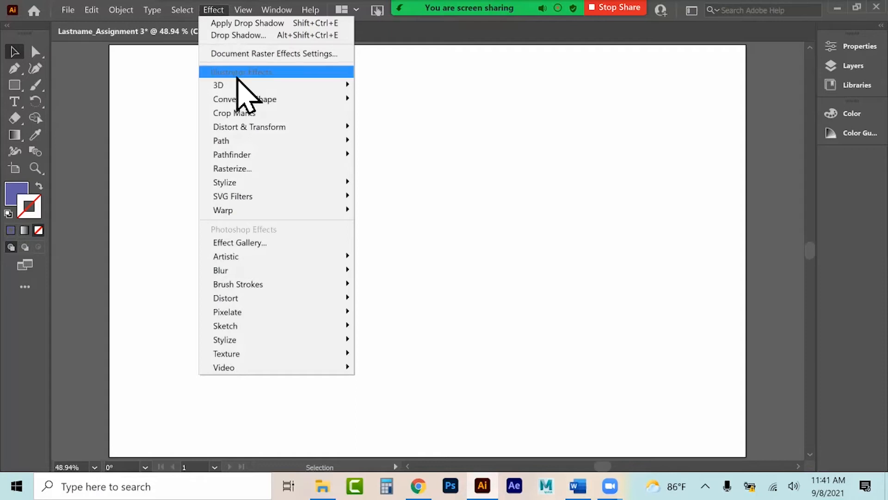
pyautogui.moveTo(237, 100)
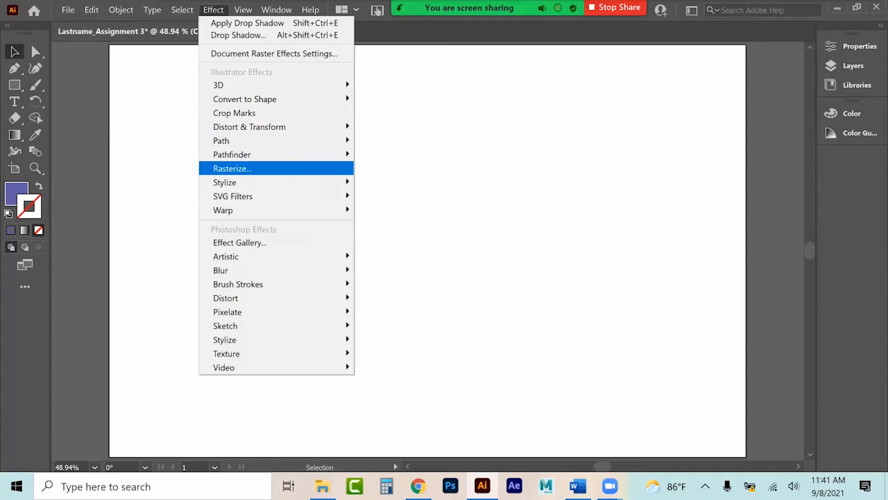
pyautogui.click(14, 85)
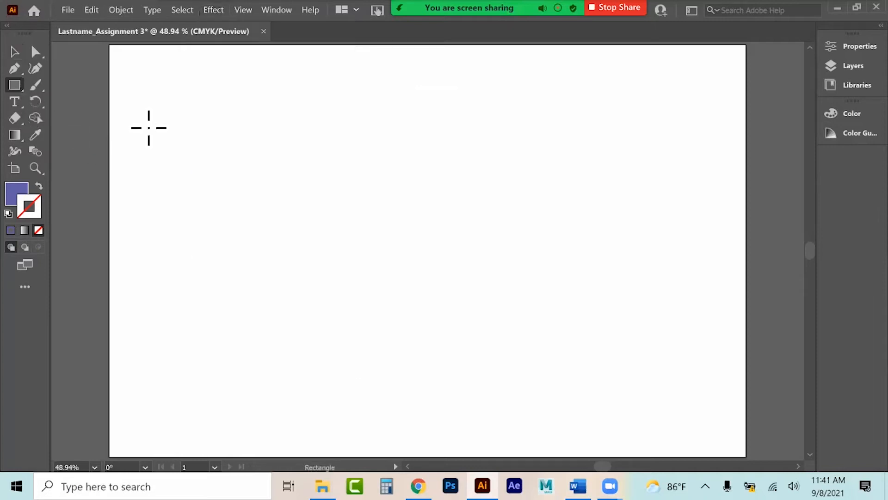
pyautogui.moveTo(250, 109); pyautogui.dragTo(421, 275)
pyautogui.click(17, 53)
pyautogui.moveTo(336, 192); pyautogui.dragTo(540, 193)
# Apply the Rasterize effect to the right square in CMYK at Screen (72 ppi) with a transparent background
pyautogui.click(213, 9)
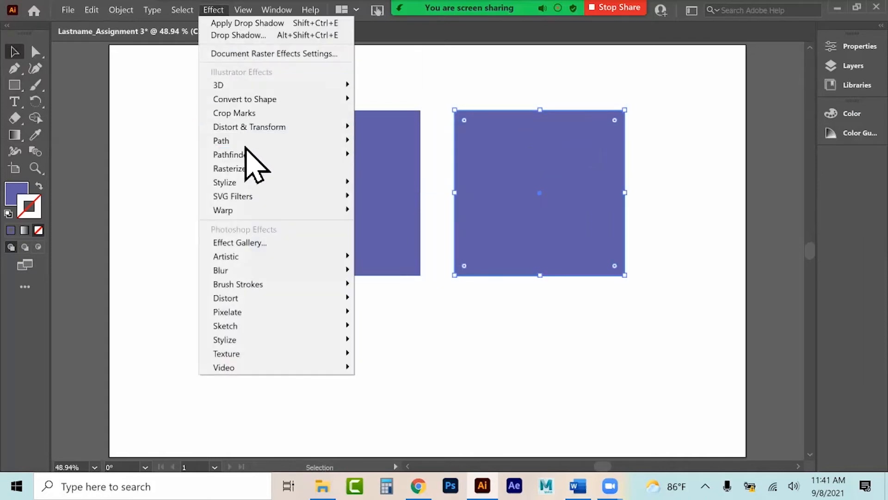
pyautogui.click(248, 167)
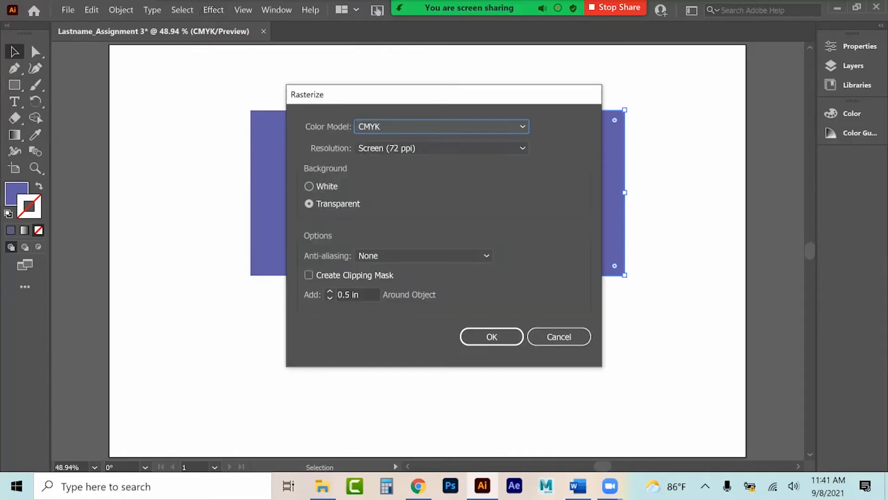
pyautogui.click(442, 148)
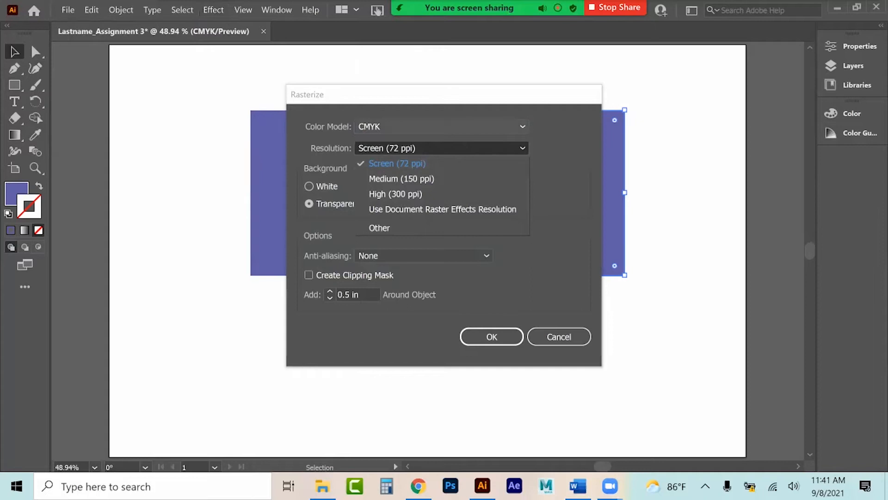
pyautogui.click(397, 163)
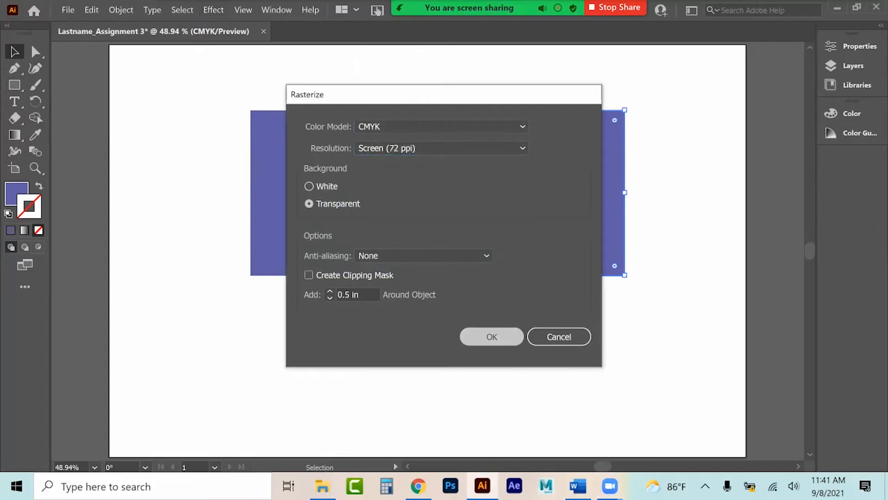
pyautogui.click(492, 336)
# Compare the facing edges of the two squares up close, ending on the right square's left edge
pyautogui.press('z')
pyautogui.click(436, 207)
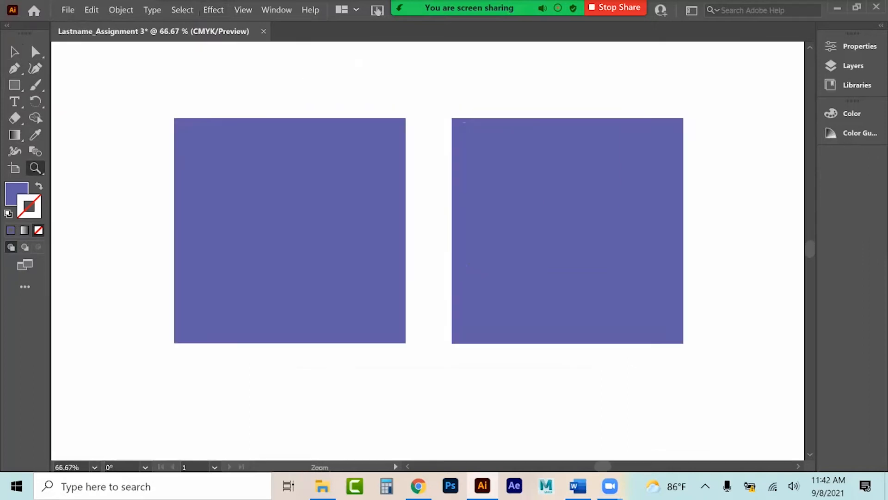
pyautogui.click(442, 213)
pyautogui.click(420, 243)
pyautogui.click(412, 245)
pyautogui.click(420, 245)
pyautogui.click(462, 250)
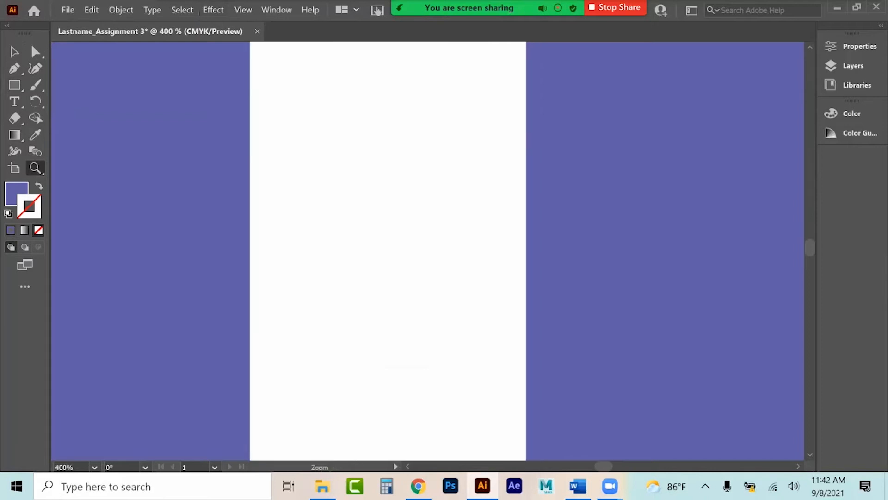
pyautogui.click(457, 250)
pyautogui.click(527, 250)
pyautogui.click(534, 250)
pyautogui.click(534, 250)
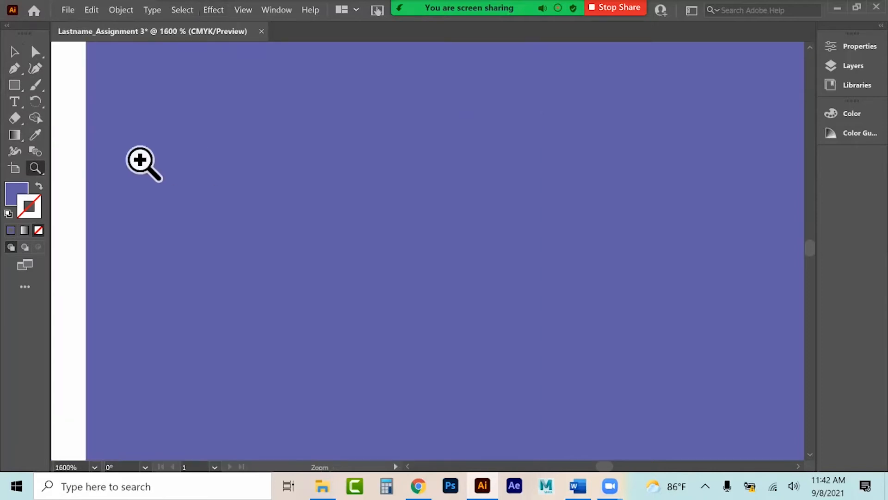
# Rasterize the right square as an object in CMYK at Screen (72 ppi) with a white background
pyautogui.click(14, 52)
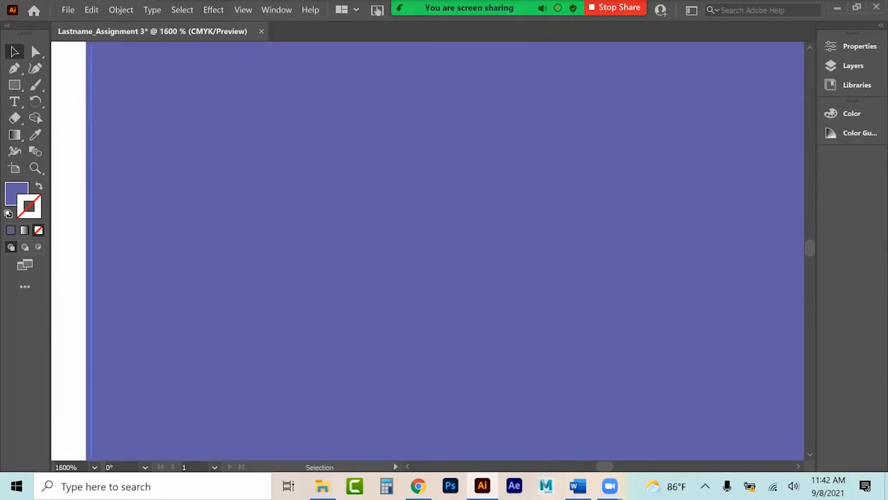
pyautogui.hotkey('ctrl', '-')
pyautogui.hotkey('ctrl', '-')
pyautogui.hotkey('ctrl', '-')
pyautogui.hotkey('ctrl', '-')
pyautogui.hotkey('ctrl', '-')
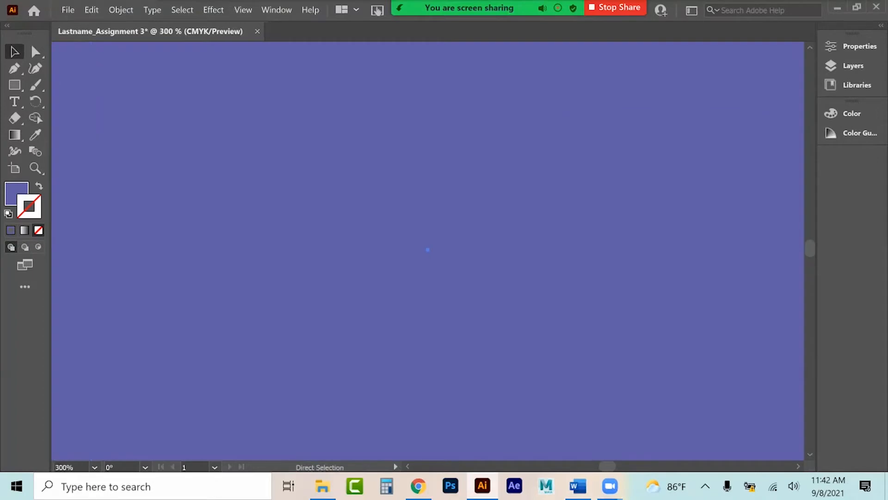
pyautogui.hotkey('ctrl', '0')
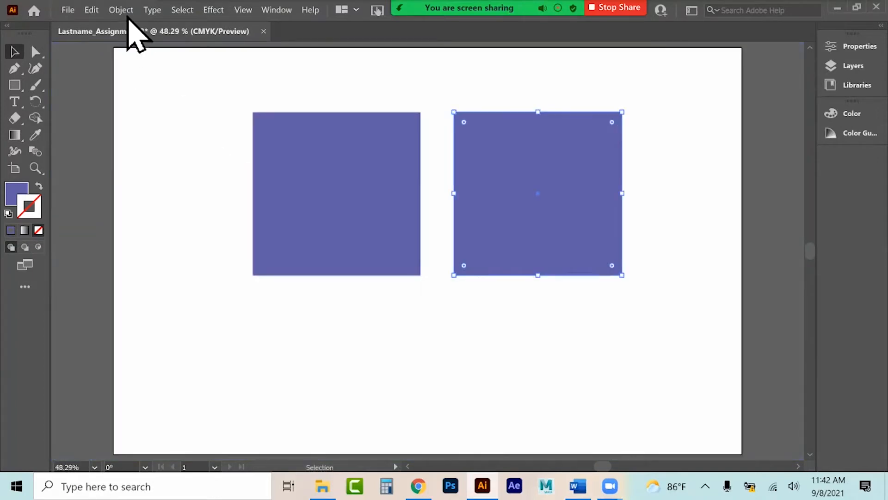
pyautogui.click(121, 10)
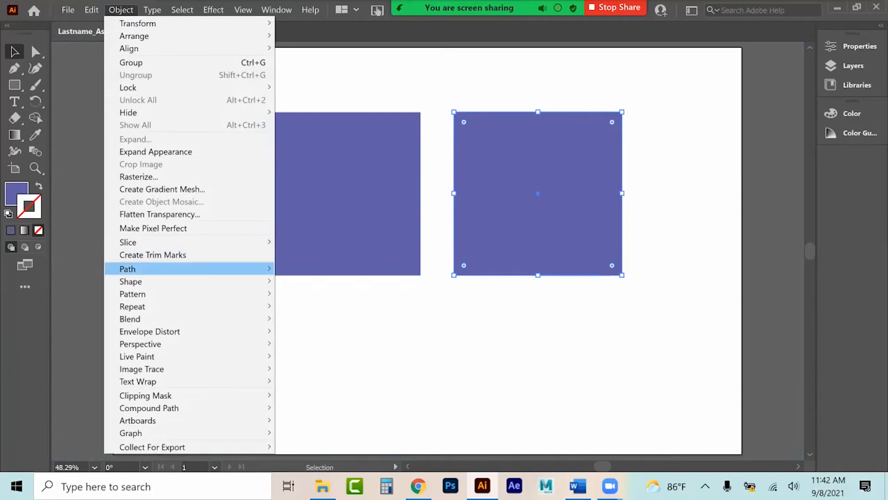
pyautogui.moveTo(127, 269)
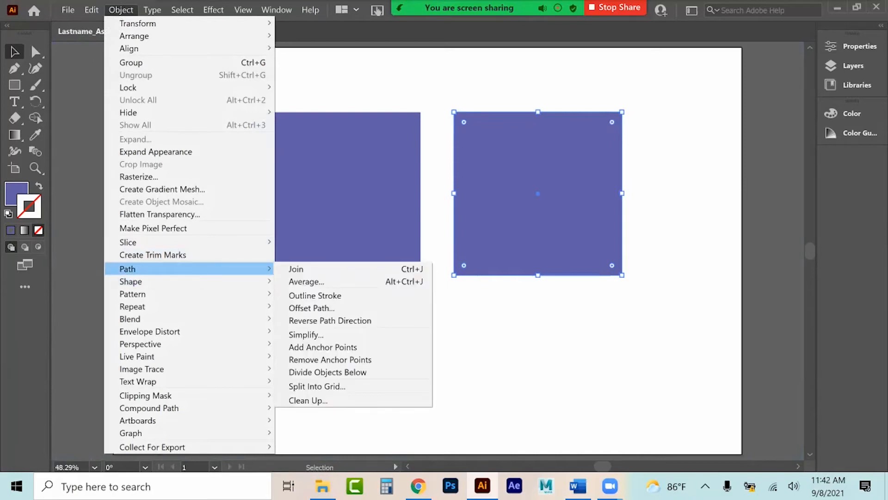
pyautogui.click(139, 176)
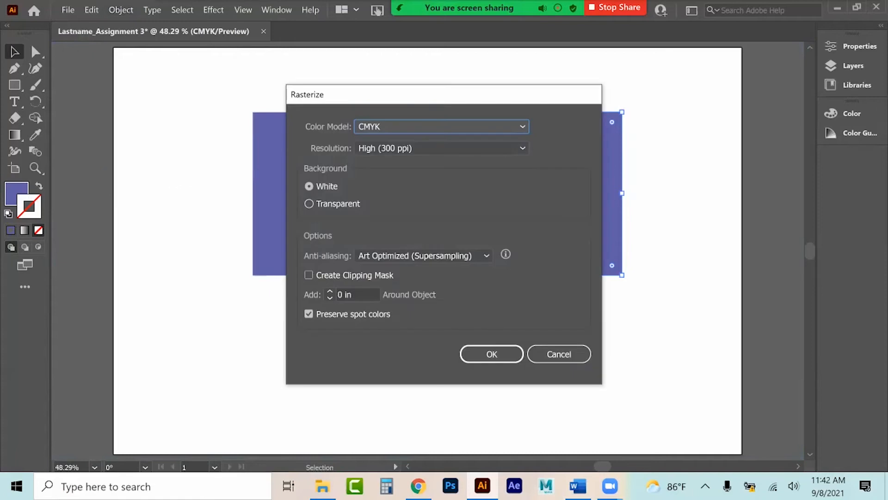
pyautogui.click(441, 148)
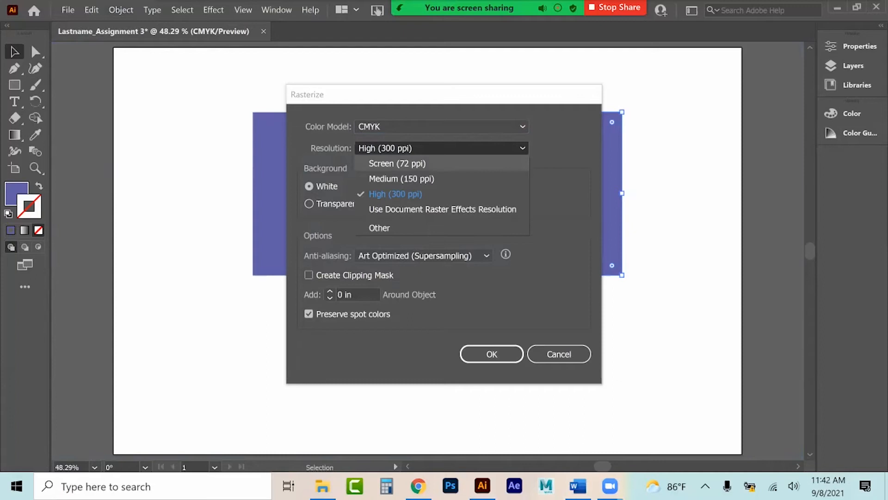
pyautogui.click(397, 164)
pyautogui.press('Return')
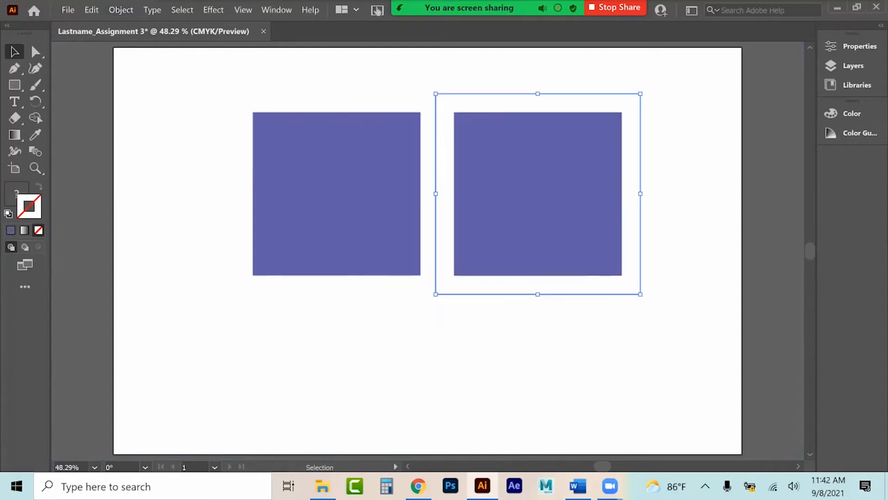
# Examine the rasterized square's left edge up close and check the commands available for the image
pyautogui.hotkey('ctrl', 'shift', 'a')
pyautogui.click(35, 166)
pyautogui.click(437, 173)
pyautogui.click(498, 220)
pyautogui.click(452, 265)
pyautogui.click(398, 311)
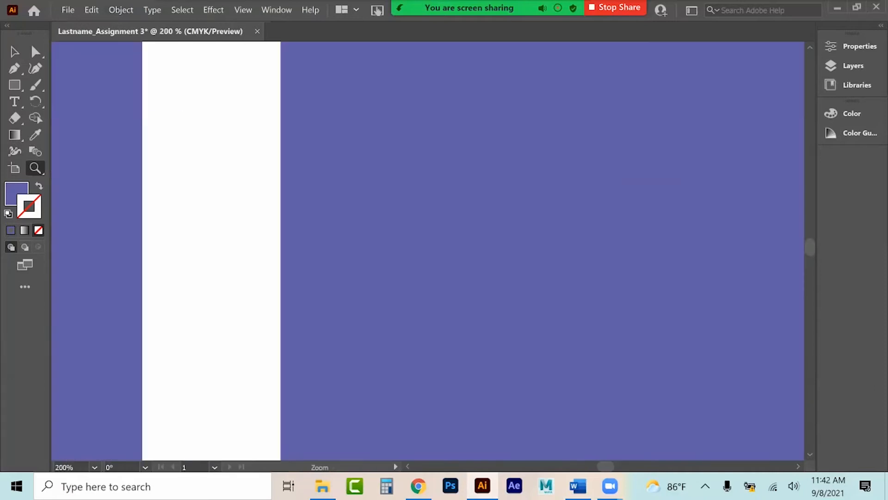
pyautogui.click(13, 53)
pyautogui.click(361, 213)
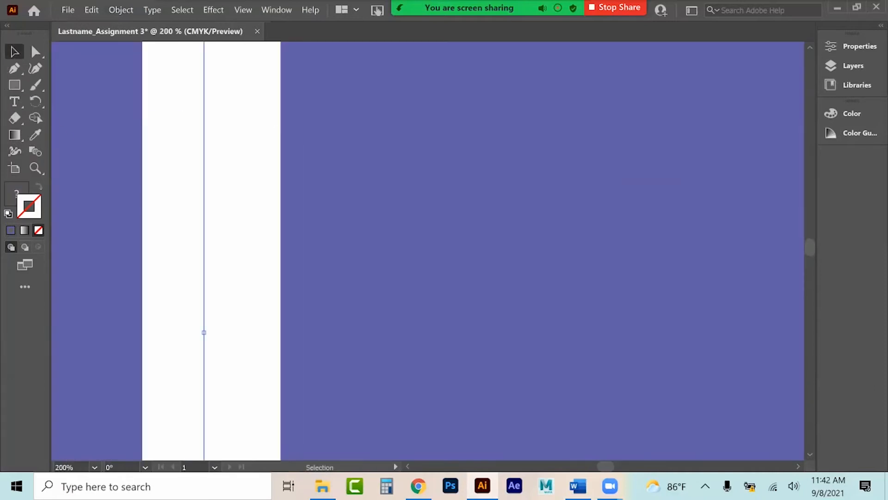
pyautogui.rightClick(356, 177)
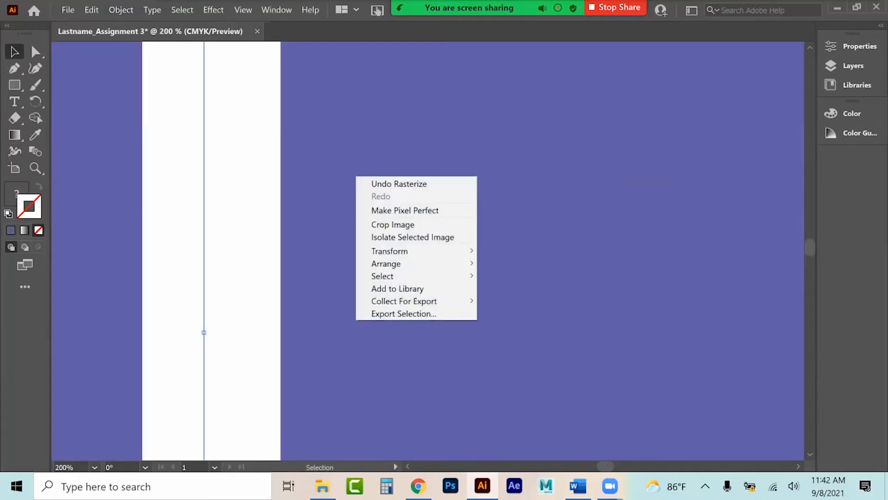
pyautogui.click(174, 232)
# Delete the rasterized square and duplicate the remaining purple square twice to the right so the copies overlap
pyautogui.click(324, 227)
pyautogui.press('Delete')
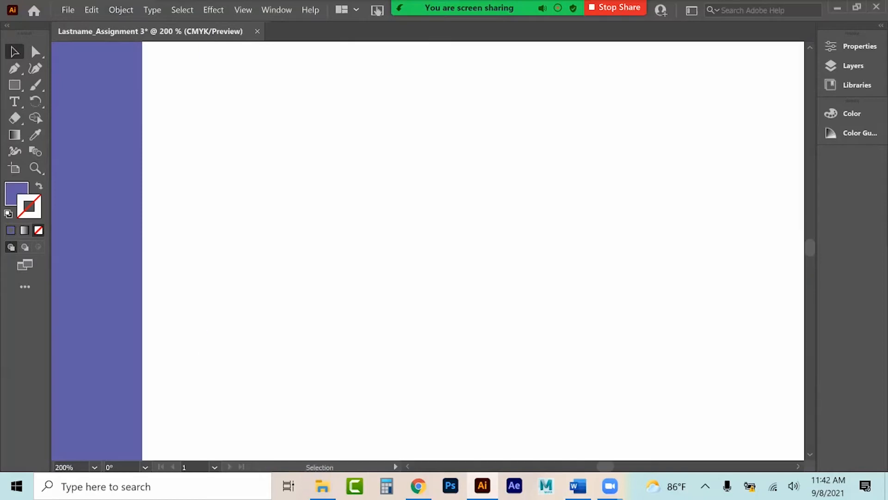
pyautogui.click(113, 224)
pyautogui.moveTo(113, 223); pyautogui.dragTo(663, 227)
pyautogui.moveTo(327, 219); pyautogui.dragTo(666, 208)
pyautogui.hotkey('ctrl', '-')
pyautogui.hotkey('ctrl', '-')
pyautogui.hotkey('ctrl', '-')
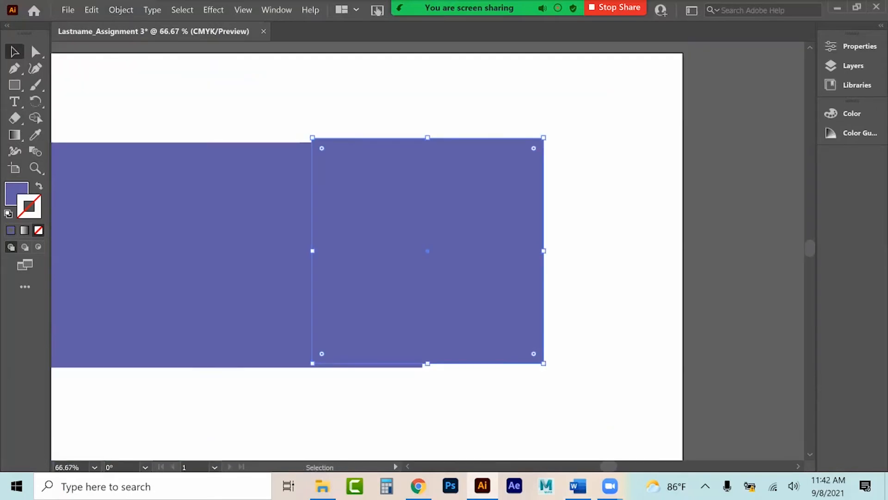
# Remove one of the overlapping square copies and place the remaining copy a short gap away from the original square
pyautogui.moveTo(428, 206); pyautogui.dragTo(571, 218)
pyautogui.click(370, 224)
pyautogui.press('Delete')
pyautogui.moveTo(519, 222); pyautogui.dragTo(358, 221)
# Rasterize the right square in CMYK at Screen (72 ppi) with a white background
pyautogui.click(122, 10)
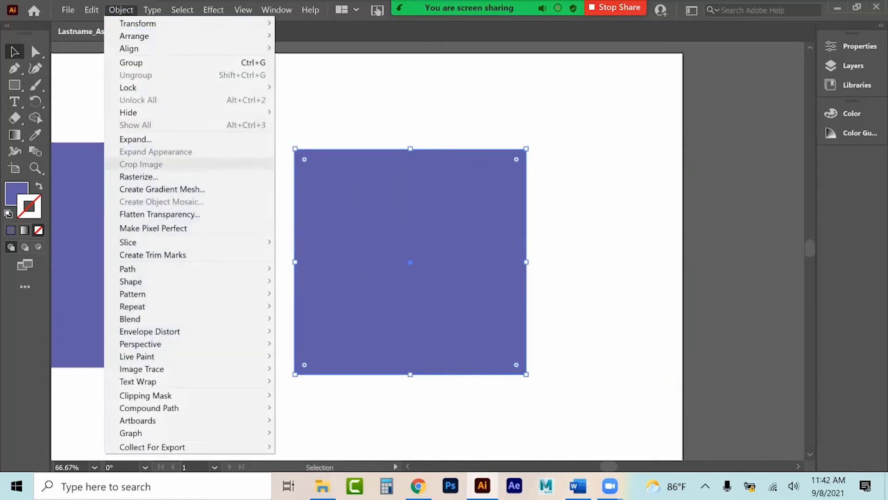
pyautogui.click(139, 175)
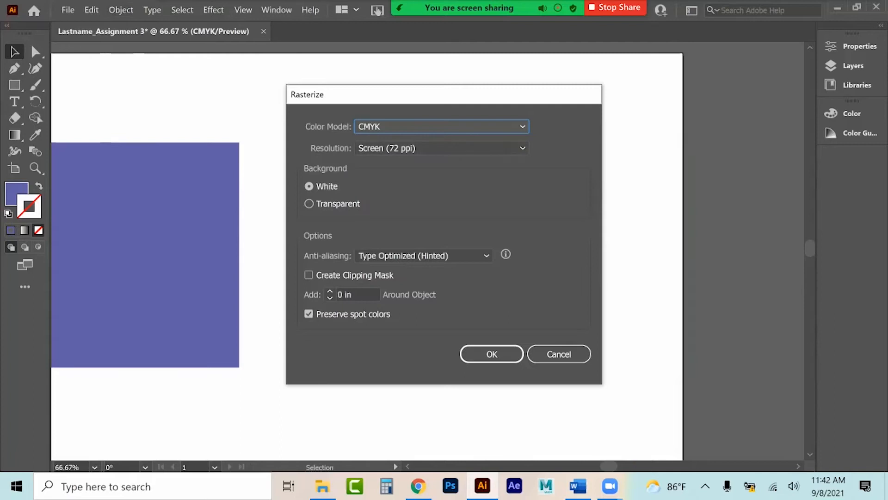
pyautogui.click(491, 354)
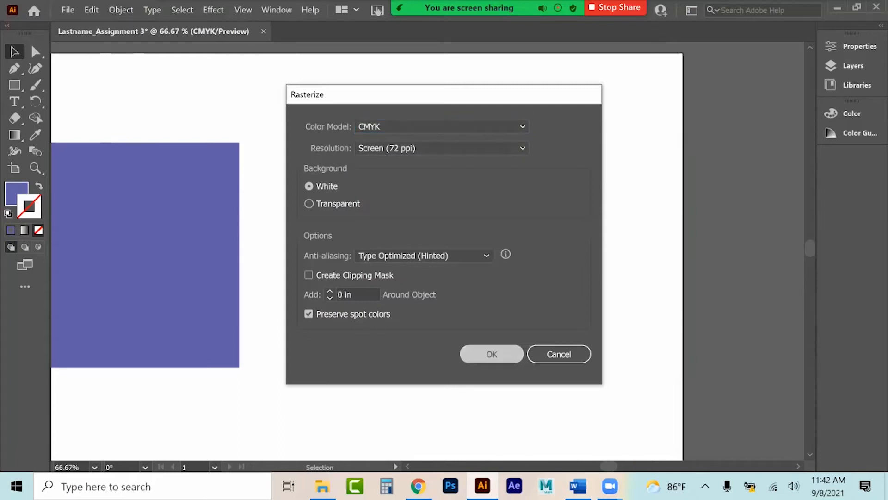
# Examine the rasterized right square's left edge at 1200% magnification with the square deselected
pyautogui.click(35, 168)
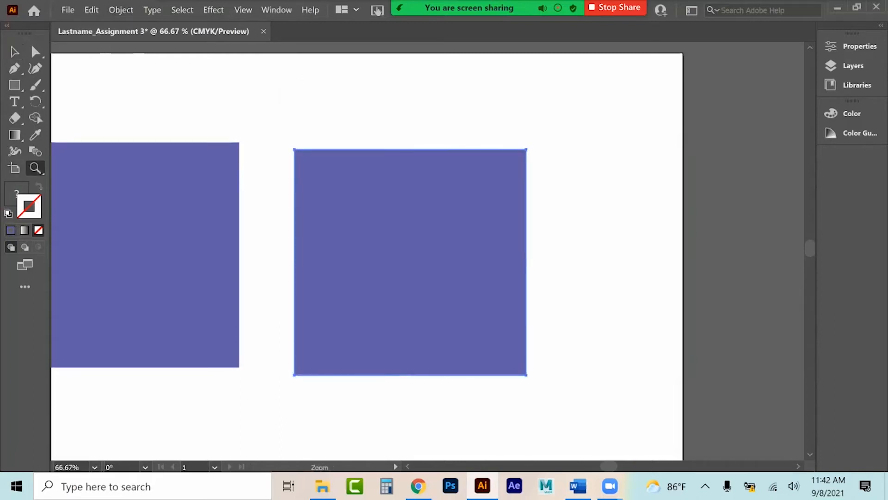
pyautogui.click(303, 201)
pyautogui.click(415, 264)
pyautogui.click(437, 283)
pyautogui.click(430, 284)
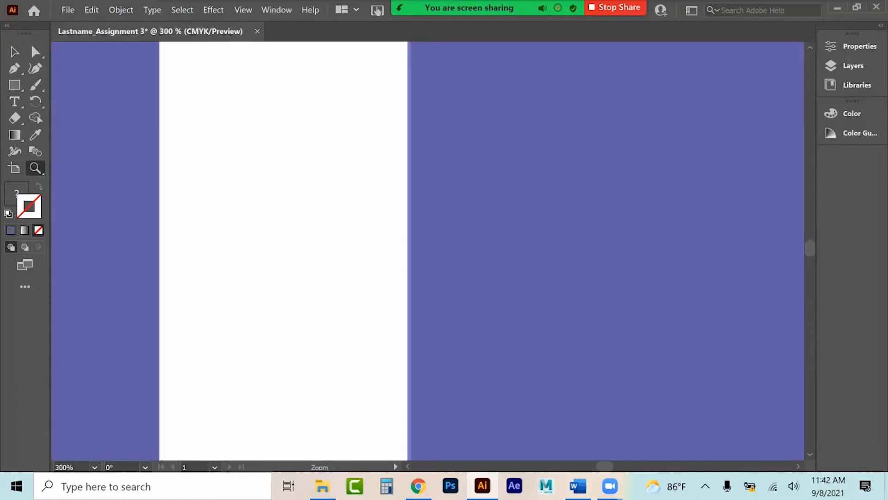
pyautogui.click(430, 283)
pyautogui.click(425, 283)
pyautogui.click(412, 283)
pyautogui.click(399, 283)
pyautogui.click(18, 56)
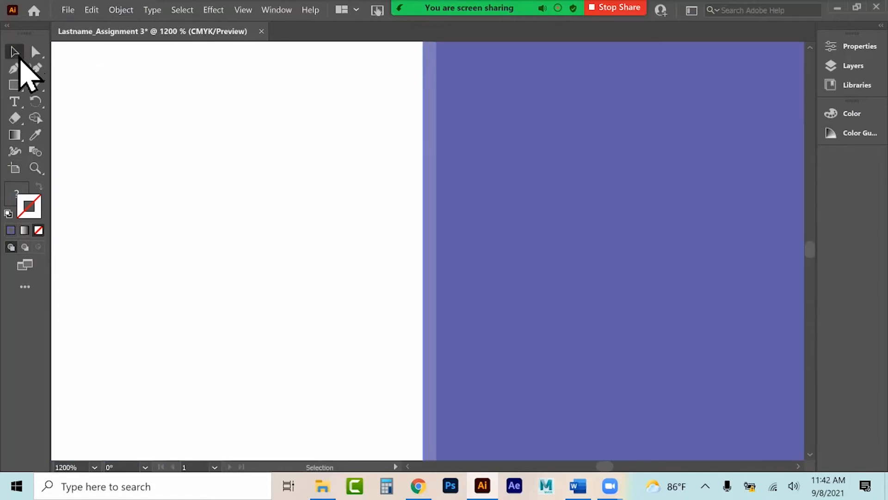
pyautogui.click(262, 148)
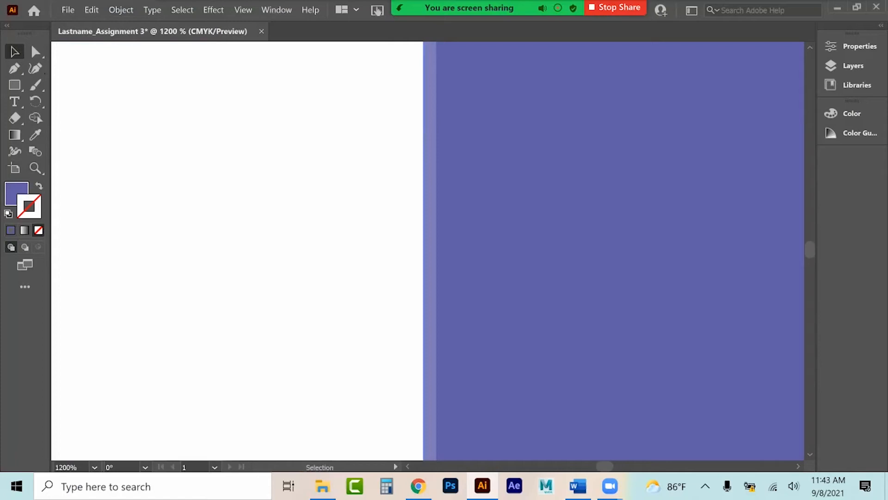
# Delete both purple squares from the artboard
pyautogui.hotkey('ctrl', '0')
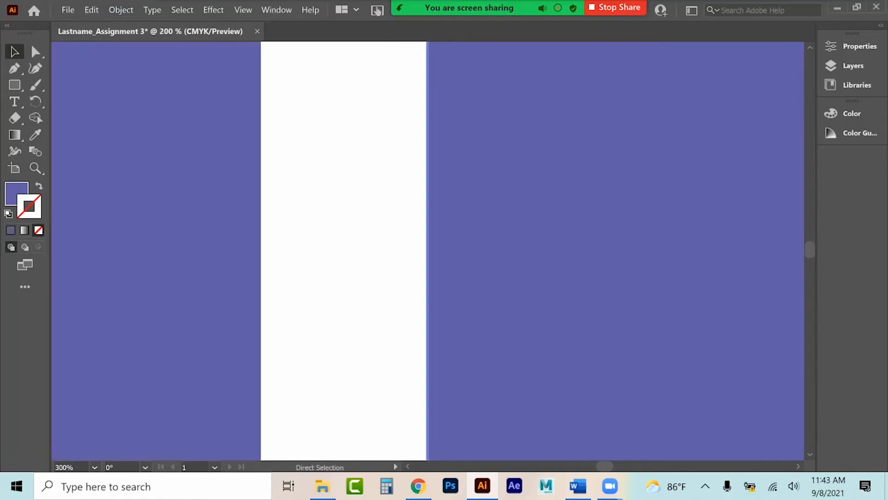
pyautogui.hotkey('ctrl', 'a')
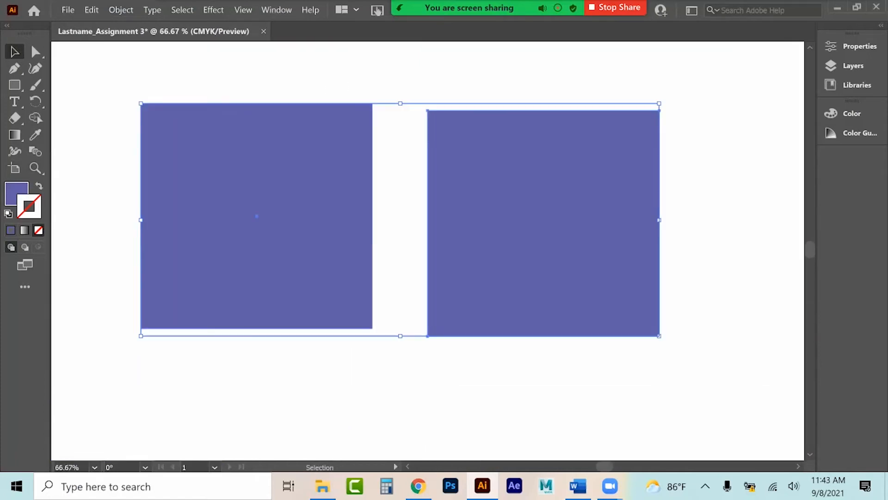
pyautogui.press('Delete')
# Draw a nearly circular purple ellipse and place a duplicate of it directly to its right
pyautogui.moveTo(24, 91); pyautogui.dragTo(69, 101)
pyautogui.moveTo(236, 134); pyautogui.dragTo(353, 245)
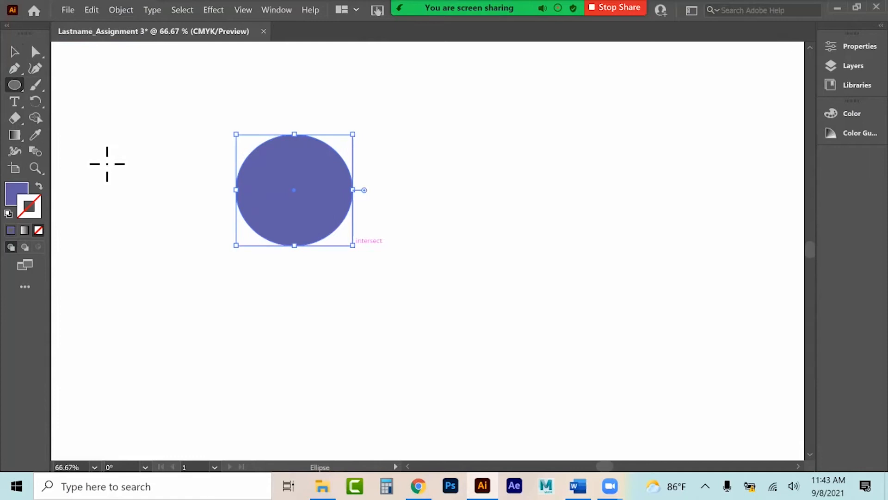
pyautogui.click(14, 52)
pyautogui.moveTo(300, 175); pyautogui.dragTo(440, 175)
# Rasterize the right ellipse in CMYK at Screen (72 ppi) with a white background and Type Optimized (Hinted) anti-aliasing
pyautogui.click(122, 10)
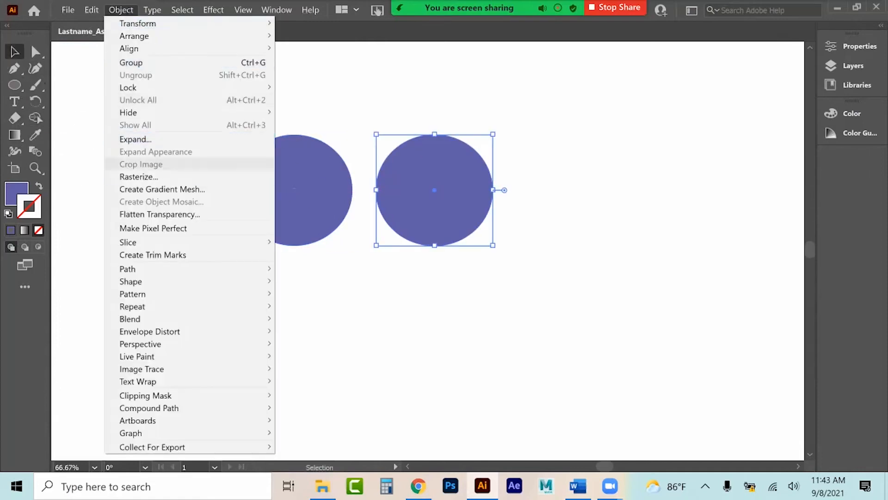
pyautogui.click(139, 177)
pyautogui.click(492, 353)
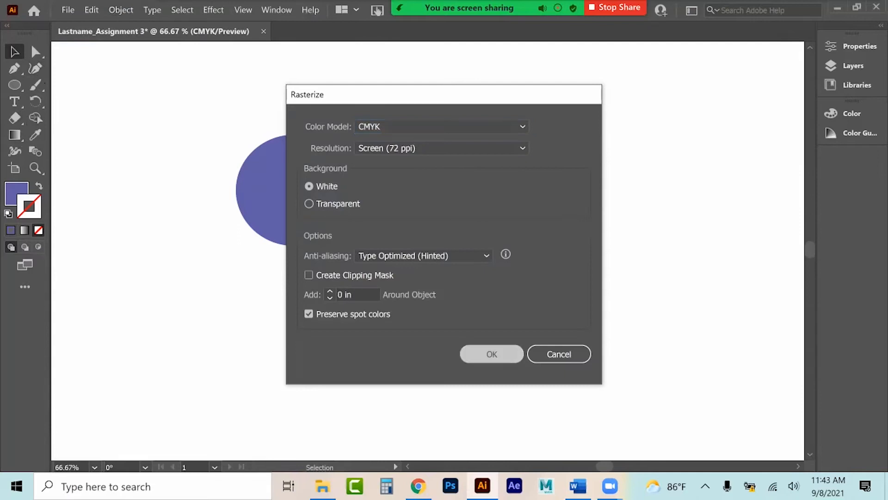
pyautogui.click(492, 352)
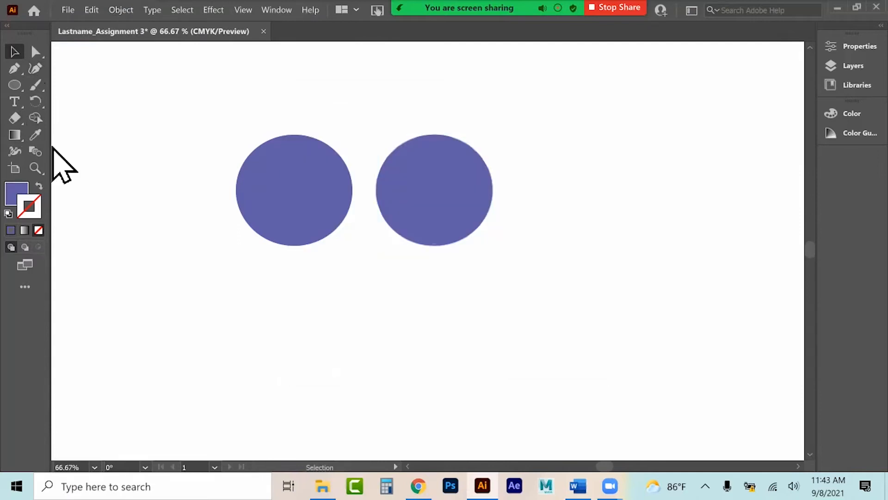
# Compare the facing edges of the vector ellipse and the rasterized ellipse up close at 400% magnification
pyautogui.click(35, 168)
pyautogui.click(245, 101)
pyautogui.click(544, 228)
pyautogui.click(461, 261)
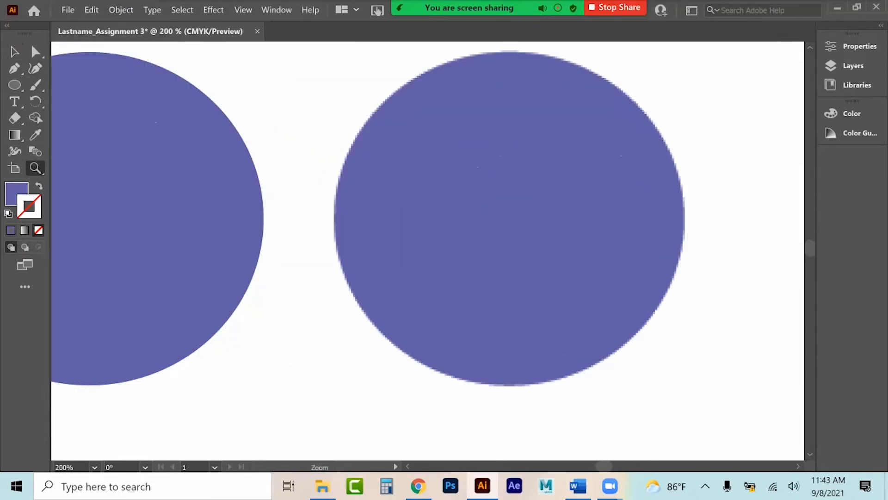
pyautogui.click(291, 206)
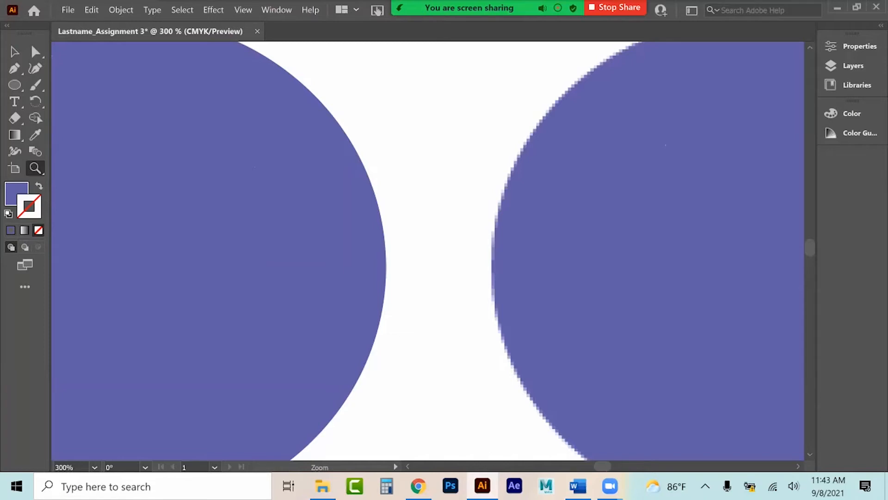
pyautogui.click(591, 412)
pyautogui.click(14, 52)
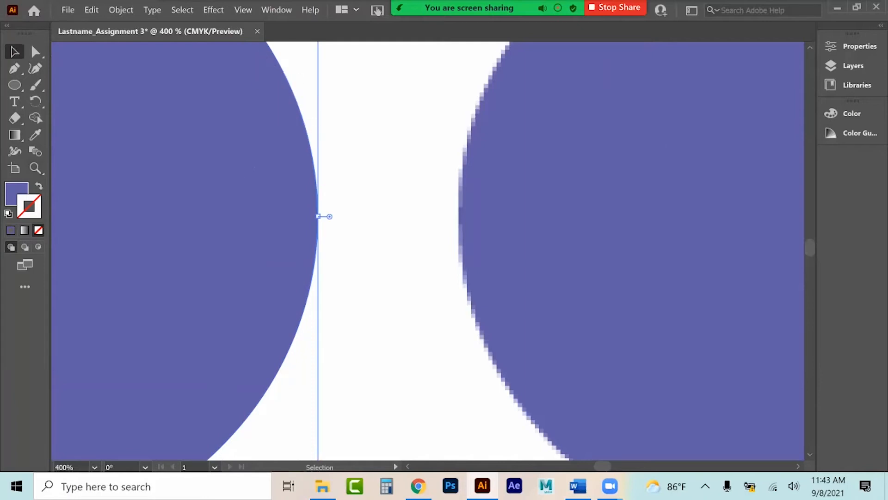
# Delete the rasterized ellipse and move the remaining vector ellipse toward the middle of the view
pyautogui.moveTo(317, 216); pyautogui.dragTo(459, 216)
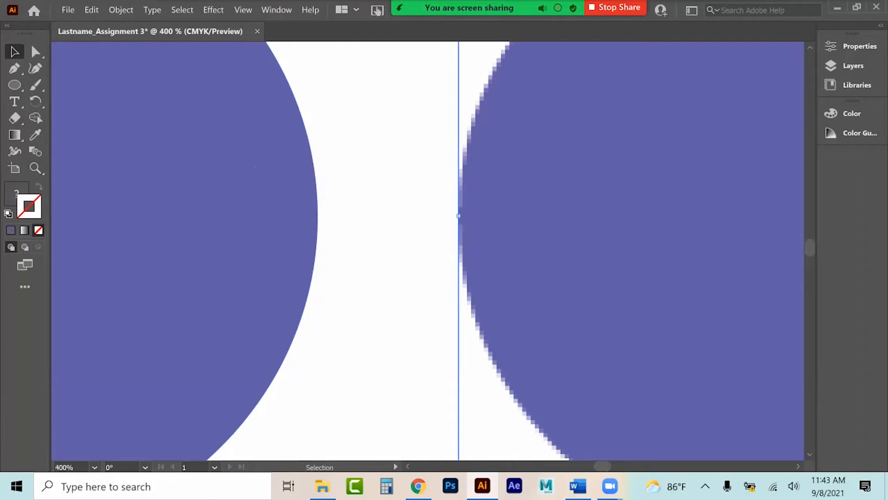
pyautogui.press('Delete')
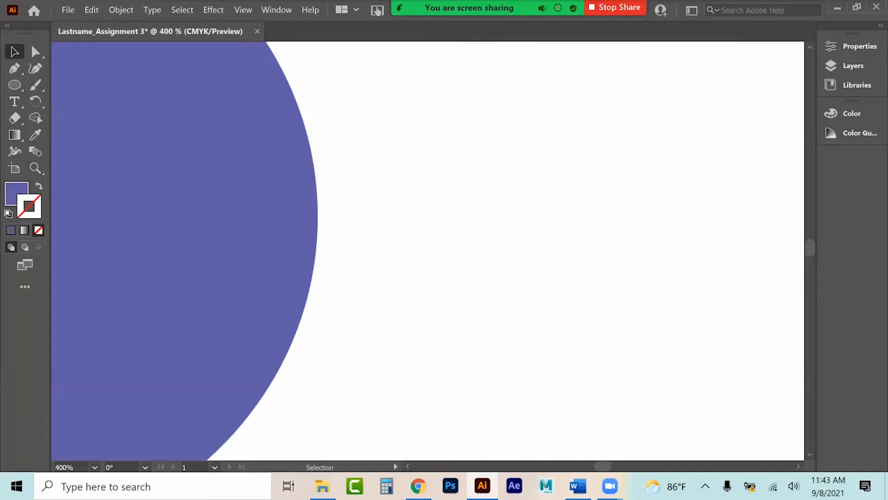
pyautogui.hotkey('ctrl', '-')
pyautogui.hotkey('ctrl', '-')
pyautogui.hotkey('ctrl', '-')
pyautogui.hotkey('ctrl', '-')
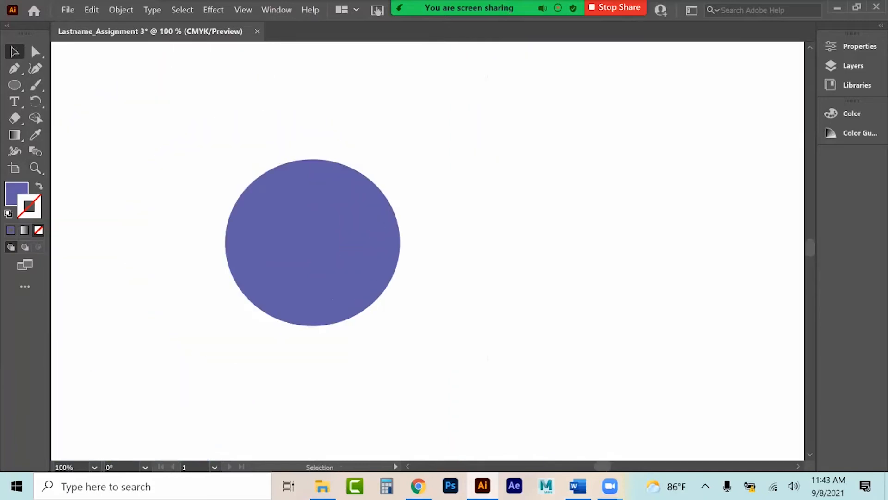
pyautogui.moveTo(313, 243); pyautogui.dragTo(383, 222)
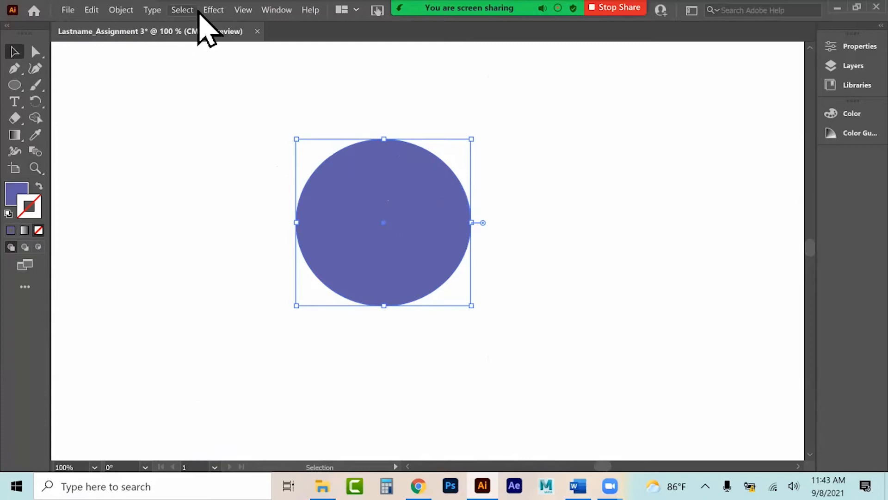
# Preview a Feather effect with a 0.5 in radius on the ellipse without keeping it
pyautogui.click(213, 10)
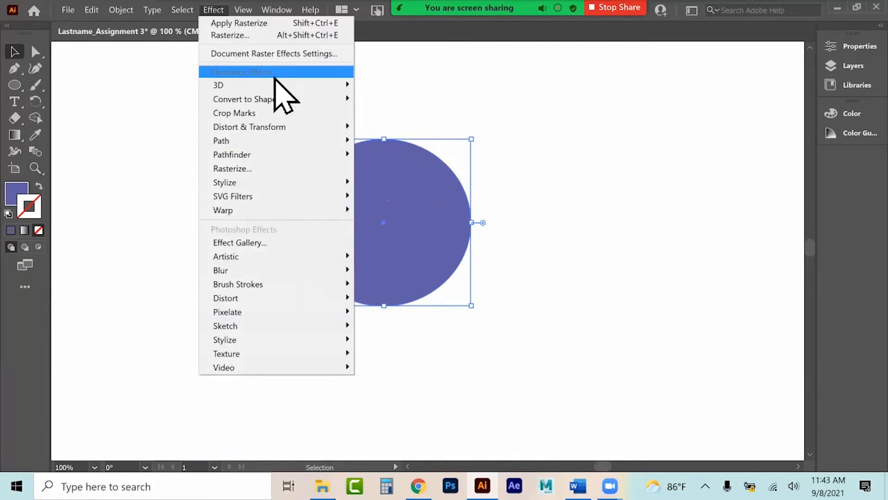
pyautogui.moveTo(259, 182)
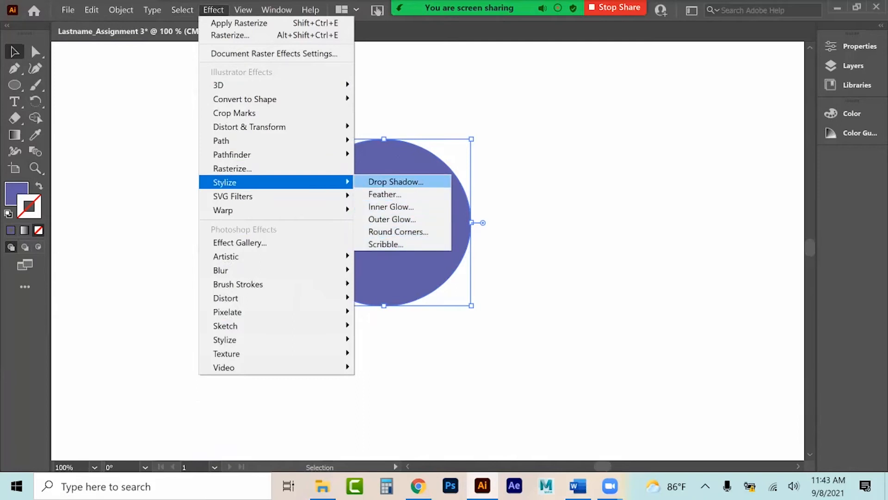
pyautogui.click(384, 194)
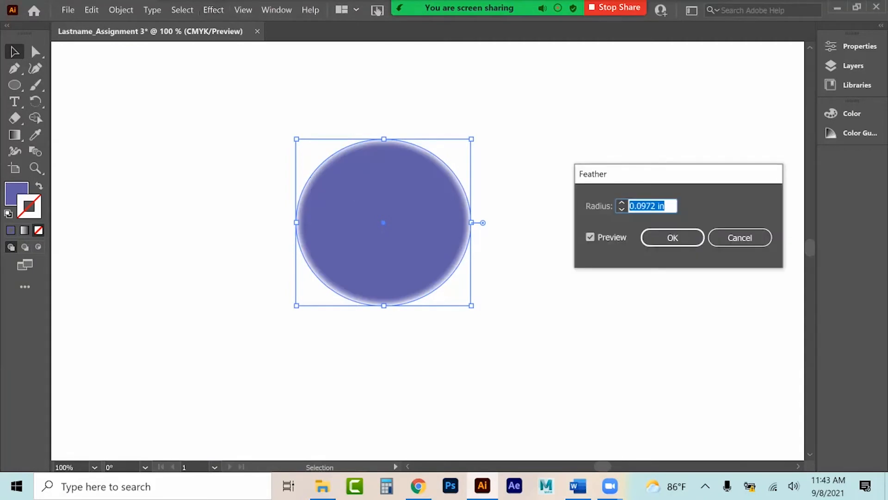
pyautogui.write('0.5')
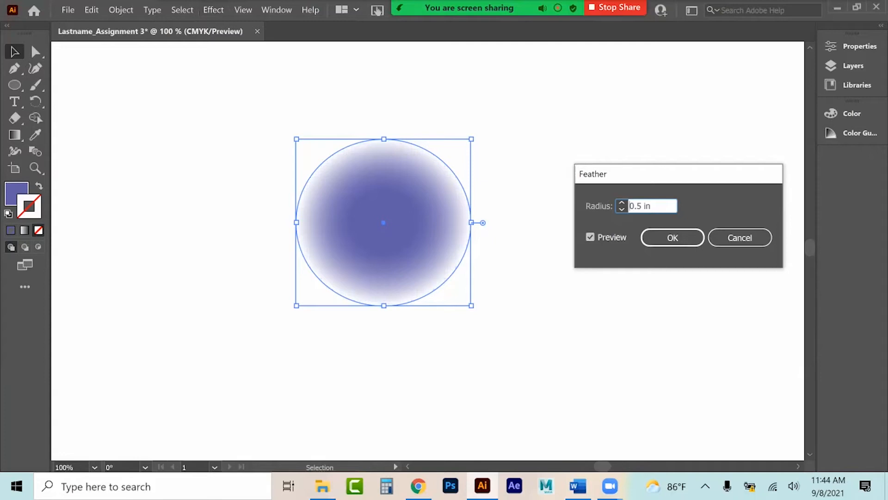
pyautogui.click(740, 238)
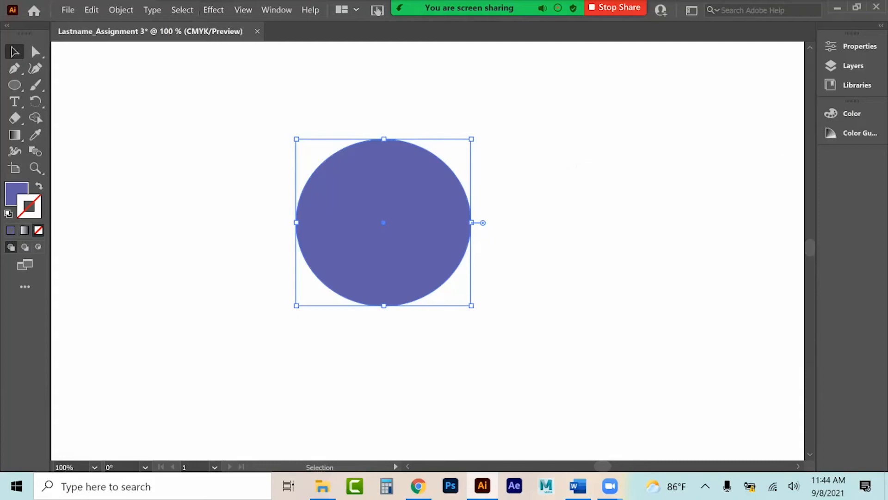
# Preview the Halftone Pattern sketch effect on the solid purple ellipse without keeping it
pyautogui.click(213, 10)
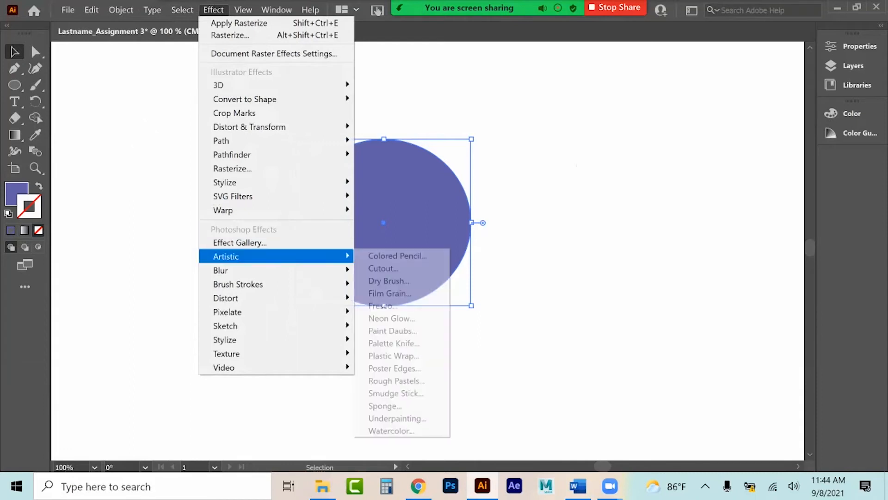
pyautogui.moveTo(240, 270)
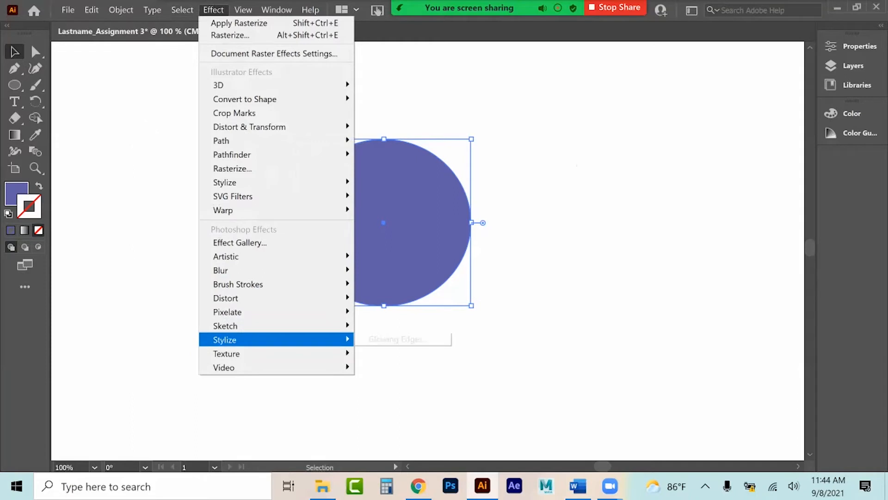
pyautogui.moveTo(241, 326)
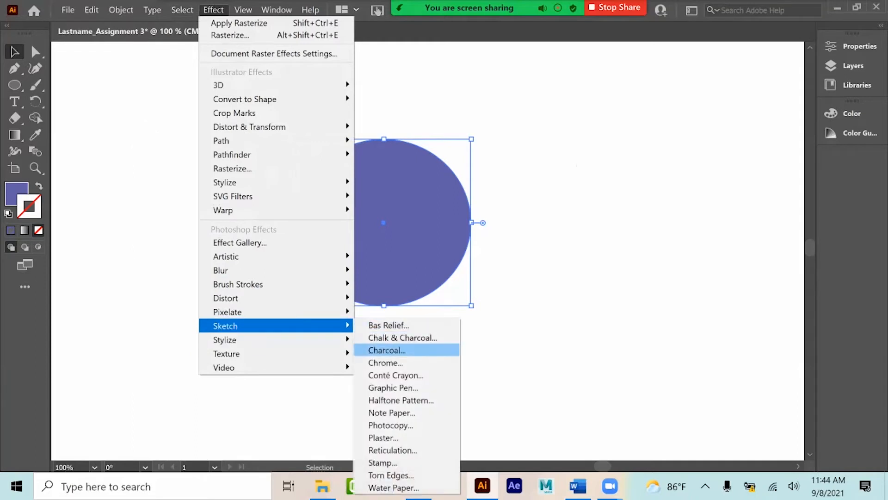
pyautogui.click(401, 399)
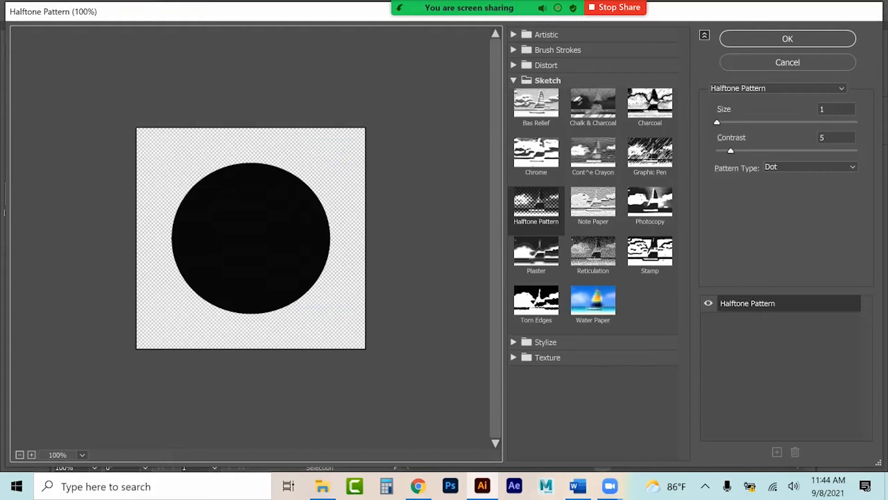
pyautogui.press('Return')
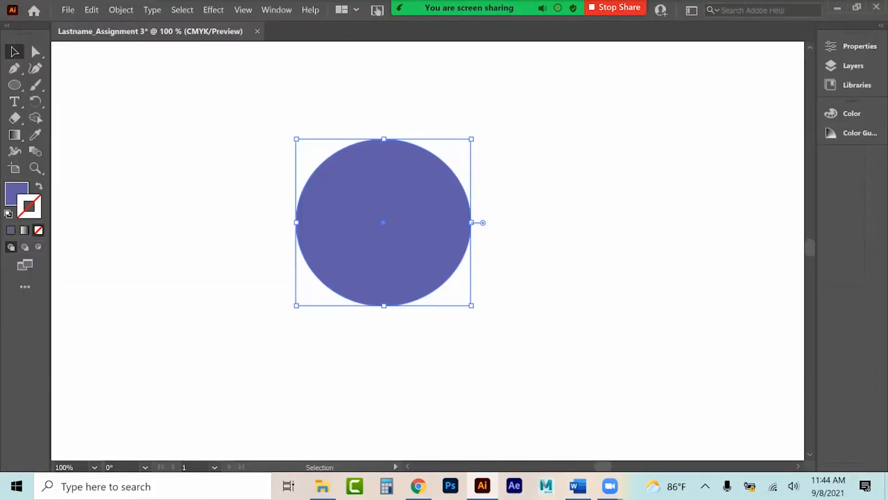
# Preview the Halftone Pattern sketch effect at 400% on the ellipse with a white-to-black gradient fill, discarding both the effect and the gradient
pyautogui.press('.')
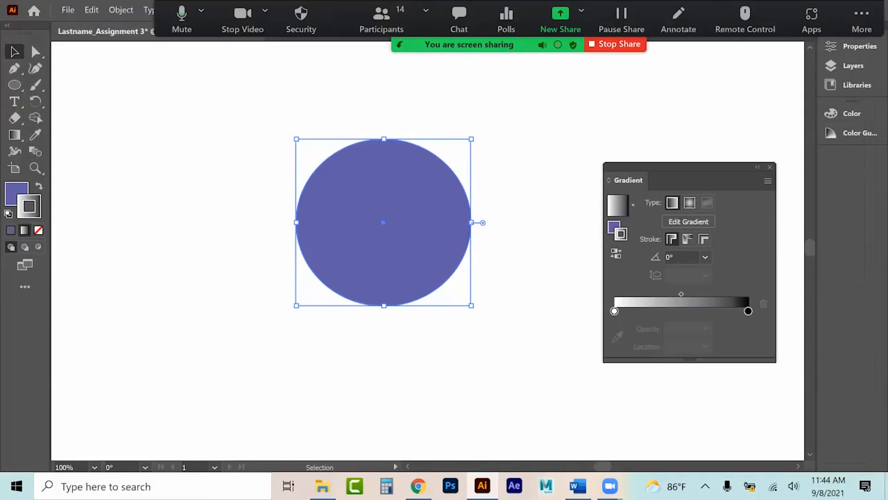
pyautogui.hotkey('shift', 'x')
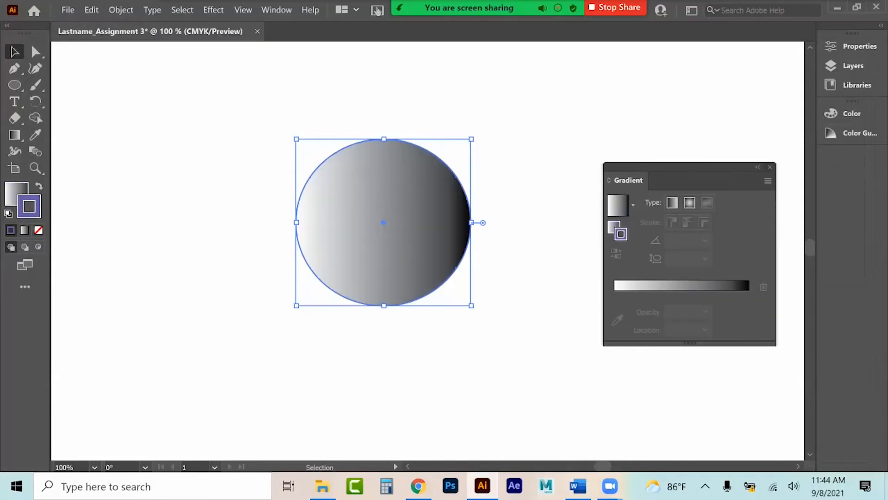
pyautogui.click(213, 10)
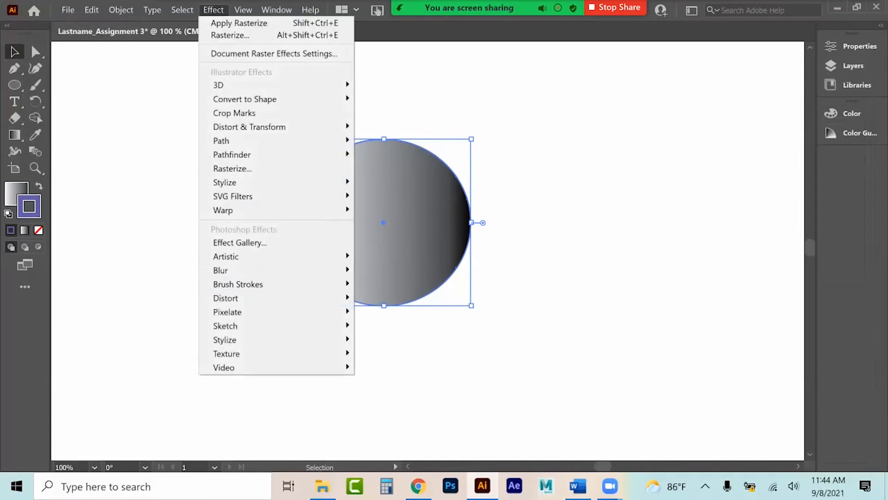
pyautogui.moveTo(226, 326)
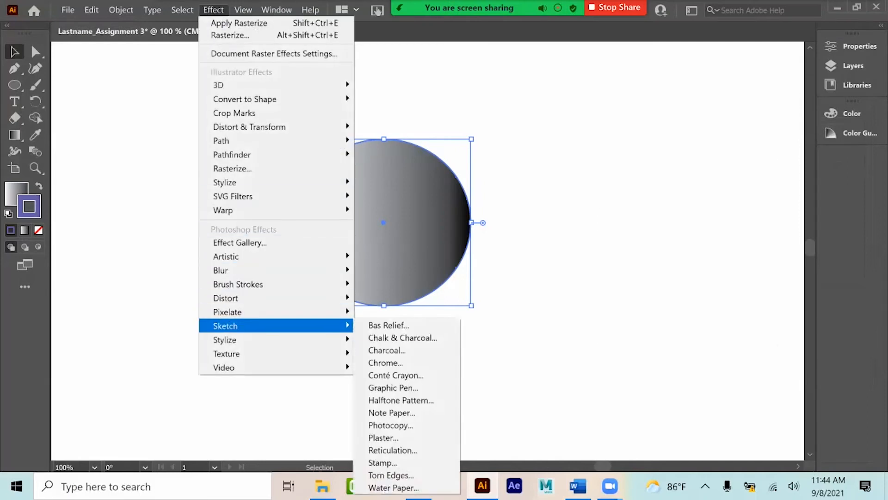
pyautogui.click(401, 400)
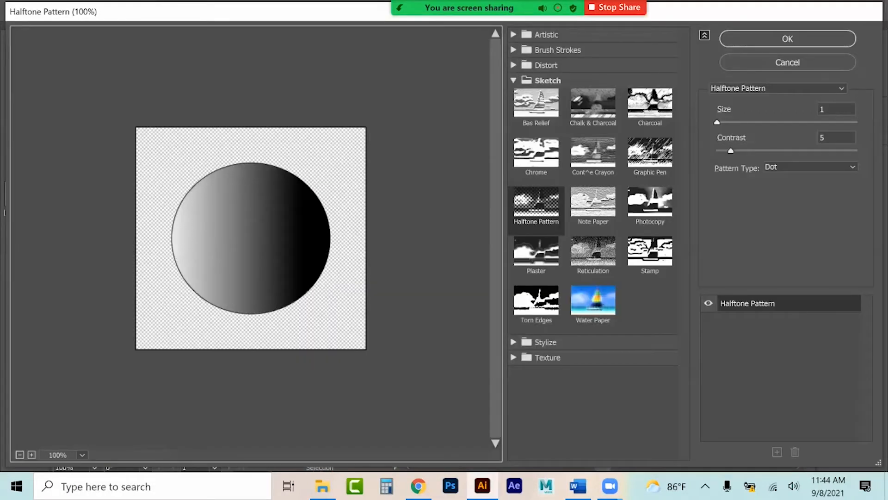
pyautogui.hotkey('ctrl', '+')
pyautogui.hotkey('ctrl', '+')
pyautogui.hotkey('ctrl', '+')
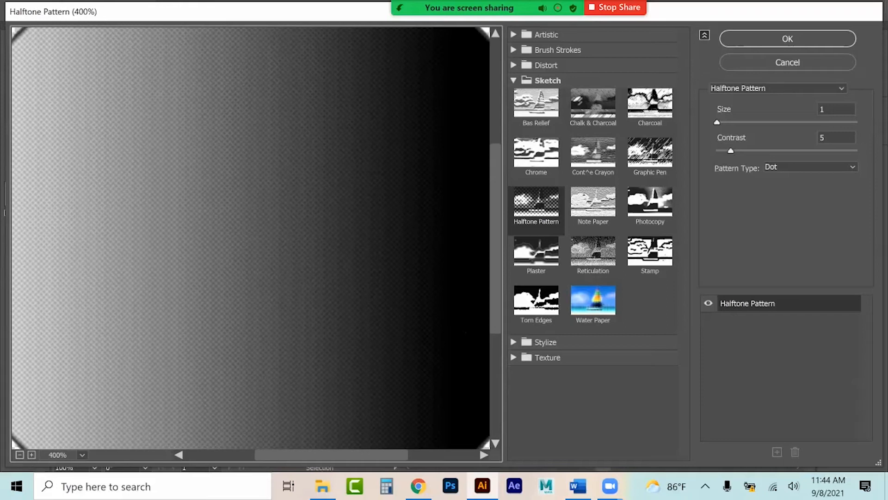
pyautogui.click(787, 62)
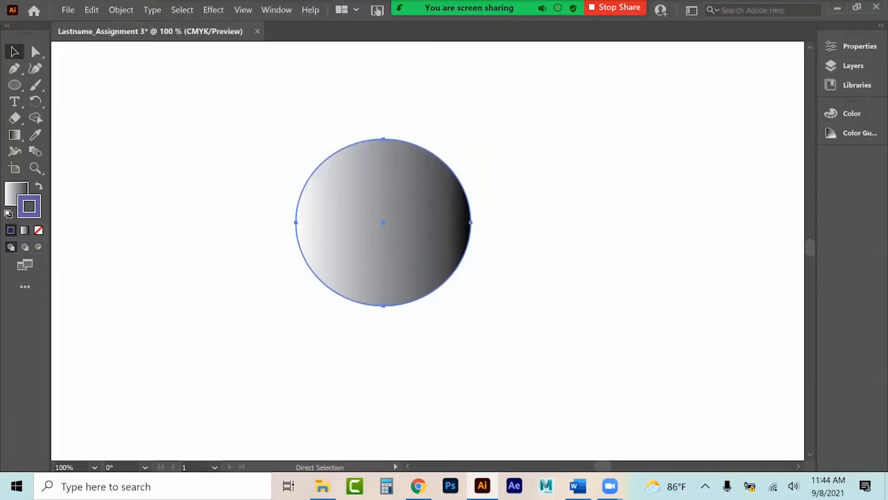
pyautogui.hotkey('ctrl', 'z')
pyautogui.hotkey('ctrl', 'z')
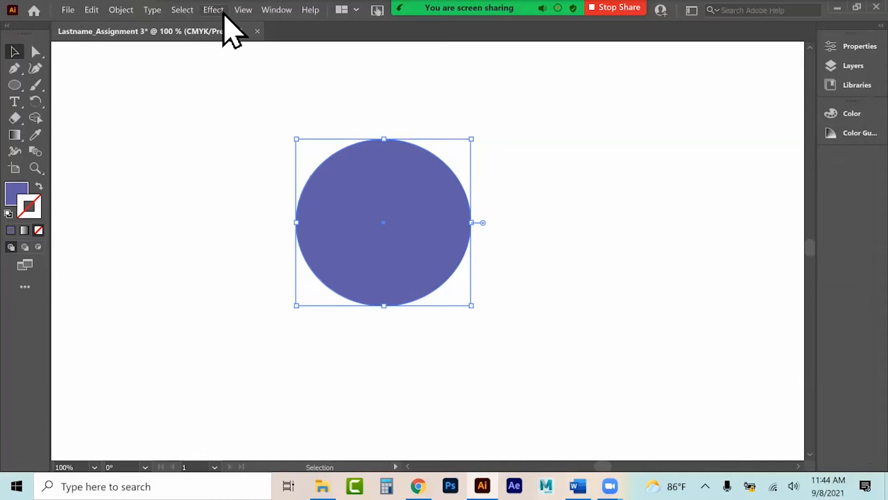
# Review the Video and Stylize effects, the options for selecting objects by kind, the Type commands, and the object Transform commands
pyautogui.click(213, 10)
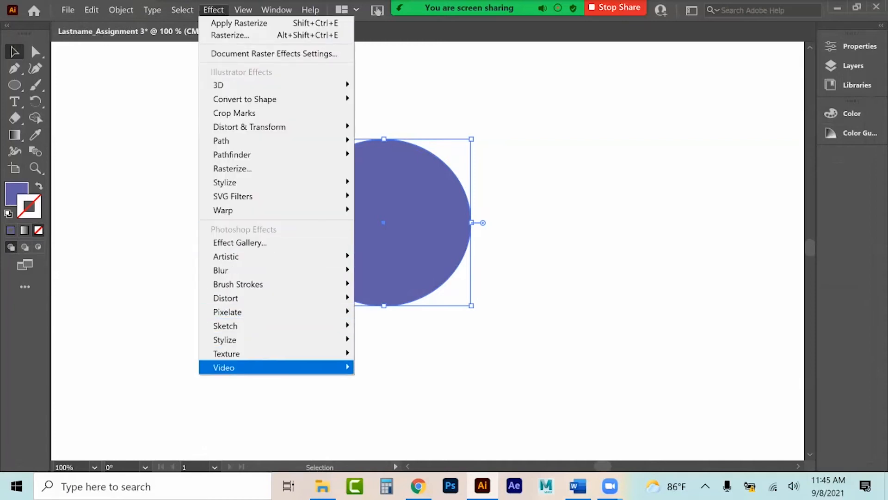
pyautogui.moveTo(259, 367)
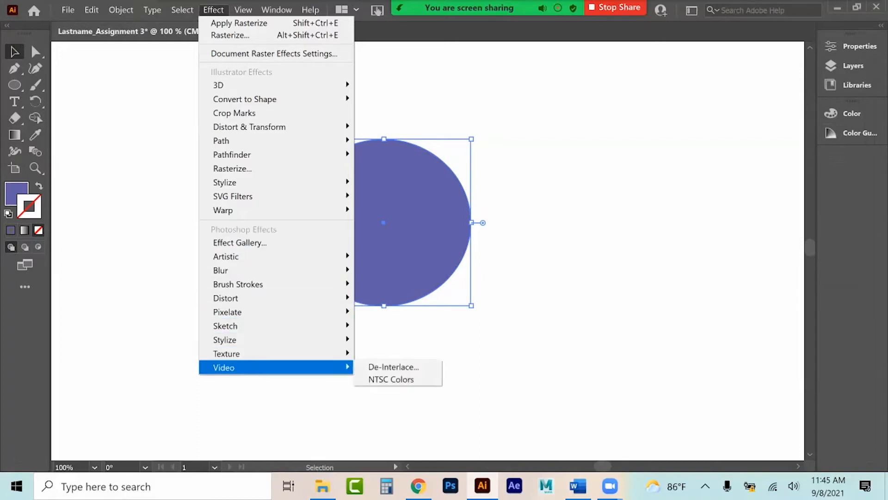
pyautogui.moveTo(259, 339)
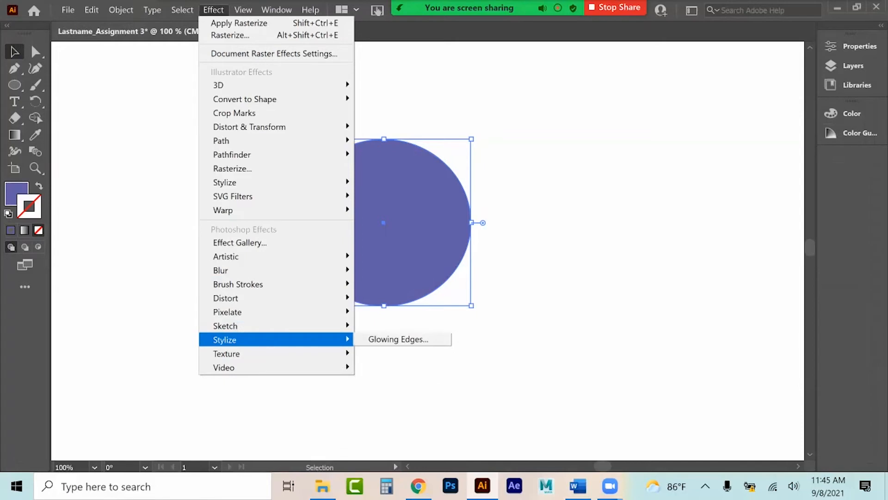
pyautogui.click(182, 10)
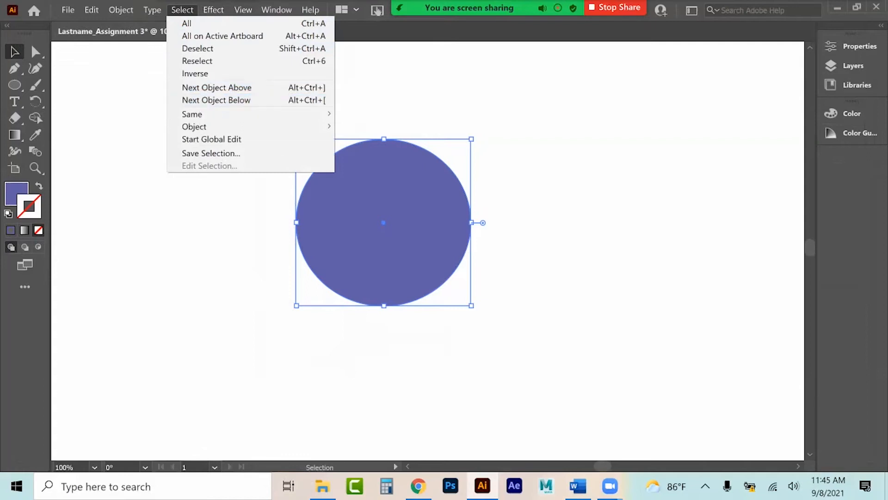
pyautogui.moveTo(227, 130)
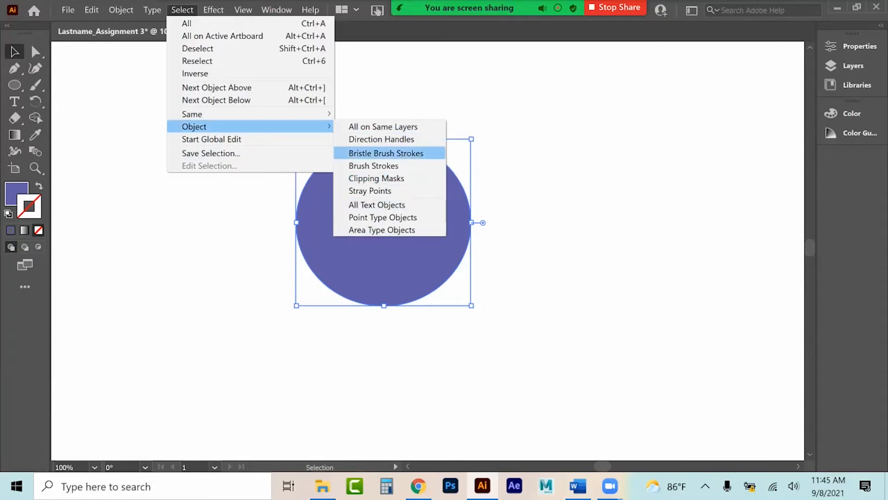
pyautogui.click(249, 147)
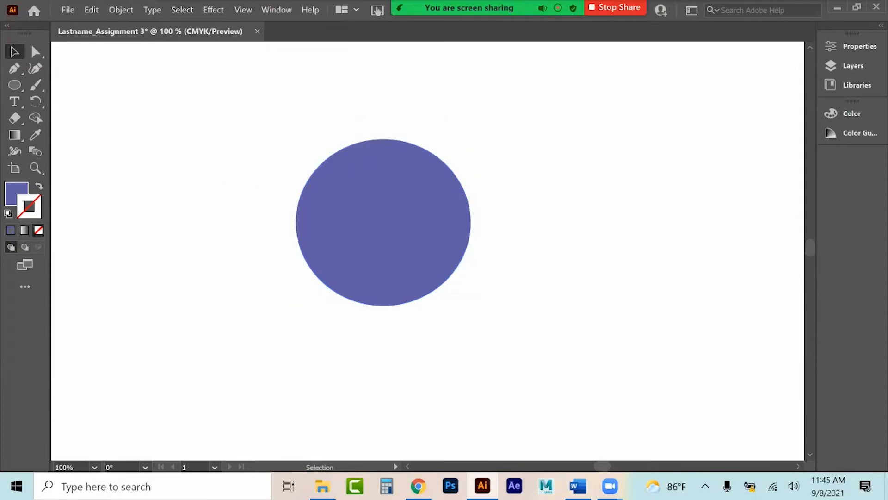
pyautogui.click(152, 10)
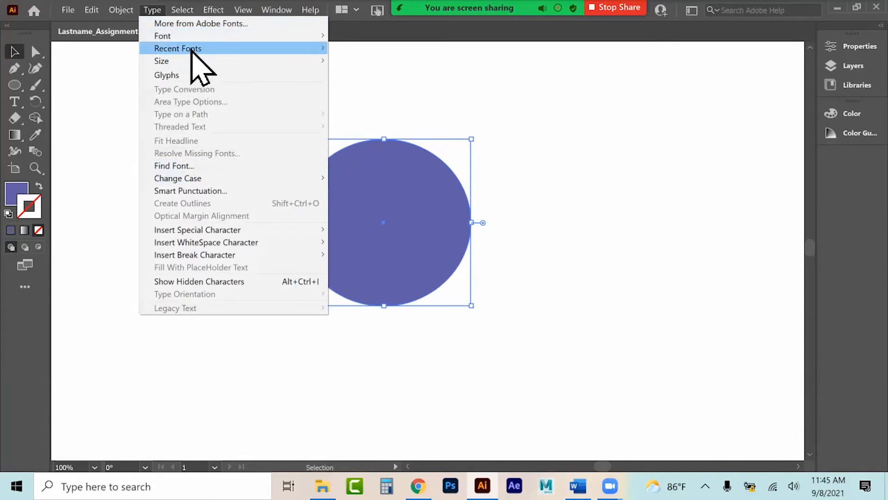
pyautogui.moveTo(188, 51)
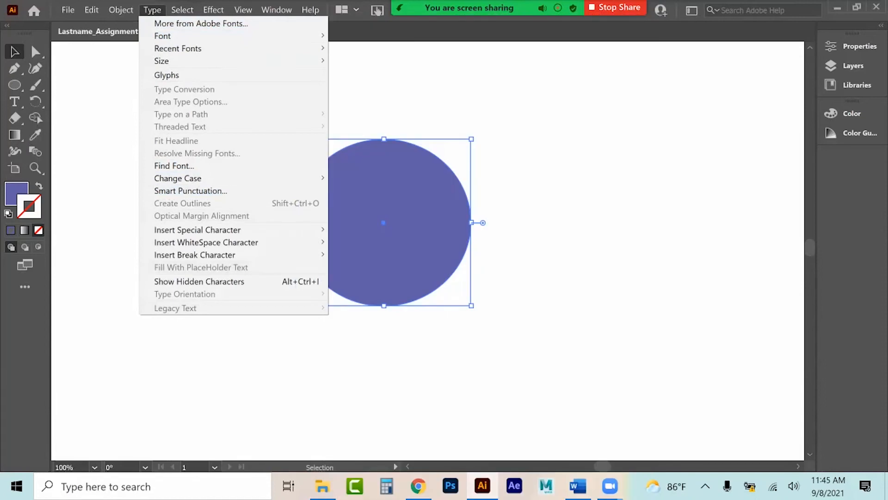
pyautogui.moveTo(124, 11)
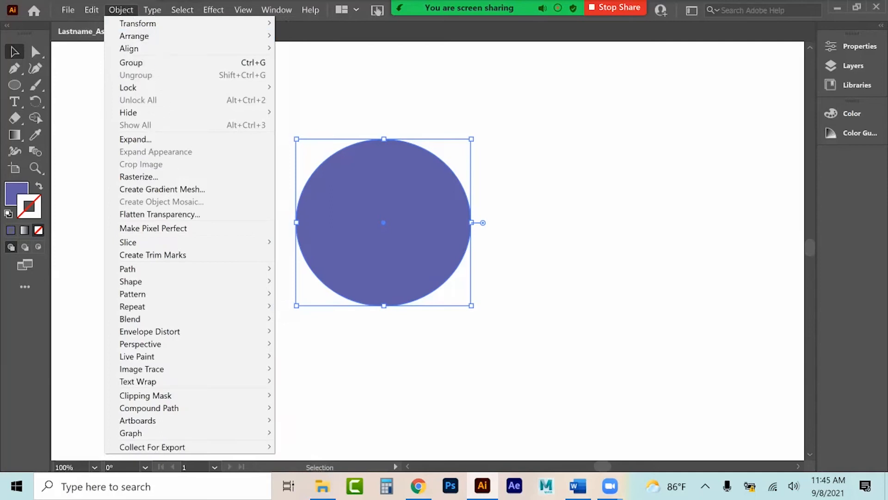
pyautogui.click(523, 161)
pyautogui.click(523, 162)
pyautogui.click(384, 208)
pyautogui.click(121, 10)
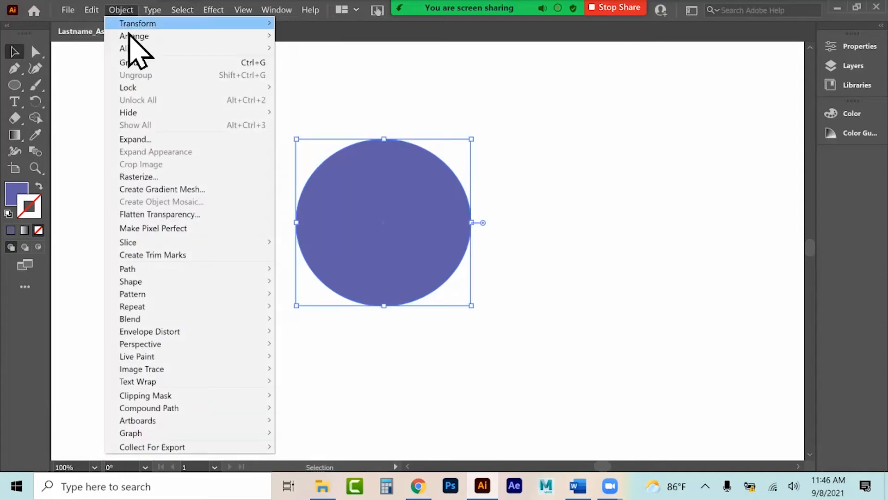
pyautogui.moveTo(132, 28)
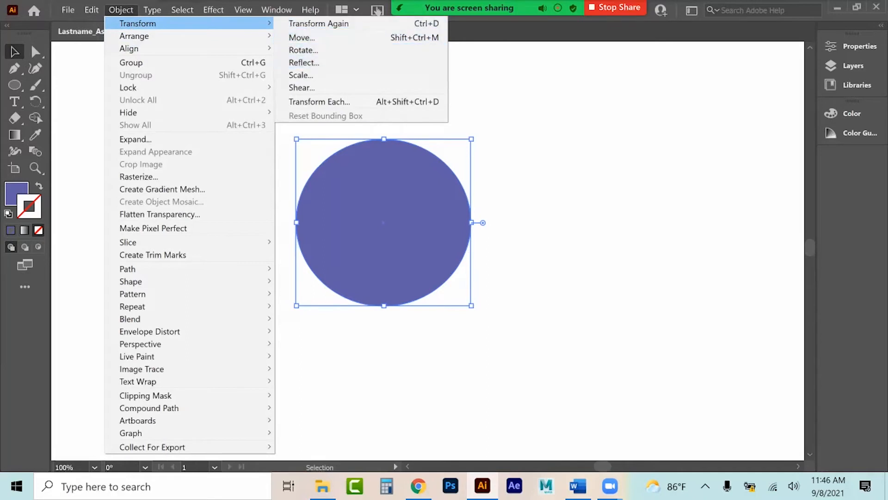
pyautogui.click(523, 121)
# Narrow the purple ellipse to about half its width and rotate it clockwise to a diagonal tilt
pyautogui.click(393, 218)
pyautogui.moveTo(472, 222); pyautogui.dragTo(387, 223)
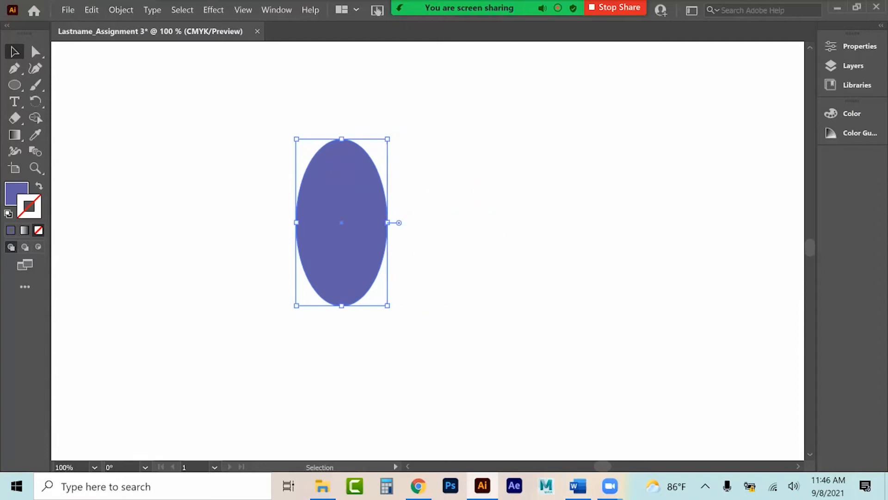
pyautogui.moveTo(414, 131); pyautogui.dragTo(442, 196)
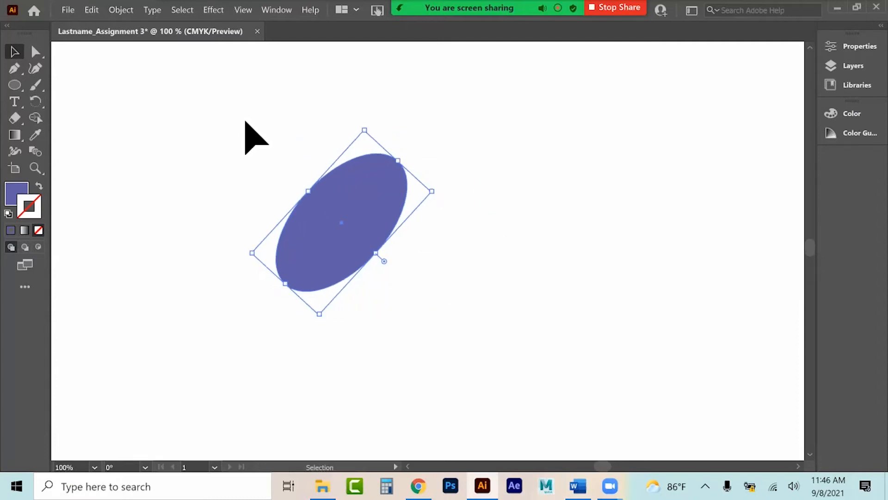
# Create a copy of the tilted ellipse reflected across the vertical axis and move it about 1.9 in to the right, level with the original
pyautogui.click(123, 11)
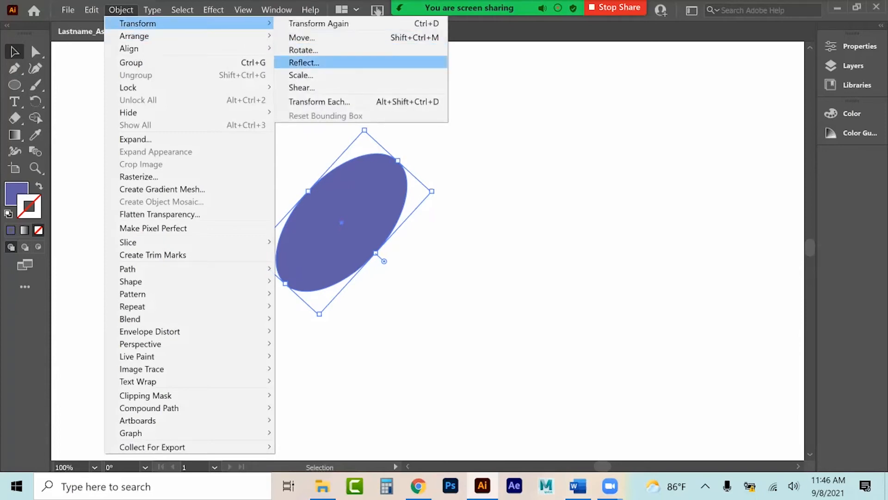
pyautogui.click(304, 62)
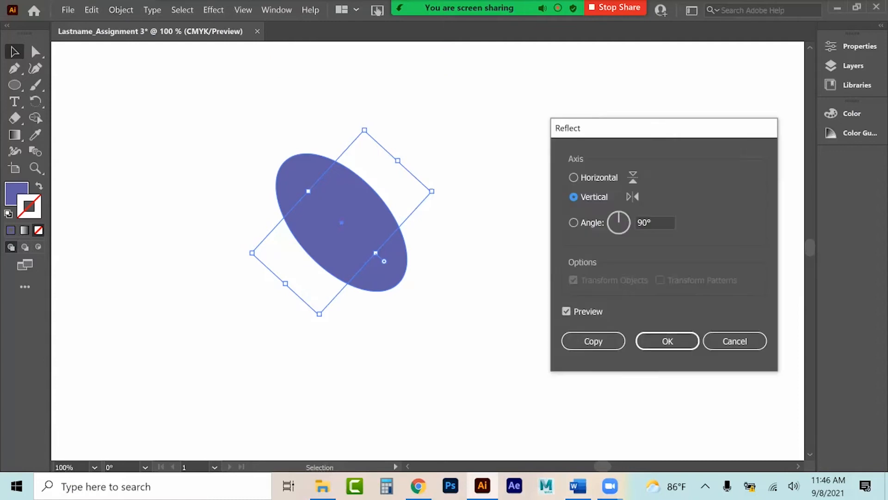
pyautogui.click(593, 341)
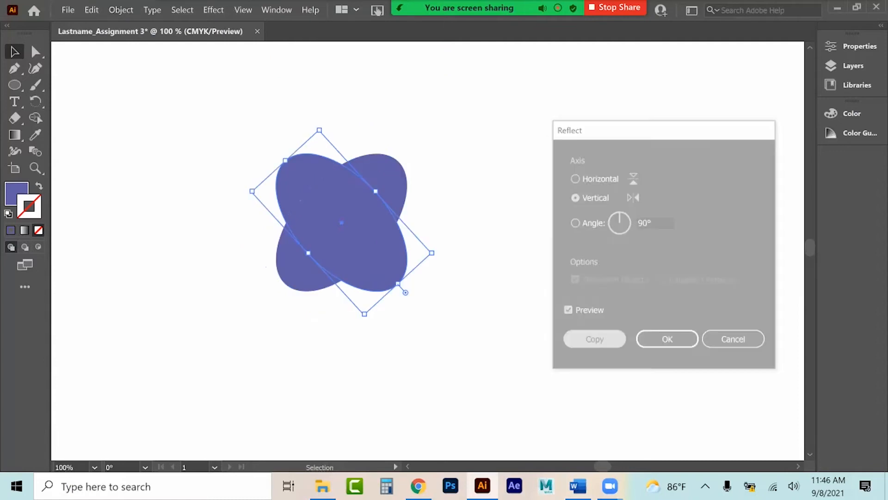
pyautogui.moveTo(342, 185); pyautogui.dragTo(493, 182)
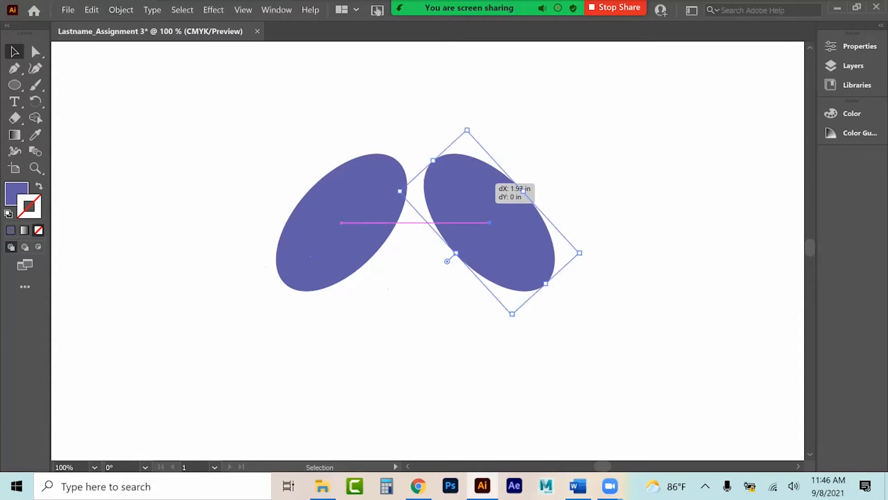
pyautogui.click(222, 79)
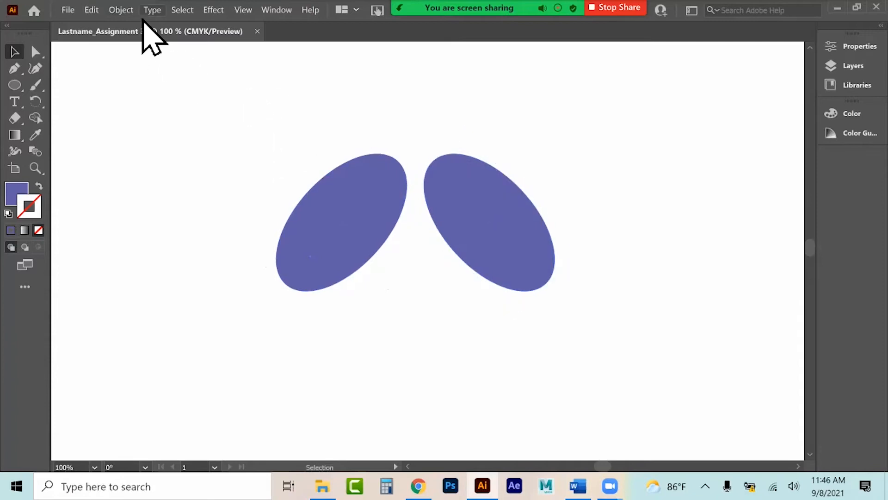
pyautogui.click(127, 11)
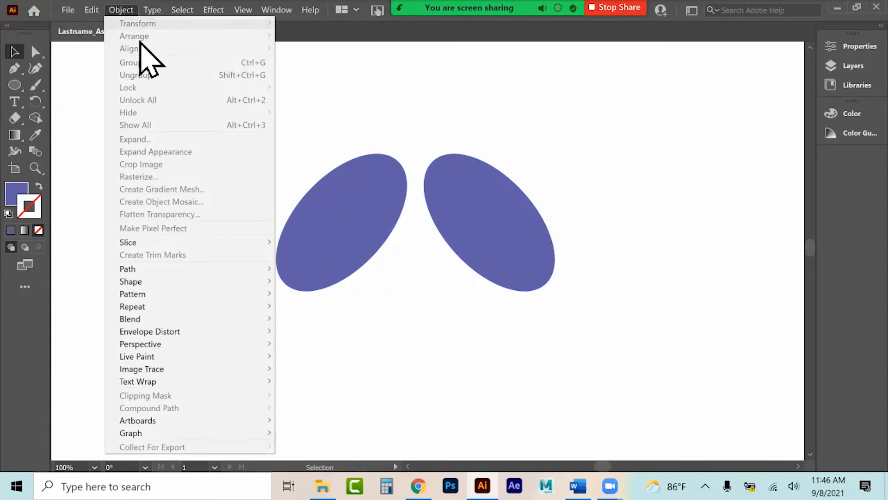
pyautogui.press('Escape')
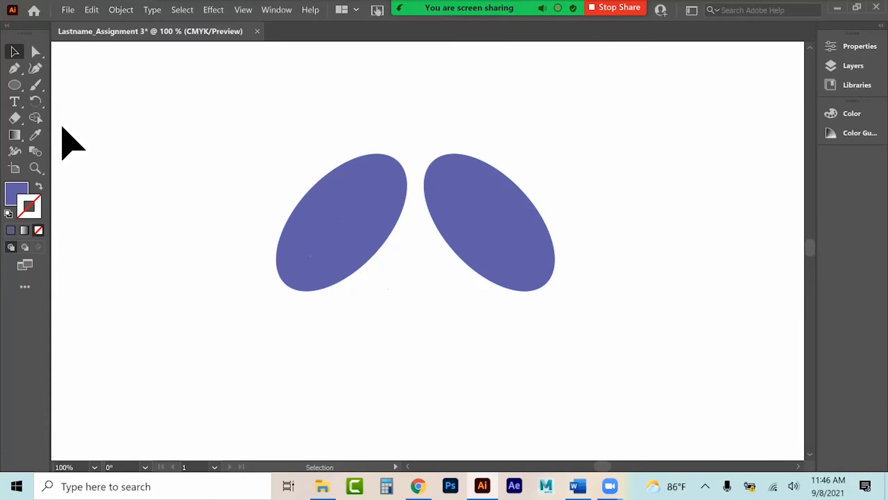
# Draw a small circle inside the left tilted ellipse with the Ellipse tool
pyautogui.click(15, 85)
pyautogui.moveTo(142, 119)
pyautogui.mouseDown()
pyautogui.moveTo(171, 147)
pyautogui.moveTo(156, 135)
pyautogui.moveTo(342, 218)
pyautogui.mouseUp()
pyautogui.click(15, 52)
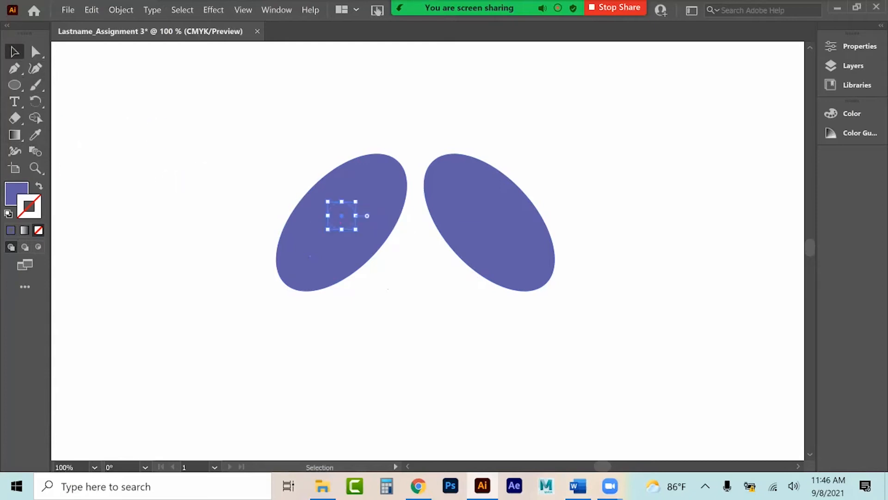
# Fill the small circle with a pale blue of about C 15, M 0, Y 5, K 0
pyautogui.doubleClick(15, 192)
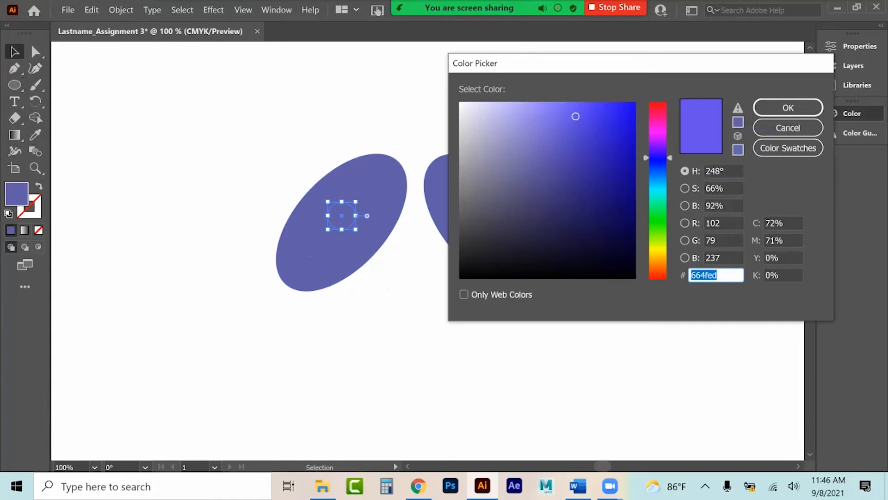
pyautogui.click(658, 191)
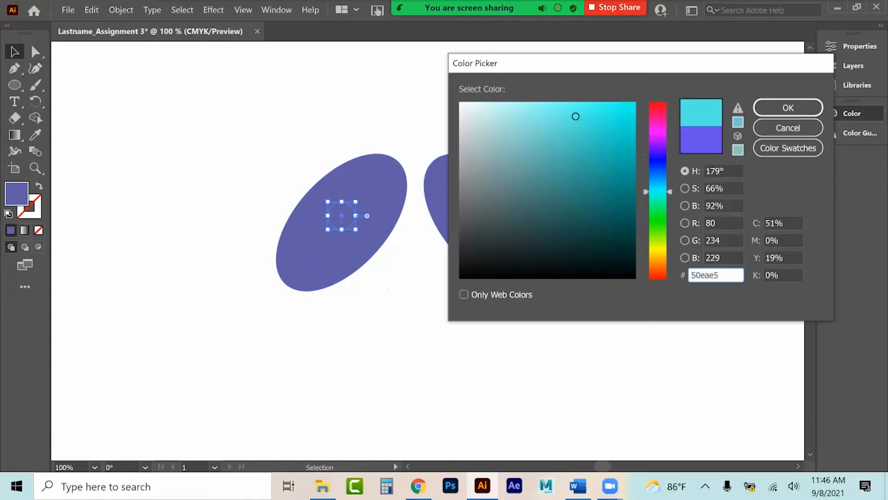
pyautogui.click(484, 107)
pyautogui.click(788, 108)
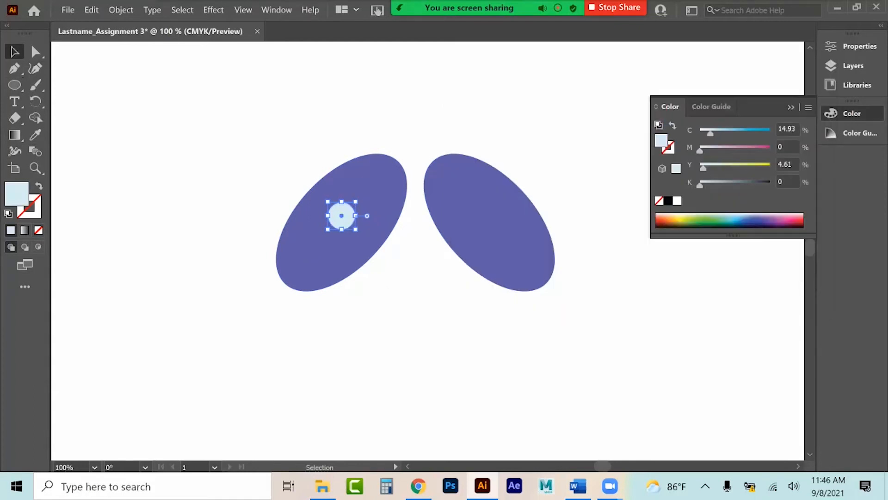
# Show the document's layers and expand Layer 1 to list its individual objects
pyautogui.click(852, 113)
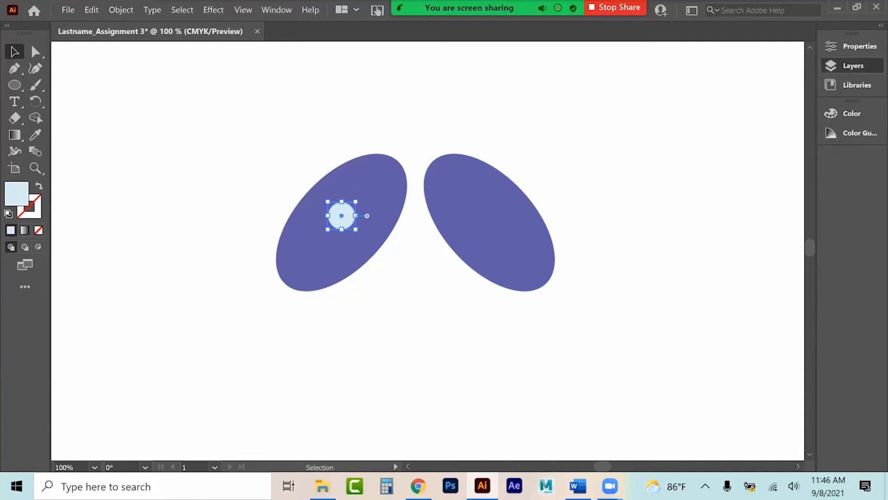
pyautogui.click(854, 65)
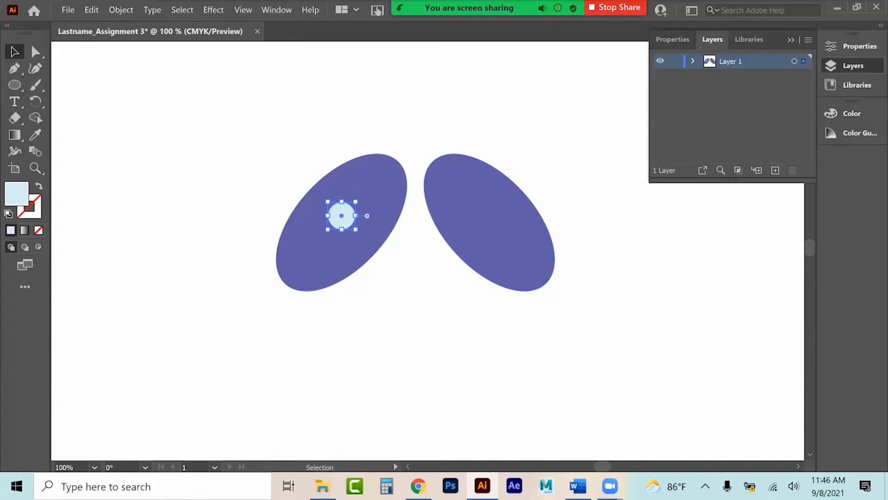
pyautogui.click(692, 61)
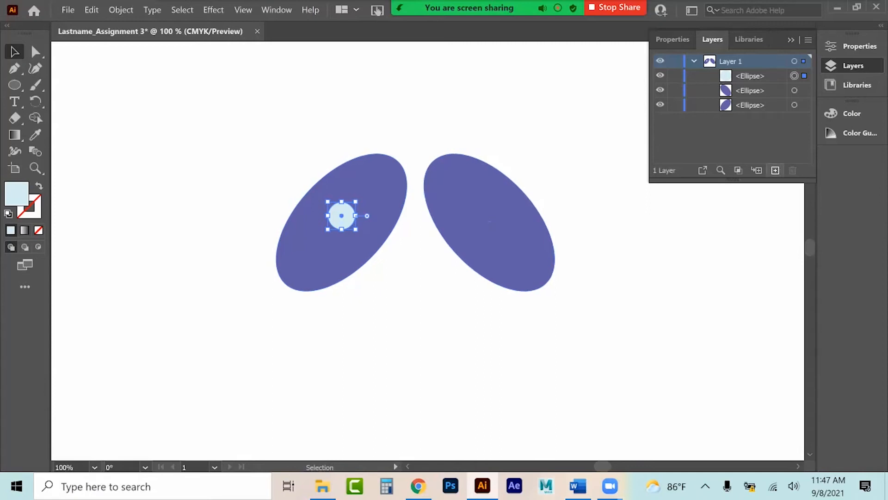
# Add a new layer above Layer 1 and send the right tilted ellipse to it
pyautogui.click(775, 170)
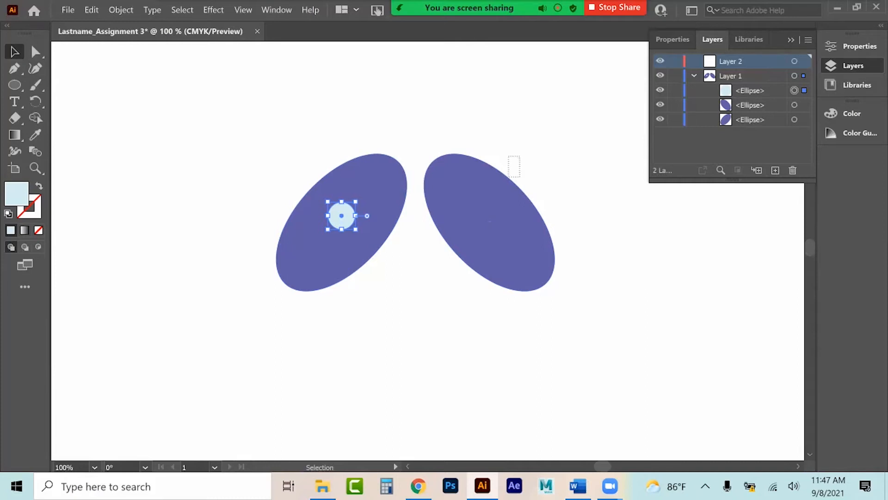
pyautogui.moveTo(520, 156); pyautogui.dragTo(508, 177)
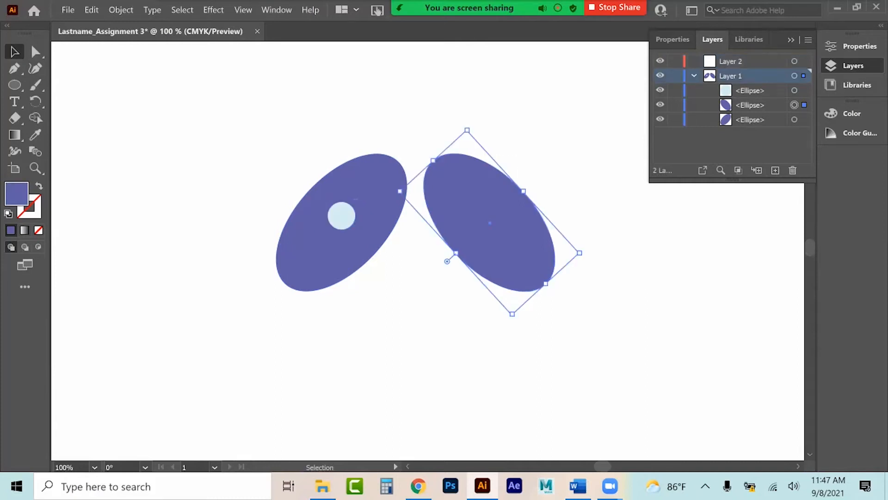
pyautogui.click(743, 61)
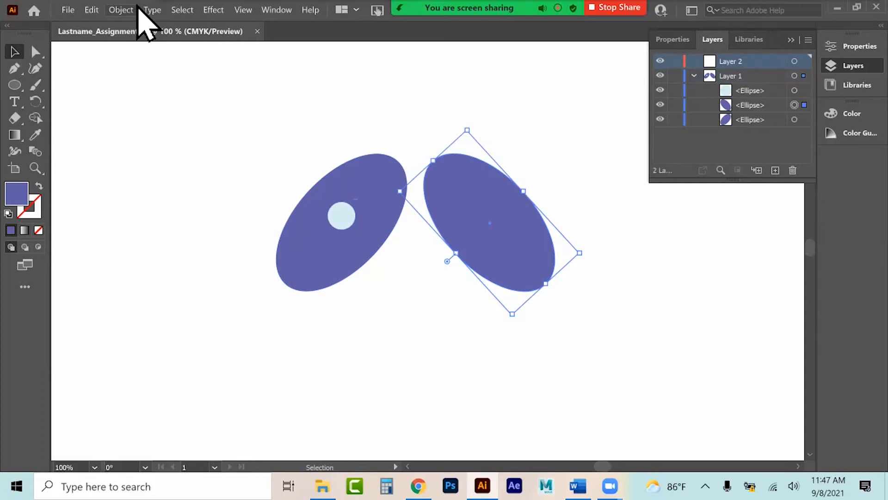
pyautogui.click(122, 10)
pyautogui.moveTo(132, 37)
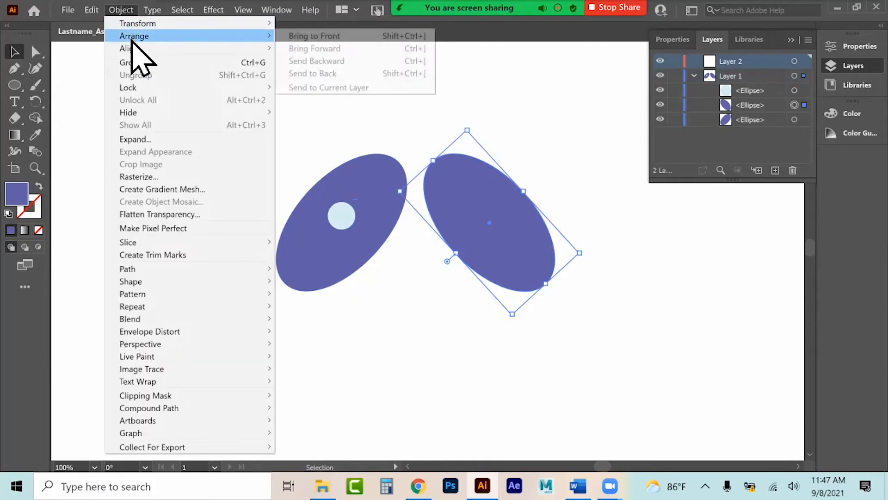
pyautogui.click(329, 88)
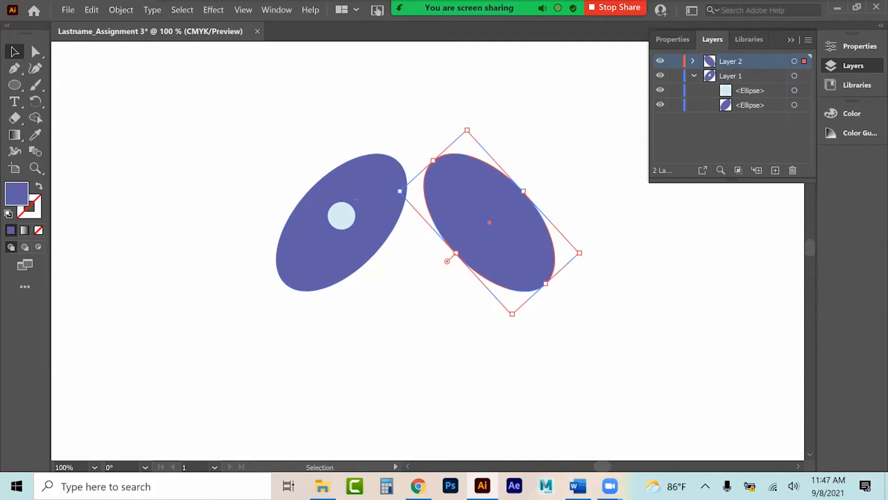
# Paste a copy of the small pale blue circle onto Layer 2, position it inside the right ellipse, and expand that layer's object list
pyautogui.click(342, 214)
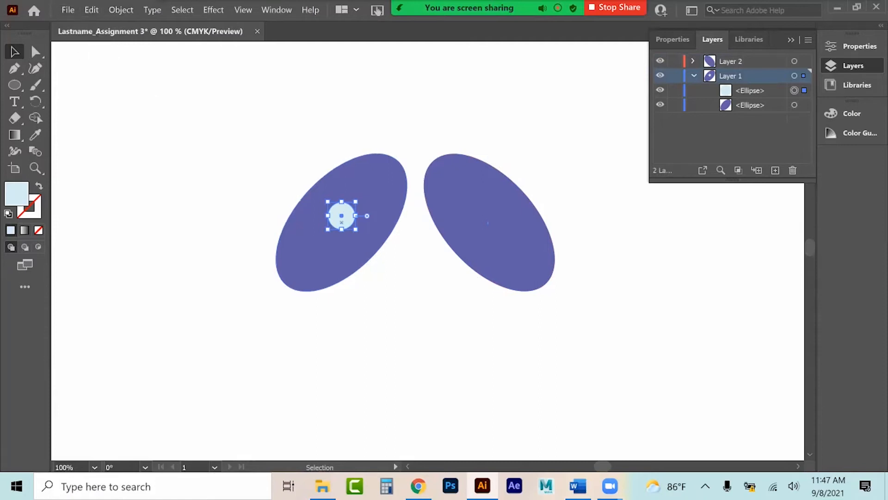
pyautogui.click(93, 13)
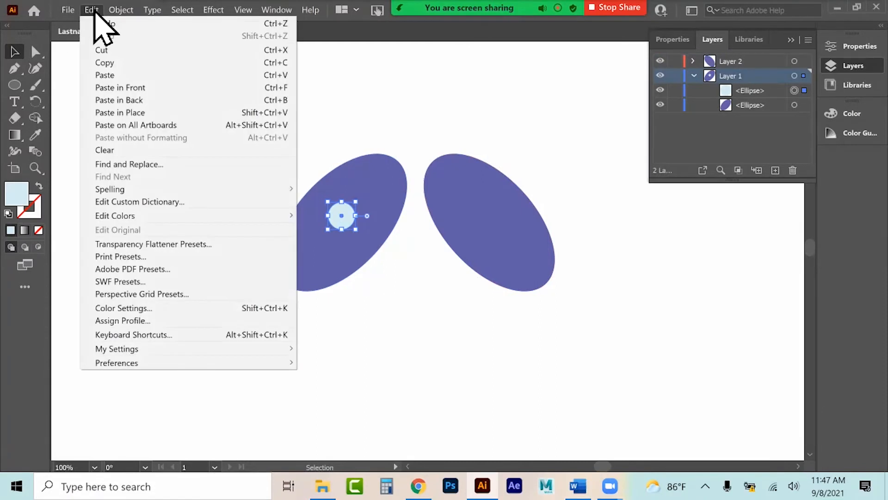
pyautogui.click(116, 63)
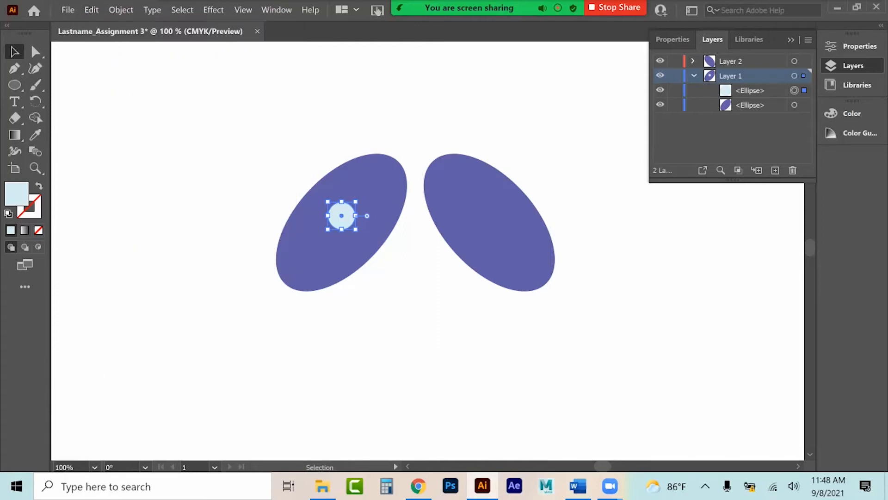
pyautogui.click(121, 10)
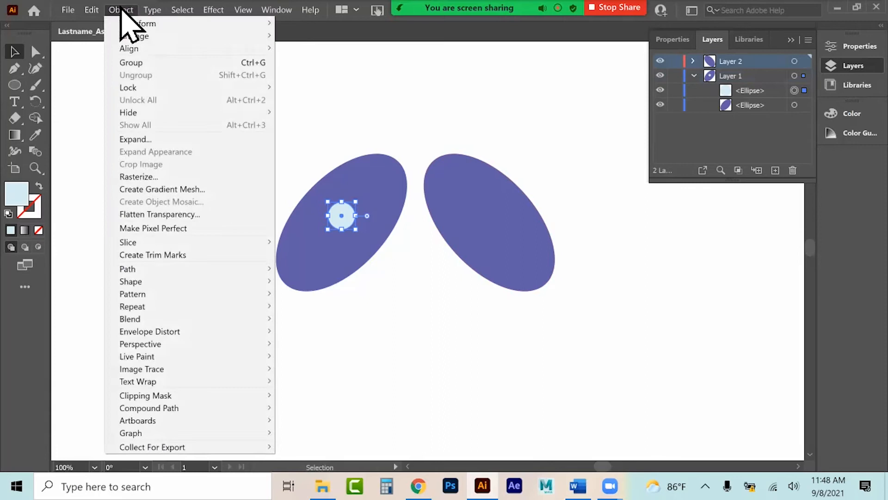
pyautogui.moveTo(97, 13)
pyautogui.click(119, 74)
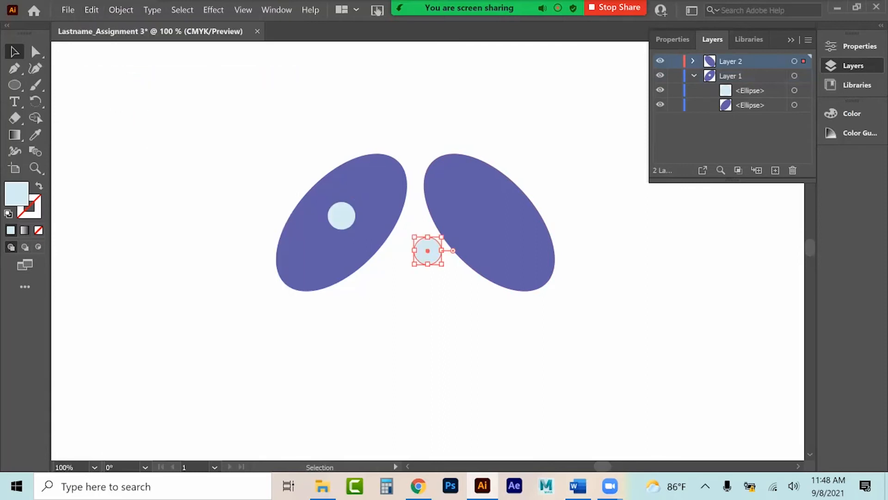
pyautogui.moveTo(441, 250); pyautogui.dragTo(496, 214)
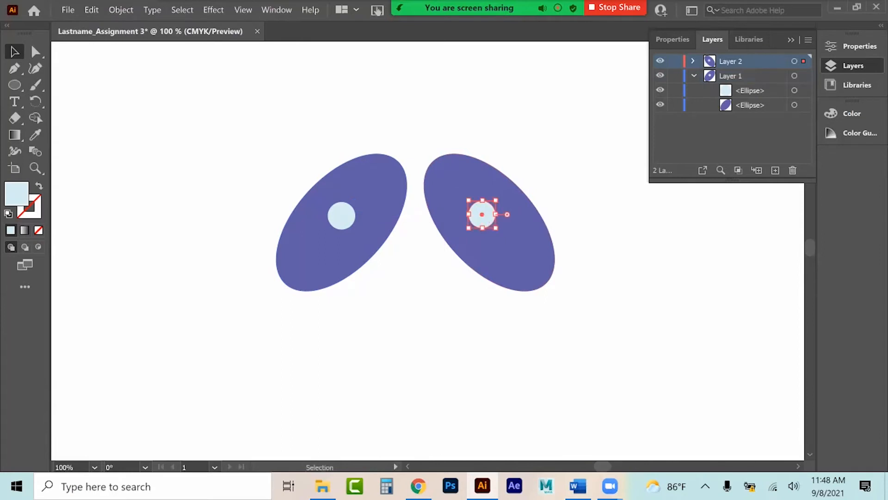
pyautogui.click(693, 61)
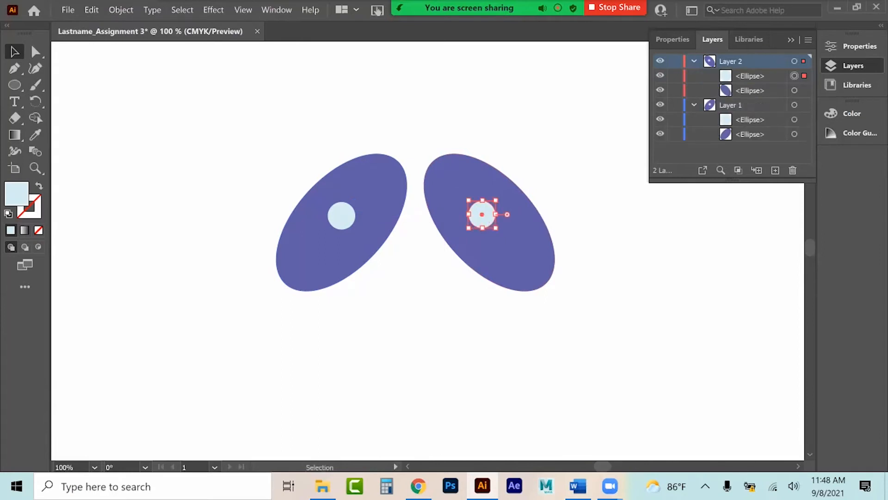
pyautogui.hotkey('ctrl', 'shift', 'a')
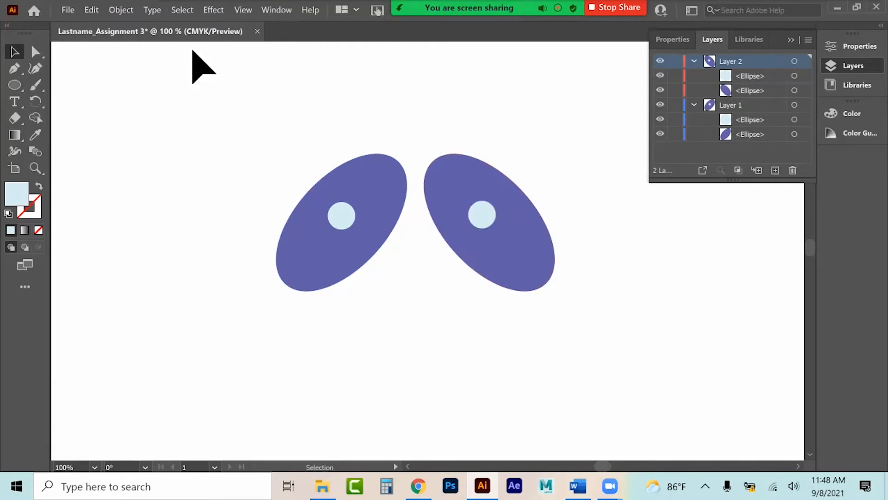
# Examine the arrange and align commands offered for the right tilted ellipse
pyautogui.click(122, 10)
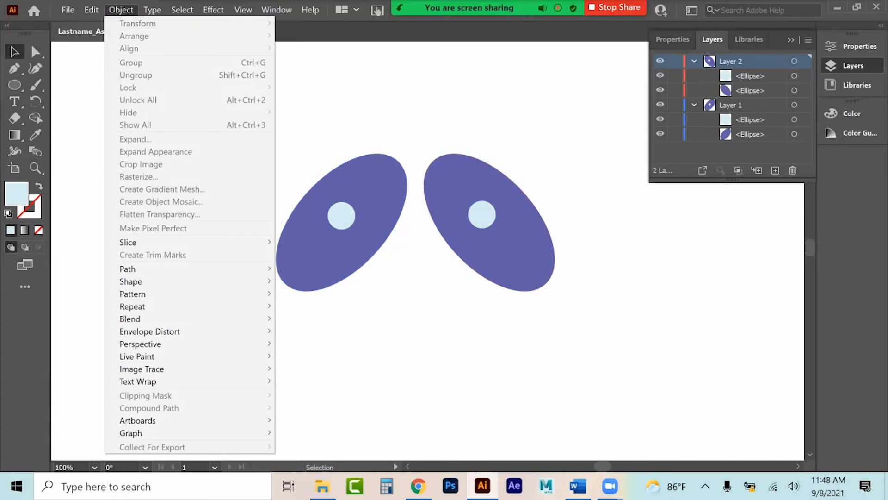
pyautogui.press('Escape')
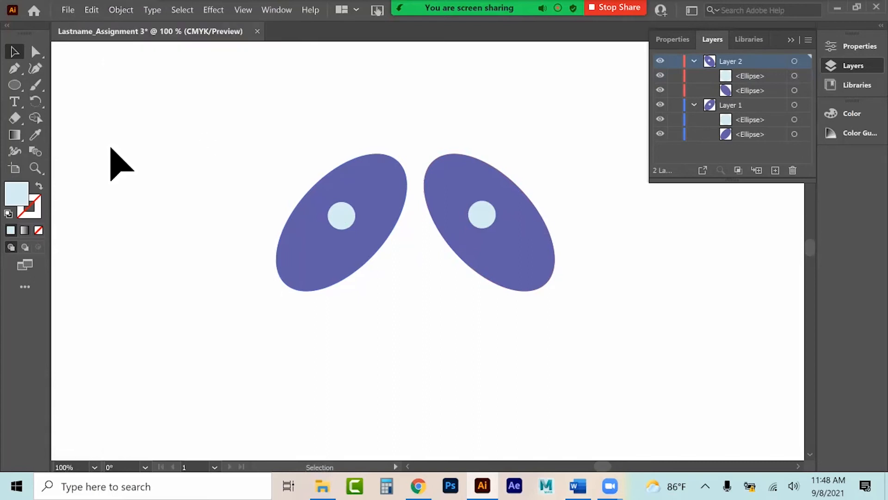
pyautogui.click(489, 222)
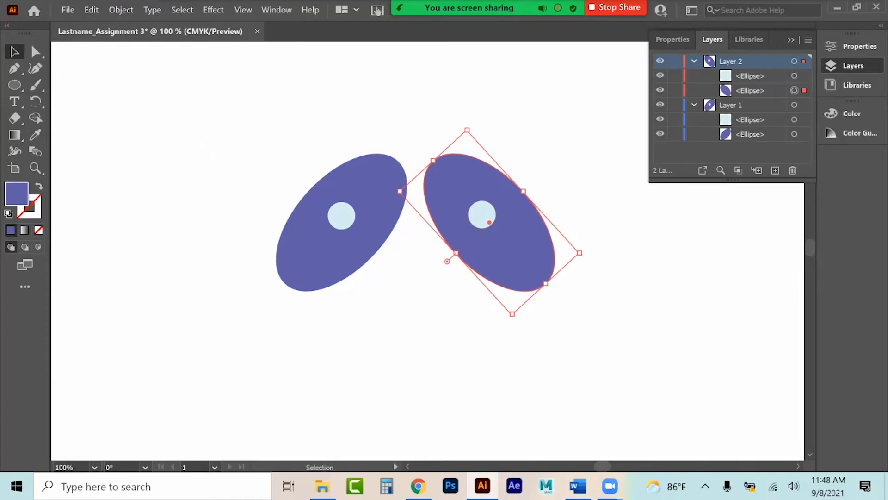
pyautogui.click(123, 10)
pyautogui.moveTo(133, 28)
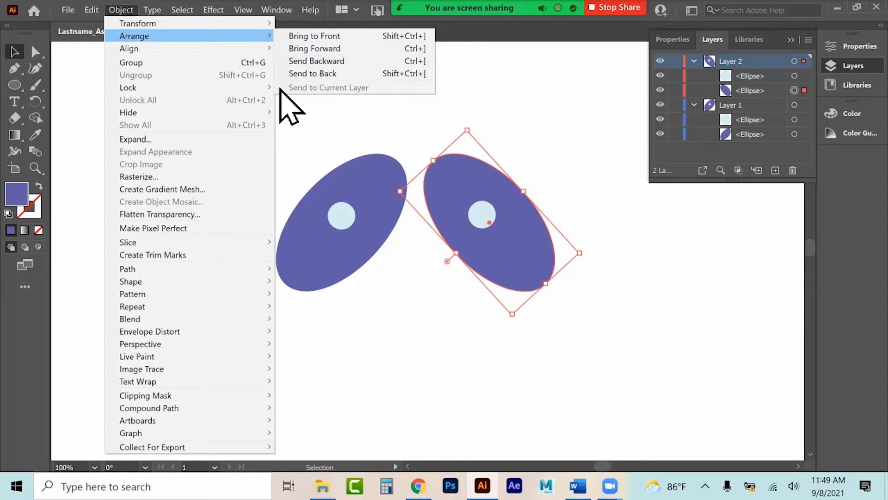
pyautogui.moveTo(250, 50)
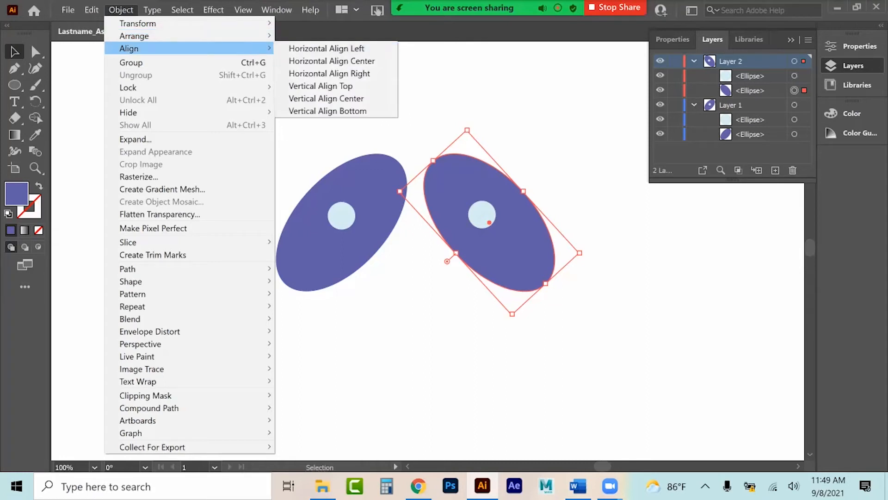
# Move the right tilted ellipse about 0.6 in up and slightly right, off its small circle, and select both tilted ellipses
pyautogui.click(341, 215)
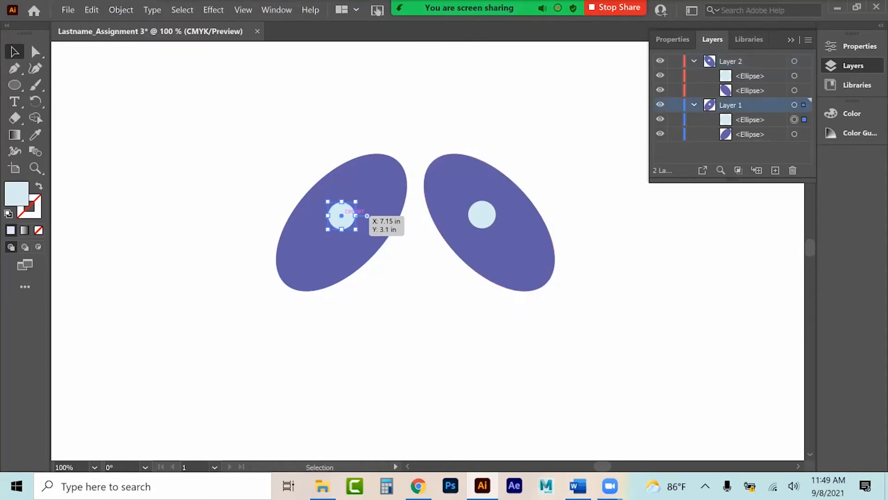
pyautogui.keyDown('shift'); pyautogui.click(482, 215); pyautogui.keyUp('shift')
pyautogui.click(508, 231)
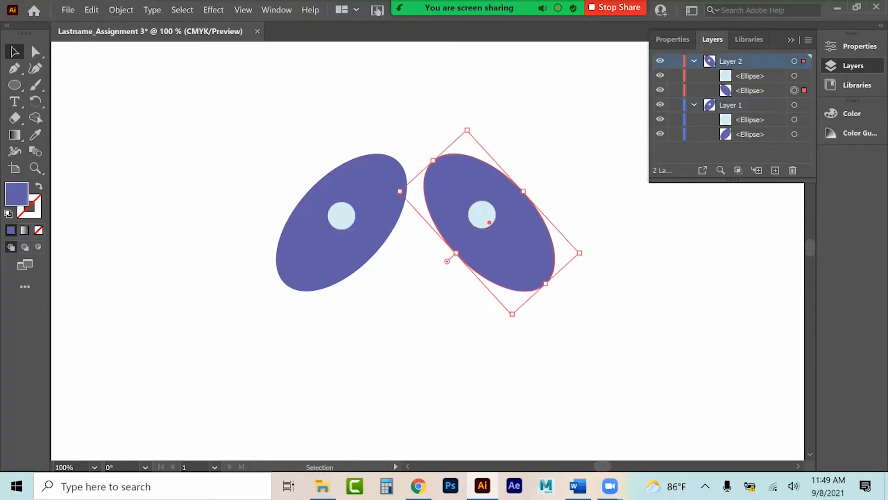
pyautogui.moveTo(508, 232); pyautogui.dragTo(528, 187)
pyautogui.keyDown('shift'); pyautogui.click(352, 259); pyautogui.keyUp('shift')
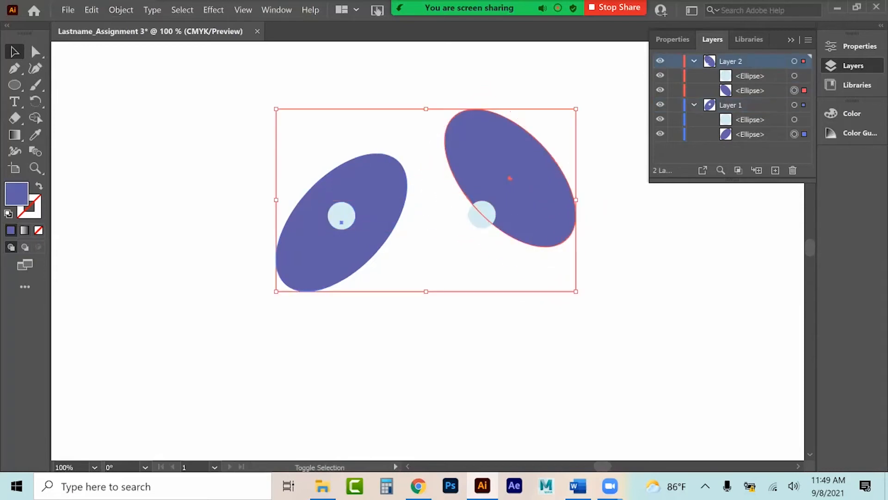
# Try Vertical Align Center on the two tilted ellipses, and undo the alignment
pyautogui.click(123, 10)
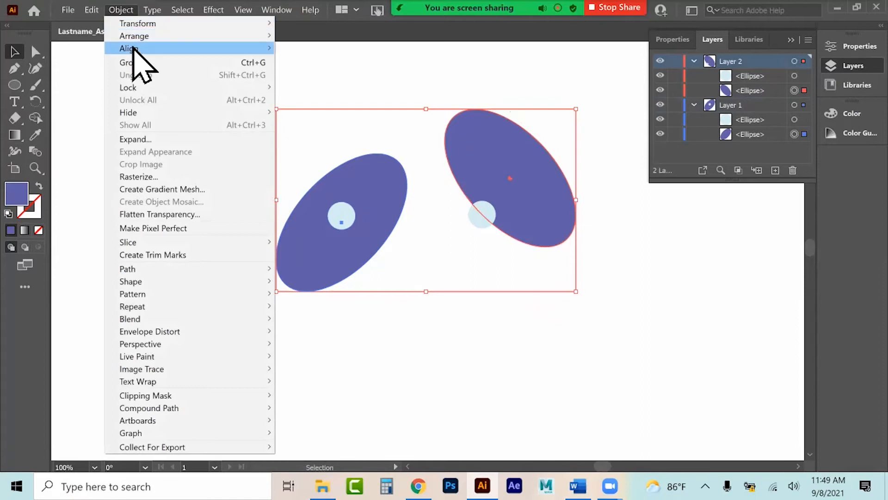
pyautogui.moveTo(141, 49)
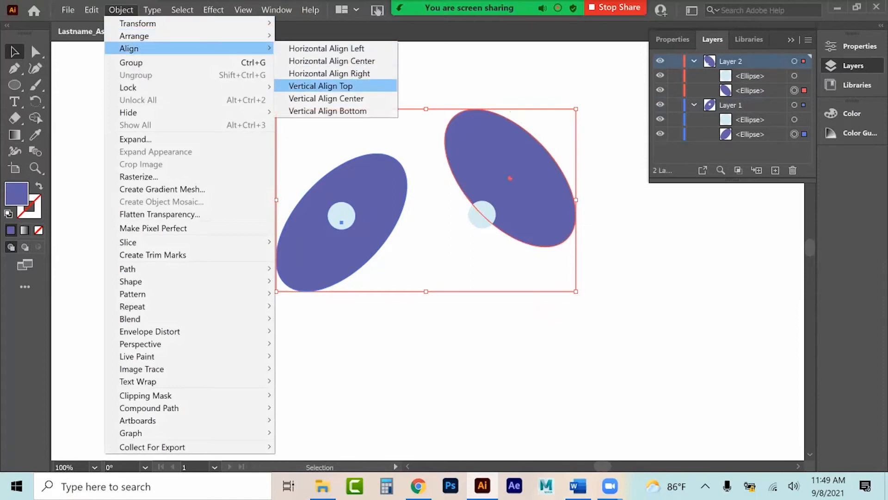
pyautogui.click(327, 99)
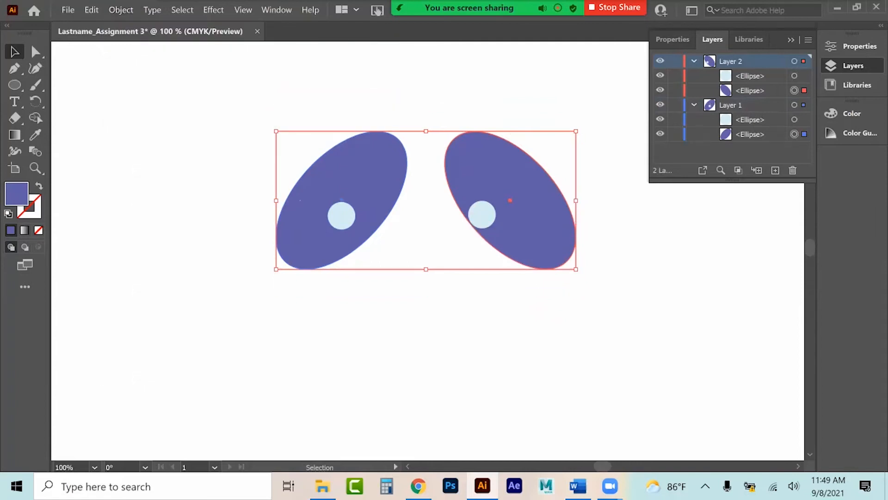
pyautogui.hotkey('ctrl', 'z')
# Apply Vertical Align Center to both tilted ellipses and move them together slightly down and left behind the small circles
pyautogui.click(852, 45)
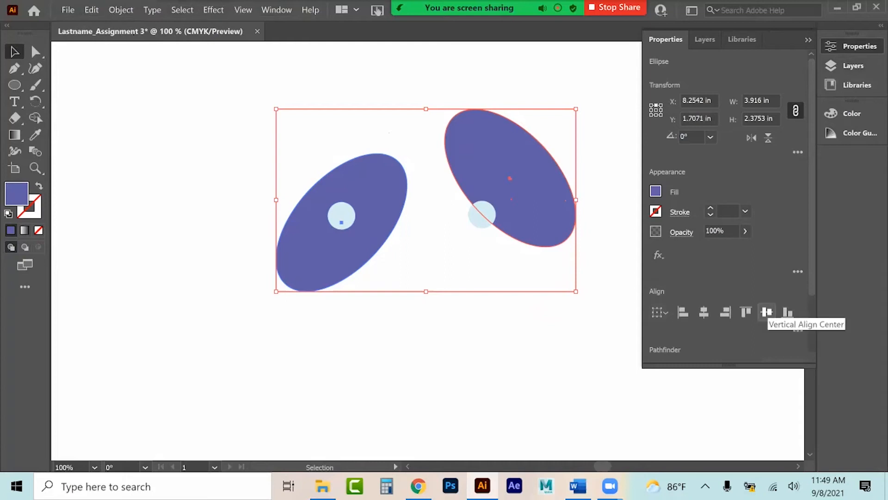
pyautogui.click(766, 312)
pyautogui.moveTo(561, 245); pyautogui.dragTo(553, 264)
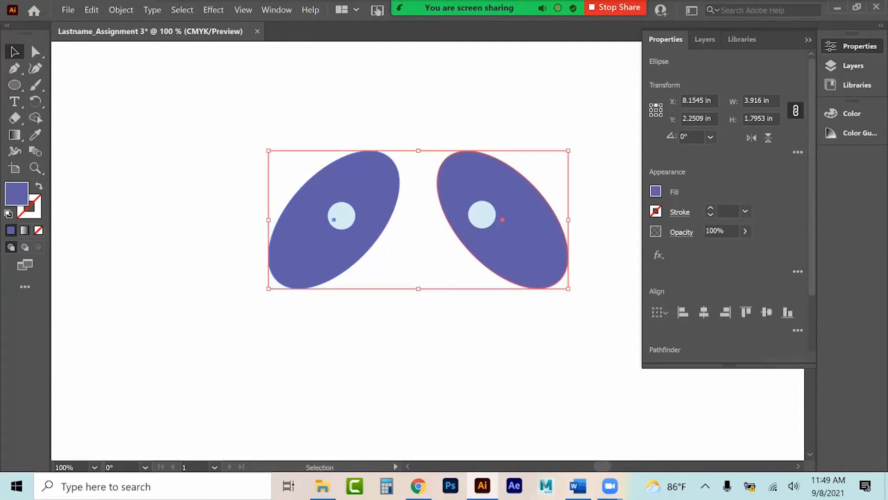
# Show the additional align, distribute objects and distribute spacing options for the two selected ellipses
pyautogui.scroll(-1, 764, 277)
pyautogui.click(798, 291)
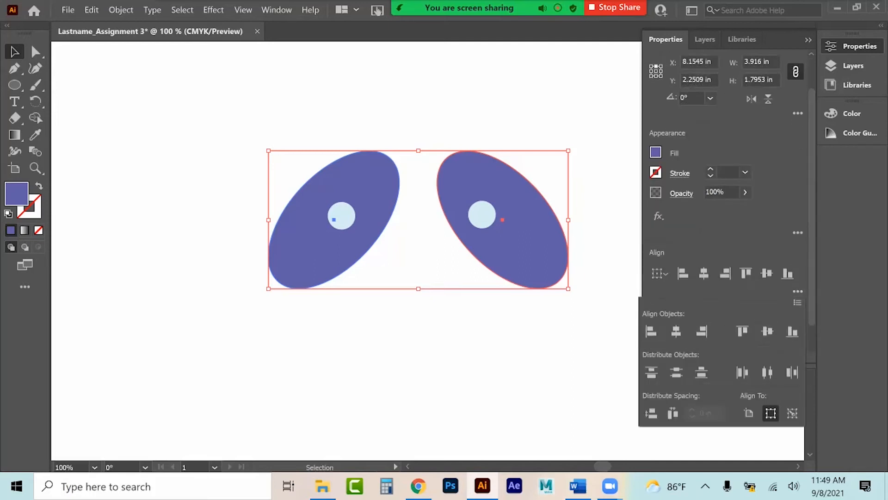
# Draw a loose row of six purple circles, each about 0.53 in across, below the two eyes
pyautogui.press('Escape')
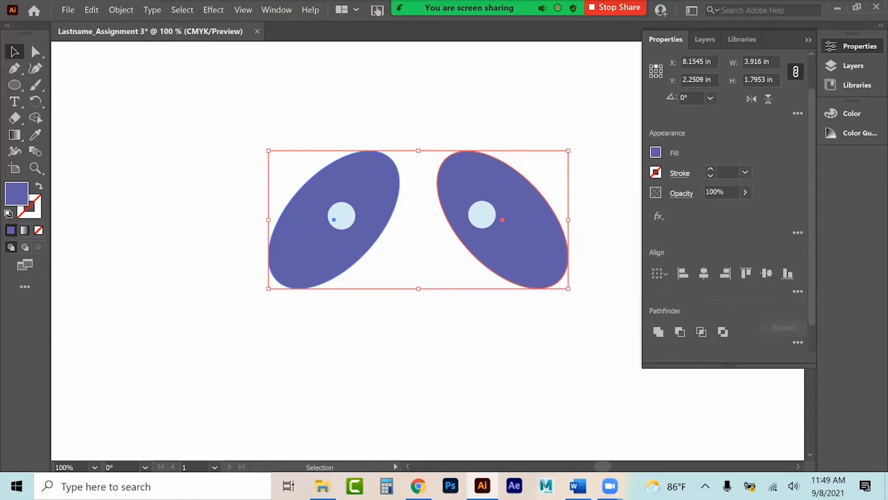
pyautogui.click(15, 84)
pyautogui.moveTo(164, 365)
pyautogui.mouseDown()
pyautogui.moveTo(204, 405)
pyautogui.moveTo(190, 385)
pyautogui.moveTo(375, 387)
pyautogui.moveTo(424, 370)
pyautogui.moveTo(486, 399)
pyautogui.mouseUp()
pyautogui.click(14, 51)
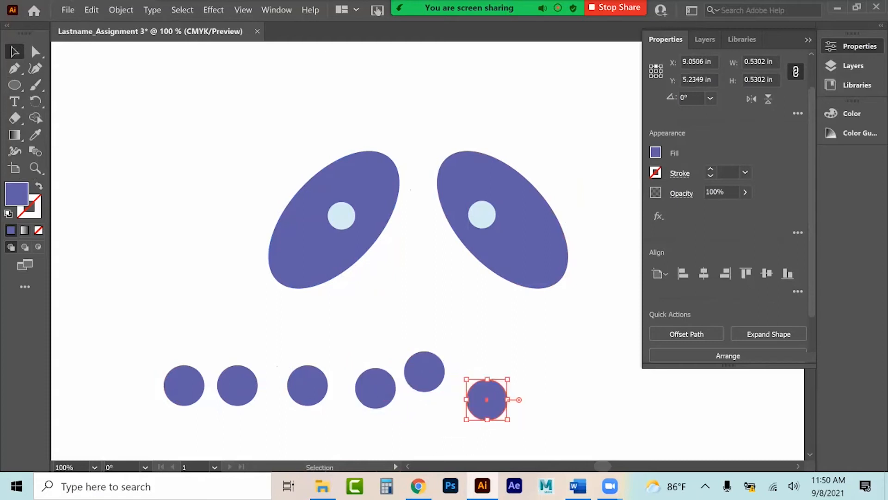
# Align the six circles on their vertical centres and distribute them evenly by their horizontal centres
pyautogui.moveTo(457, 453); pyautogui.dragTo(532, 462)
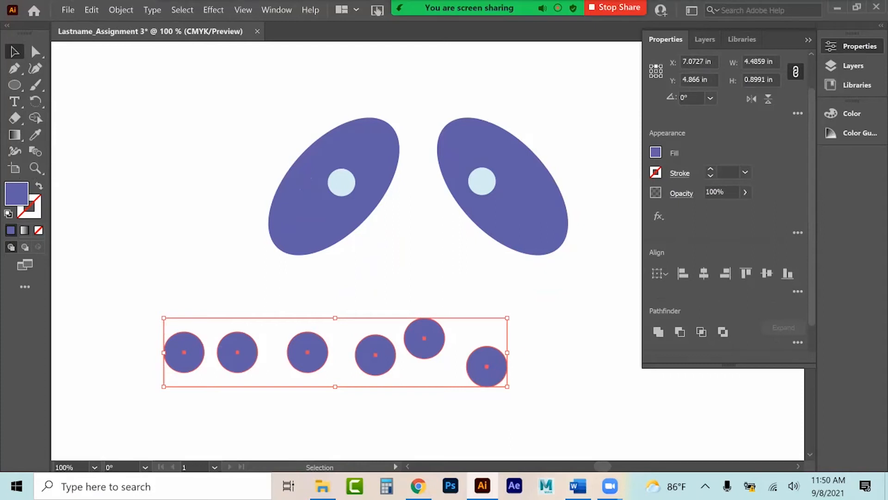
pyautogui.click(766, 273)
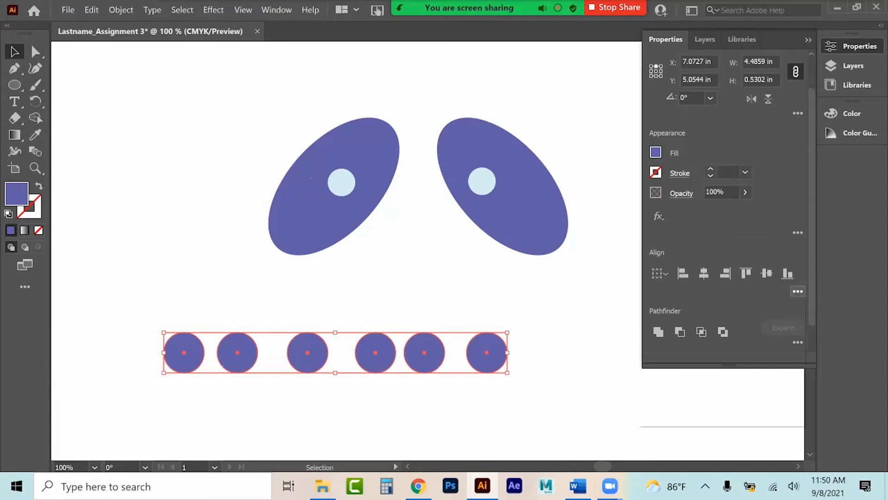
pyautogui.click(798, 291)
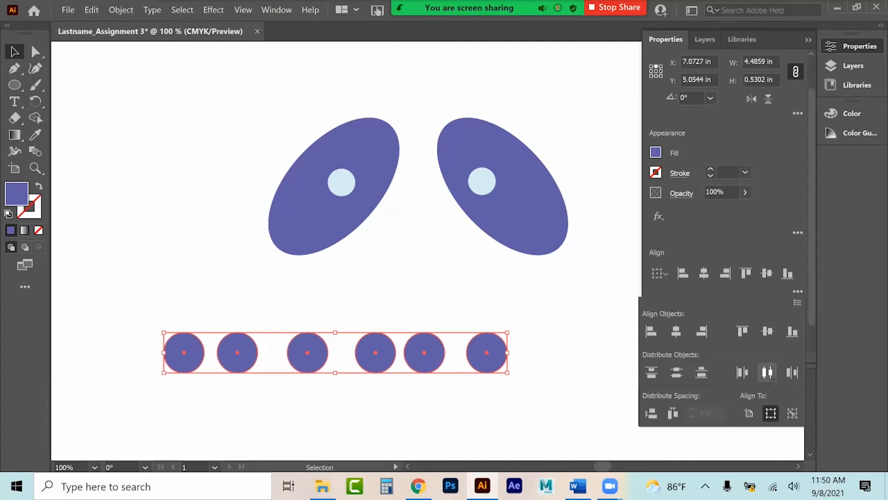
pyautogui.click(767, 371)
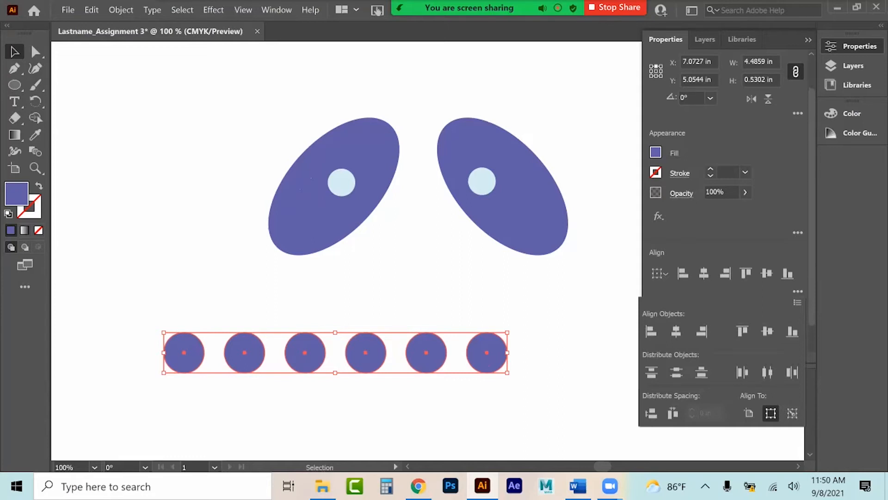
# Delete the row of six circles below the eyes
pyautogui.click(296, 296)
pyautogui.click(296, 296)
pyautogui.moveTo(151, 306); pyautogui.dragTo(476, 374)
pyautogui.press('Delete')
pyautogui.click(808, 40)
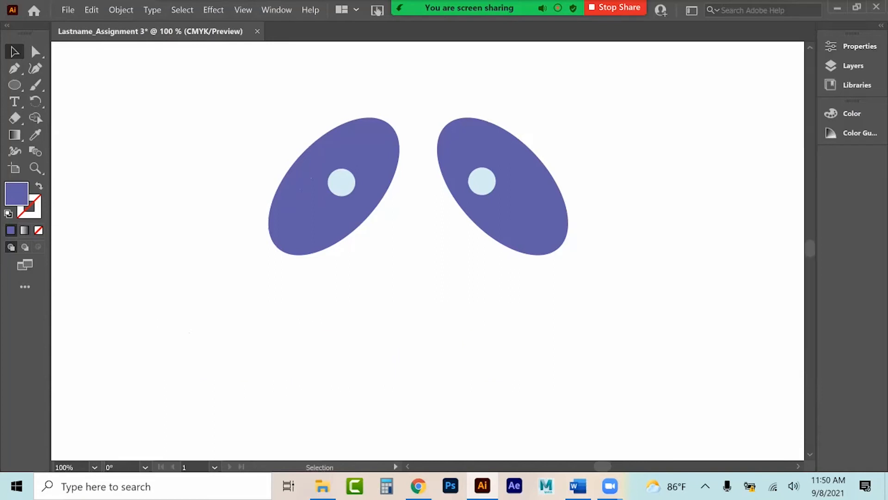
# Apply an Envelope Distort mesh of 4 rows and 4 columns to the right eye and its pupil
pyautogui.click(123, 10)
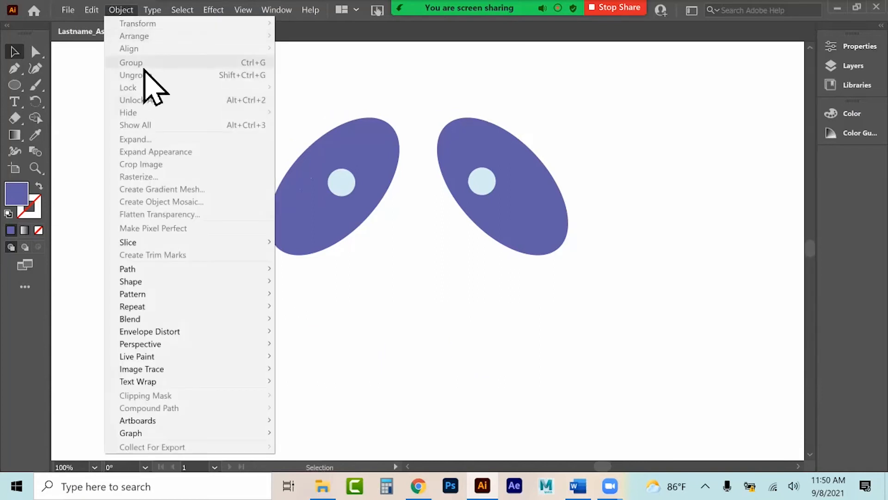
pyautogui.press('Escape')
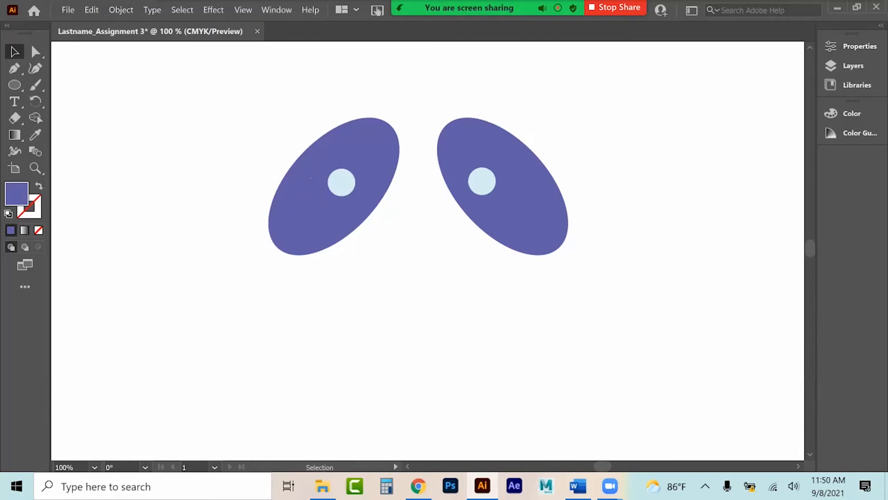
pyautogui.click(482, 182)
pyautogui.click(511, 196)
pyautogui.click(482, 181)
pyautogui.click(597, 166)
pyautogui.moveTo(612, 231); pyautogui.dragTo(506, 128)
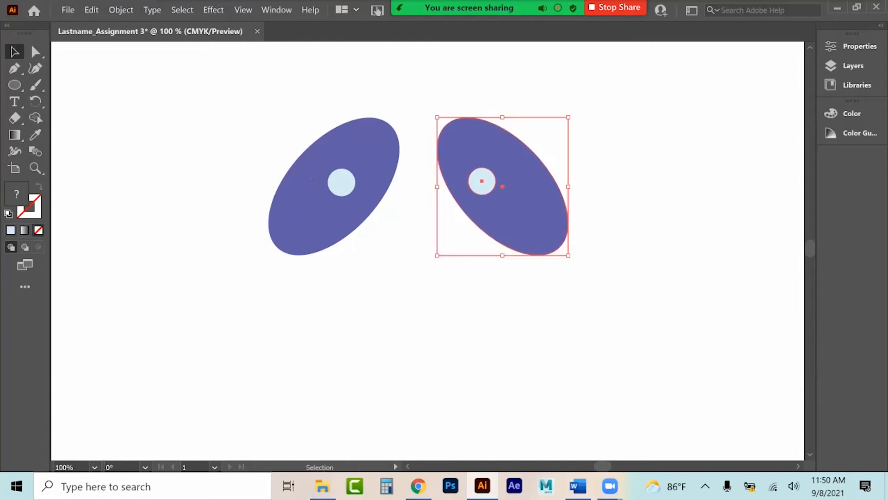
pyautogui.click(121, 10)
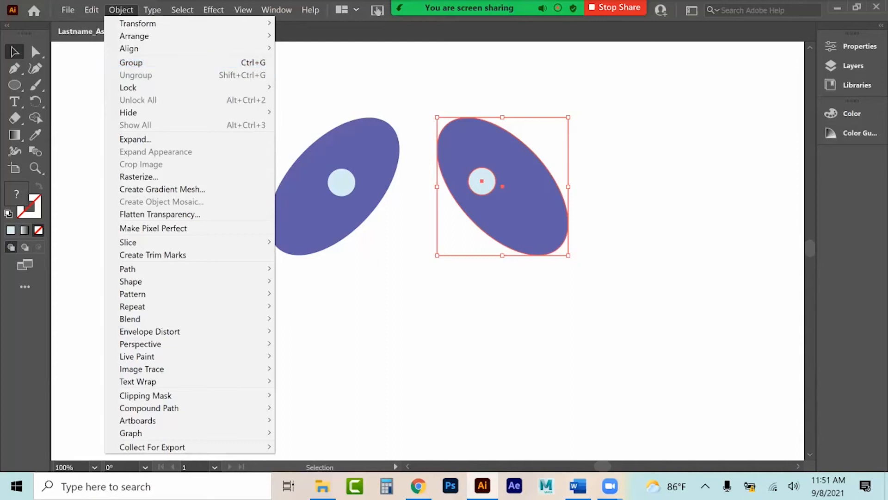
pyautogui.moveTo(139, 269)
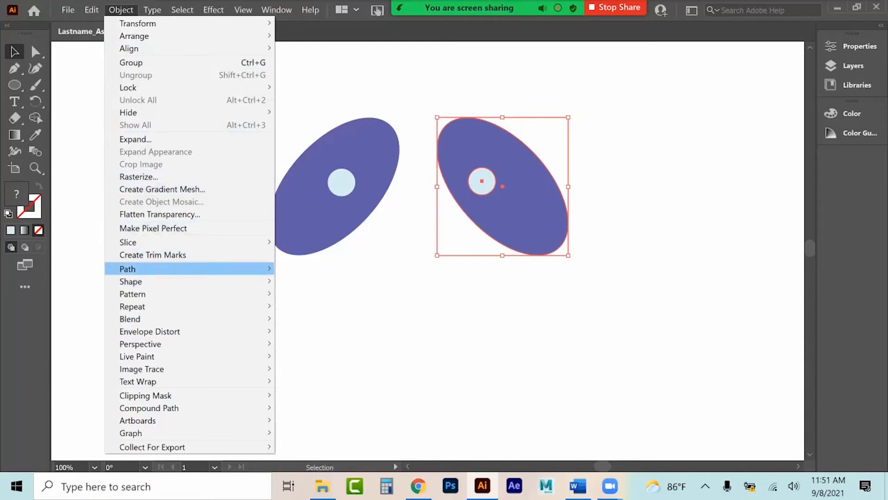
pyautogui.moveTo(185, 242)
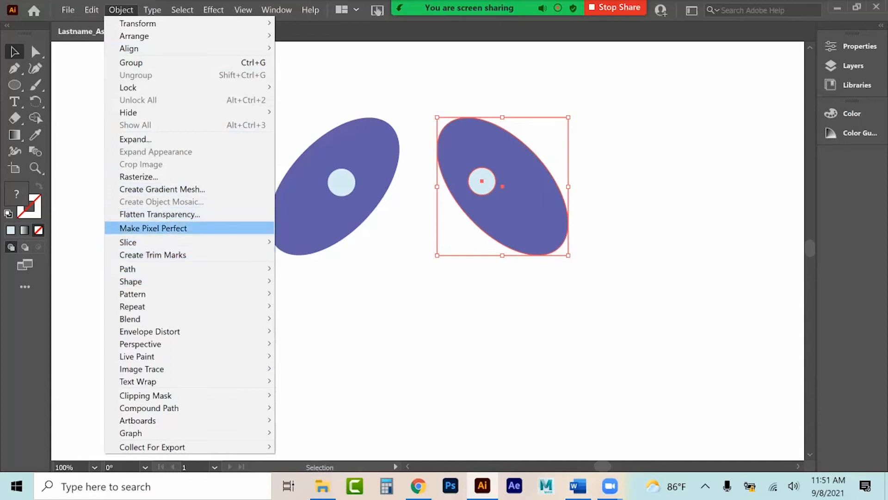
pyautogui.moveTo(185, 269)
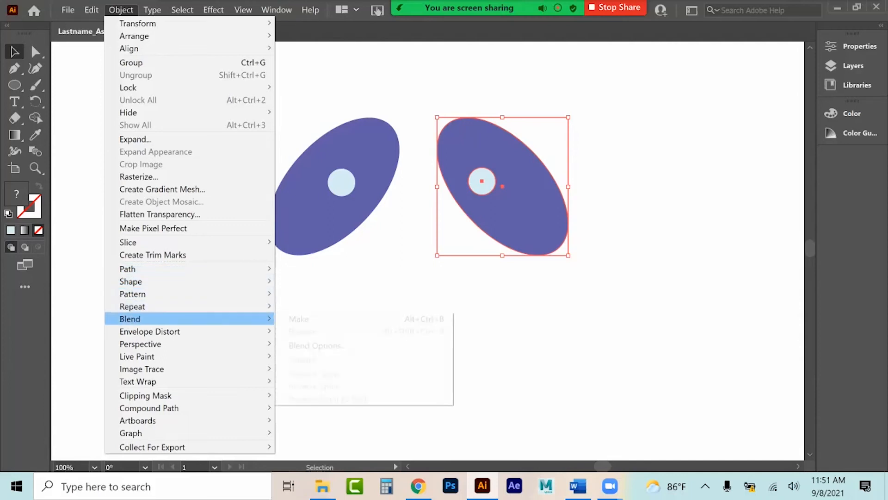
pyautogui.moveTo(185, 331)
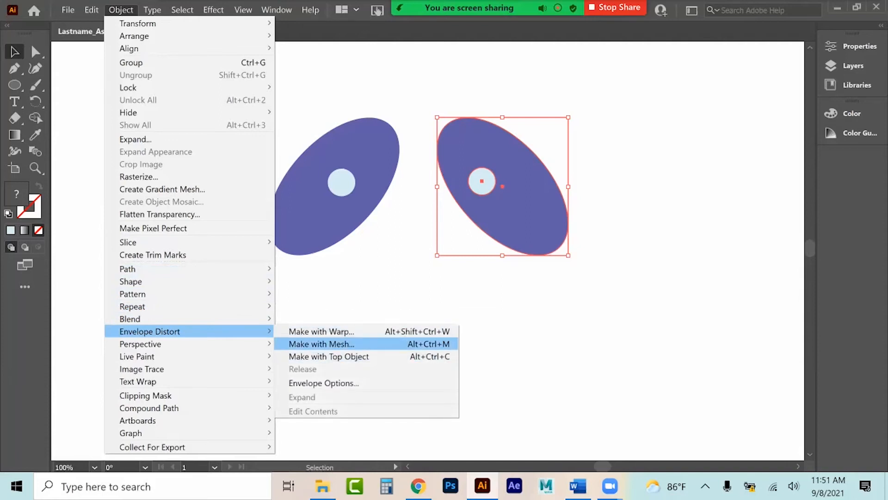
pyautogui.click(305, 344)
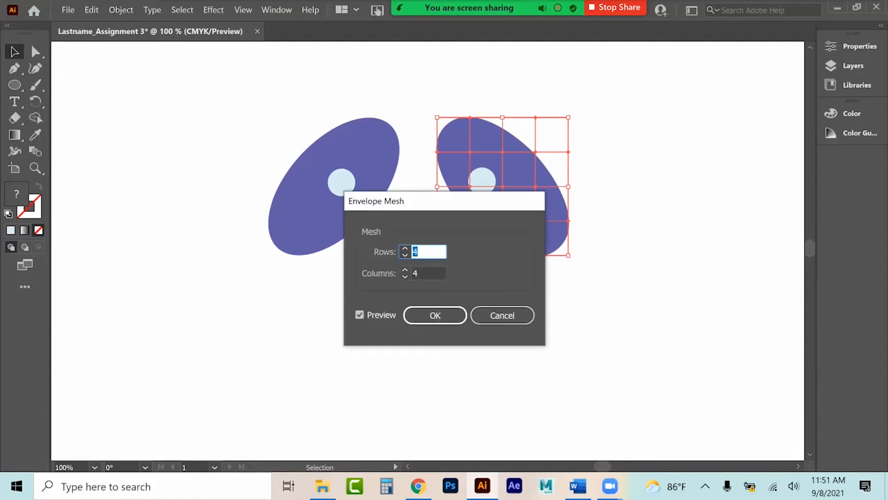
pyautogui.click(435, 315)
# Shift the meshed right eye slightly outward and distort it by pulling mesh points on its outer and top edges upward
pyautogui.moveTo(569, 151); pyautogui.dragTo(595, 142)
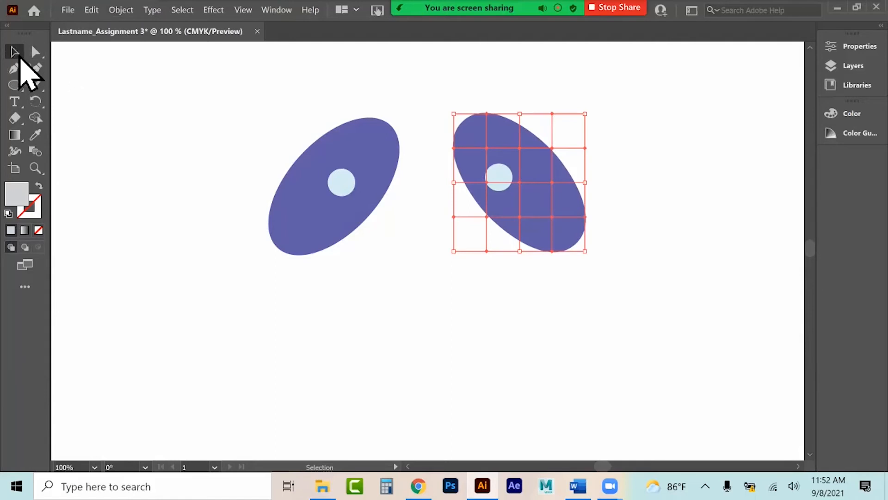
pyautogui.click(35, 52)
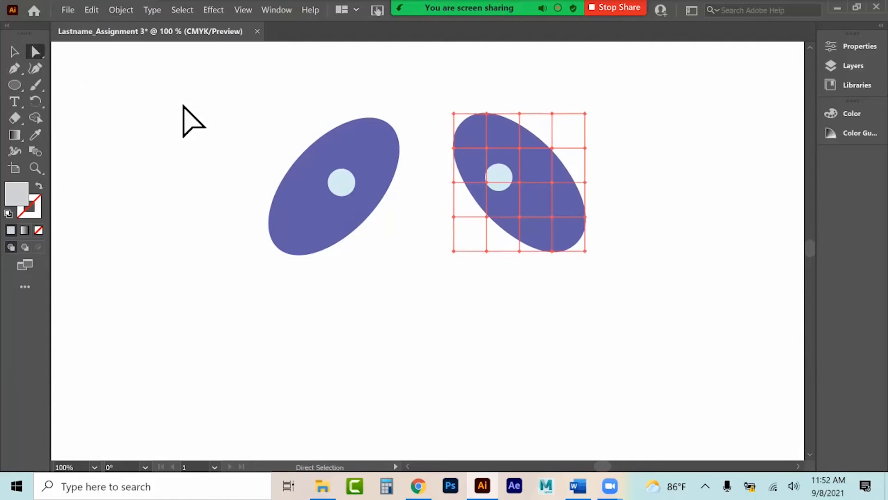
pyautogui.click(585, 148)
pyautogui.moveTo(585, 148); pyautogui.dragTo(587, 109)
pyautogui.moveTo(520, 113); pyautogui.dragTo(524, 67)
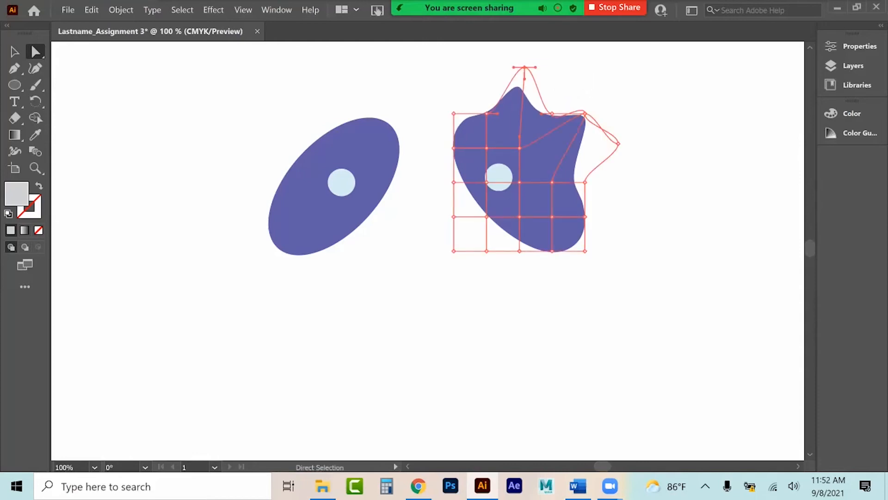
# Bend the left eye's outer edge inward by swinging the direction handle of its upper-left anchor point with Direct Selection
pyautogui.click(14, 52)
pyautogui.click(301, 199)
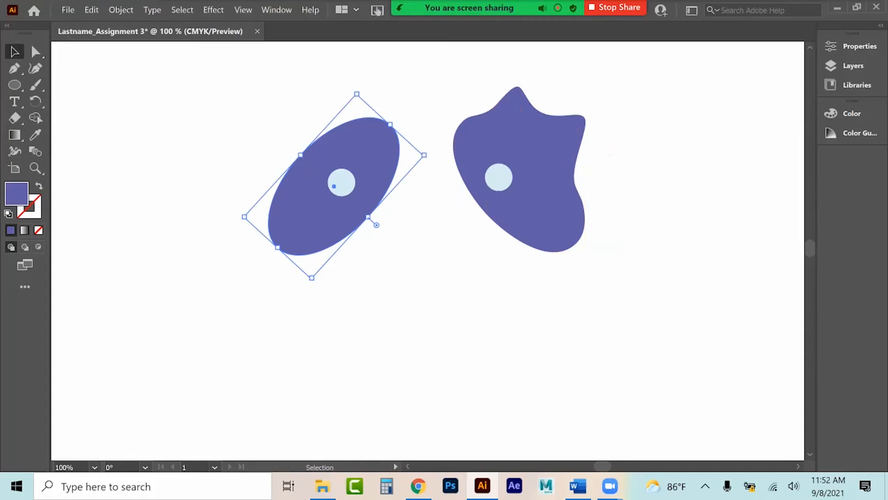
pyautogui.click(37, 57)
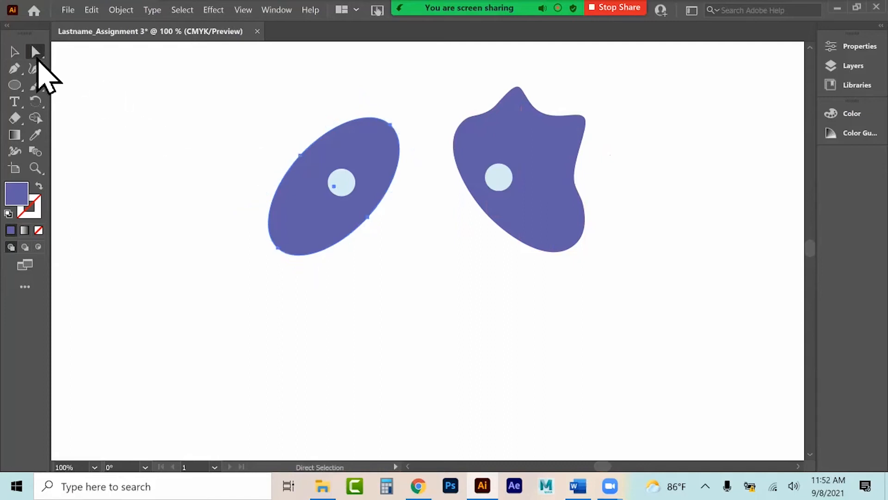
pyautogui.click(300, 156)
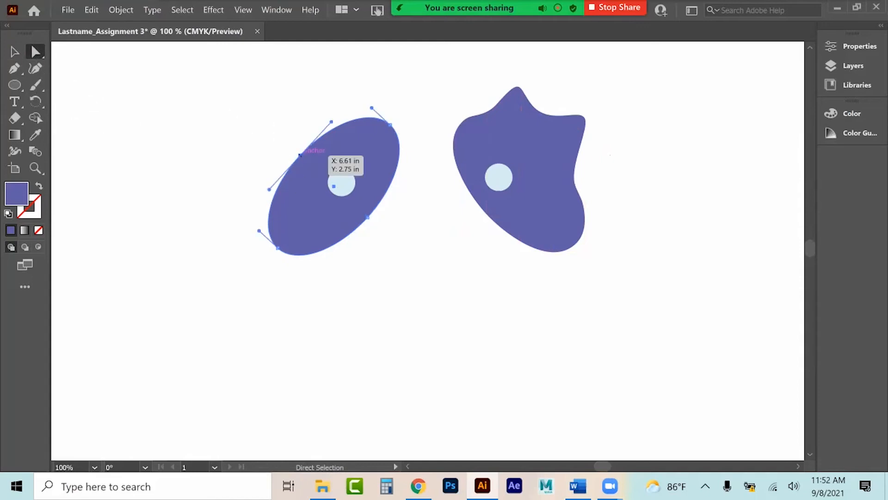
pyautogui.click(390, 125)
pyautogui.click(368, 216)
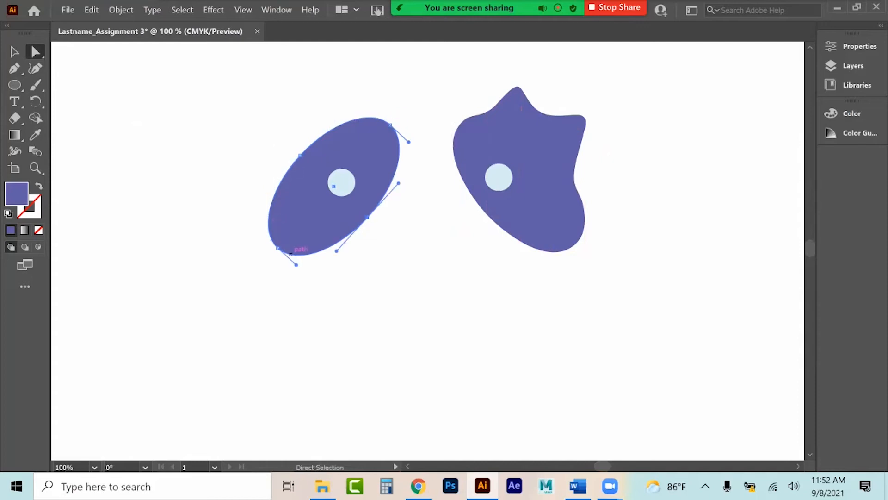
pyautogui.click(390, 125)
pyautogui.click(301, 155)
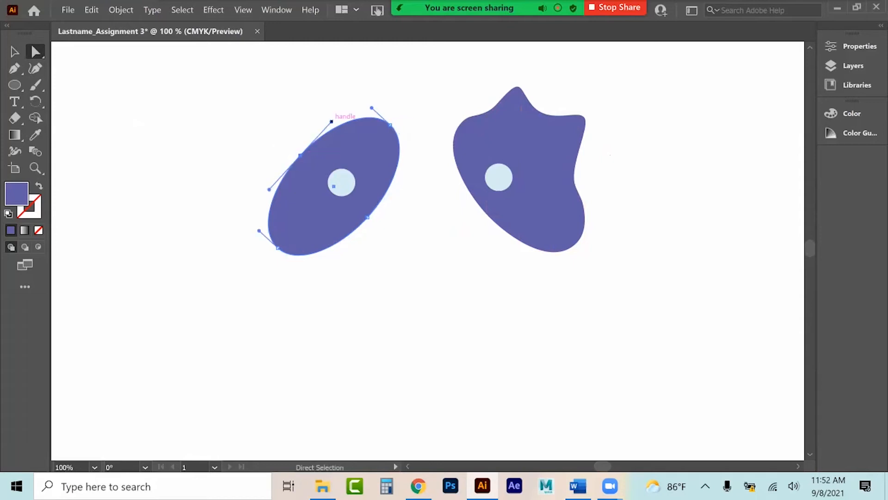
pyautogui.moveTo(332, 121); pyautogui.dragTo(279, 80)
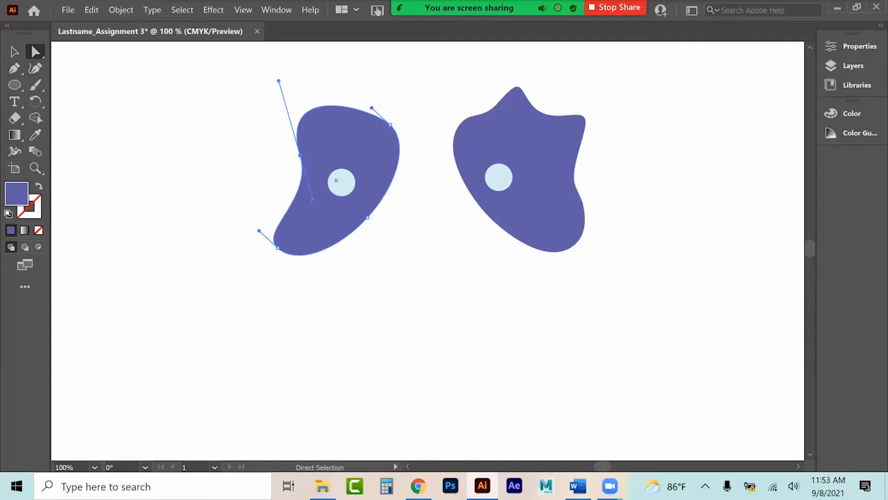
# Add an anchor point on the left eye's upper edge and pull it down toward the pupil
pyautogui.click(16, 69)
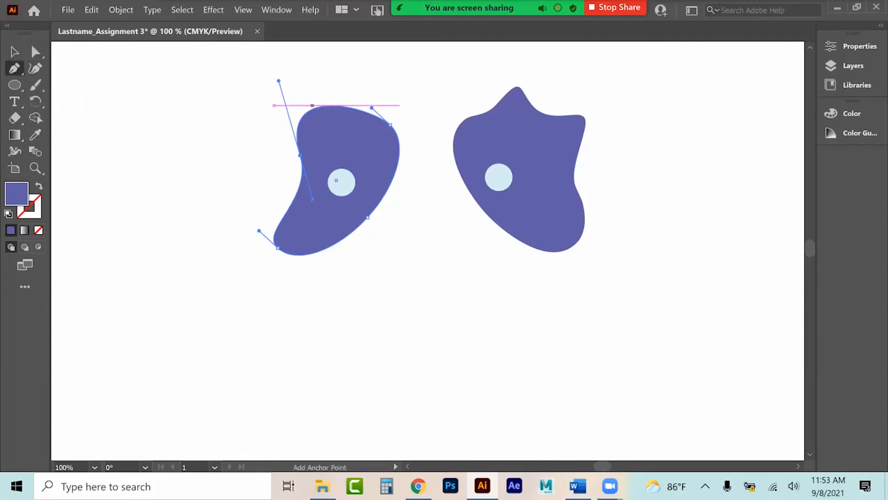
pyautogui.click(319, 108)
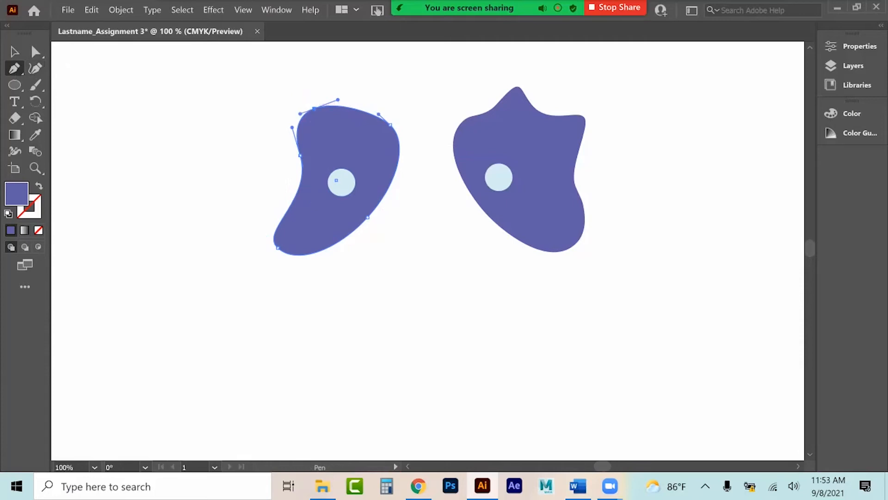
pyautogui.click(37, 51)
pyautogui.click(314, 107)
pyautogui.moveTo(315, 108); pyautogui.dragTo(359, 129)
pyautogui.moveTo(333, 166); pyautogui.dragTo(327, 162)
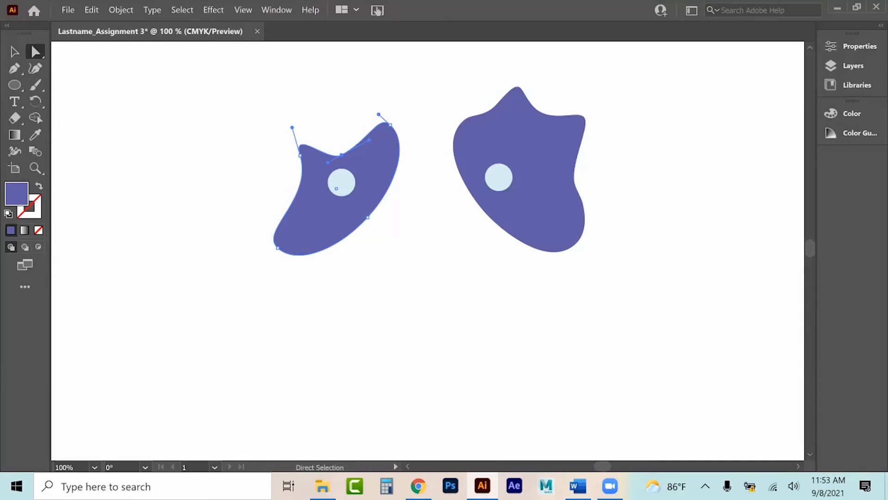
# Raise the left eye's added anchor point well above the pupil and lengthen its direction handles
pyautogui.moveTo(328, 162); pyautogui.dragTo(393, 336)
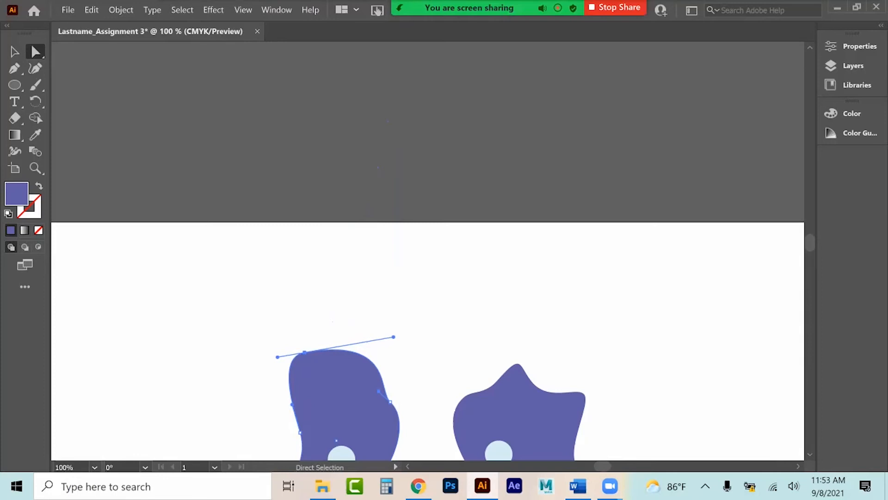
pyautogui.scroll(-1, 379, 416)
pyautogui.moveTo(380, 416); pyautogui.dragTo(411, 222)
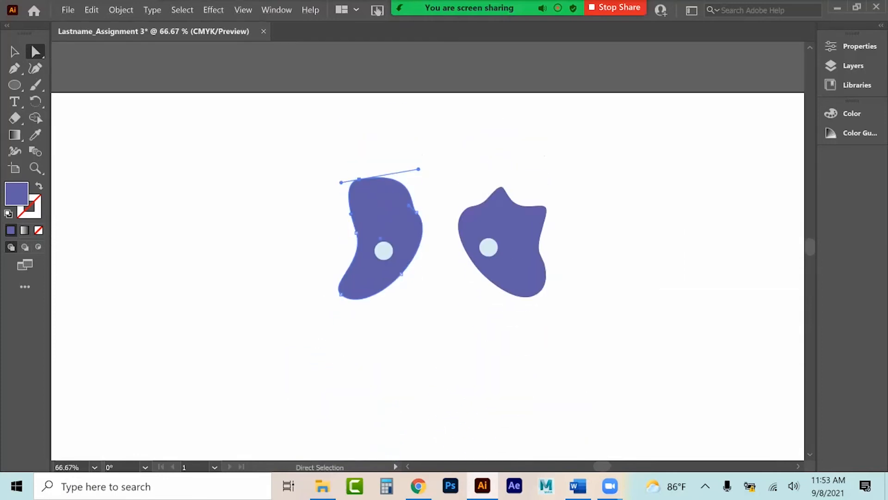
pyautogui.hotkey('ctrl', '=')
pyautogui.hotkey('ctrl', '=')
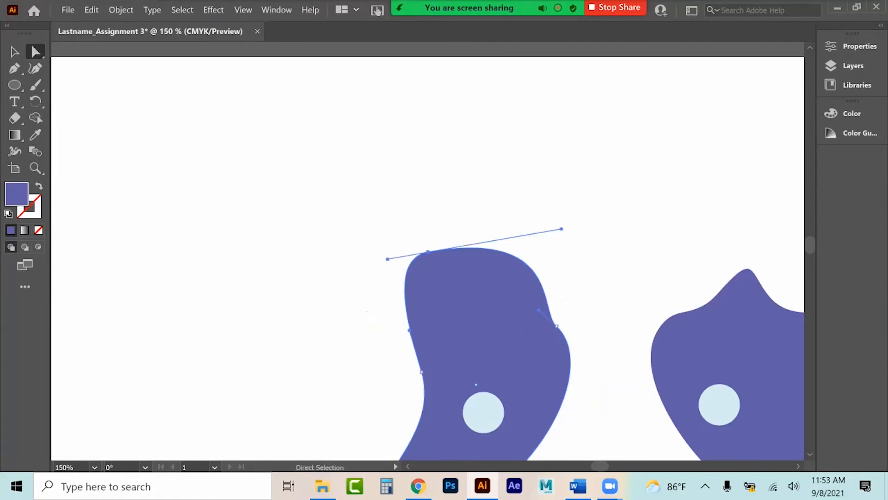
pyautogui.moveTo(388, 259); pyautogui.dragTo(357, 264)
pyautogui.moveTo(427, 252); pyautogui.dragTo(430, 202)
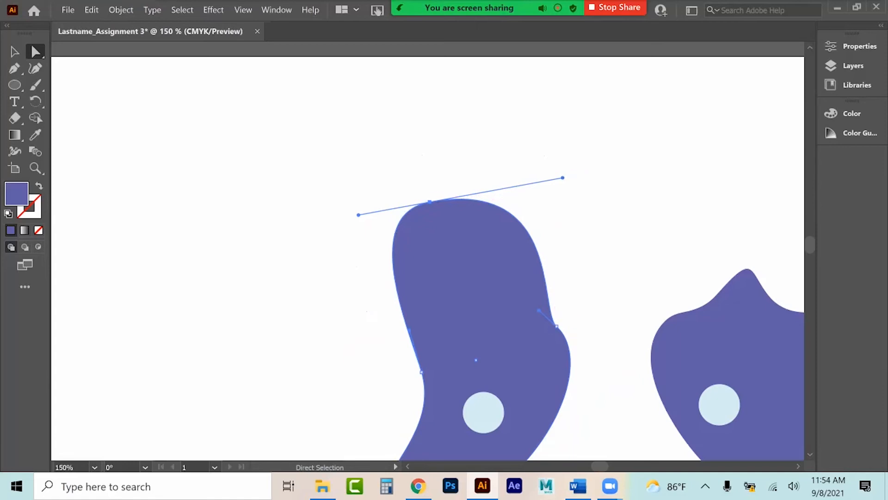
# Collapse both direction handles of the left eye's top anchor into a sharp corner and round that corner
pyautogui.moveTo(562, 177); pyautogui.dragTo(430, 202)
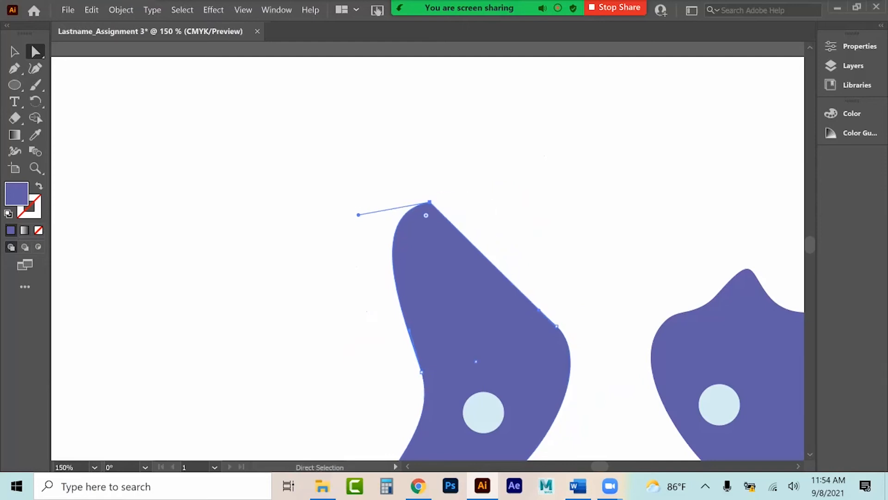
pyautogui.moveTo(359, 214); pyautogui.dragTo(429, 202)
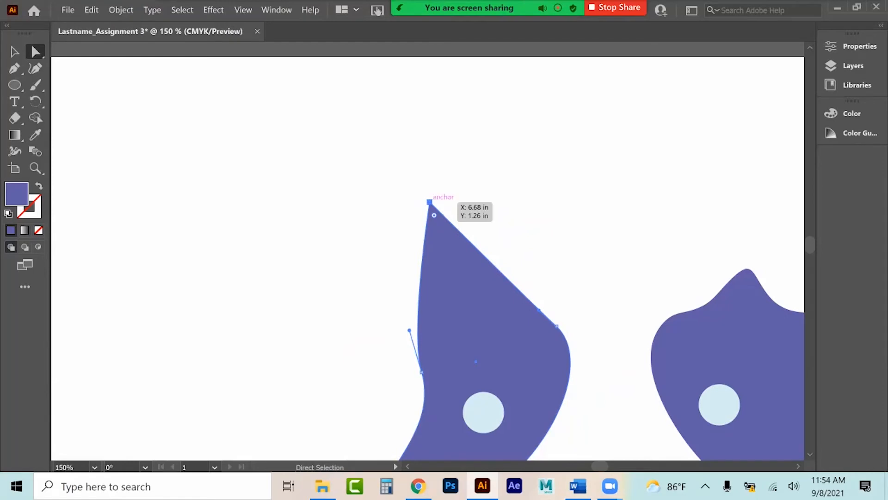
pyautogui.moveTo(434, 215); pyautogui.dragTo(464, 300)
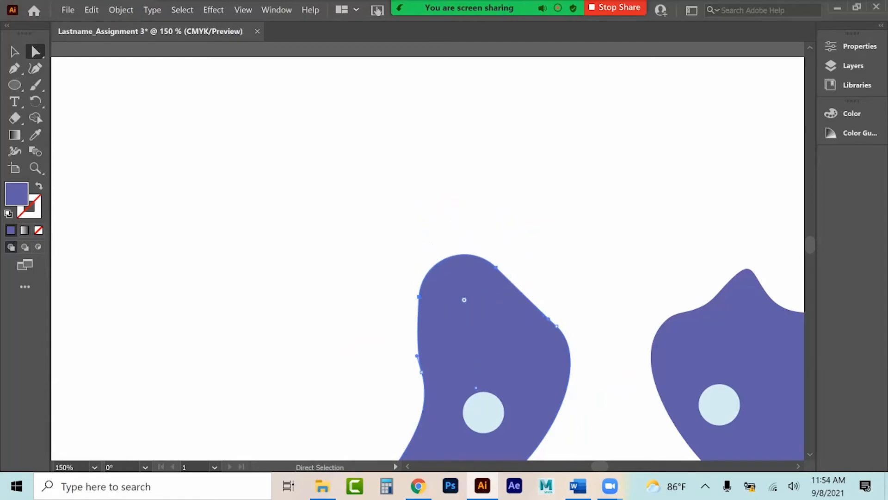
# Flatten the left eye's top by swinging the direction handles of its top anchor with Direct Selection, and deselect the shape
pyautogui.click(496, 267)
pyautogui.moveTo(522, 293); pyautogui.dragTo(549, 320)
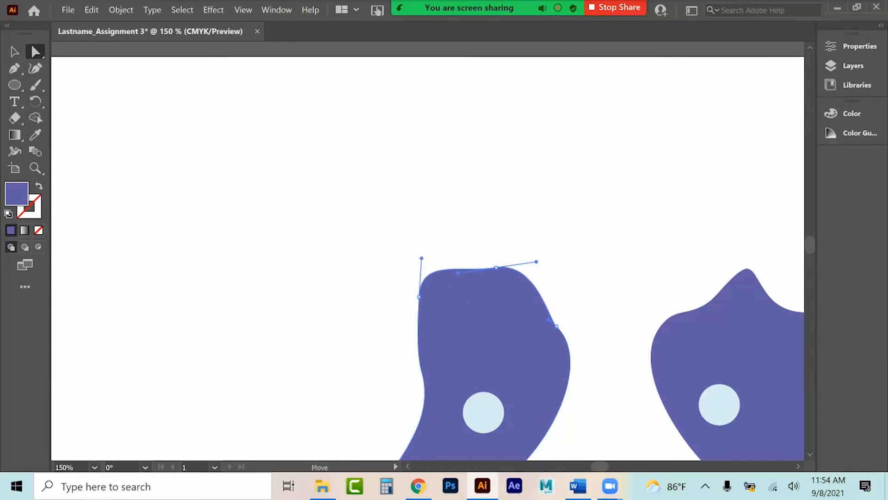
pyautogui.click(14, 52)
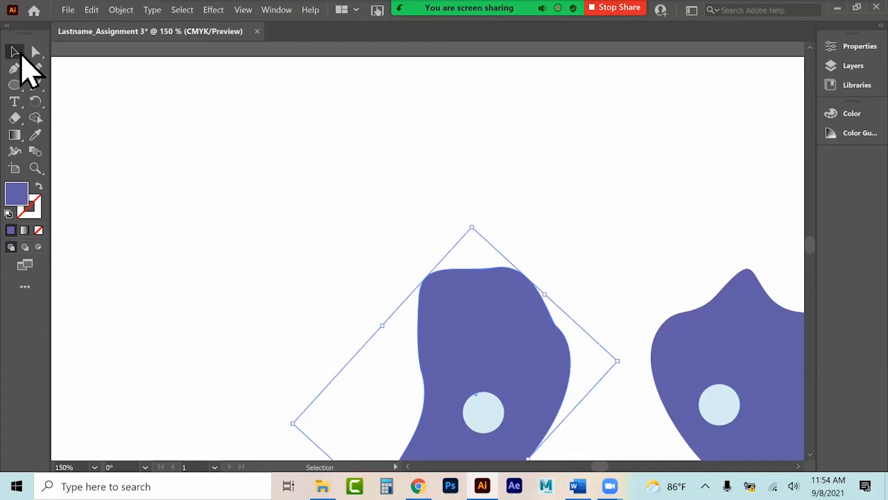
pyautogui.scroll(-5, 280, 172)
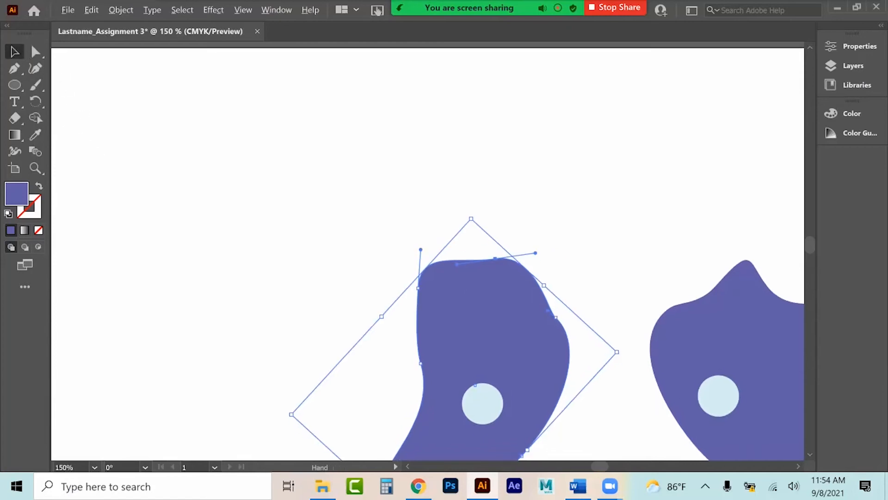
pyautogui.click(201, 148)
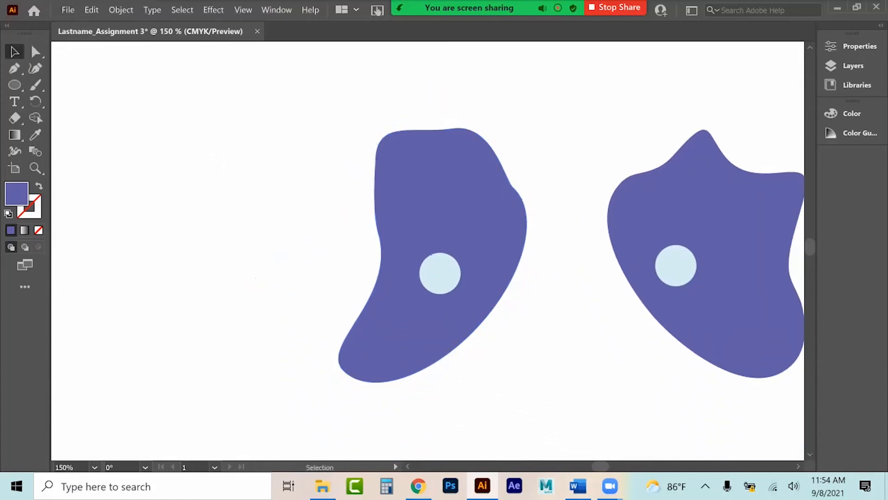
# Draw an ellipse overlapping the left eye's upper-left edge, nudge it slightly upward, and select it together with the eye shape
pyautogui.click(455, 233)
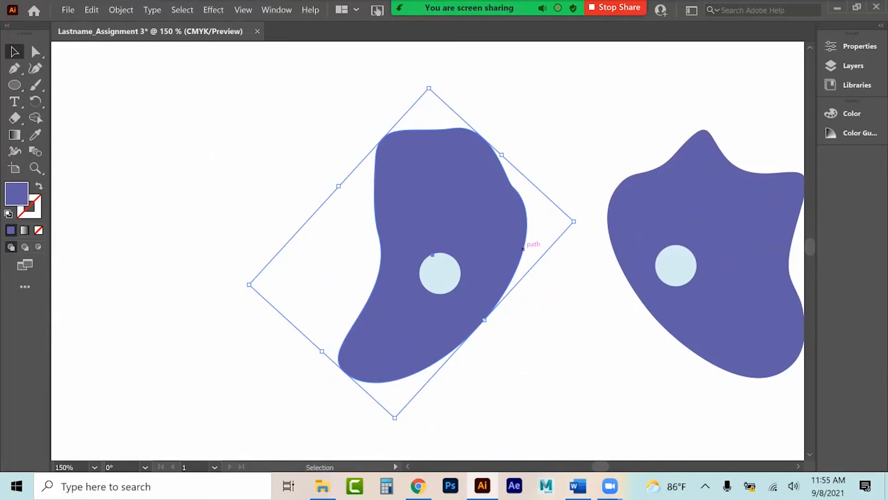
pyautogui.click(14, 85)
pyautogui.moveTo(307, 159); pyautogui.dragTo(423, 255)
pyautogui.press('v')
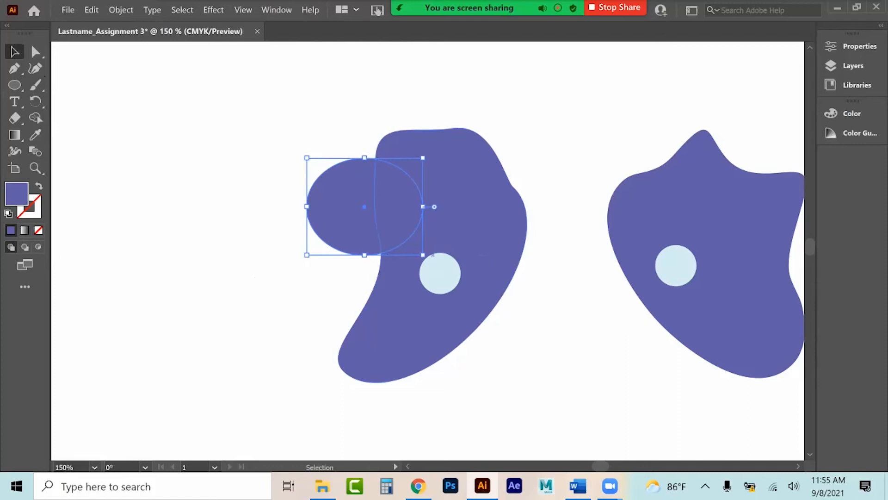
pyautogui.moveTo(409, 199); pyautogui.dragTo(403, 182)
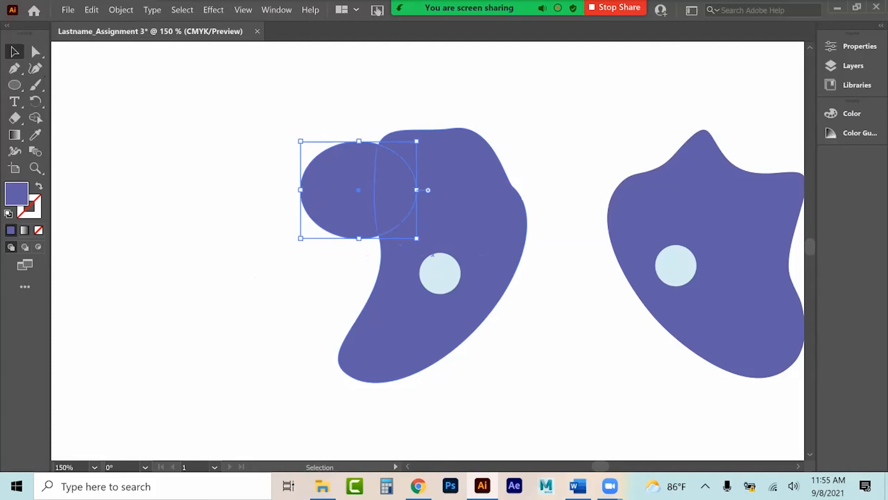
pyautogui.keyDown('shift'); pyautogui.click(433, 254); pyautogui.keyUp('shift')
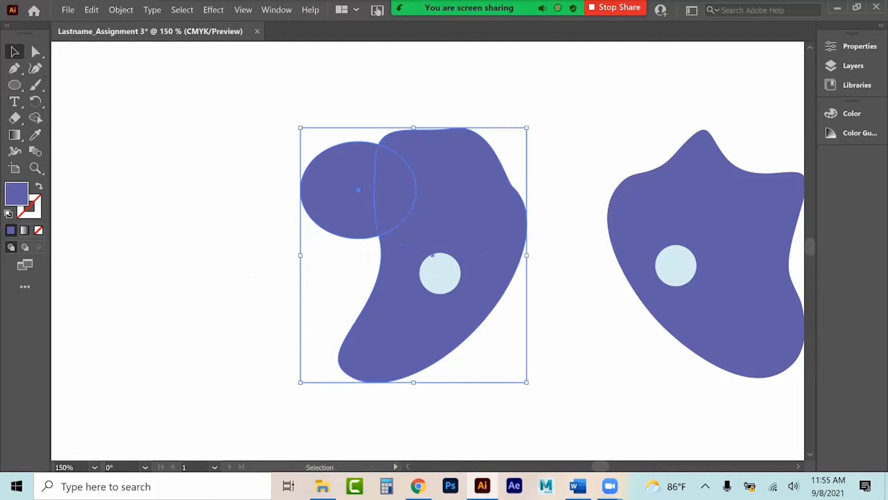
pyautogui.click(856, 46)
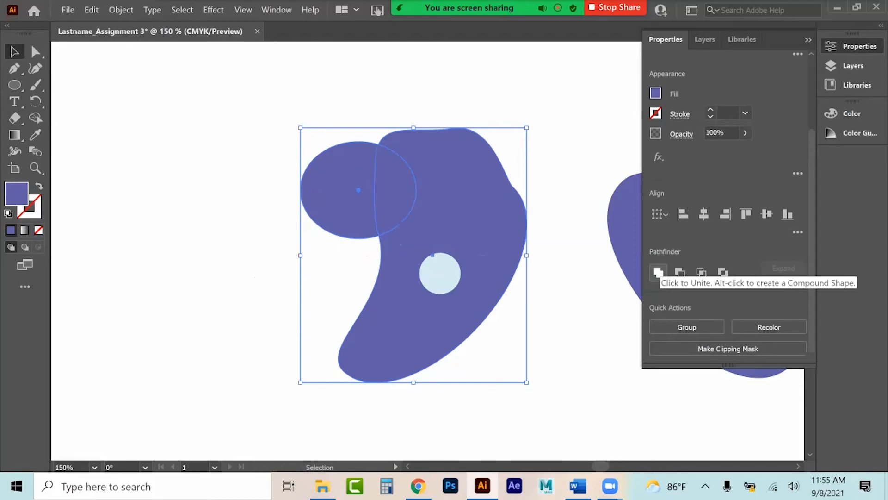
# Try the Pathfinder operations Unite, Minus Front and Intersect on the ellipse and eye shape, undoing each one
pyautogui.click(657, 271)
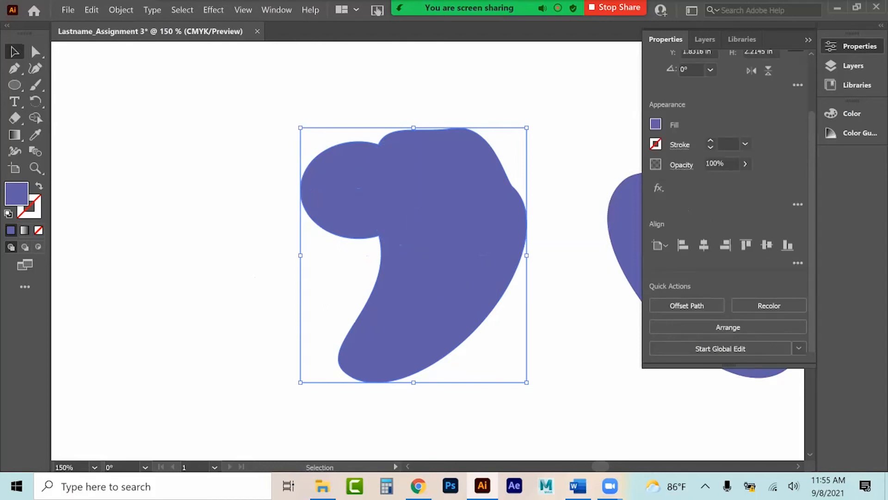
pyautogui.hotkey('ctrl', 'z')
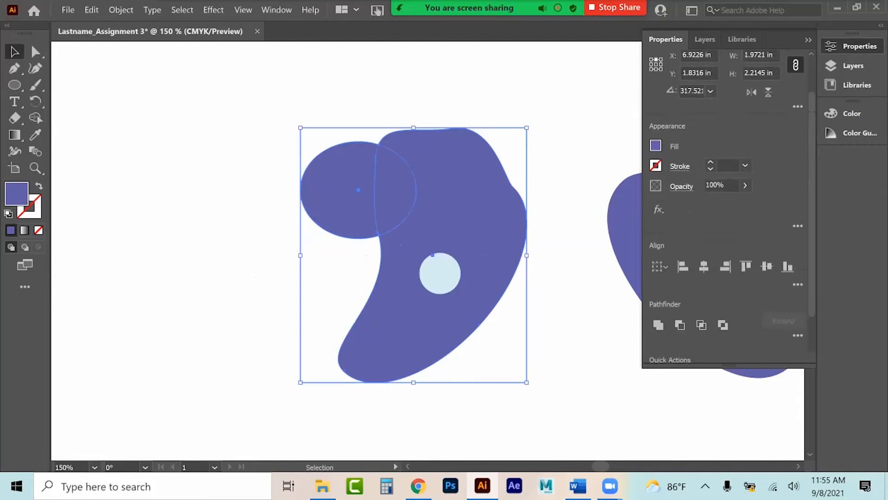
pyautogui.click(679, 325)
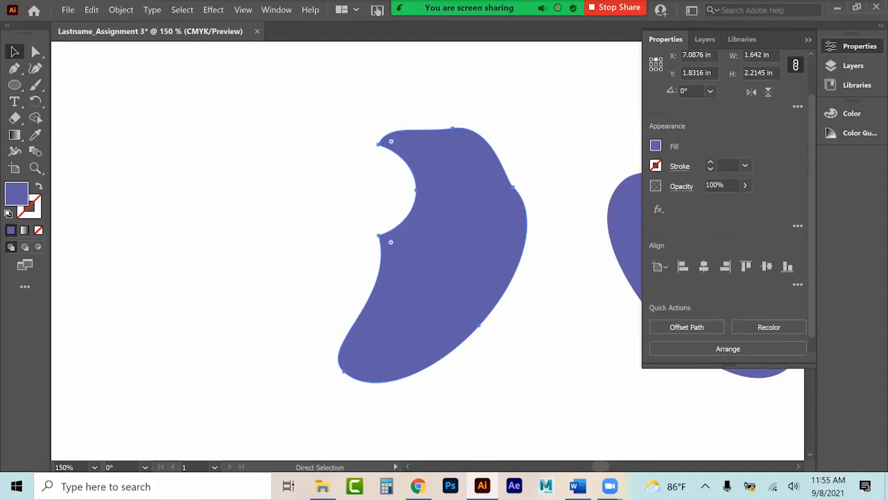
pyautogui.hotkey('ctrl', 'z')
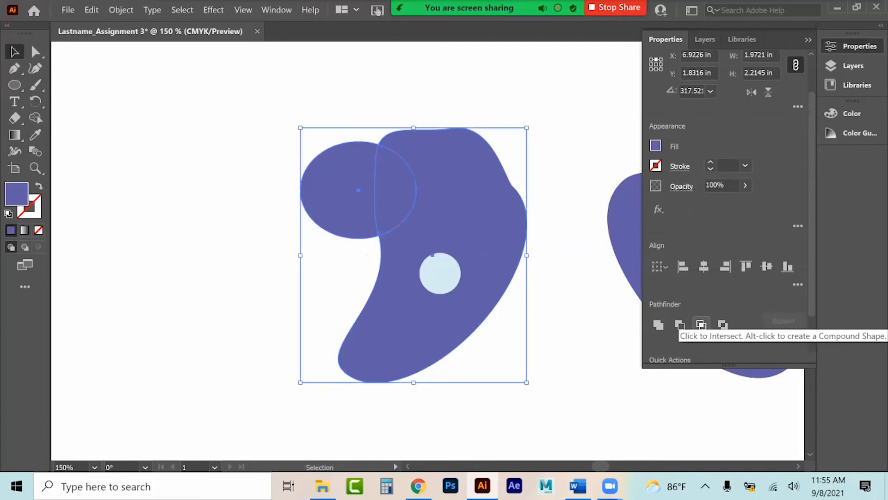
pyautogui.click(702, 325)
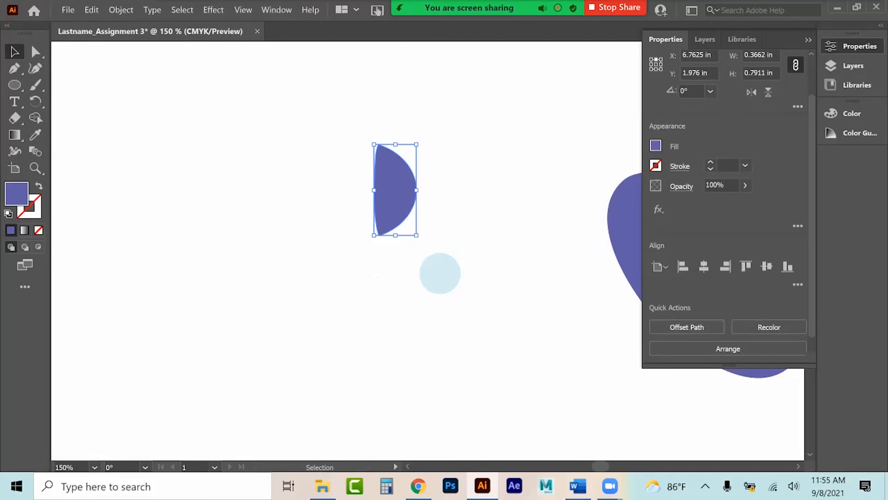
pyautogui.hotkey('ctrl', 'z')
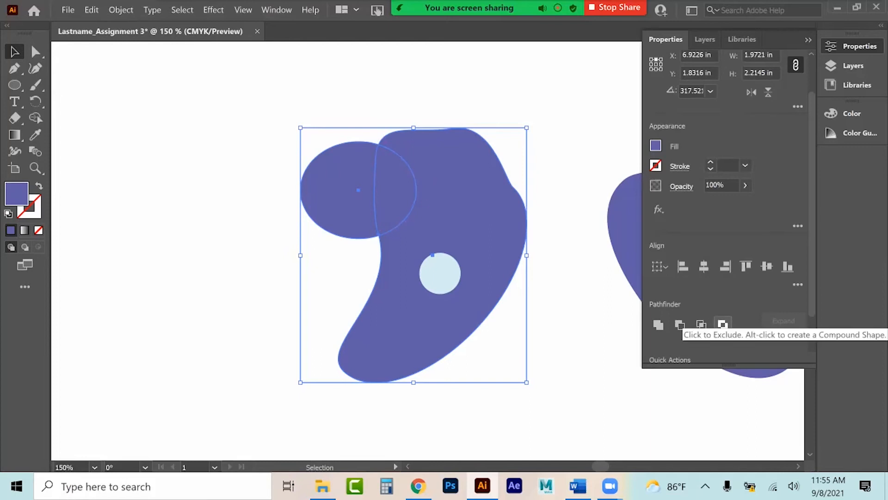
# Exclude the overlap between the ellipse and the eye shape, and shift the combined shape left, off its pupil
pyautogui.click(723, 324)
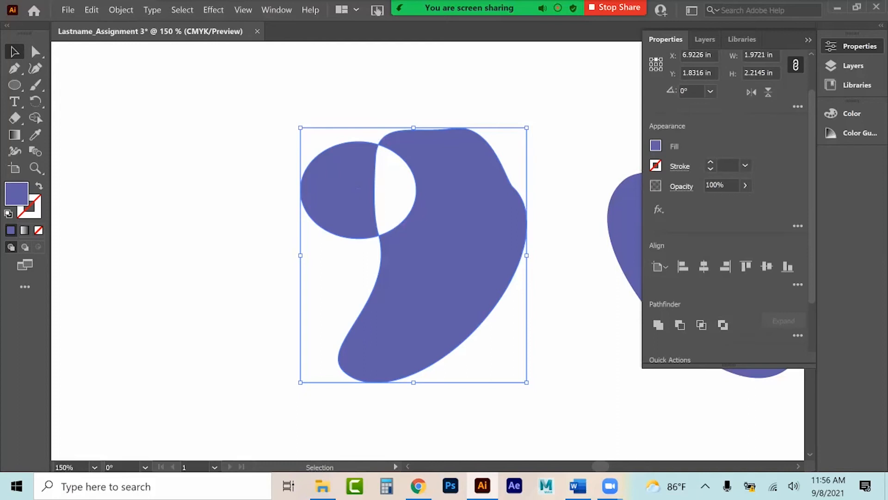
pyautogui.click(808, 39)
pyautogui.moveTo(483, 244); pyautogui.dragTo(384, 241)
# Delete the right eye together with its pupil
pyautogui.click(713, 245)
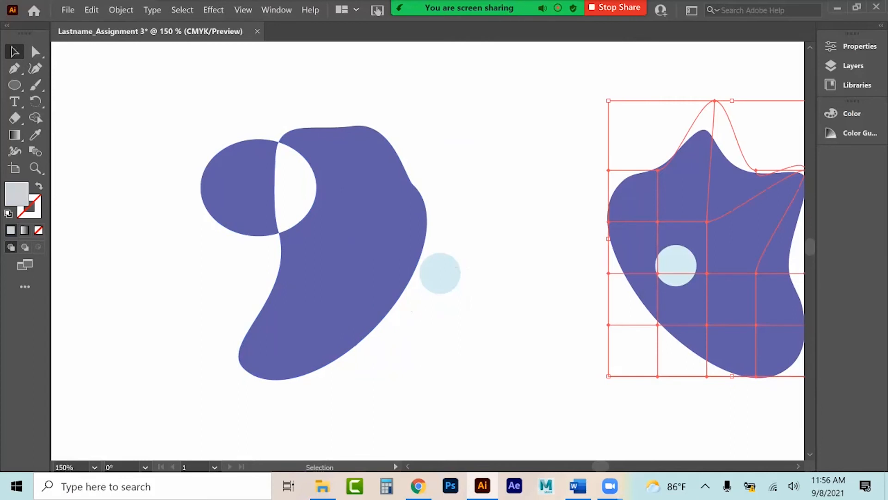
pyautogui.press('Delete')
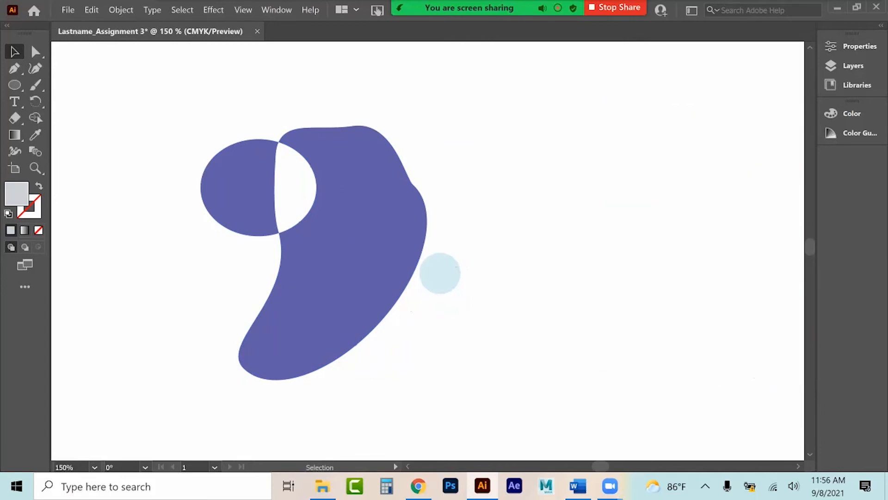
# Move the light blue pupil onto the middle of the combined shape and place it above the shape's group in Layer 1
pyautogui.click(440, 272)
pyautogui.moveTo(440, 272); pyautogui.dragTo(505, 214)
pyautogui.click(372, 222)
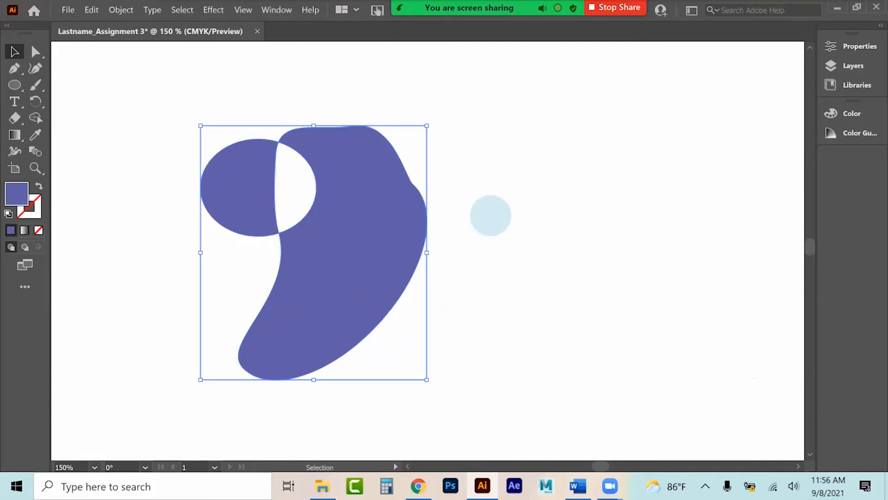
pyautogui.moveTo(490, 214); pyautogui.dragTo(336, 235)
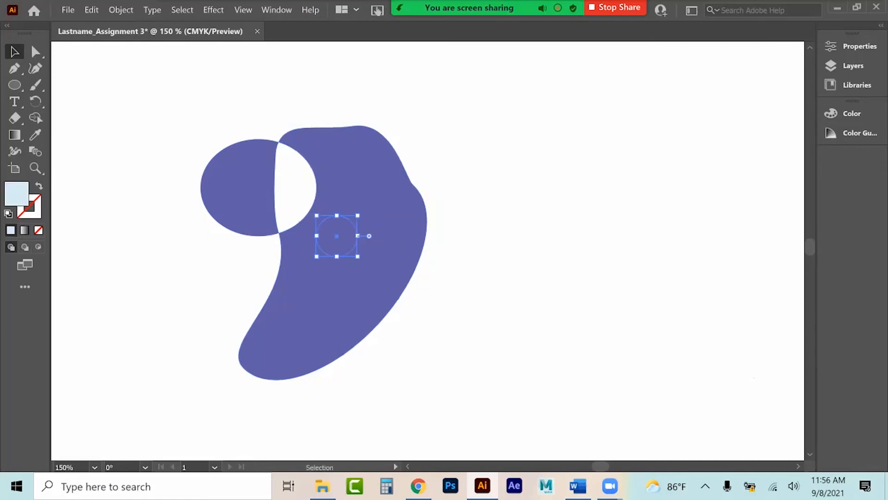
pyautogui.click(854, 65)
pyautogui.moveTo(750, 91); pyautogui.dragTo(750, 111)
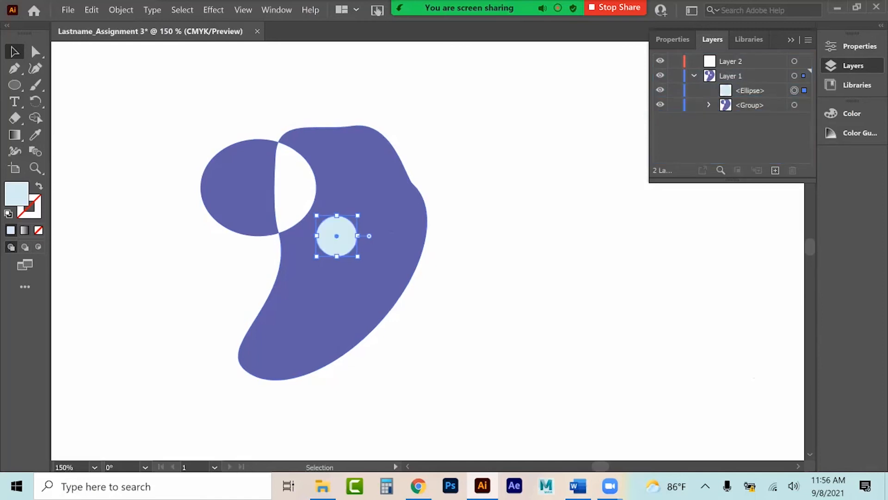
# Select the purple group and configure the Eraser tool with angle -46°, roundness 35% and size 26 pt
pyautogui.click(243, 189)
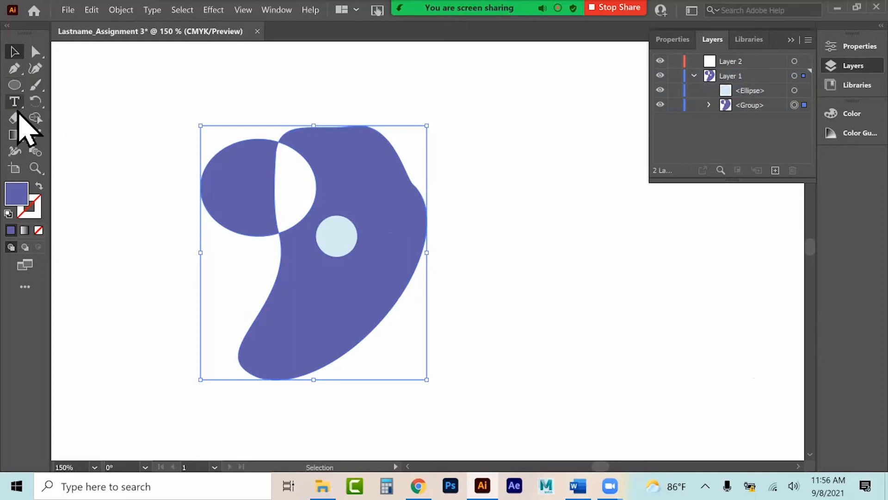
pyautogui.click(14, 119)
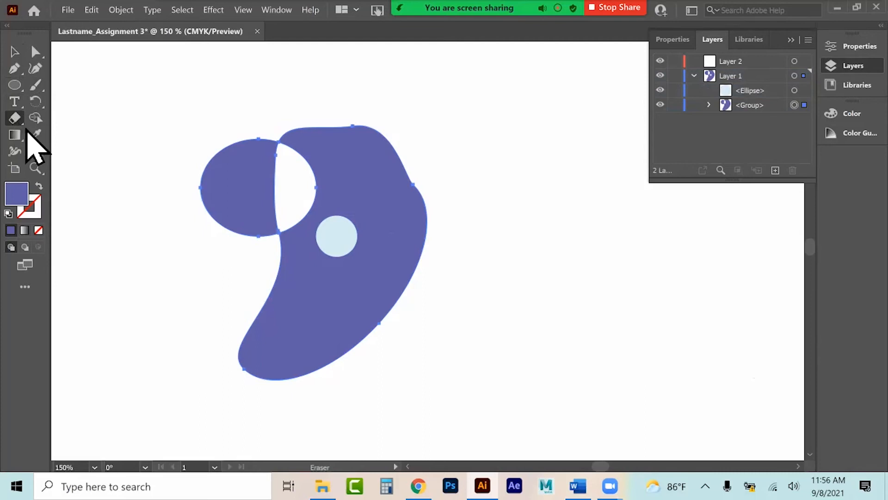
pyautogui.click(26, 129)
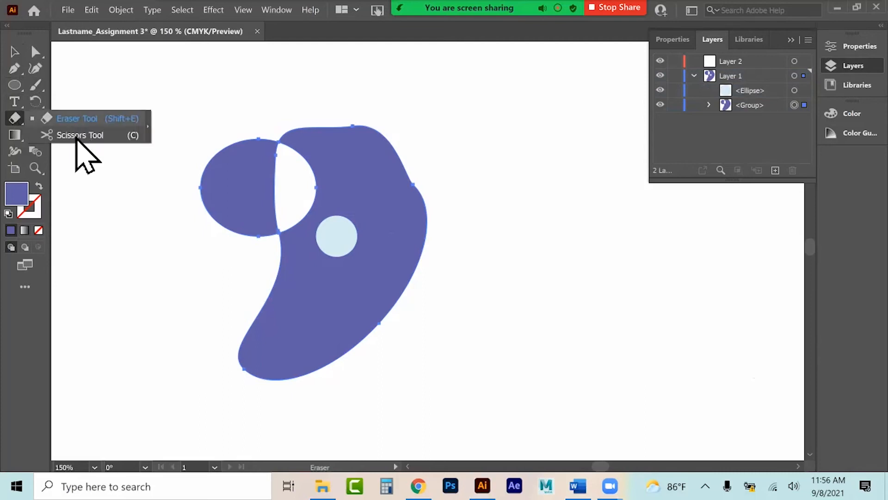
pyautogui.doubleClick(18, 121)
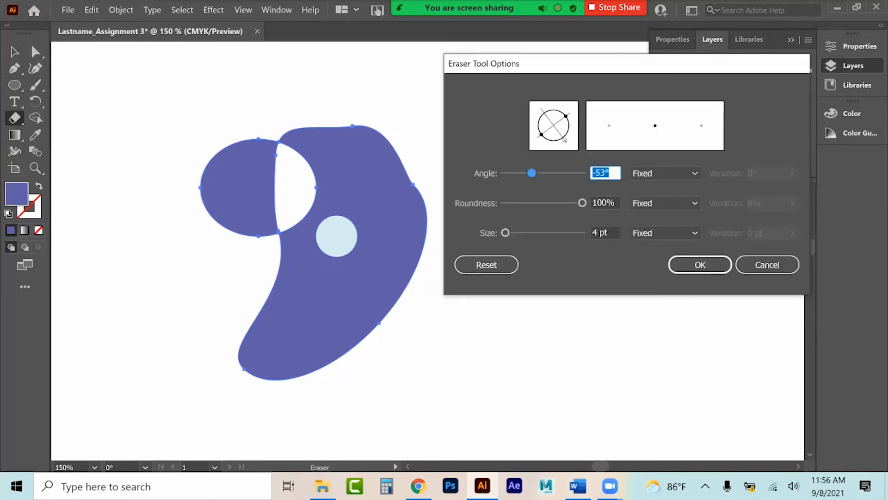
pyautogui.moveTo(583, 203)
pyautogui.mouseDown()
pyautogui.moveTo(532, 202)
pyautogui.moveTo(530, 173)
pyautogui.moveTo(542, 173)
pyautogui.moveTo(533, 173)
pyautogui.mouseUp()
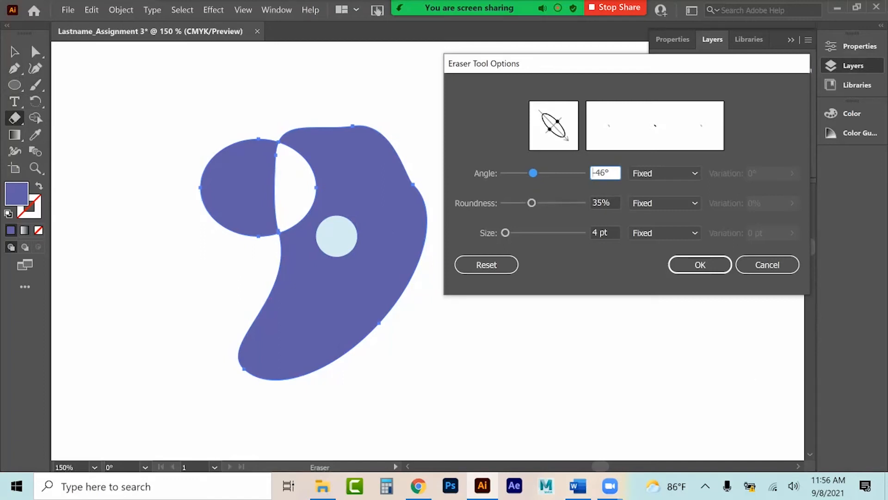
pyautogui.moveTo(505, 233)
pyautogui.mouseDown()
pyautogui.moveTo(529, 232)
pyautogui.moveTo(513, 232)
pyautogui.mouseUp()
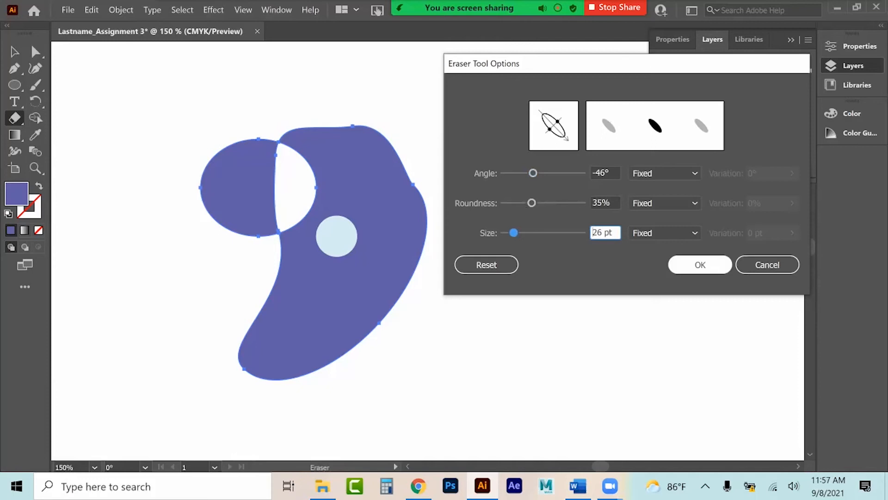
pyautogui.press('Return')
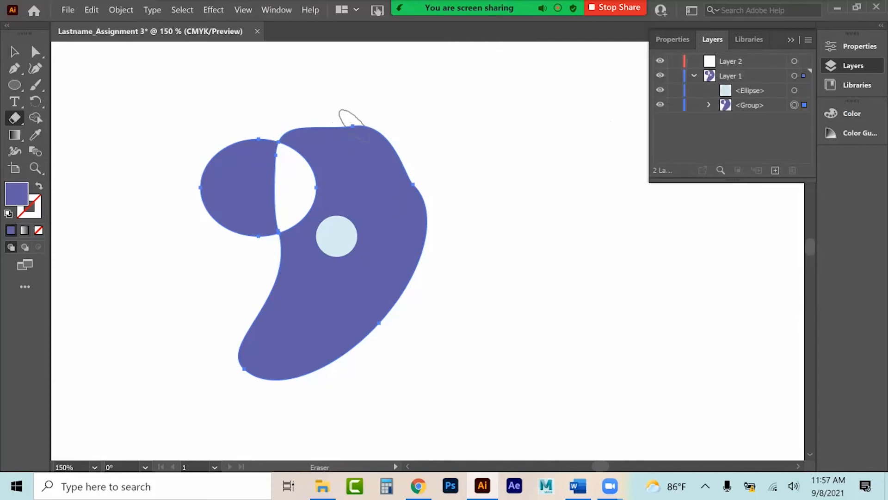
# Erase a curved strip down the right side of the purple shape, cutting off a sliver, and deselect everything
pyautogui.moveTo(400, 143)
pyautogui.mouseDown()
pyautogui.moveTo(388, 171)
pyautogui.moveTo(388, 215)
pyautogui.moveTo(417, 307)
pyautogui.moveTo(430, 324)
pyautogui.mouseUp()
pyautogui.click(14, 51)
pyautogui.click(190, 79)
# Ungroup the purple pieces and select the sliver, the main body and the ellipse part individually
pyautogui.click(415, 222)
pyautogui.rightClick(411, 226)
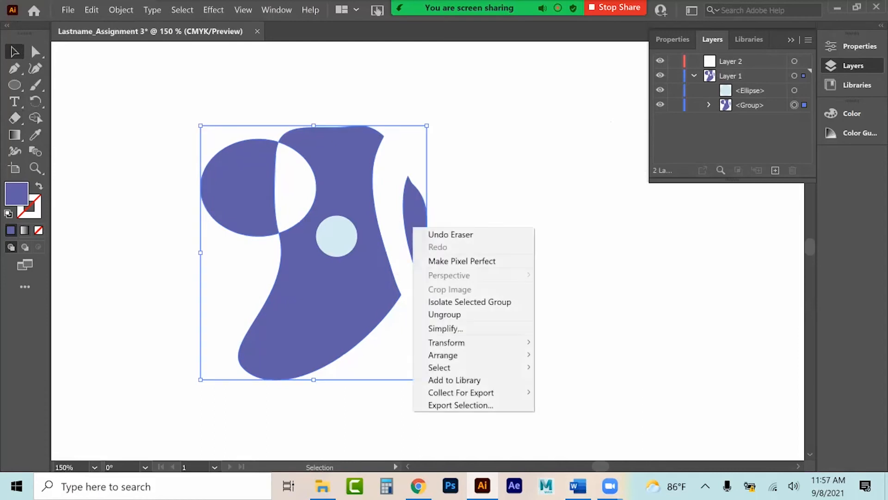
pyautogui.click(435, 313)
pyautogui.click(434, 313)
pyautogui.click(415, 224)
pyautogui.click(352, 278)
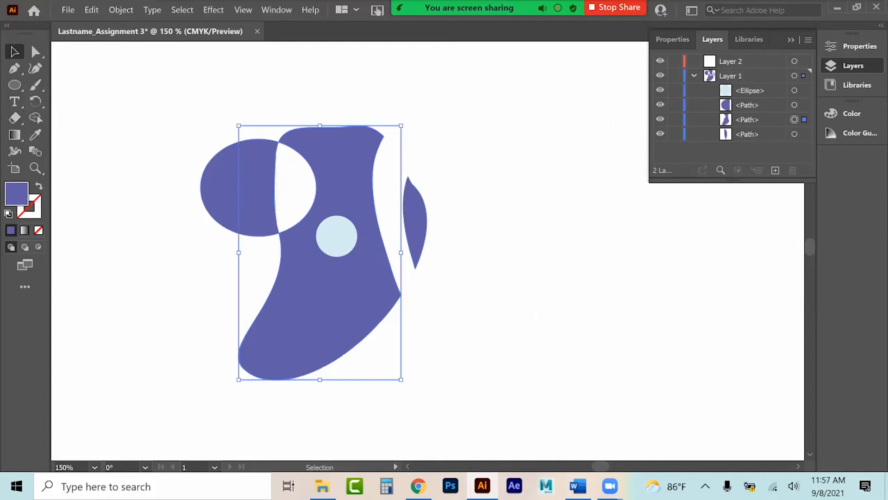
pyautogui.click(238, 188)
pyautogui.click(336, 282)
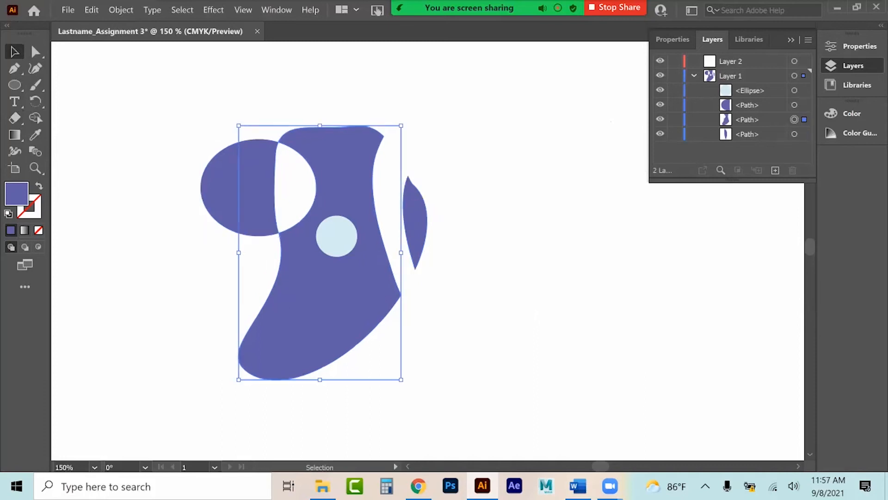
pyautogui.click(415, 224)
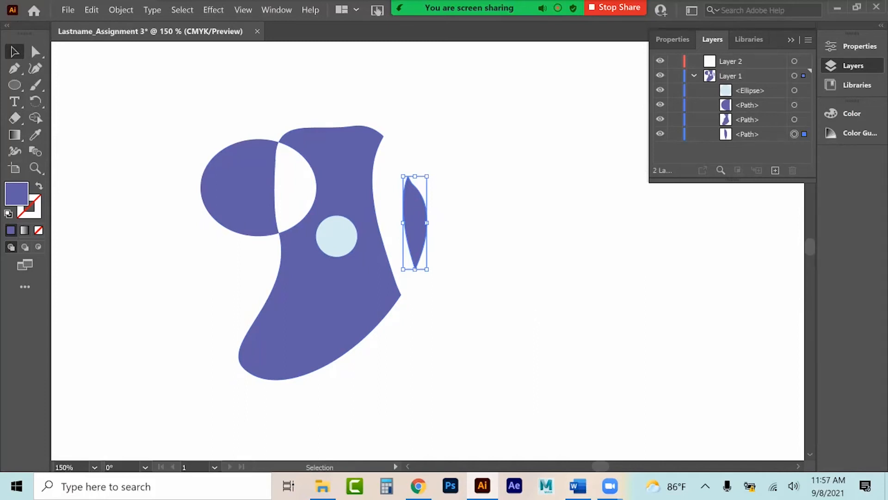
# Erase a notch from the pupil's lower-right edge and move the notched pupil slightly down
pyautogui.click(337, 235)
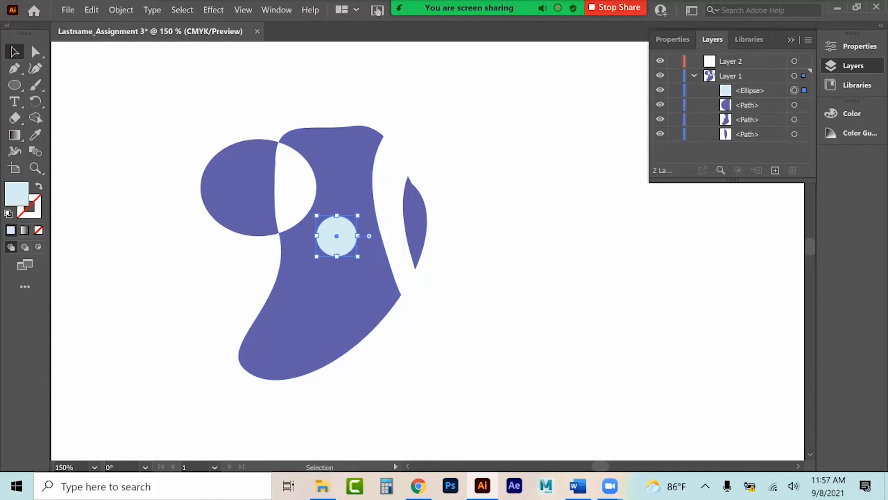
pyautogui.click(15, 118)
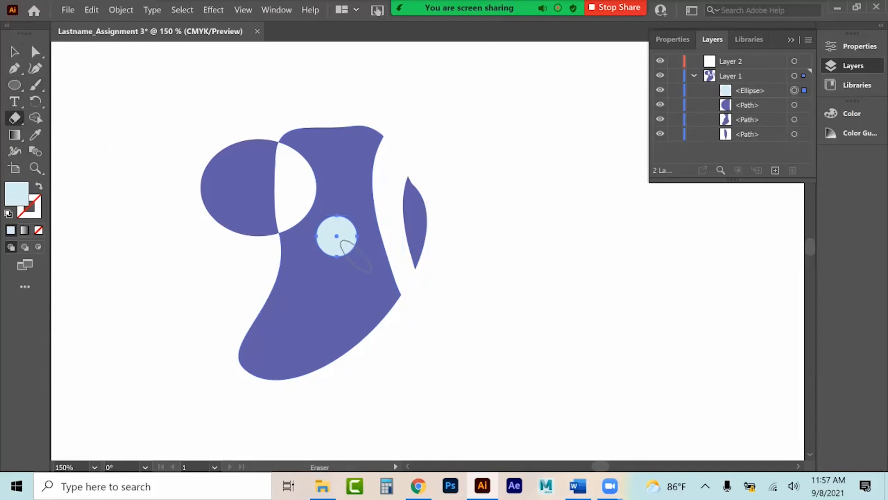
pyautogui.moveTo(355, 254); pyautogui.dragTo(345, 244)
pyautogui.click(15, 51)
pyautogui.click(213, 145)
pyautogui.moveTo(334, 247)
pyautogui.mouseDown()
pyautogui.moveTo(412, 148)
pyautogui.moveTo(337, 243)
pyautogui.mouseUp()
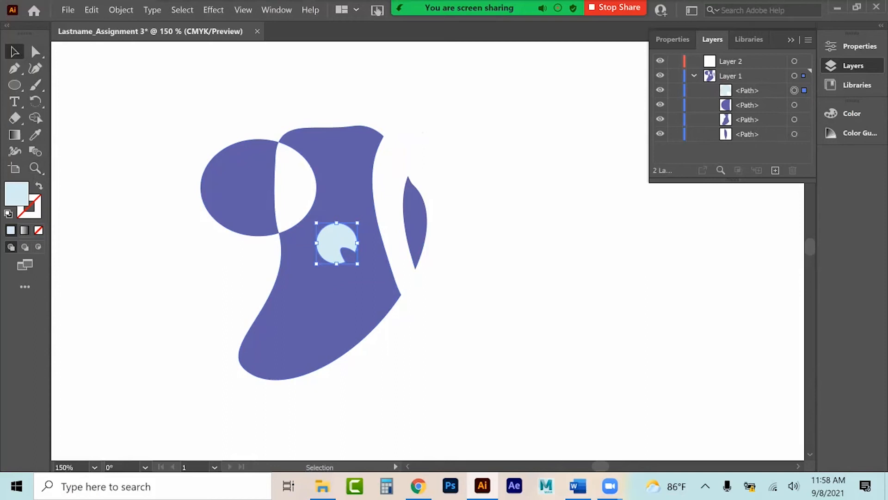
# Give the notched pupil a black stroke with a weight of 3 pt
pyautogui.click(29, 208)
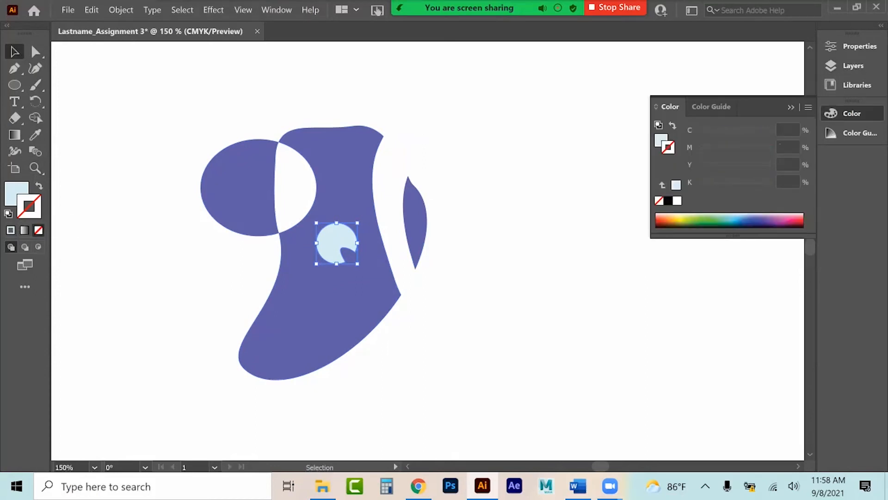
pyautogui.click(668, 201)
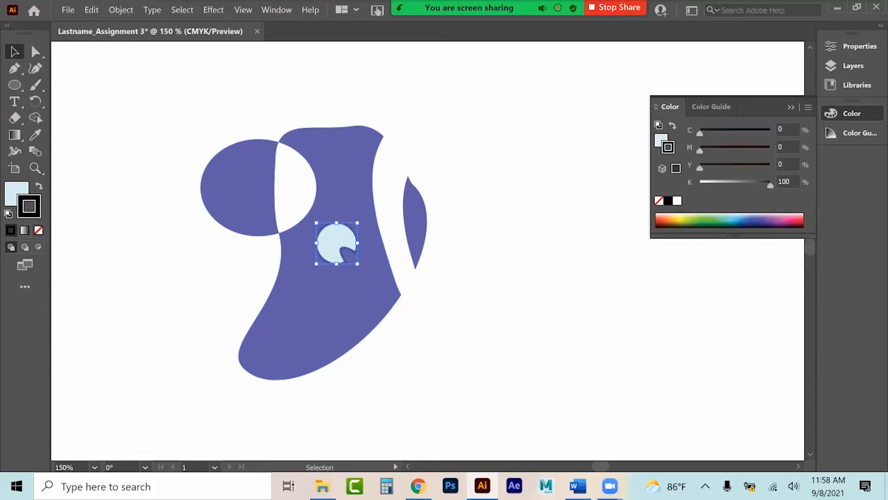
pyautogui.click(791, 107)
pyautogui.click(853, 46)
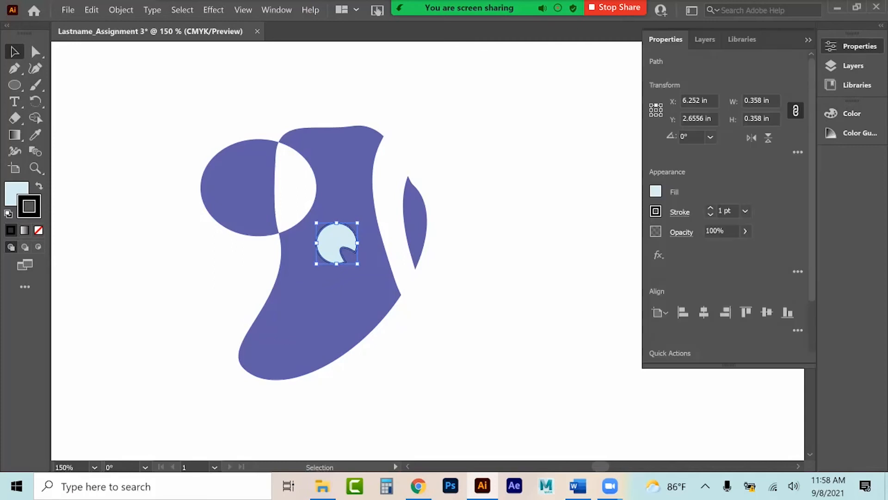
pyautogui.click(710, 208)
pyautogui.click(711, 207)
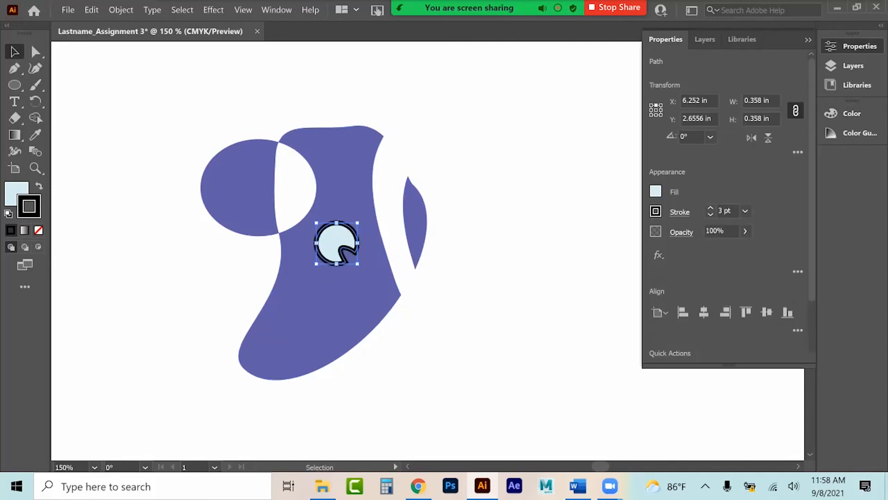
# Convert the pupil's stroke to a filled shape with Outline Stroke and reselect the resulting group
pyautogui.click(121, 9)
pyautogui.moveTo(194, 268)
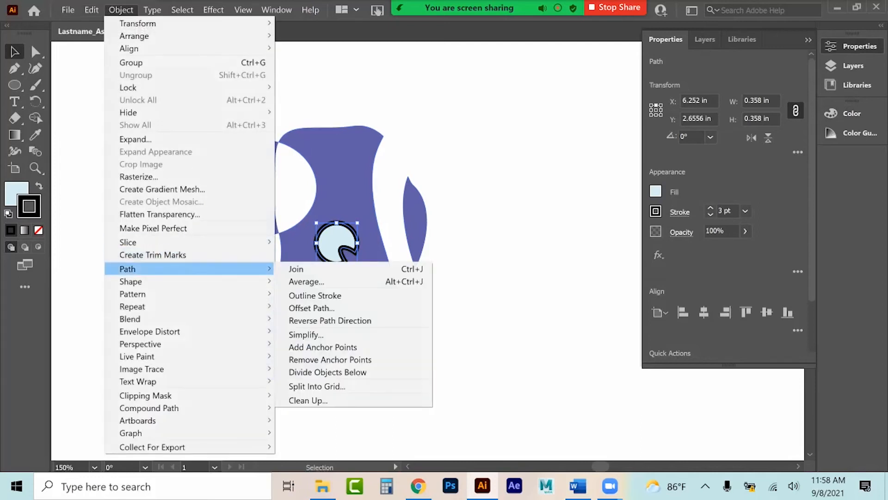
pyautogui.click(315, 295)
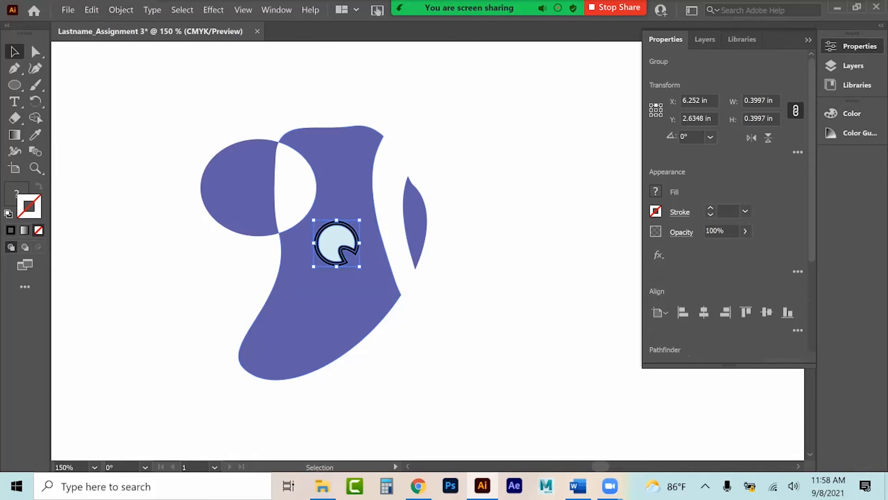
pyautogui.click(453, 232)
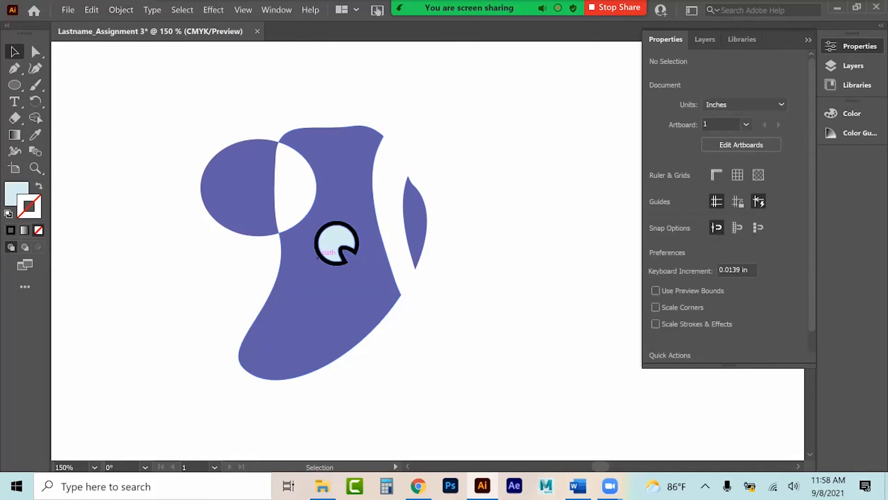
pyautogui.click(326, 255)
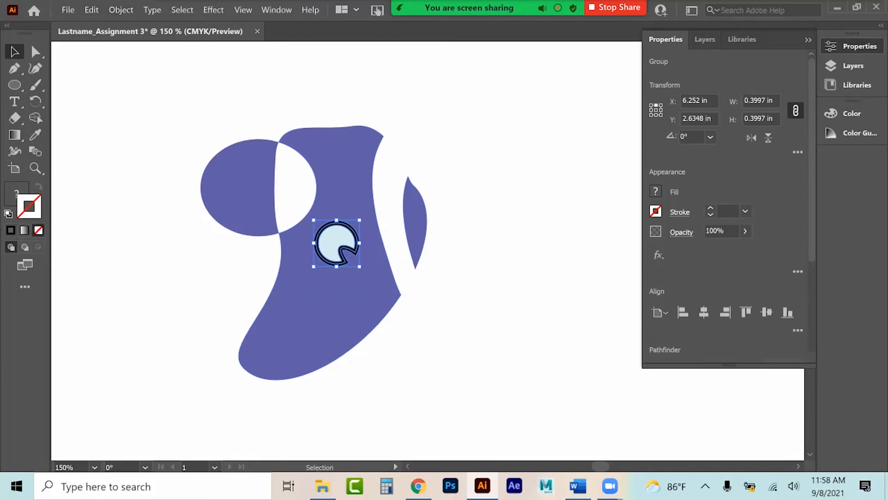
# Select all the artwork and delete it to clear the artboard
pyautogui.moveTo(127, 101); pyautogui.dragTo(306, 215)
pyautogui.hotkey('ctrl', 'z')
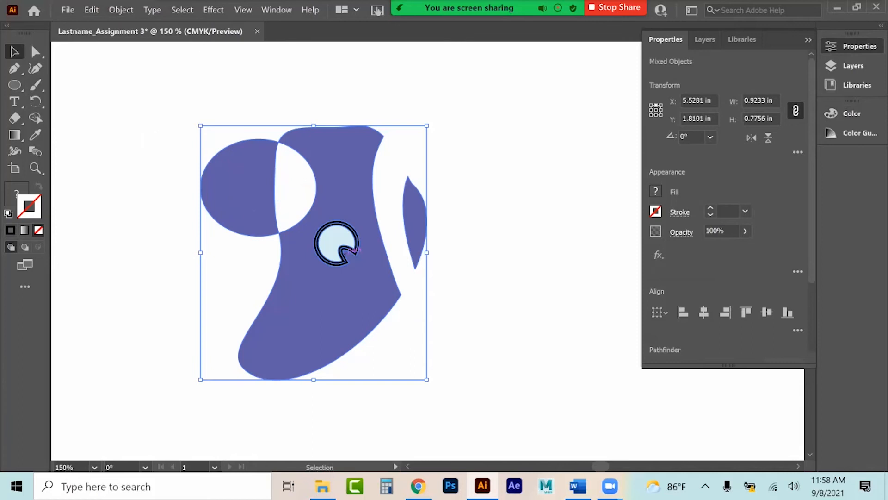
pyautogui.click(468, 227)
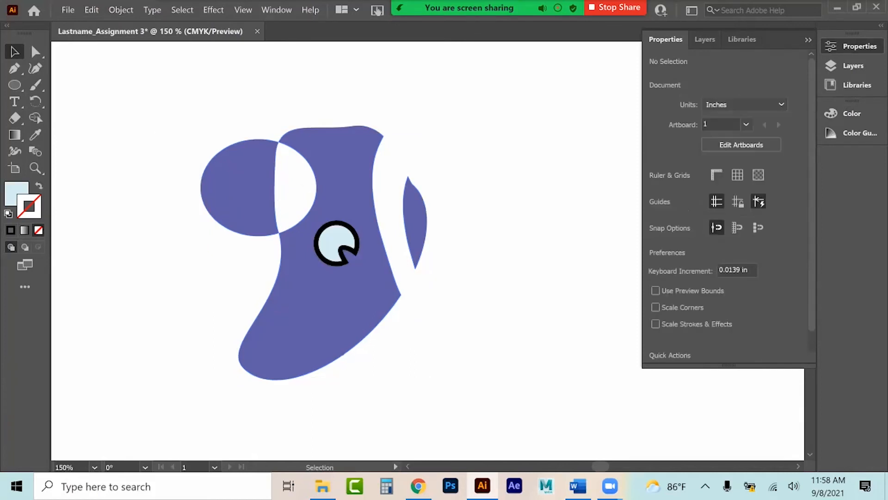
pyautogui.click(353, 226)
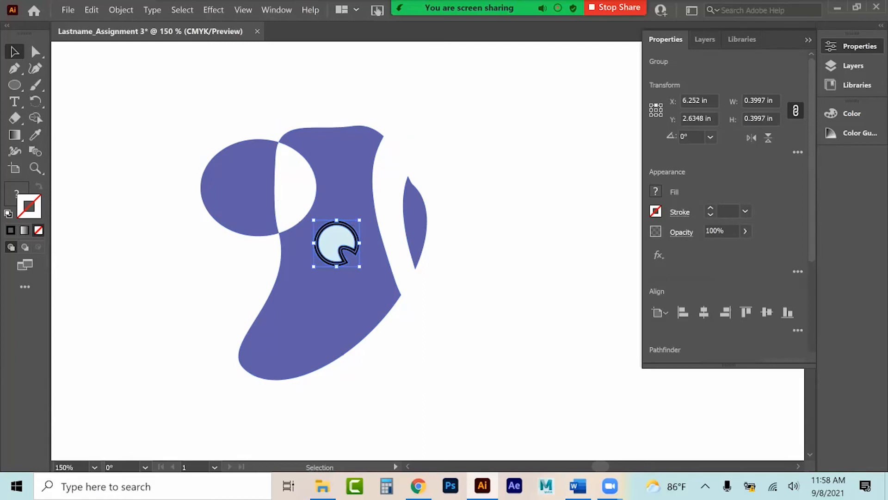
pyautogui.hotkey('ctrl', 'a')
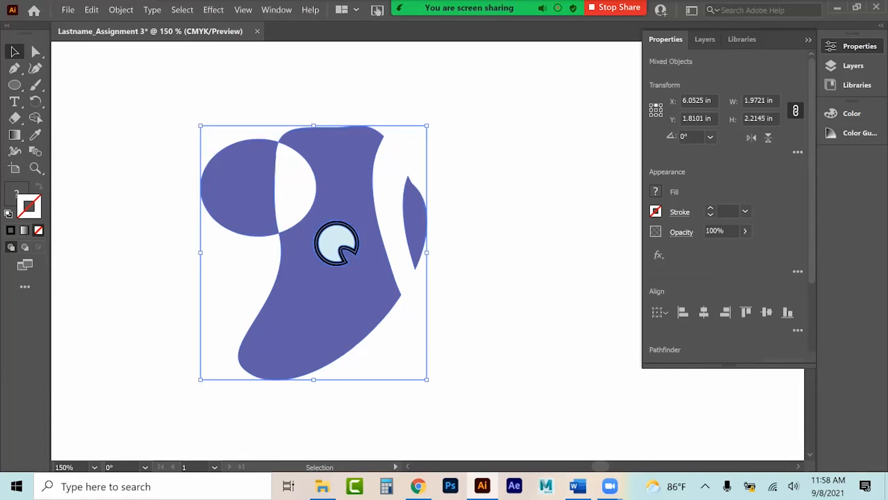
pyautogui.press('Delete')
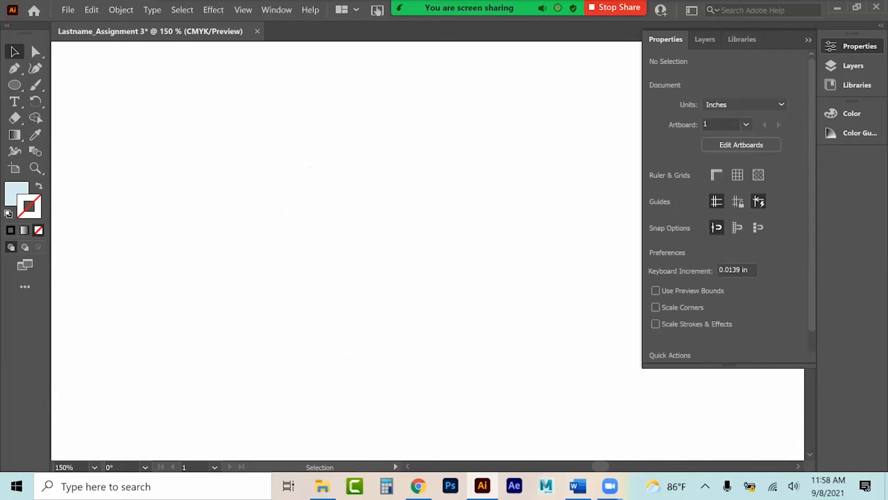
pyautogui.click(121, 10)
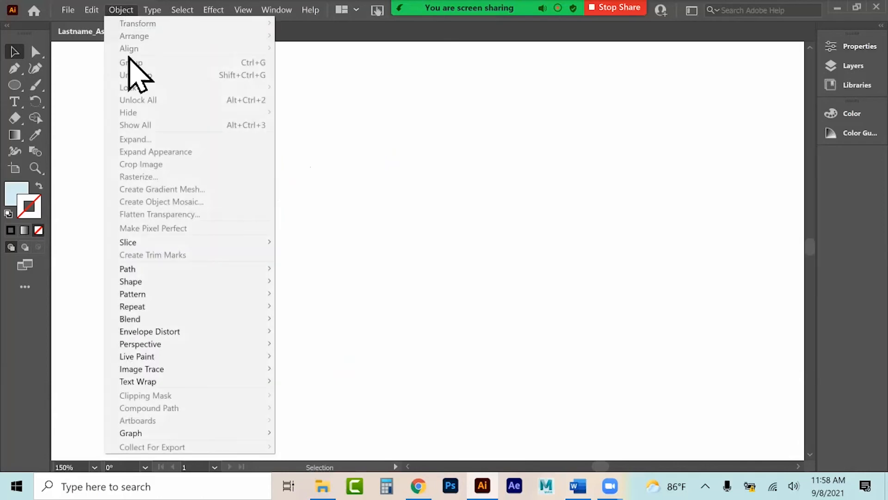
pyautogui.moveTo(139, 381)
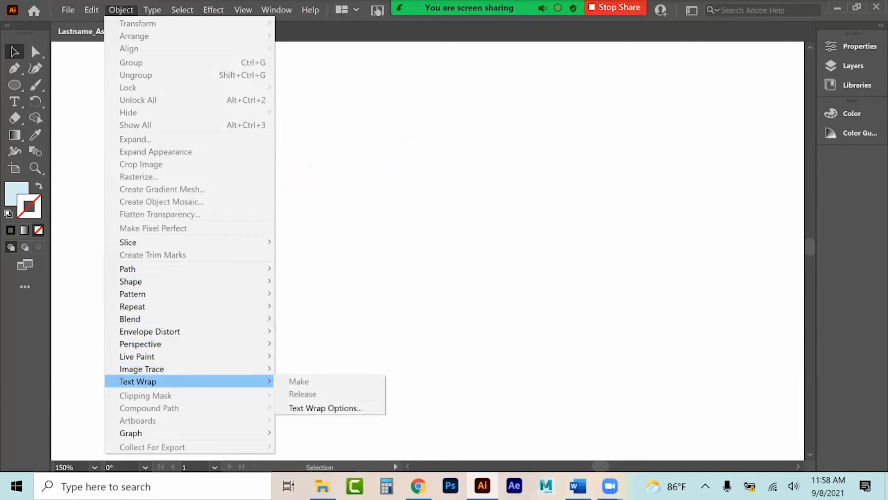
pyautogui.moveTo(139, 356)
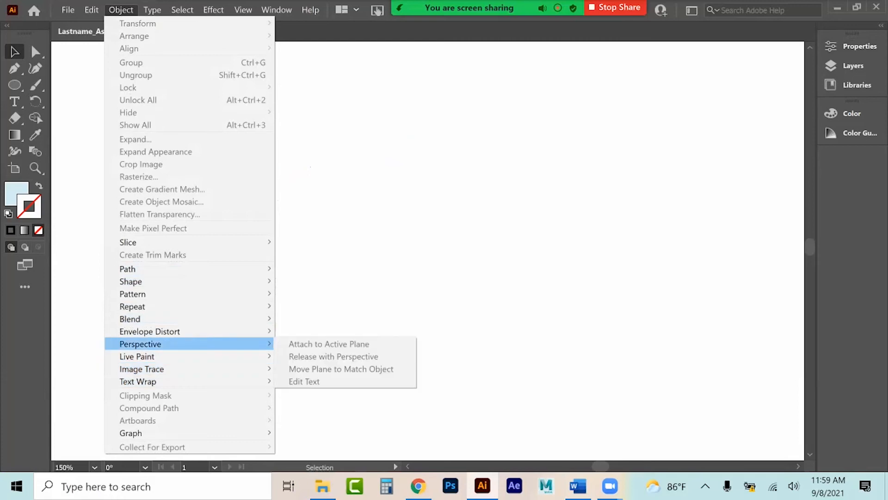
pyautogui.press('Escape')
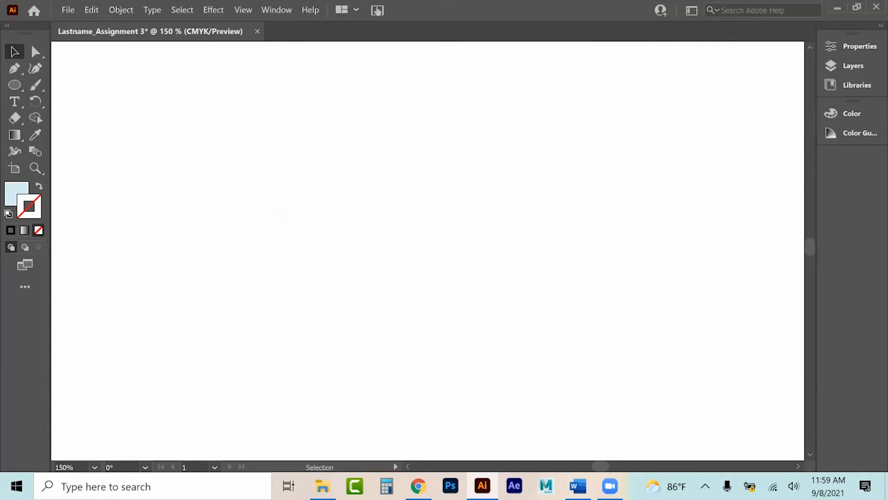
pyautogui.click(19, 87)
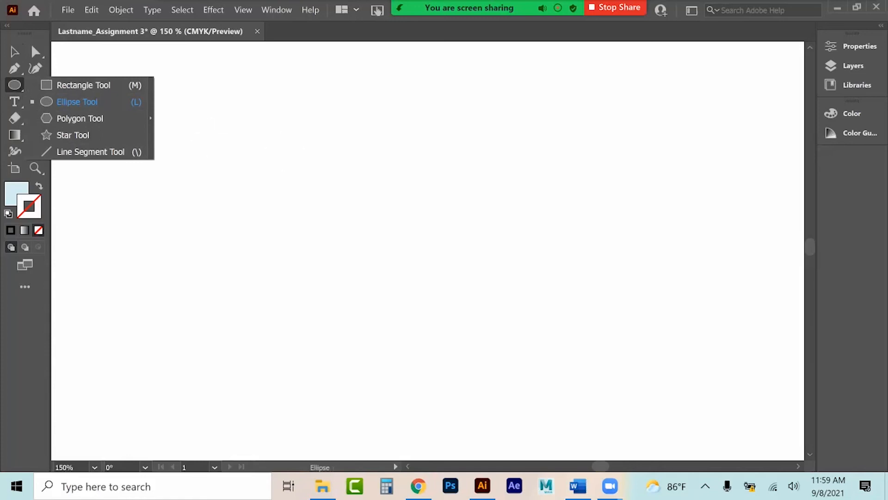
# Set no fill and a black stroke, and paint two dots at opposite sides of the artboard and a horizontal line below with the Paintbrush
pyautogui.click(35, 84)
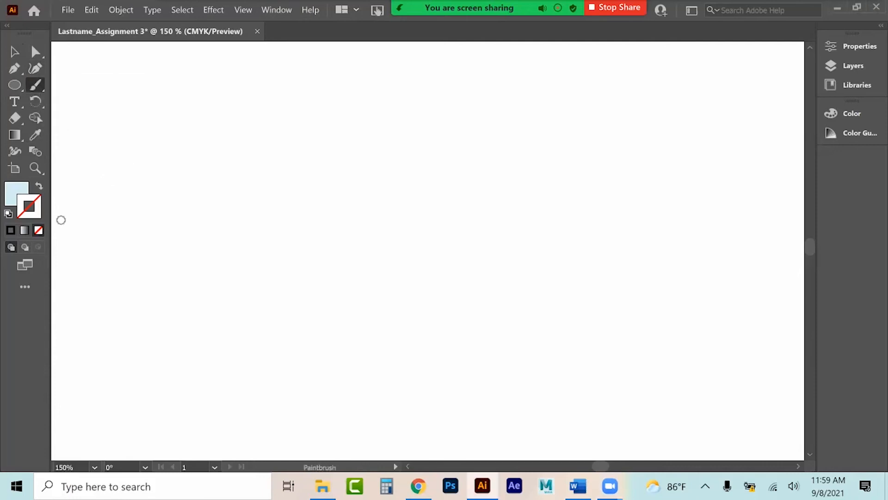
pyautogui.press('d')
pyautogui.hotkey('shift', 'x')
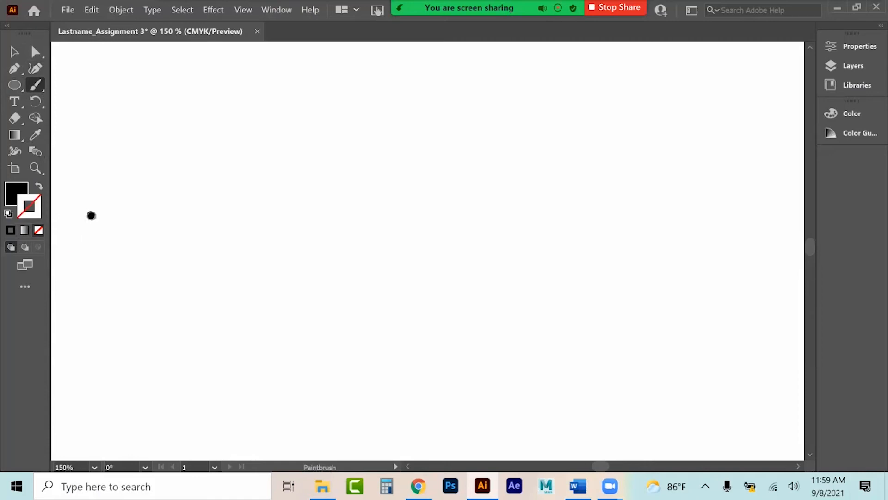
pyautogui.hotkey('shift', 'x')
pyautogui.press('x')
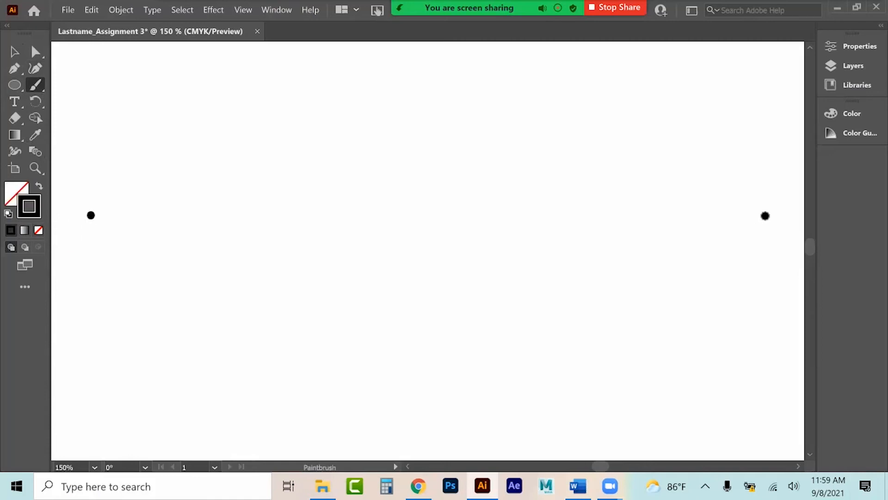
pyautogui.moveTo(132, 302); pyautogui.dragTo(715, 303)
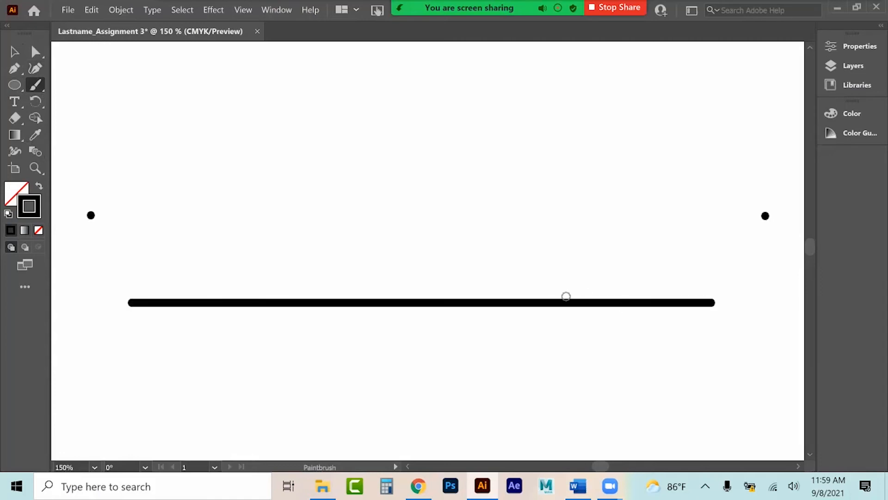
# Draw a roughly square rectangle above the horizontal line, between the two dots
pyautogui.click(25, 91)
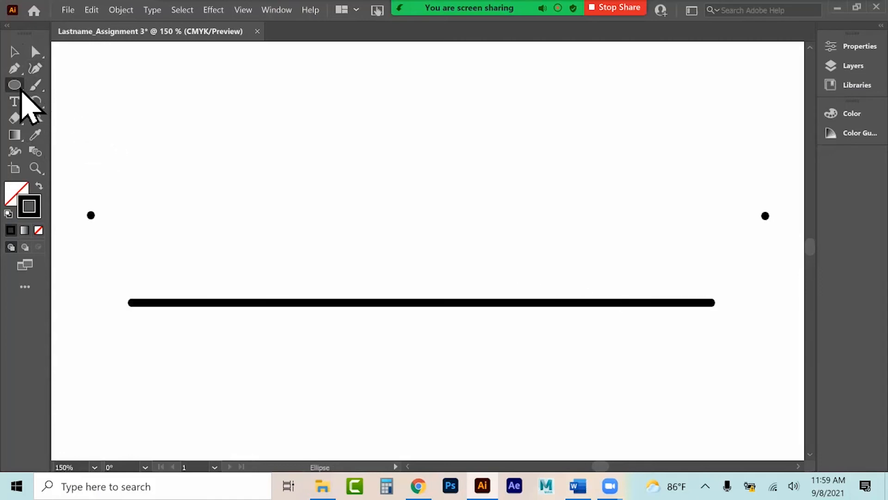
pyautogui.click(81, 85)
pyautogui.moveTo(276, 112); pyautogui.dragTo(388, 229)
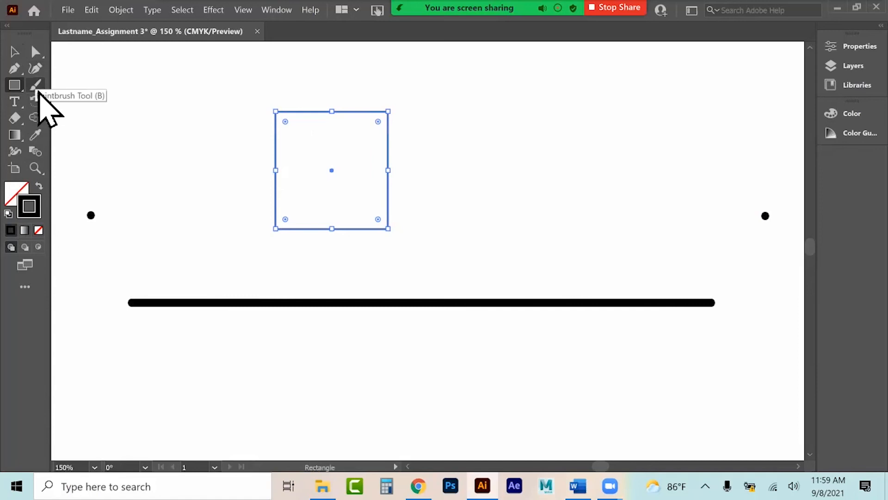
# Activate the Line Segment tool, lock Layer 1 and make Layer 2 the active layer
pyautogui.moveTo(15, 86); pyautogui.dragTo(88, 151)
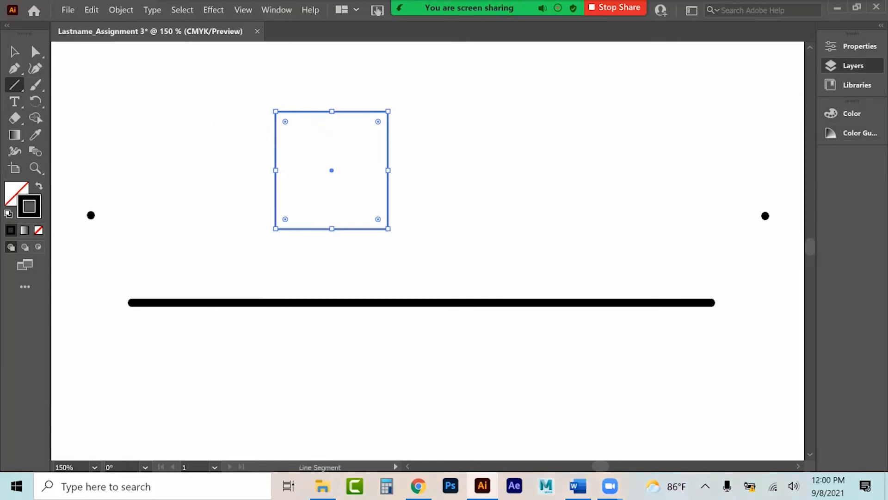
pyautogui.click(852, 65)
pyautogui.click(731, 62)
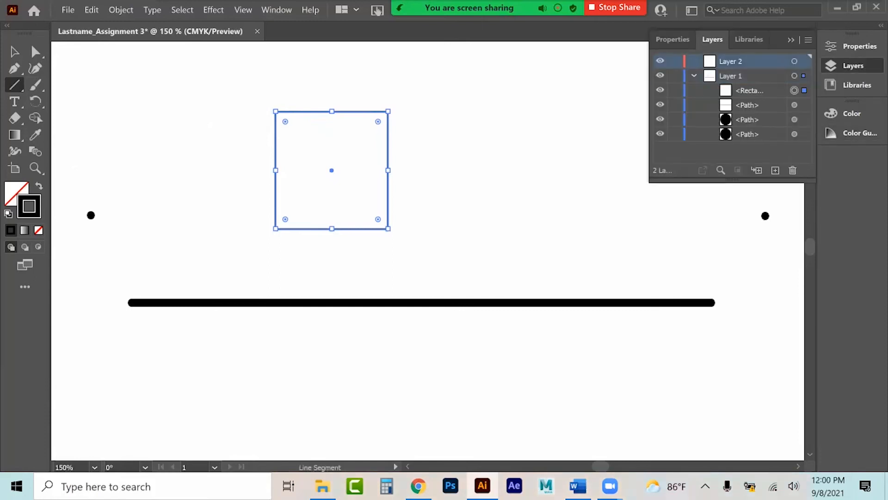
pyautogui.click(693, 75)
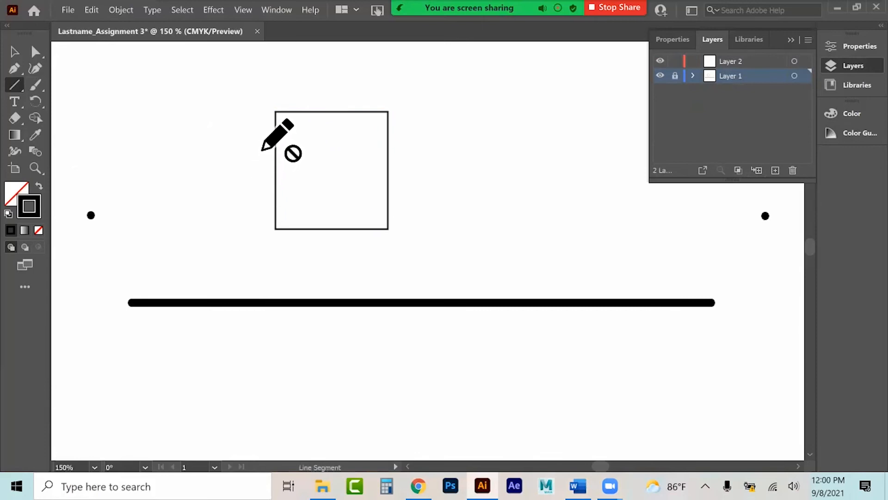
pyautogui.click(733, 111)
pyautogui.click(740, 62)
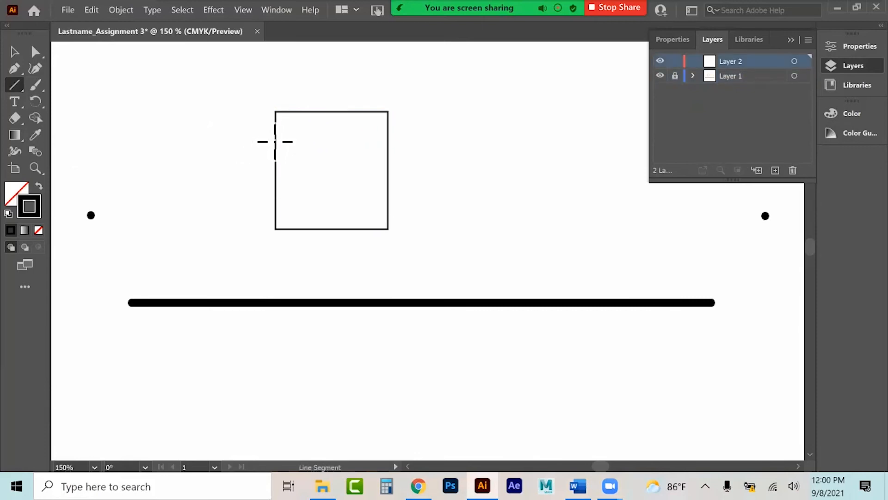
# Draw converging lines from the square's two left corners and join their ends with a short vertical line
pyautogui.moveTo(276, 112)
pyautogui.mouseDown()
pyautogui.moveTo(242, 162)
pyautogui.moveTo(204, 165)
pyautogui.moveTo(168, 182)
pyautogui.mouseUp()
pyautogui.moveTo(275, 228); pyautogui.dragTo(169, 215)
pyautogui.moveTo(169, 182); pyautogui.dragTo(170, 214)
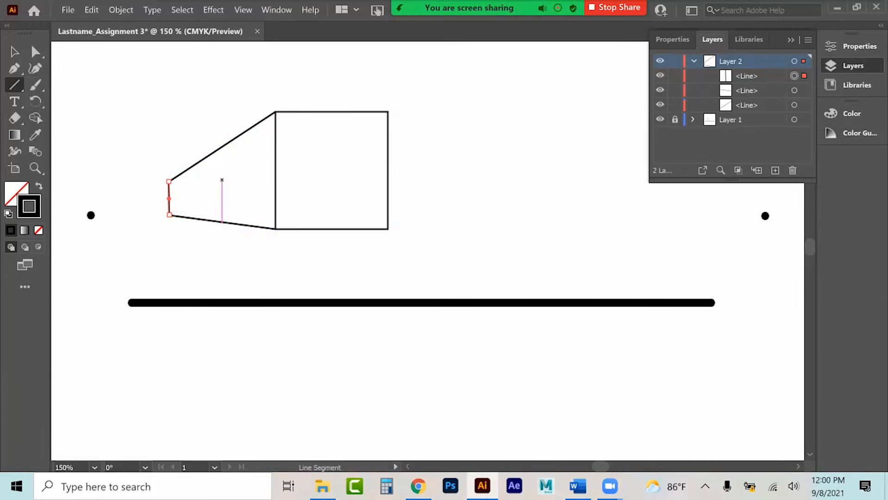
# Unlock Layer 1, move the horizontal line up to the level of the two dots and move the square above it
pyautogui.click(14, 52)
pyautogui.click(90, 215)
pyautogui.moveTo(188, 102); pyautogui.dragTo(215, 263)
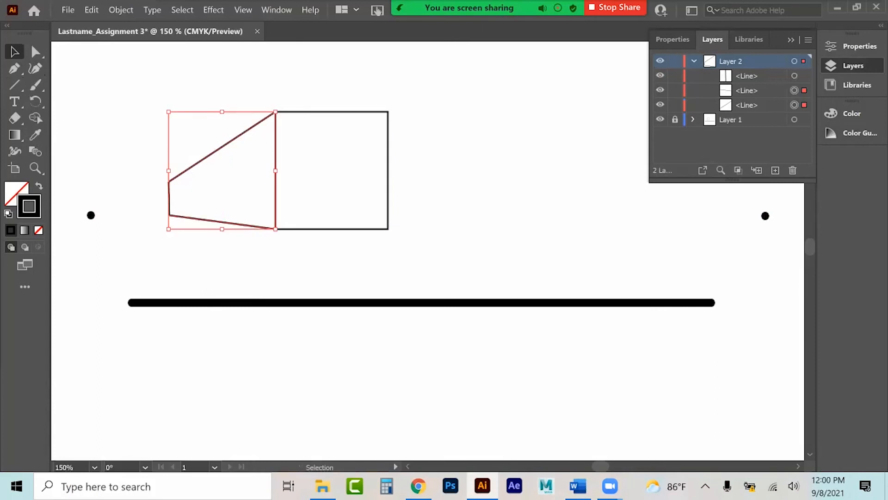
pyautogui.moveTo(421, 302); pyautogui.dragTo(421, 216)
pyautogui.moveTo(218, 86); pyautogui.dragTo(296, 152)
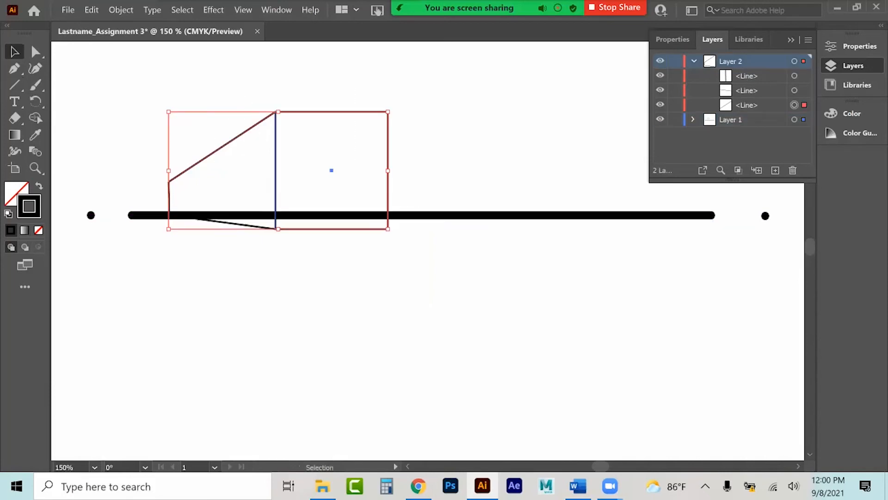
pyautogui.moveTo(311, 112); pyautogui.dragTo(308, 60)
# Delete the three line segments on Layer 2, keeping the square, dots and horizon line
pyautogui.click(169, 198)
pyautogui.press('Delete')
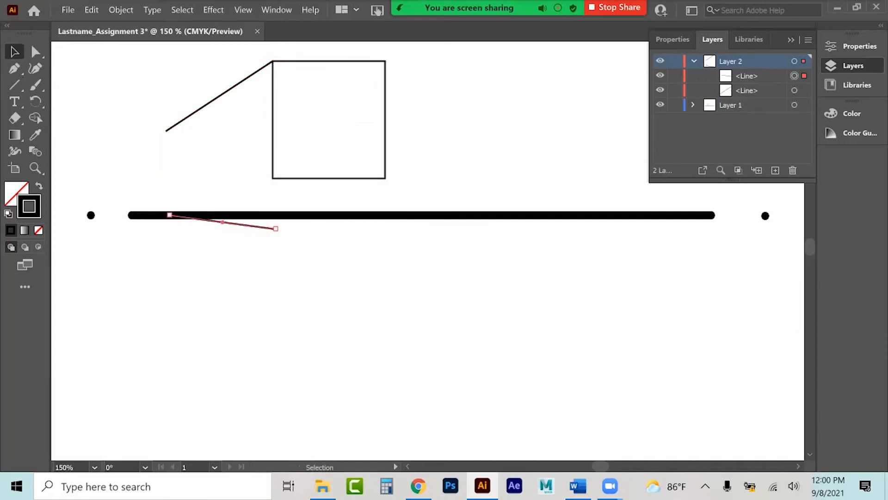
pyautogui.press('Delete')
pyautogui.click(18, 87)
pyautogui.click(19, 51)
pyautogui.click(230, 90)
pyautogui.press('Delete')
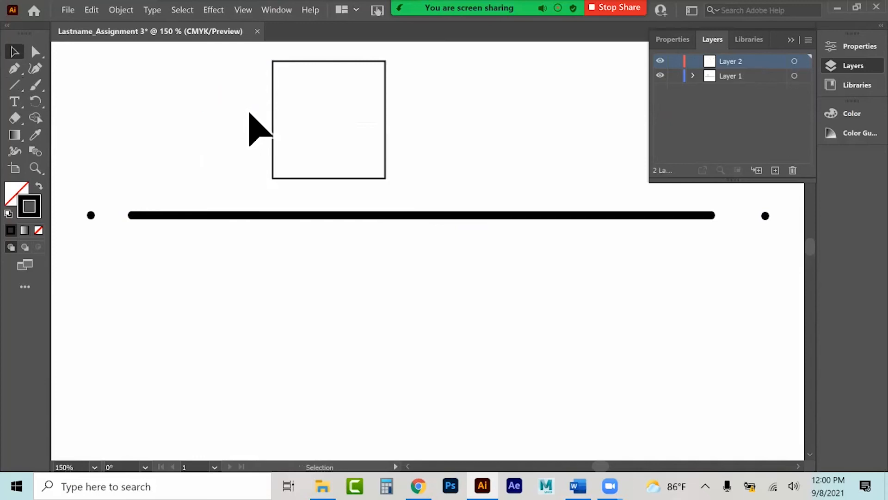
# Draw lines from the square's upper-left, lower-left and lower-right corners to the left dot, and a vertical line closing the receding side
pyautogui.click(15, 85)
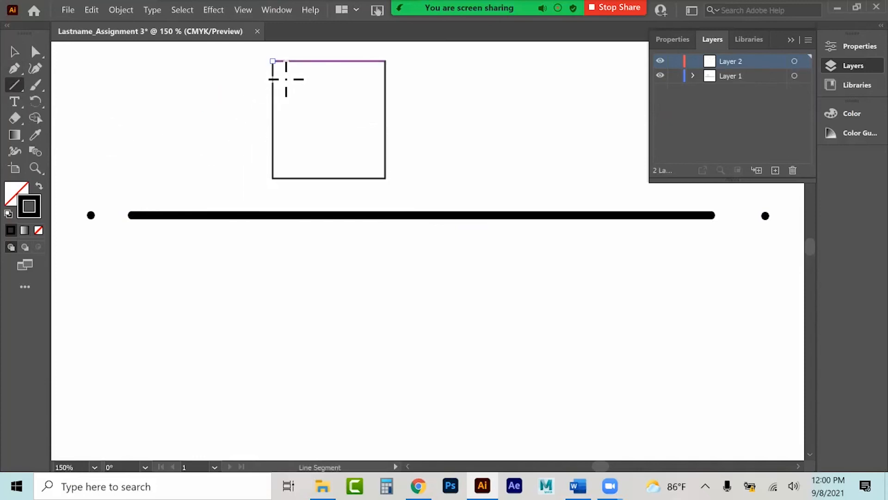
pyautogui.moveTo(272, 60); pyautogui.dragTo(91, 215)
pyautogui.moveTo(273, 179)
pyautogui.mouseDown()
pyautogui.moveTo(183, 178)
pyautogui.moveTo(90, 215)
pyautogui.mouseUp()
pyautogui.moveTo(385, 178); pyautogui.dragTo(91, 215)
pyautogui.moveTo(195, 126); pyautogui.dragTo(195, 193)
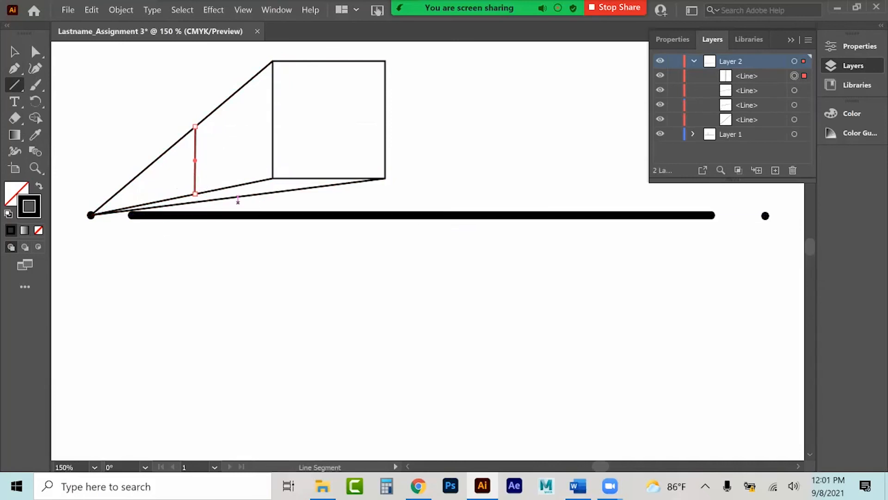
# Draw a short horizontal line closing the receding underside of the box, from the bottom of the vertical line to the lower converging line
pyautogui.moveTo(251, 194); pyautogui.dragTo(195, 194)
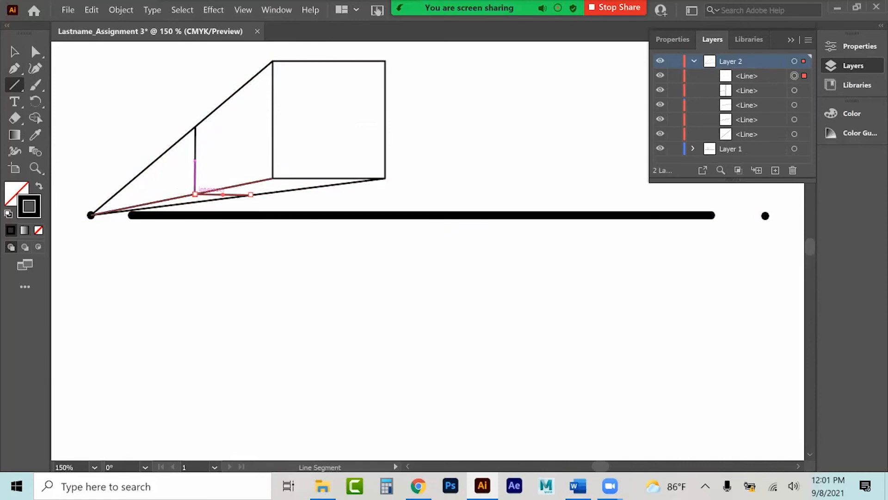
pyautogui.press('v')
pyautogui.click(141, 147)
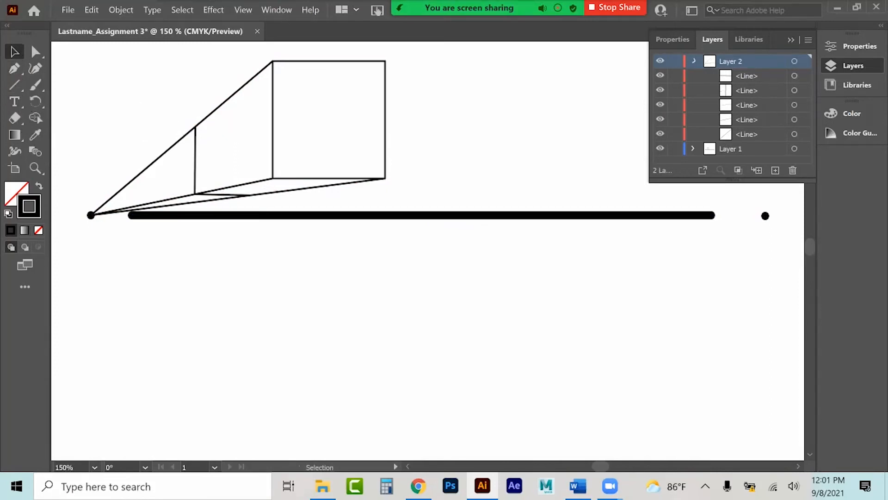
# Add a new layer above the locked Layers 1 and 2, and set the Pen tool's fill to pink with no stroke
pyautogui.click(694, 61)
pyautogui.click(776, 170)
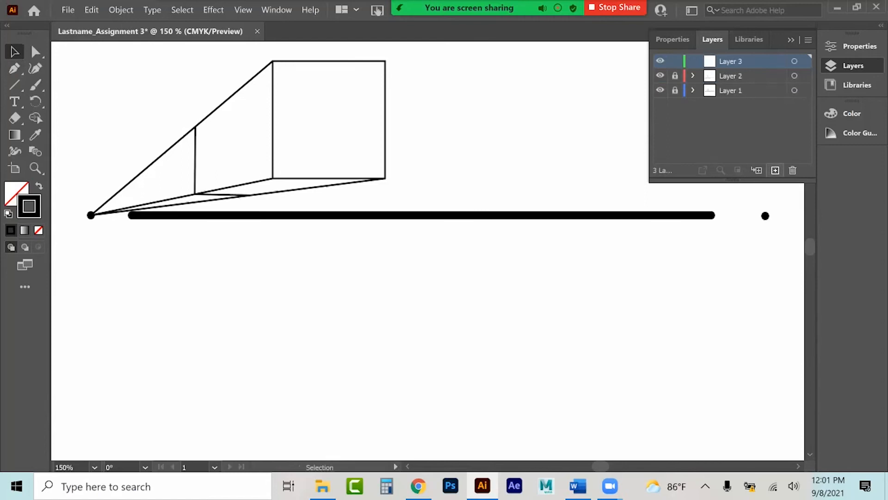
pyautogui.click(15, 70)
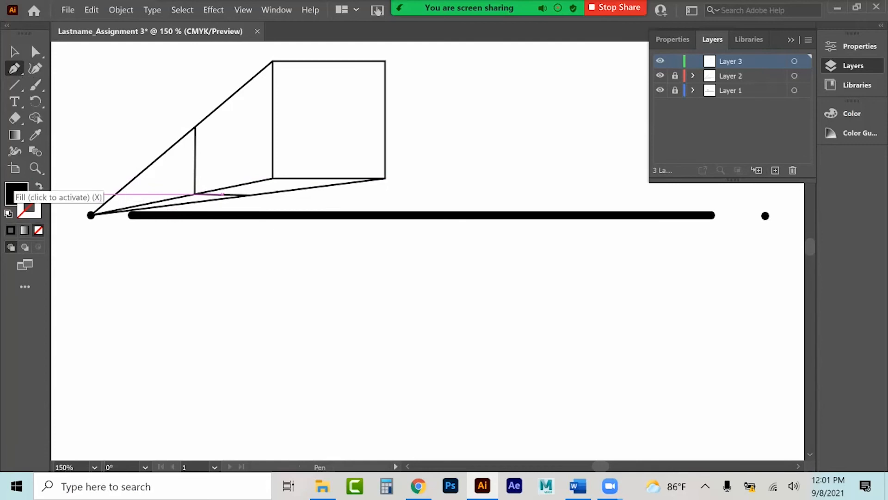
pyautogui.doubleClick(13, 190)
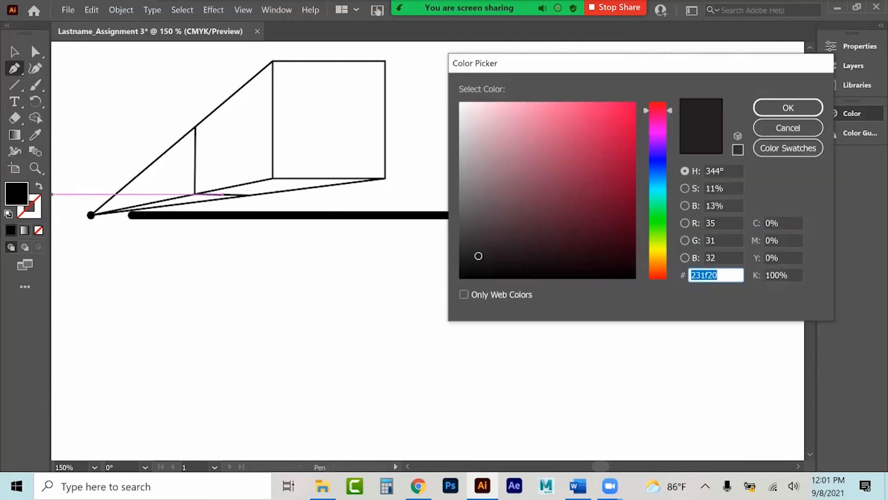
pyautogui.click(551, 113)
pyautogui.click(788, 107)
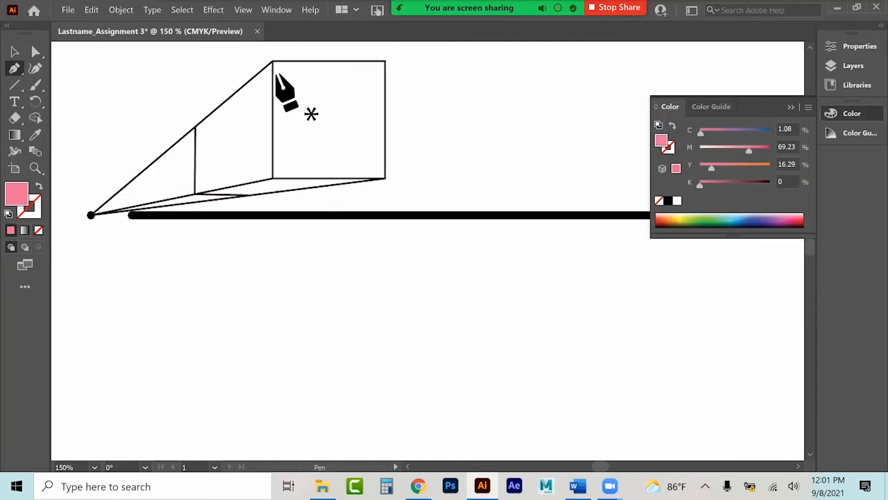
# Trace the box's square front face with the Pen tool as a closed pink shape through its four corners
pyautogui.click(272, 61)
pyautogui.click(385, 60)
pyautogui.click(385, 178)
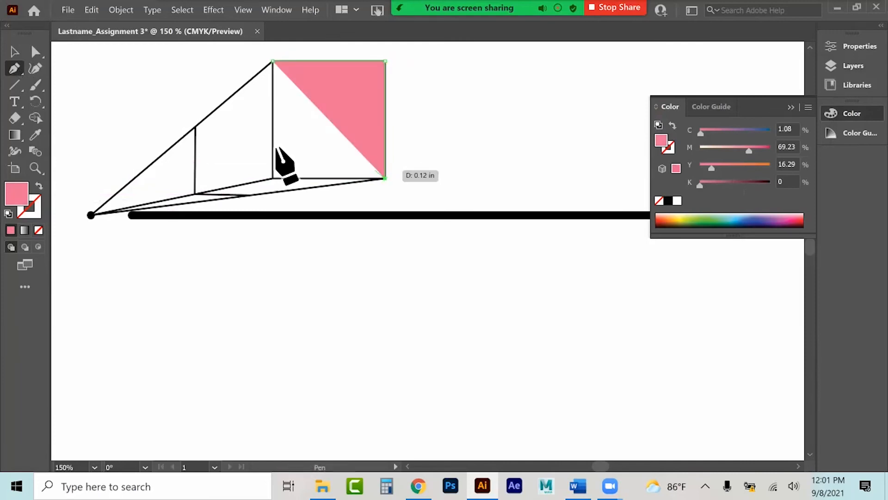
pyautogui.click(273, 178)
pyautogui.click(272, 62)
pyautogui.click(15, 51)
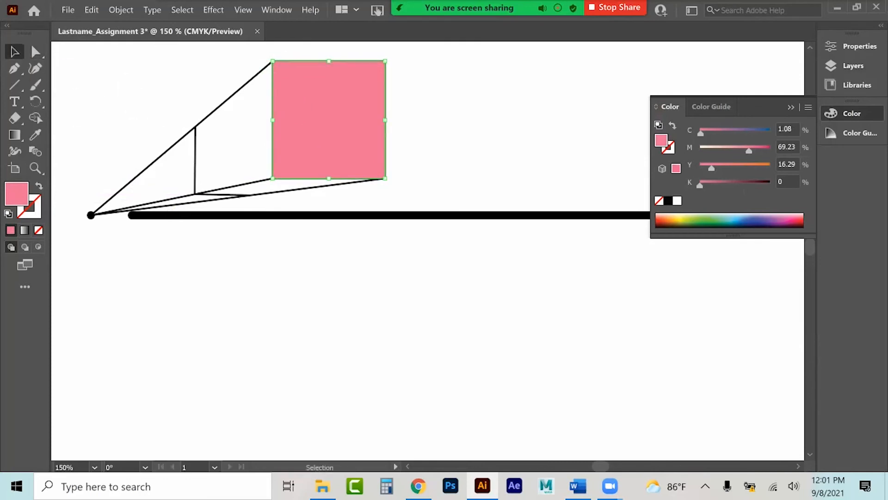
pyautogui.click(131, 113)
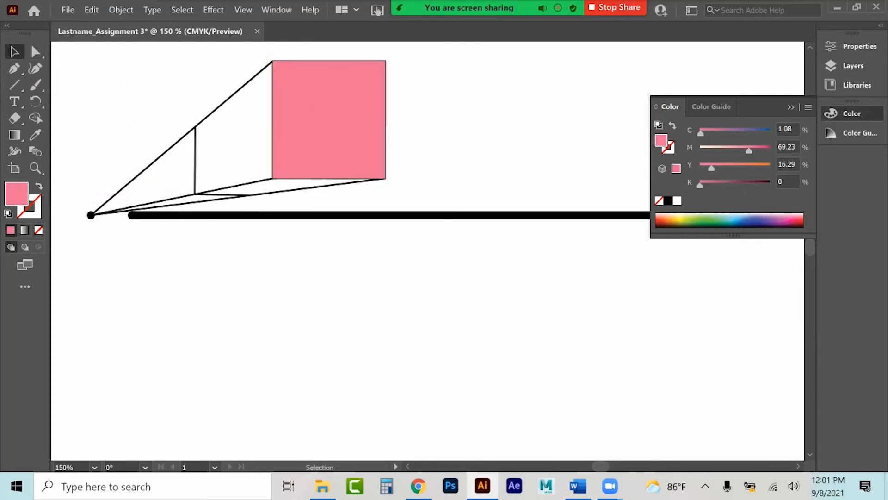
# Trace the box's receding side face with the Pen tool as a closed four-point shape with a green fill
pyautogui.click(14, 68)
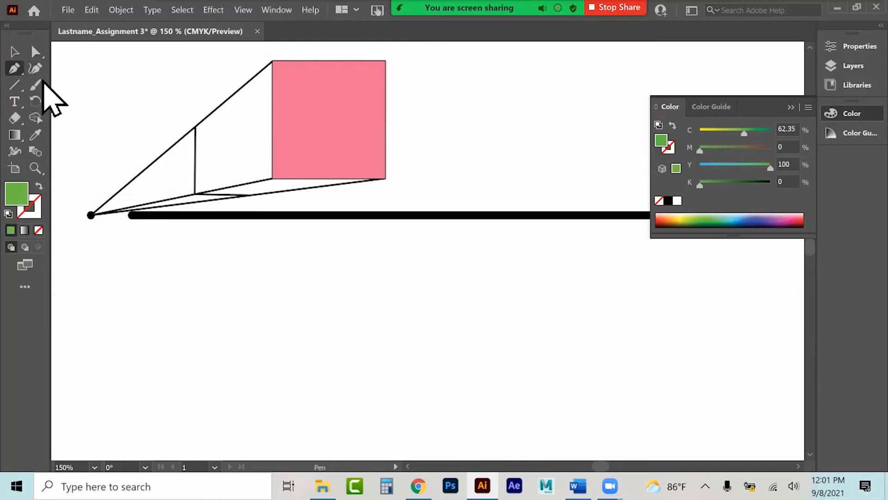
pyautogui.click(273, 61)
pyautogui.click(195, 127)
pyautogui.click(195, 194)
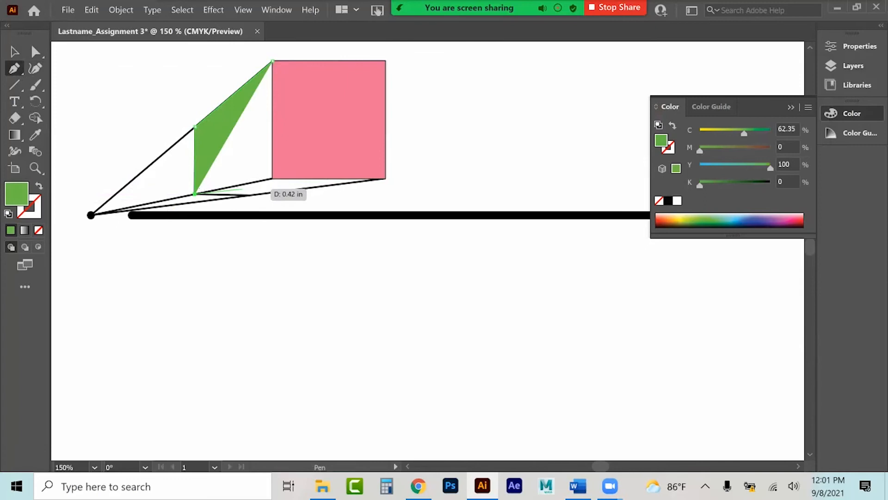
pyautogui.click(273, 178)
pyautogui.click(273, 62)
pyautogui.click(14, 51)
pyautogui.click(442, 209)
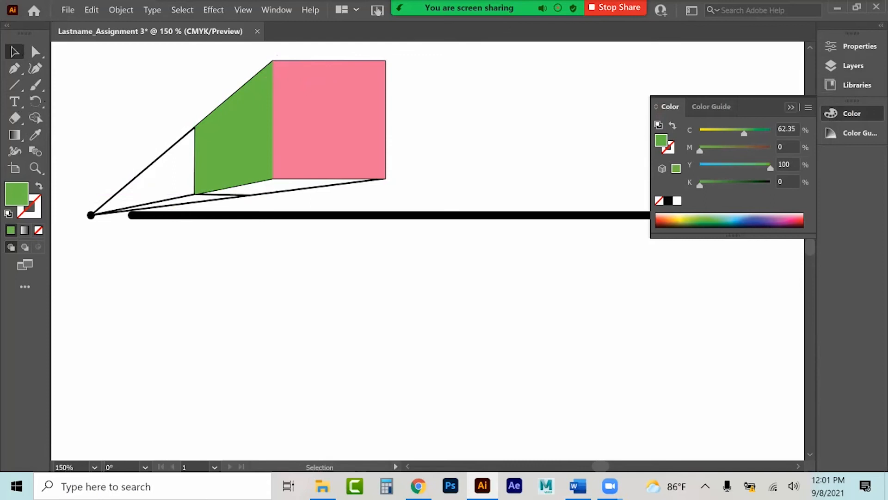
pyautogui.click(791, 107)
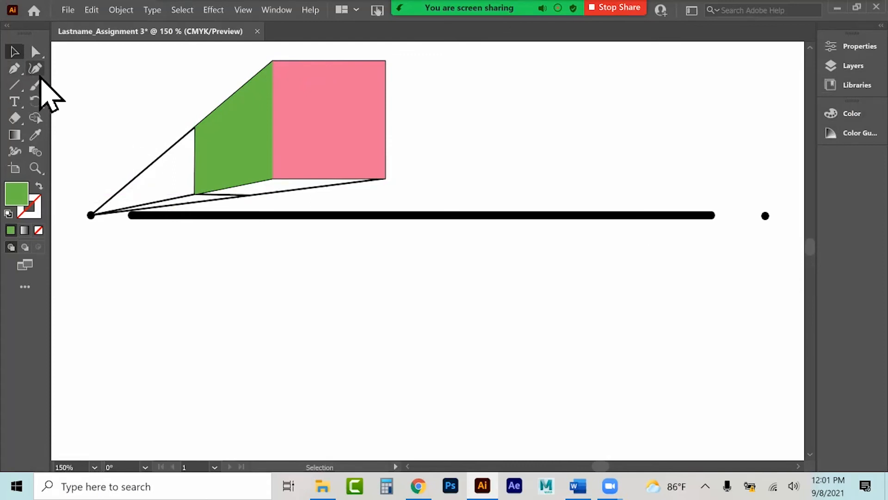
# Draw a closed curved shape of three smooth points with the Pen tool beside the box, with a green stroke and no fill
pyautogui.click(15, 71)
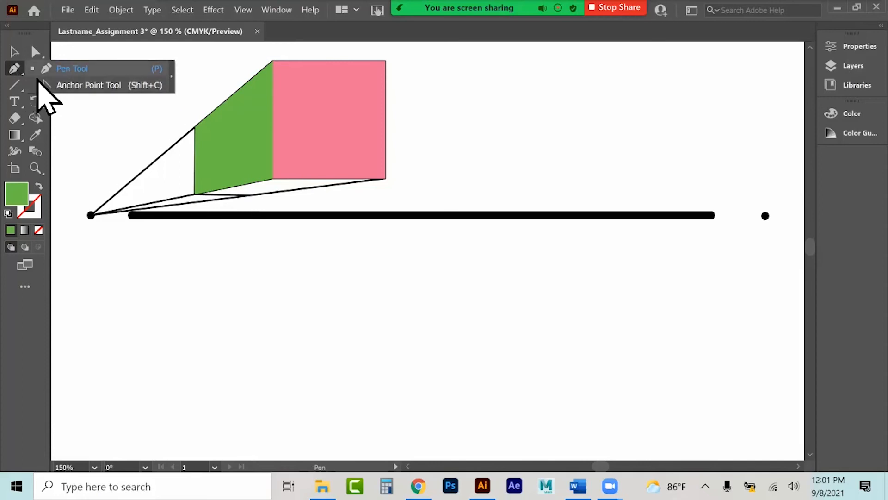
pyautogui.click(18, 72)
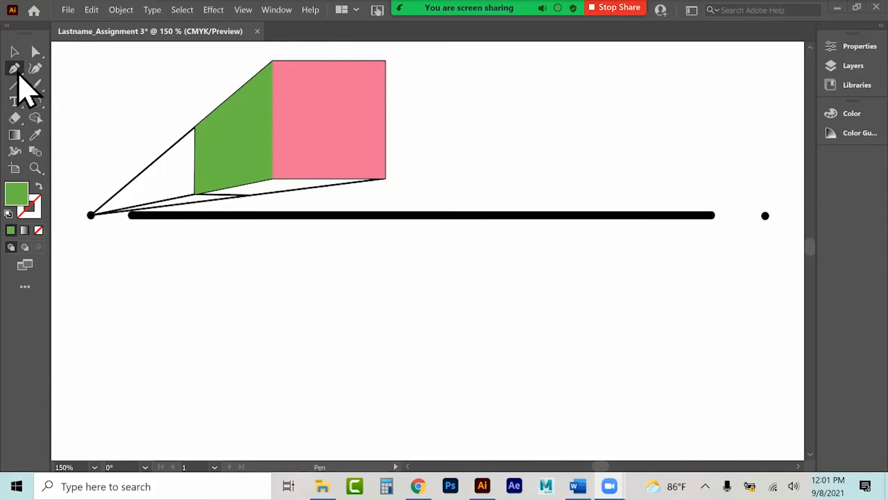
pyautogui.moveTo(529, 74); pyautogui.dragTo(545, 78)
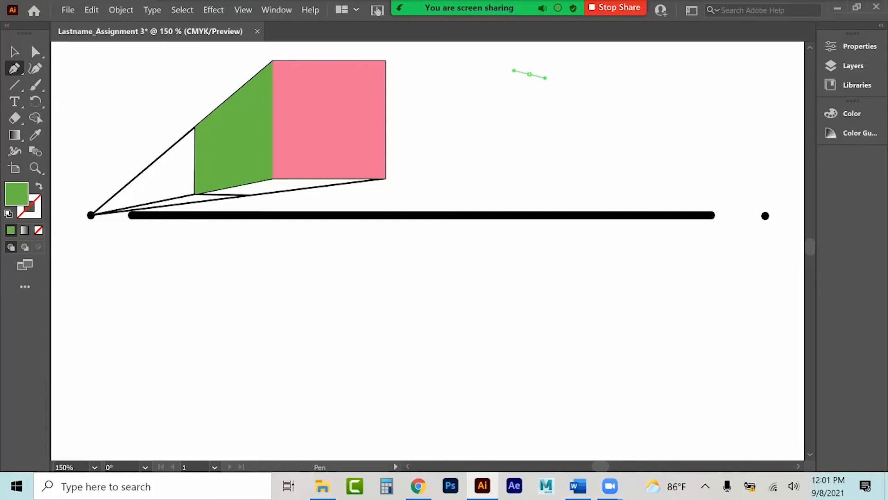
pyautogui.moveTo(589, 138); pyautogui.dragTo(576, 169)
pyautogui.moveTo(482, 182); pyautogui.dragTo(448, 152)
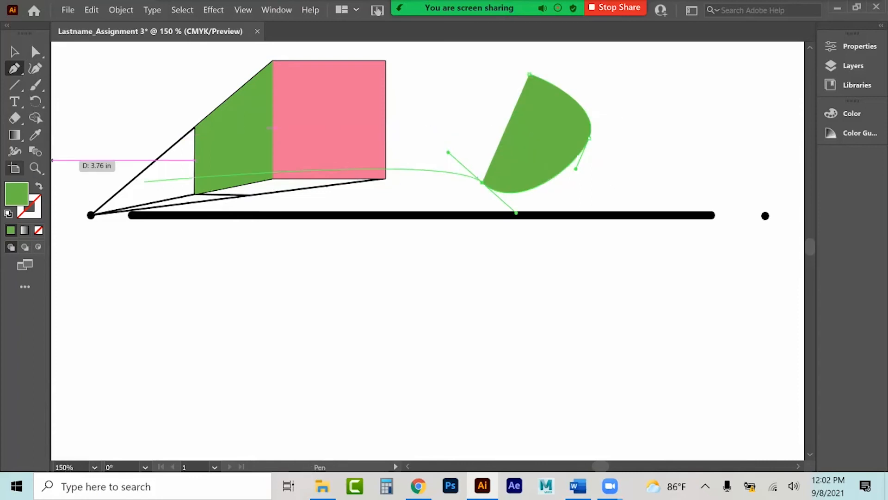
pyautogui.click(39, 185)
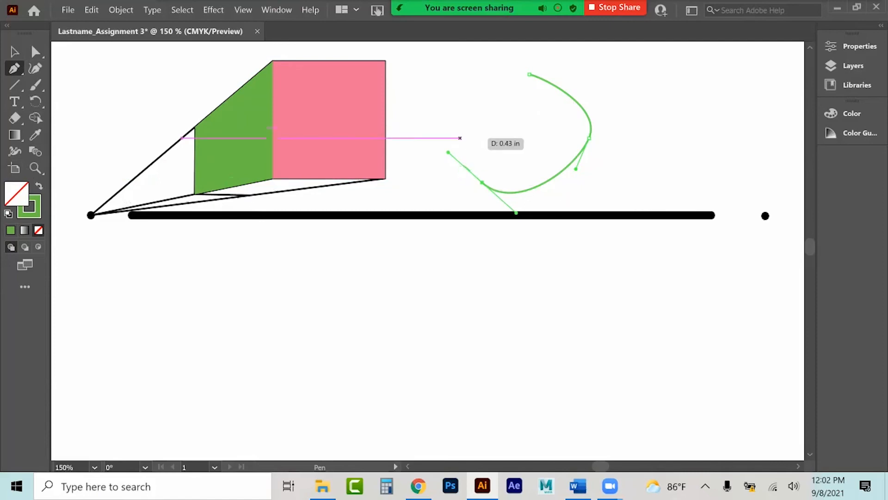
pyautogui.moveTo(529, 74); pyautogui.dragTo(602, 65)
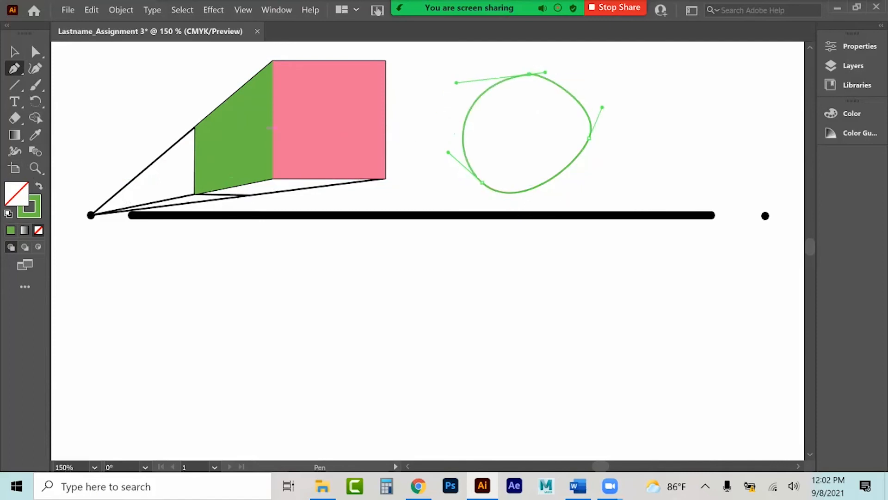
pyautogui.click(14, 51)
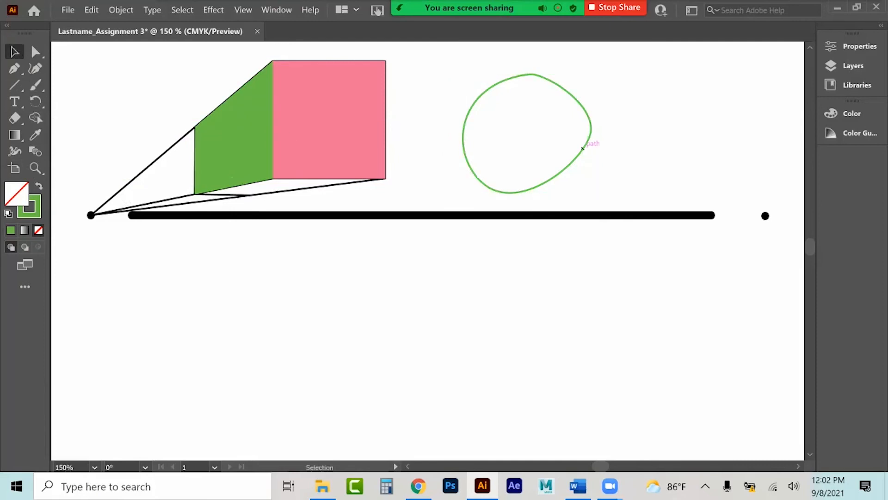
# Pull the rounded shape's right anchor outward and down, and move its handle inward so the upper edge curves in
pyautogui.click(35, 51)
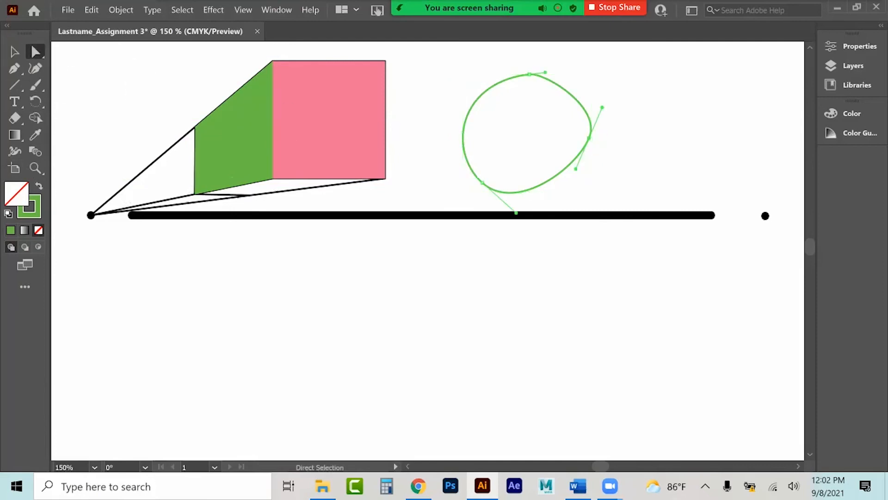
pyautogui.moveTo(589, 138); pyautogui.dragTo(640, 166)
pyautogui.moveTo(623, 134); pyautogui.dragTo(545, 137)
# Convert the curved shape's top anchor to a corner point and swap its stroke and fill so it is filled green
pyautogui.moveTo(14, 68); pyautogui.dragTo(65, 87)
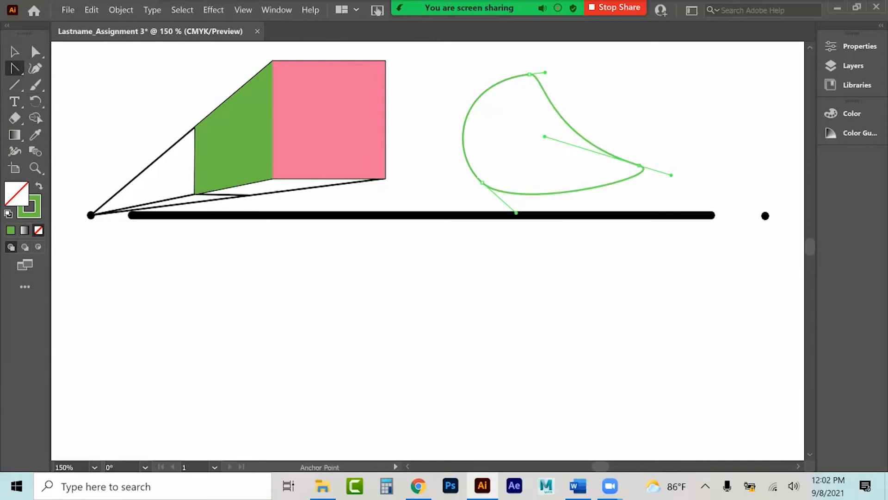
pyautogui.click(530, 74)
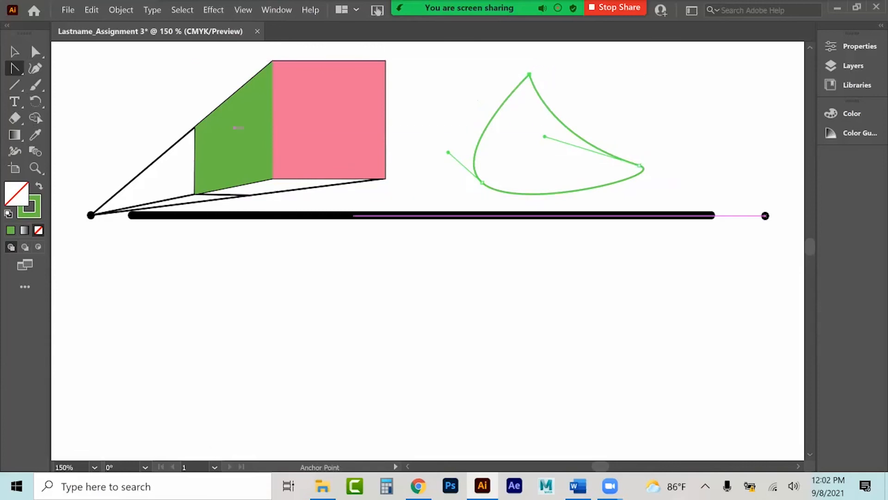
pyautogui.click(14, 51)
pyautogui.hotkey('shift', 'x')
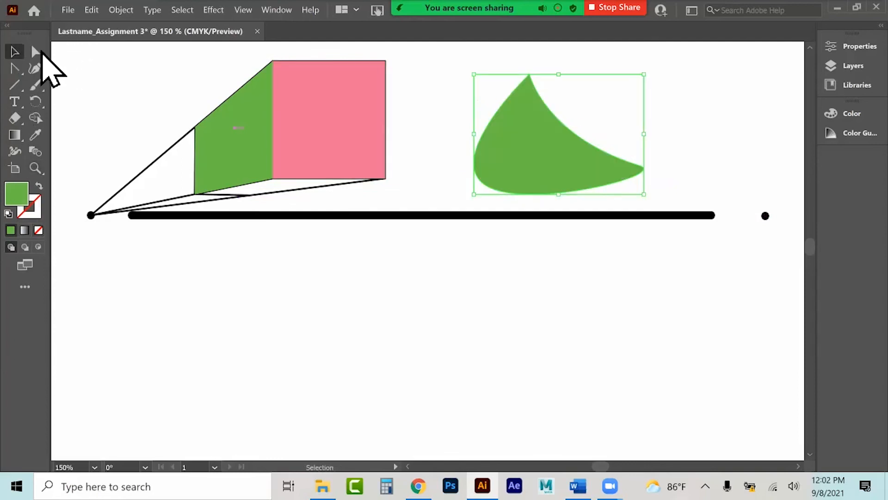
# Draw a closed straight-segment version of the leaf-like shape below the horizon line with the Pen tool, with a green stroke and no fill
pyautogui.click(15, 70)
pyautogui.click(57, 69)
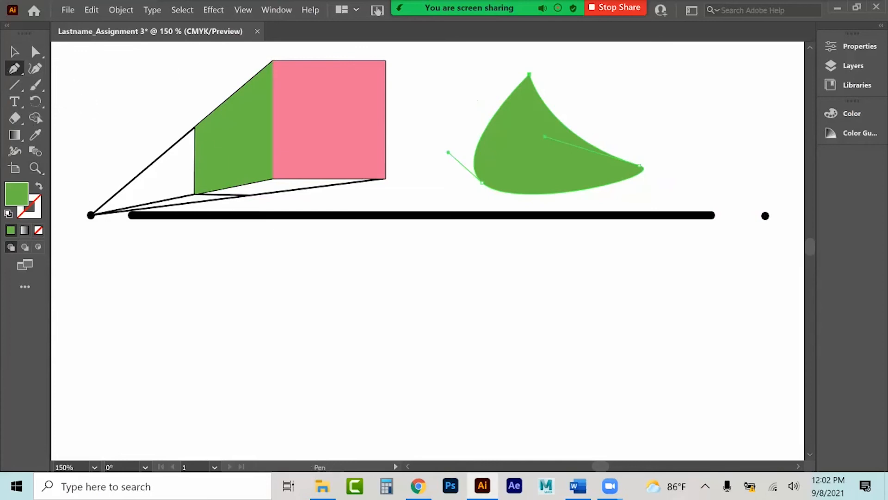
pyautogui.click(513, 239)
pyautogui.click(485, 267)
pyautogui.click(470, 299)
pyautogui.click(471, 340)
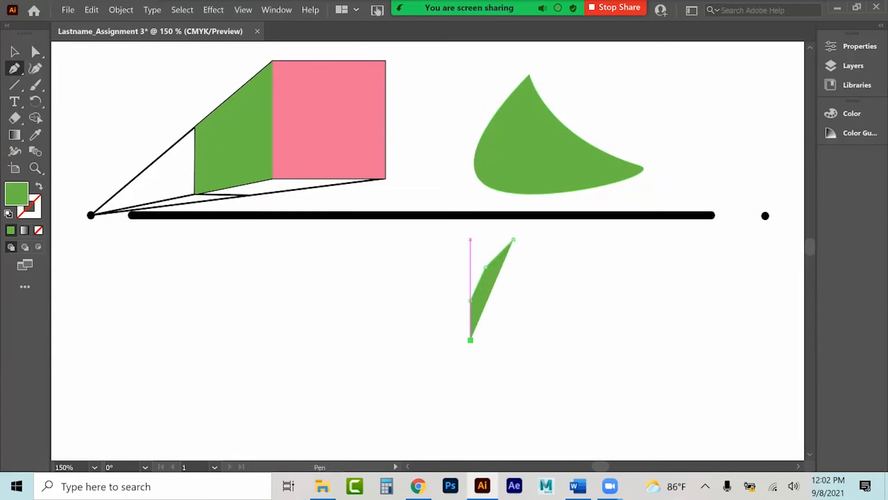
pyautogui.click(484, 370)
pyautogui.click(518, 385)
pyautogui.click(39, 185)
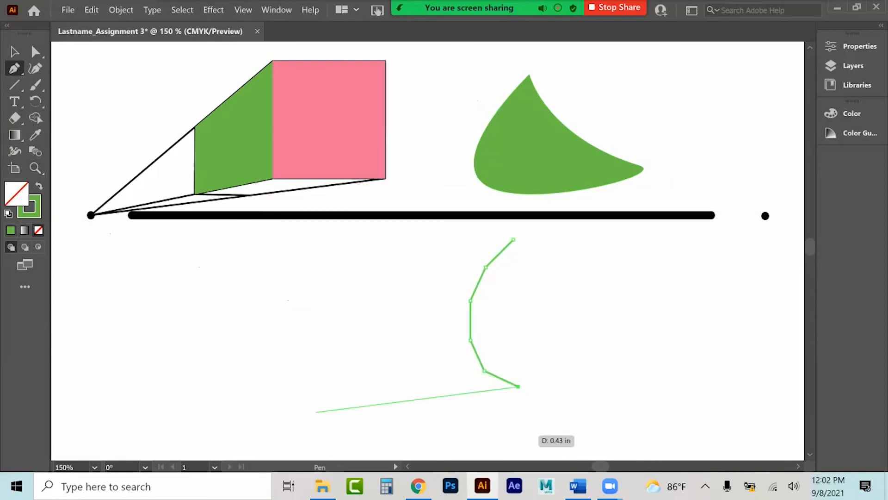
pyautogui.click(555, 386)
pyautogui.click(599, 386)
pyautogui.click(652, 376)
pyautogui.click(674, 365)
pyautogui.click(693, 349)
pyautogui.click(696, 343)
pyautogui.click(678, 340)
pyautogui.click(558, 316)
pyautogui.click(522, 260)
pyautogui.click(513, 240)
pyautogui.click(15, 51)
pyautogui.hotkey('ctrl', 'shift', 'a')
# Simplify the straight-segment outline to the minimum number of anchor points
pyautogui.click(472, 298)
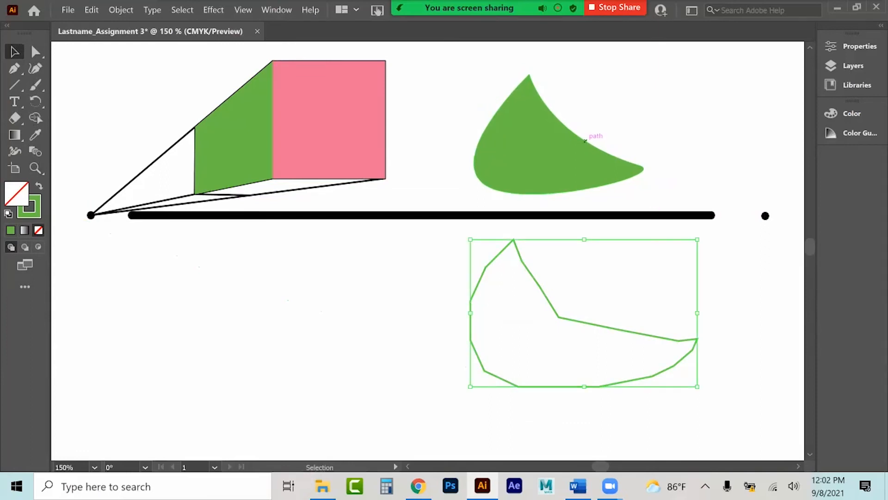
pyautogui.click(120, 9)
pyautogui.moveTo(134, 268)
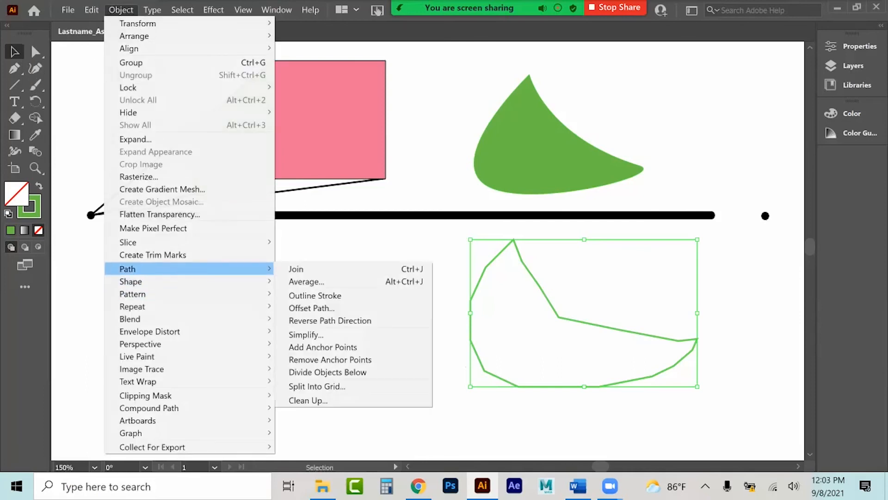
pyautogui.click(306, 334)
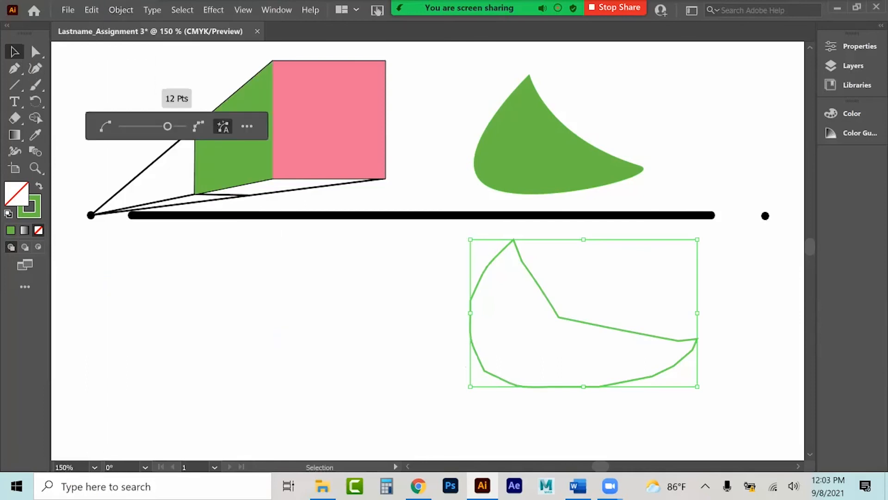
pyautogui.moveTo(167, 126); pyautogui.dragTo(131, 131)
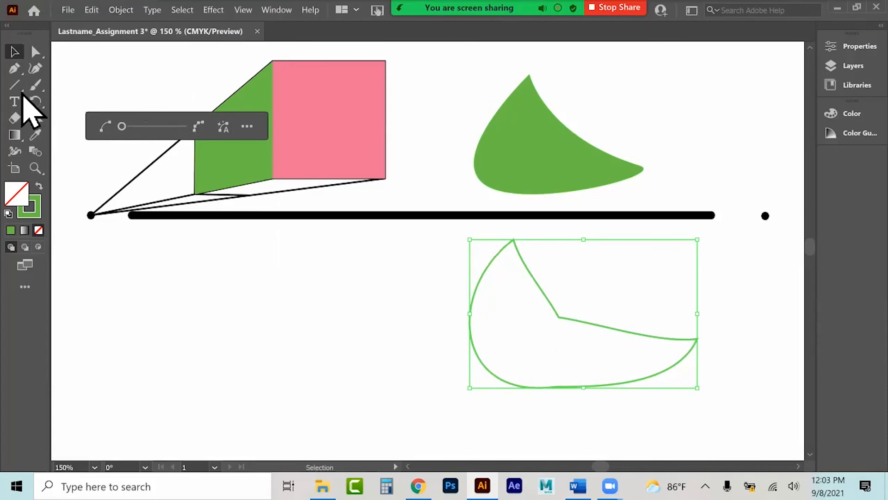
# Round the simplified outline's inner corner into a wide smooth curve using its corner widget
pyautogui.click(36, 52)
pyautogui.click(559, 317)
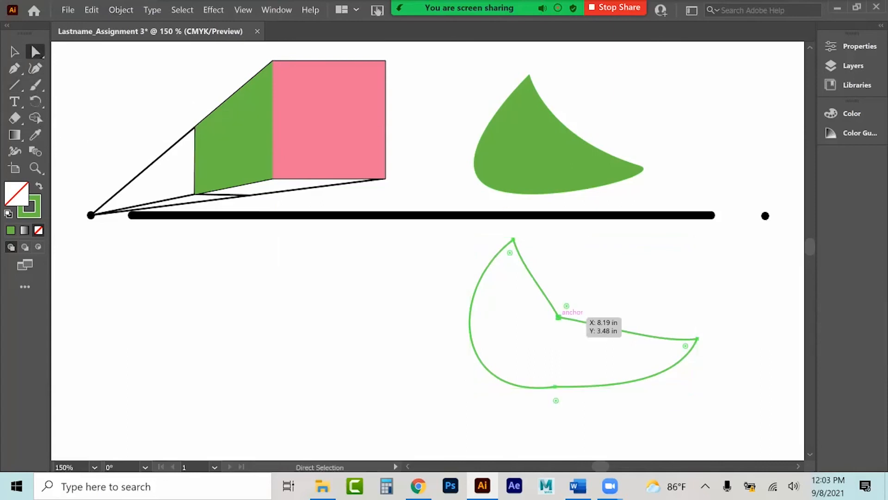
pyautogui.moveTo(566, 306); pyautogui.dragTo(647, 190)
# Pull the outline's right tip outward and down, bend its handle, and add an anchor point on the lower edge near the tip
pyautogui.click(697, 339)
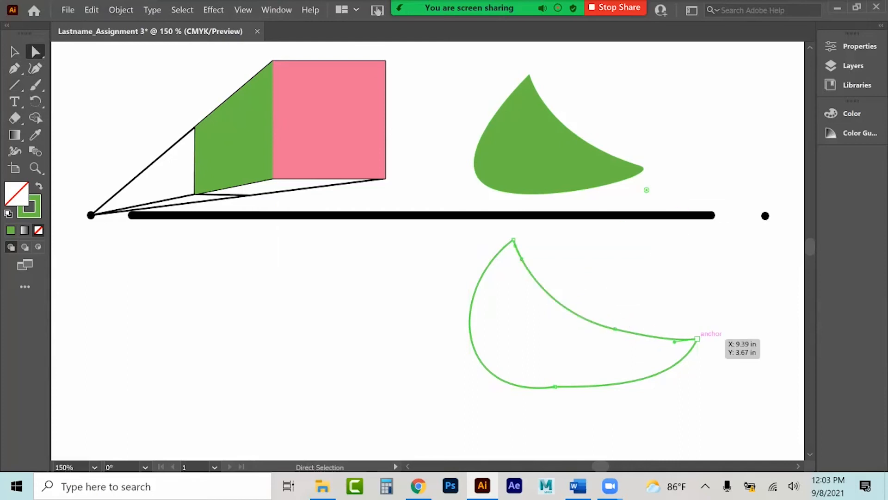
pyautogui.moveTo(674, 341); pyautogui.dragTo(706, 323)
pyautogui.moveTo(698, 338); pyautogui.dragTo(690, 320)
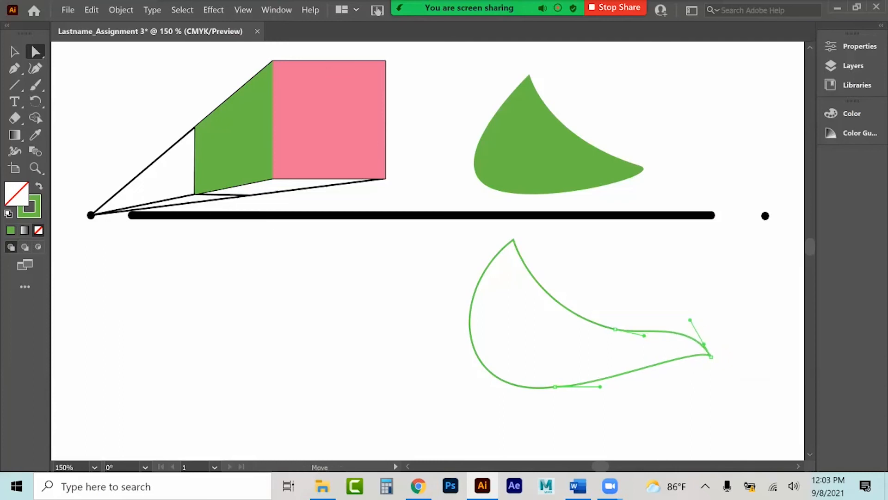
pyautogui.click(14, 69)
pyautogui.click(690, 356)
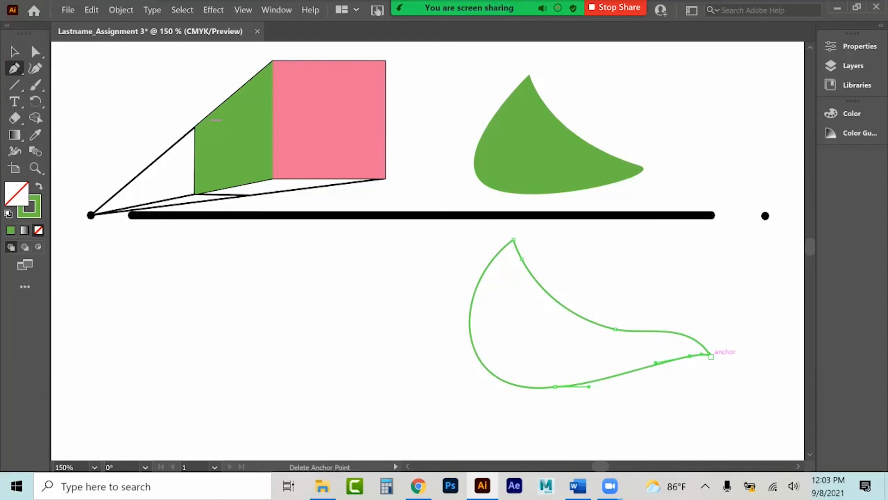
# Delete the outline's outermost right-tip anchor, then reshape the tip by bending its handle and lowering the nearby upper-edge anchor
pyautogui.click(711, 357)
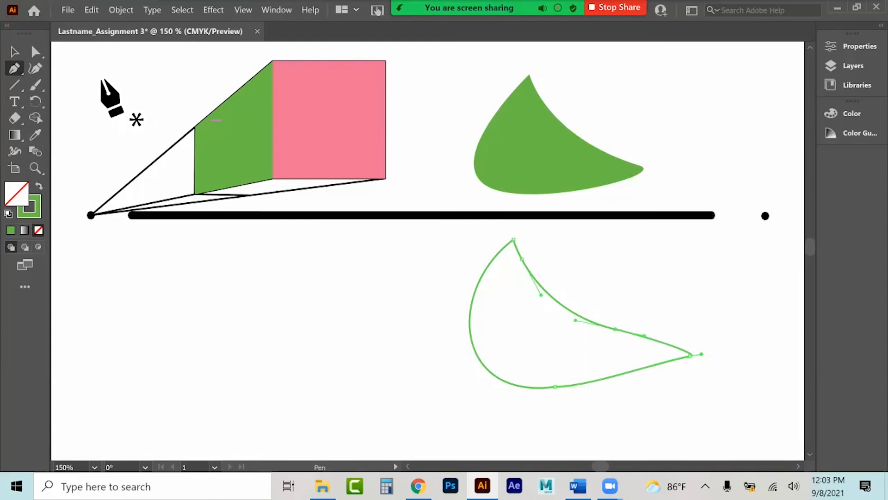
pyautogui.click(36, 52)
pyautogui.moveTo(701, 354)
pyautogui.mouseDown()
pyautogui.moveTo(689, 356)
pyautogui.moveTo(697, 349)
pyautogui.mouseUp()
pyautogui.moveTo(615, 329); pyautogui.dragTo(620, 340)
# Delete the outline's bottom anchor point and extend the top point's handle far downward to restore the full left and lower curve
pyautogui.click(15, 68)
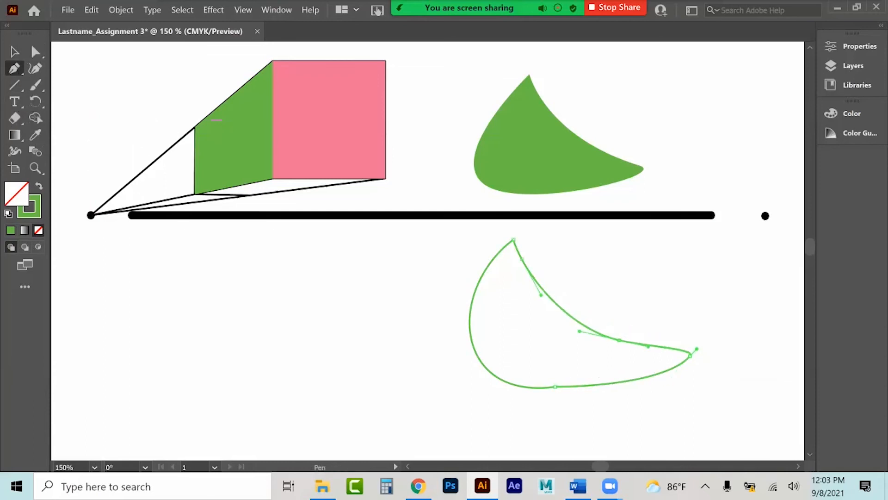
pyautogui.click(555, 386)
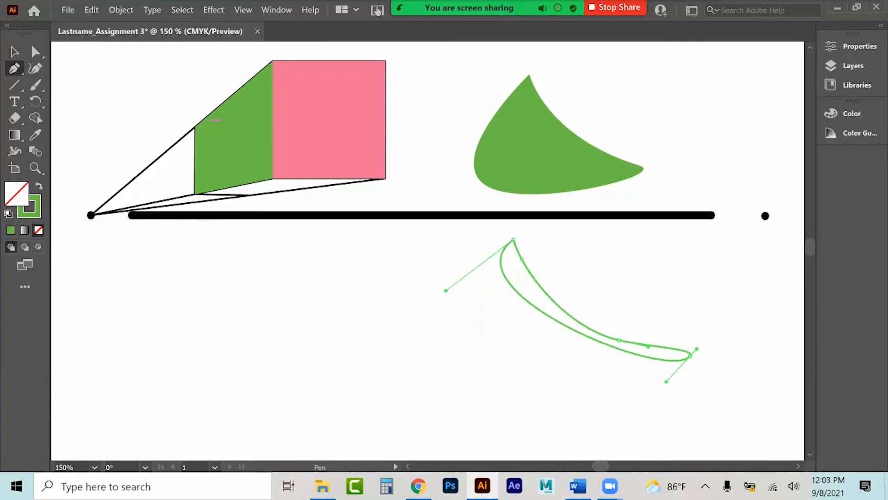
pyautogui.click(36, 52)
pyautogui.moveTo(446, 290); pyautogui.dragTo(397, 447)
# Delete the upper-edge anchor near the tip, and move the remaining upper anchor and its handle down to re-form the inner curve
pyautogui.click(648, 346)
pyautogui.click(619, 340)
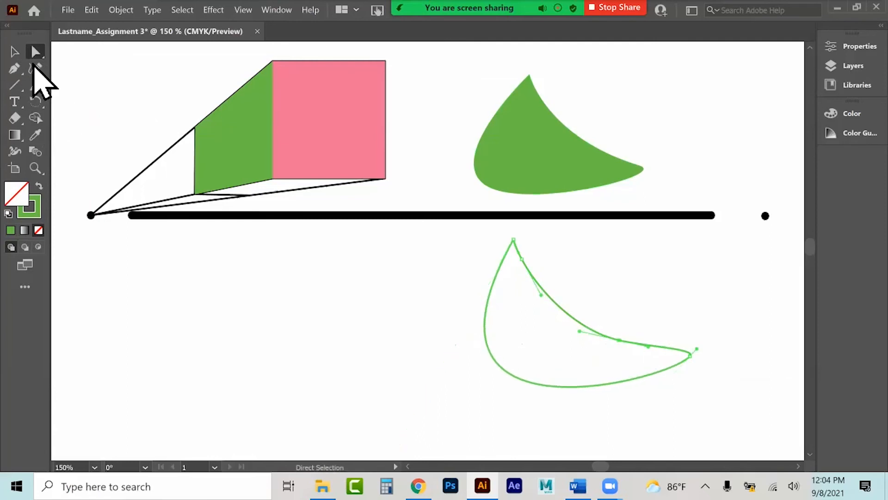
pyautogui.moveTo(14, 68); pyautogui.dragTo(56, 99)
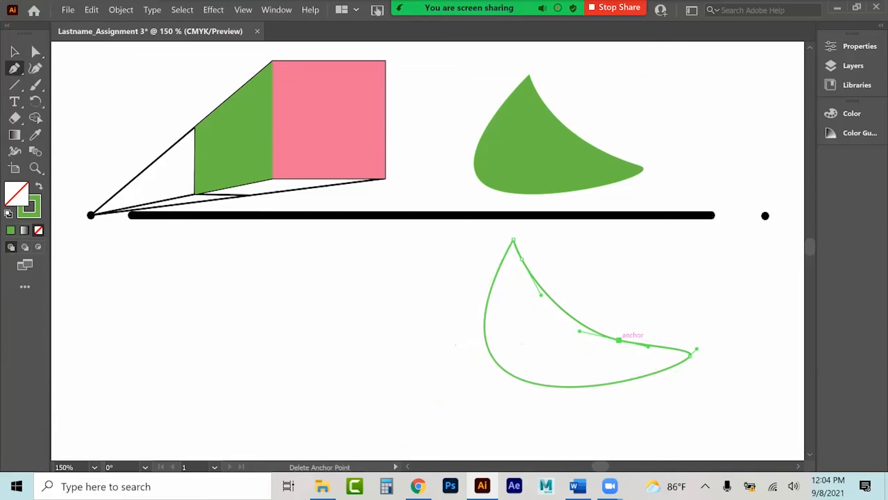
pyautogui.click(619, 340)
pyautogui.click(36, 51)
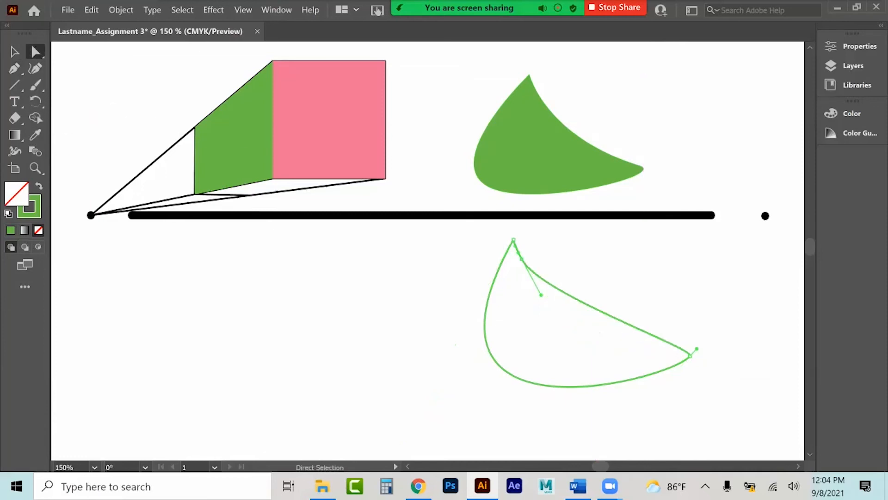
pyautogui.moveTo(696, 349); pyautogui.dragTo(690, 346)
pyautogui.hotkey('ctrl', 'z')
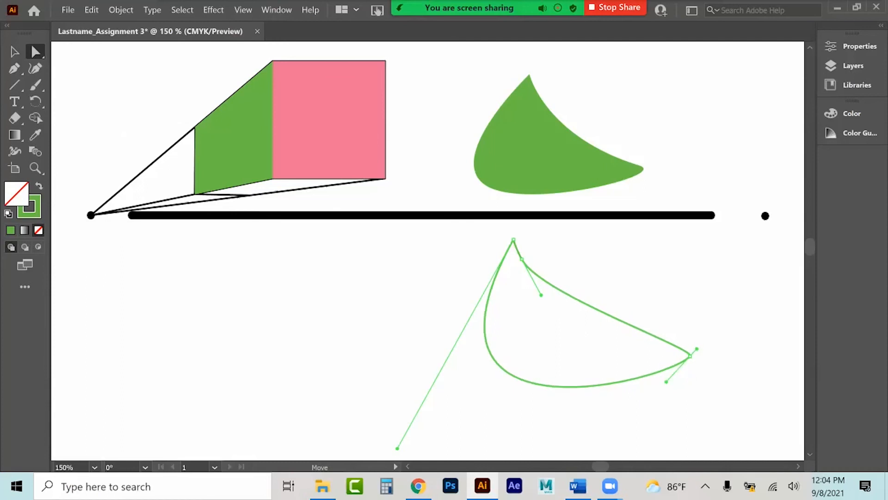
pyautogui.moveTo(541, 294); pyautogui.dragTo(608, 343)
pyautogui.moveTo(522, 259); pyautogui.dragTo(558, 317)
pyautogui.moveTo(645, 403); pyautogui.dragTo(610, 356)
# Swap the outline's fill and stroke so the shape has a solid green fill and no stroke
pyautogui.hotkey('ctrl', 'shift', 'a')
pyautogui.click(559, 318)
pyautogui.hotkey('shift', 'x')
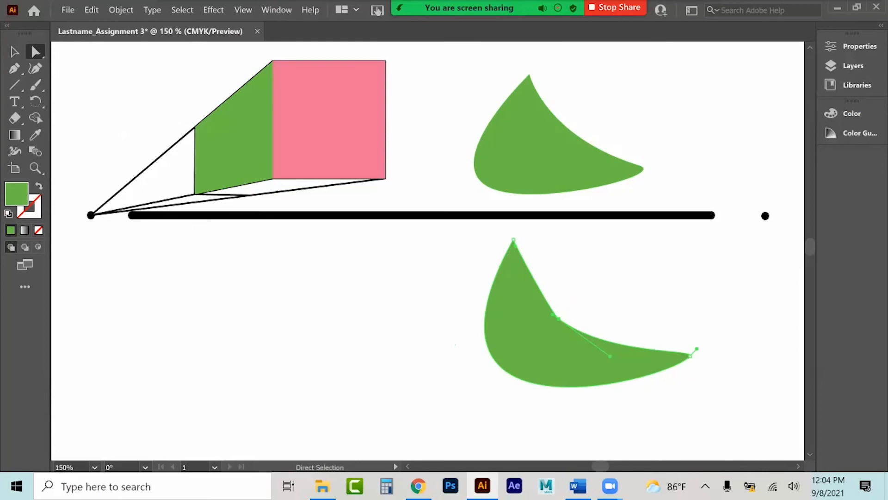
# Delete both green leaf-like shapes, above and below the horizon line
pyautogui.hotkey('ctrl', 'shift', 'a')
pyautogui.press('Delete')
pyautogui.click(536, 326)
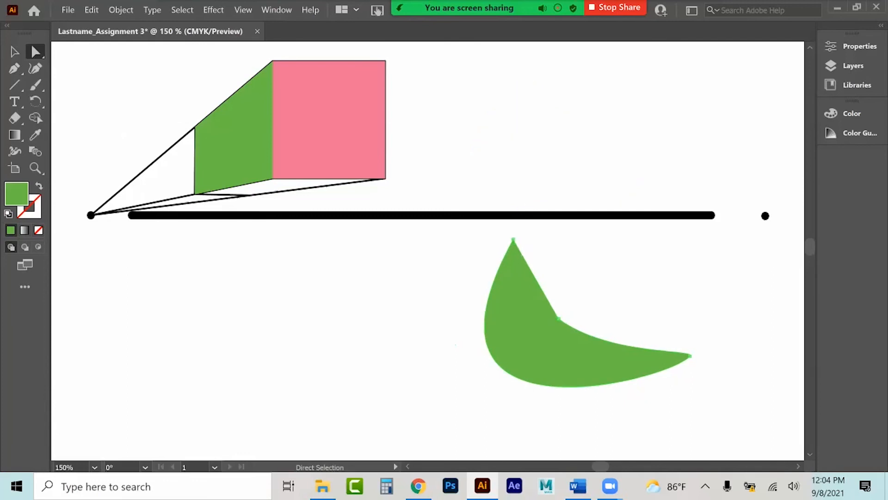
pyautogui.click(13, 51)
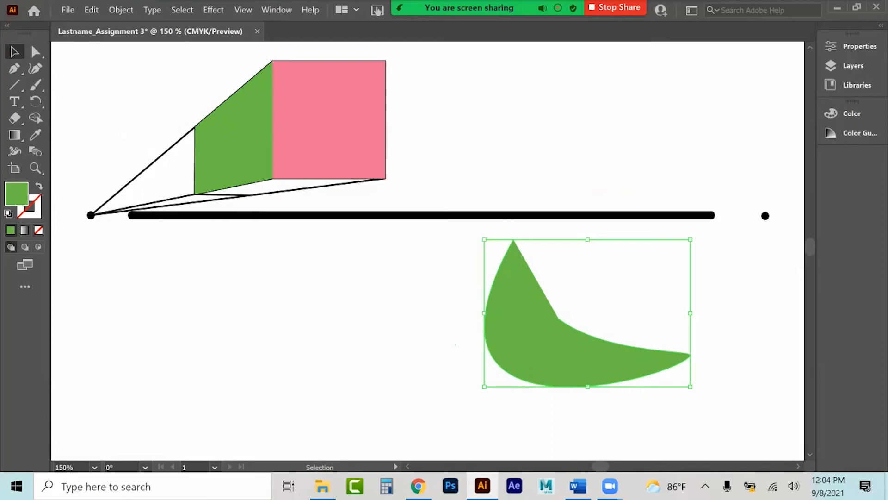
pyautogui.press('Delete')
# Draw a closed green circle from two curved anchor points with the Pen tool, and round it by adjusting its top anchor and handle
pyautogui.click(14, 68)
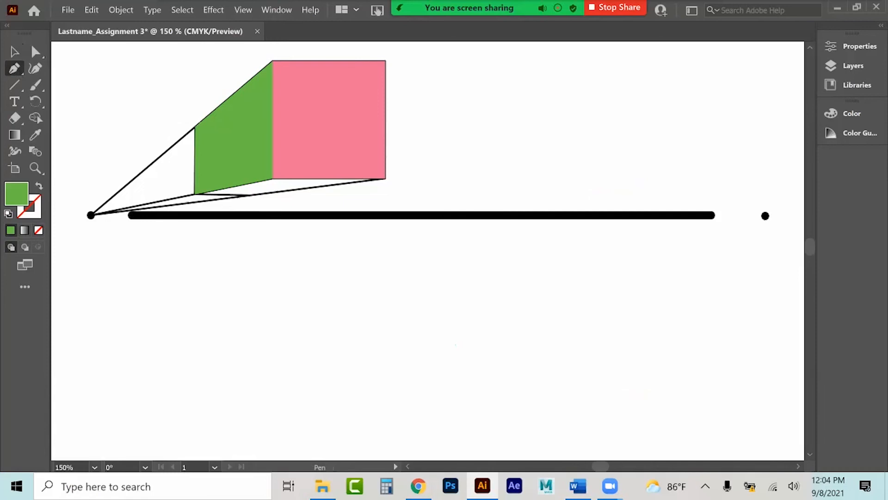
pyautogui.moveTo(513, 242); pyautogui.dragTo(590, 242)
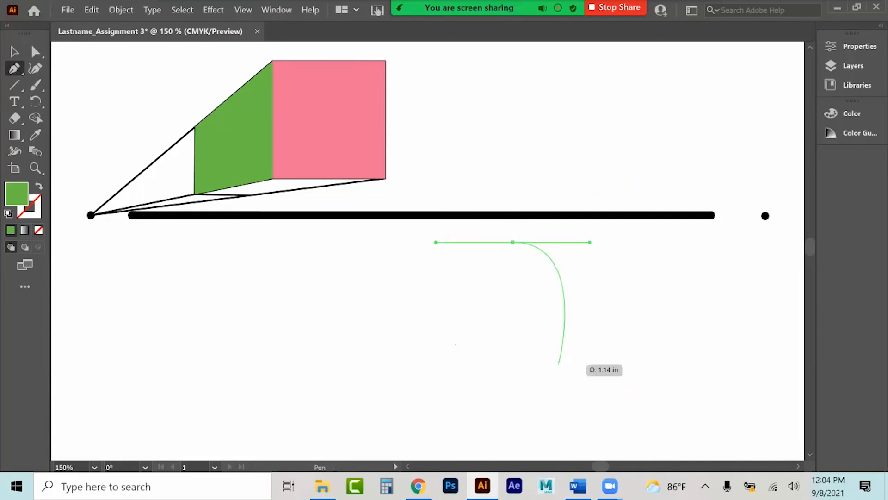
pyautogui.moveTo(520, 413); pyautogui.dragTo(408, 415)
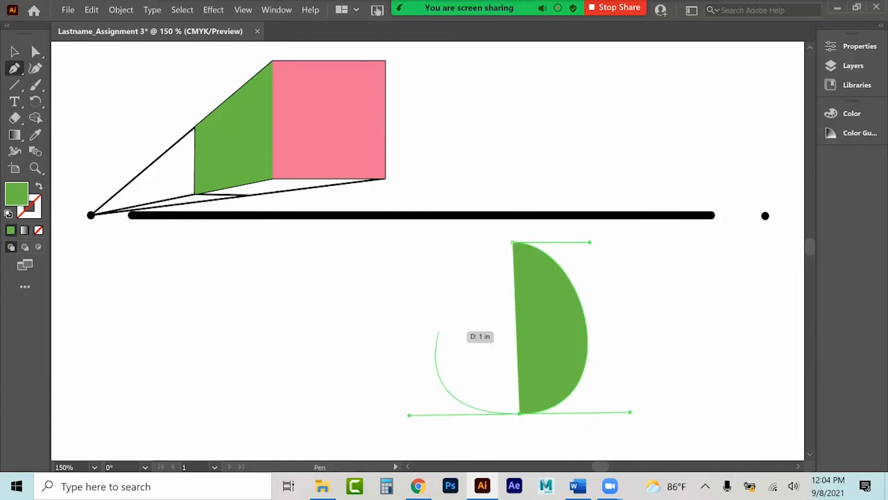
pyautogui.moveTo(513, 242); pyautogui.dragTo(405, 240)
pyautogui.click(36, 52)
pyautogui.moveTo(512, 242); pyautogui.dragTo(520, 260)
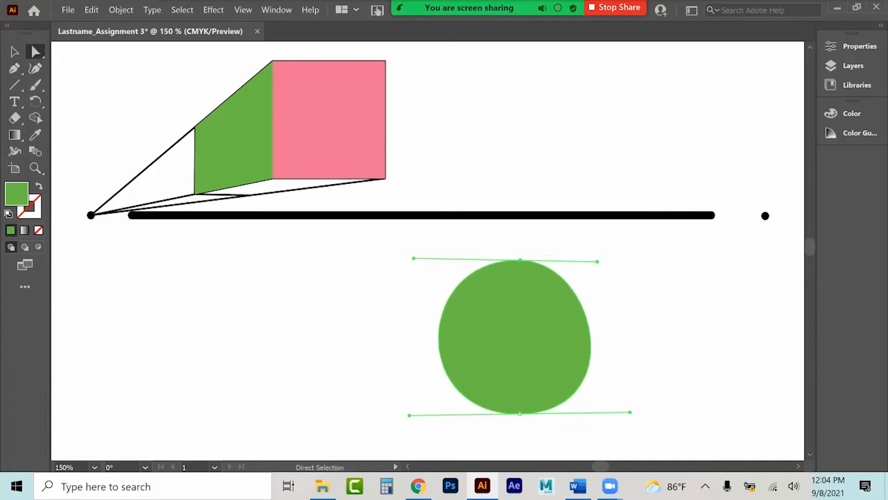
pyautogui.moveTo(597, 261); pyautogui.dragTo(625, 256)
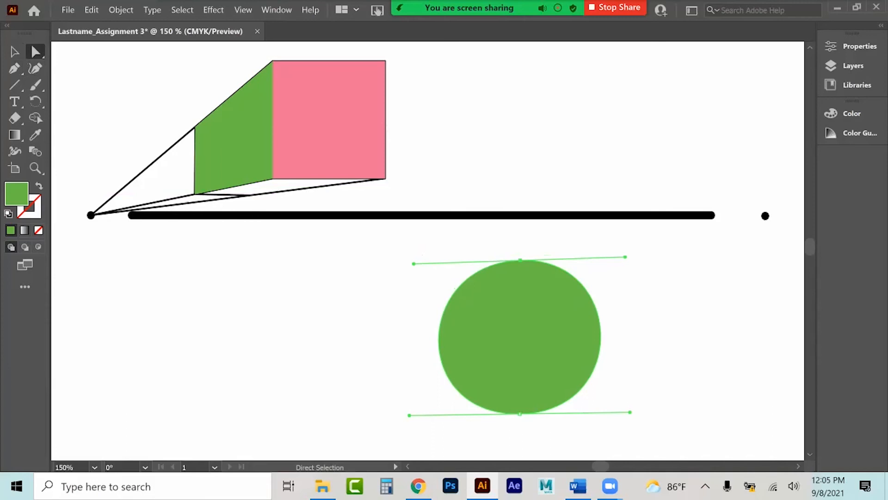
pyautogui.hotkey('ctrl', 'shift', 'a')
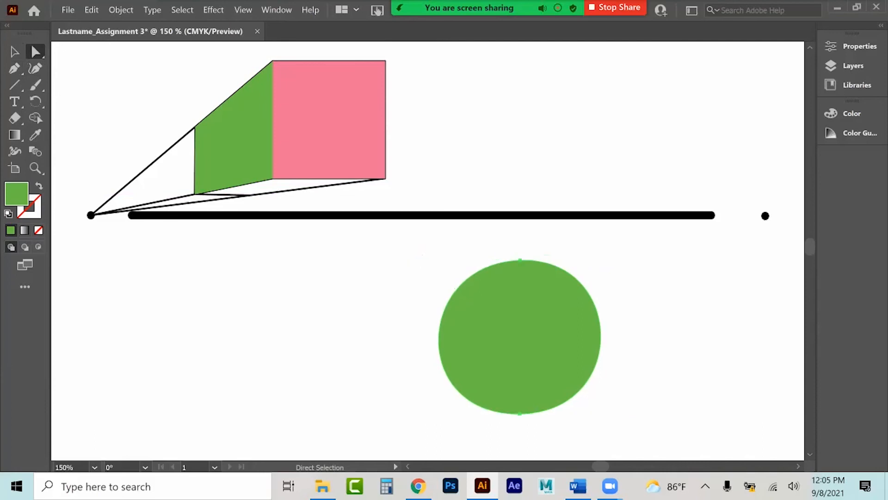
# Delete the circle and draw a closed green oval from four points below the horizon line with the Curvature tool
pyautogui.click(14, 51)
pyautogui.press('Delete')
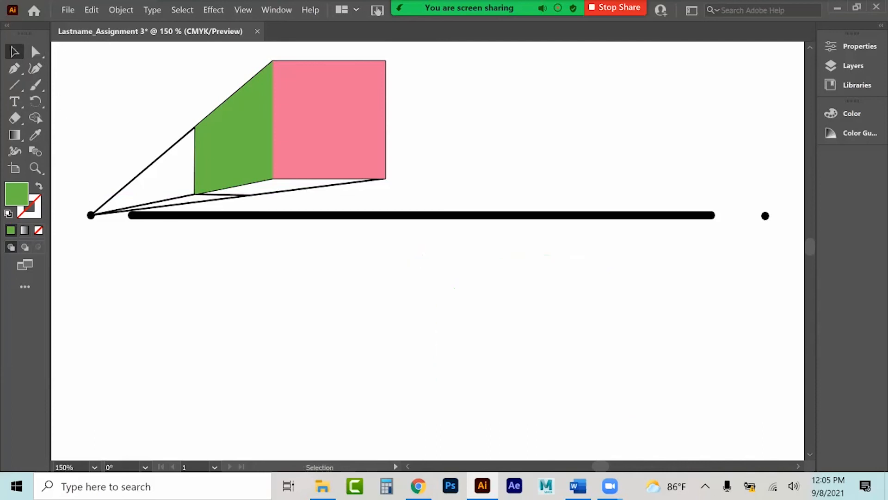
pyautogui.click(44, 71)
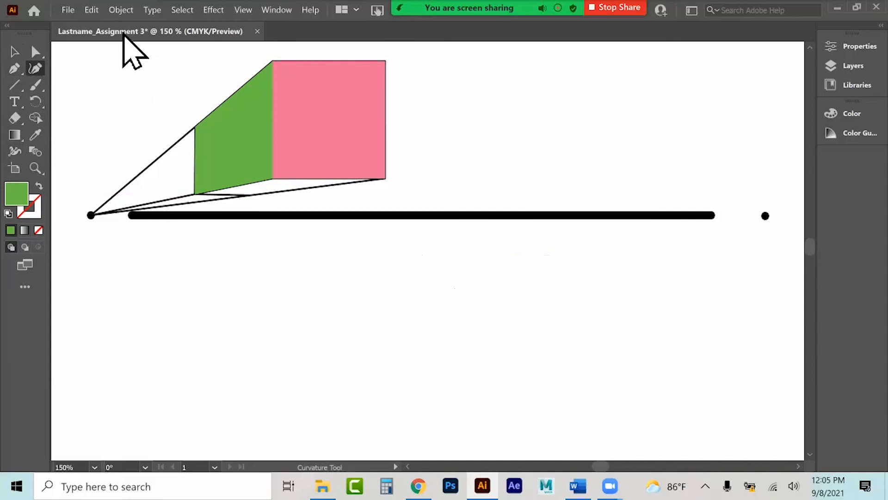
pyautogui.click(430, 256)
pyautogui.click(269, 279)
pyautogui.click(277, 378)
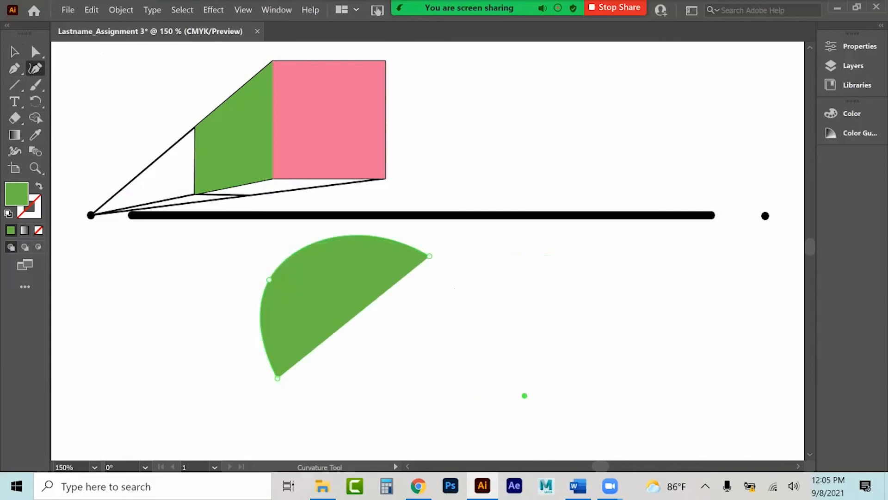
pyautogui.click(525, 396)
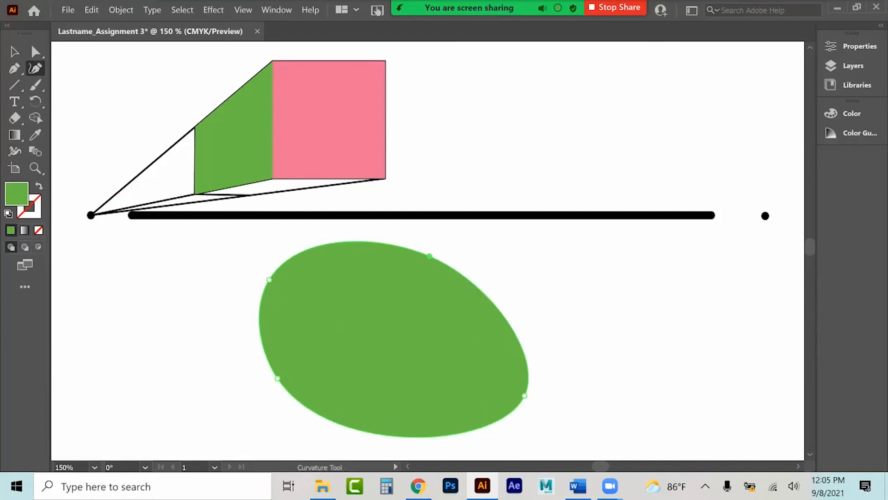
# Draw a small bird-like outline above the horizon line with the Curvature tool, using a green stroke and no fill
pyautogui.click(518, 97)
pyautogui.click(522, 111)
pyautogui.click(535, 99)
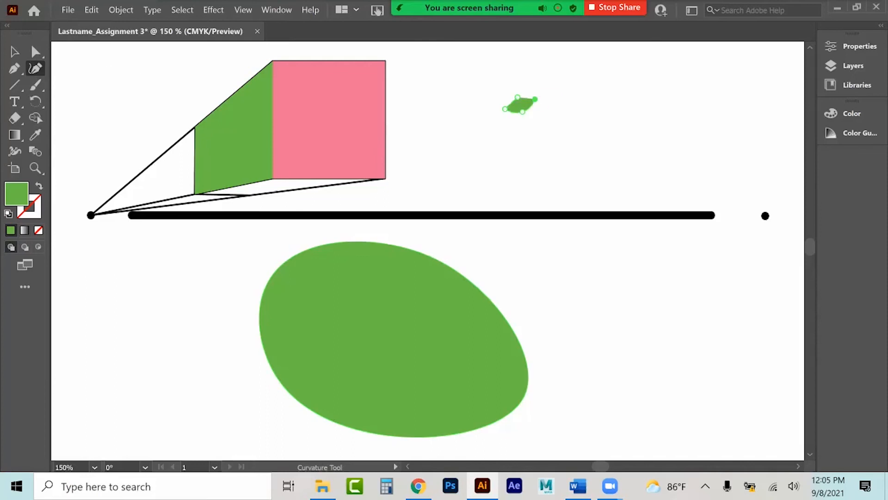
pyautogui.click(546, 109)
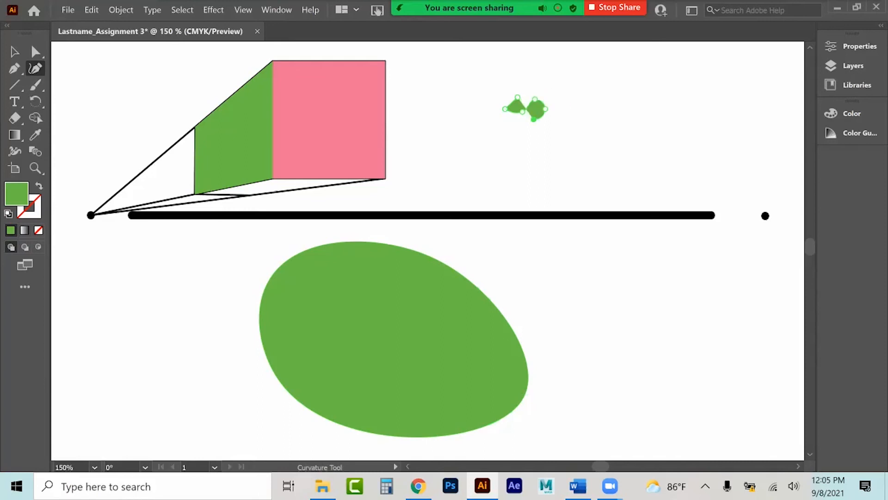
pyautogui.click(39, 186)
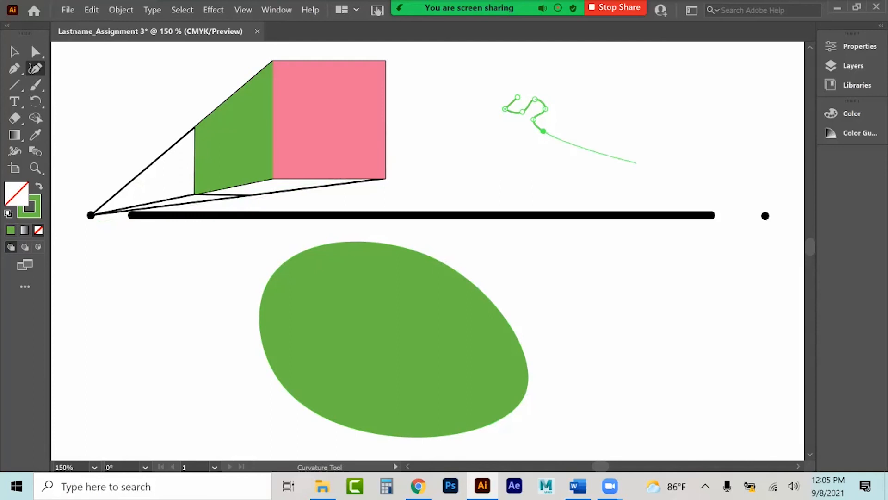
pyautogui.click(660, 180)
pyautogui.click(641, 154)
pyautogui.click(543, 131)
pyautogui.click(558, 106)
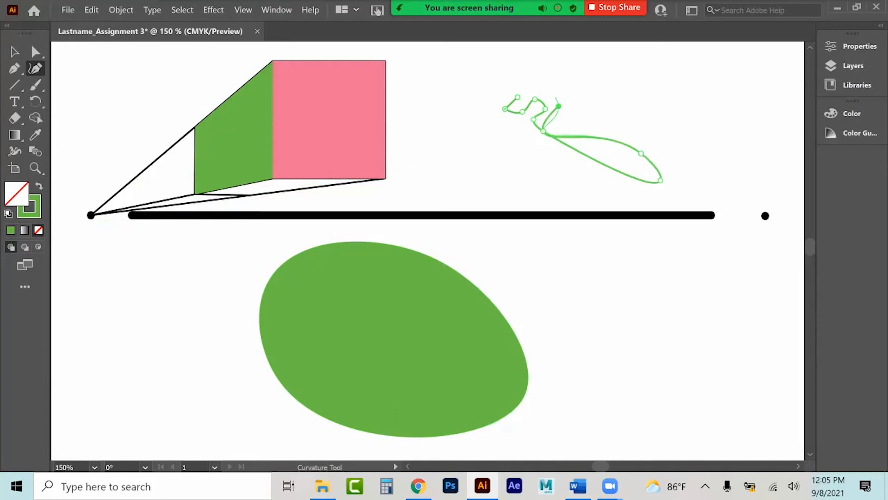
pyautogui.click(537, 86)
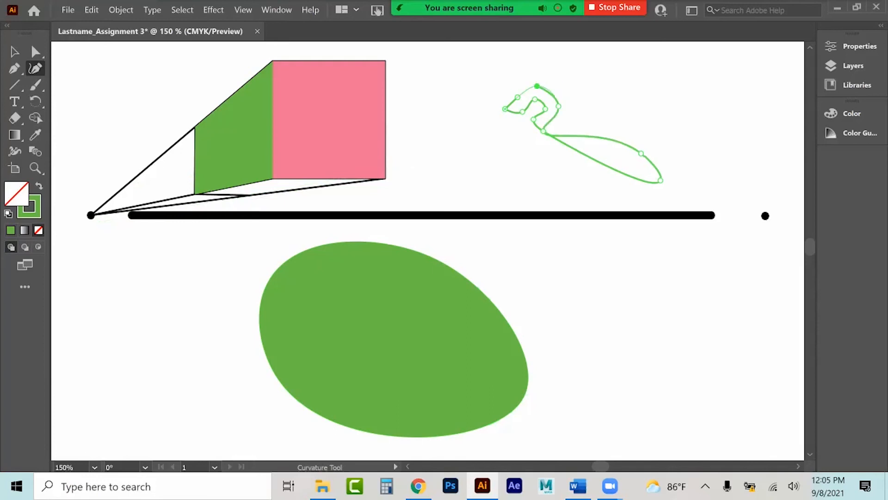
# Separate the overlapping anchor points at the base of the bird's neck and adjust their handles to widen the neck
pyautogui.click(36, 52)
pyautogui.click(543, 132)
pyautogui.moveTo(543, 131)
pyautogui.mouseDown()
pyautogui.moveTo(550, 121)
pyautogui.moveTo(544, 131)
pyautogui.mouseUp()
pyautogui.moveTo(555, 151); pyautogui.dragTo(562, 160)
pyautogui.moveTo(533, 124); pyautogui.dragTo(528, 127)
pyautogui.click(543, 131)
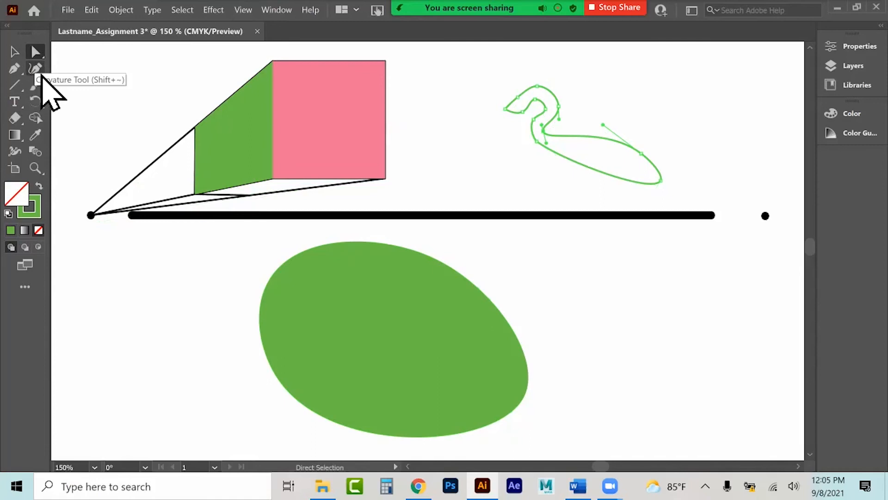
# Delete the bird-like outline and the large green oval
pyautogui.click(14, 51)
pyautogui.click(662, 180)
pyautogui.press('Delete')
pyautogui.click(504, 319)
pyautogui.press('Delete')
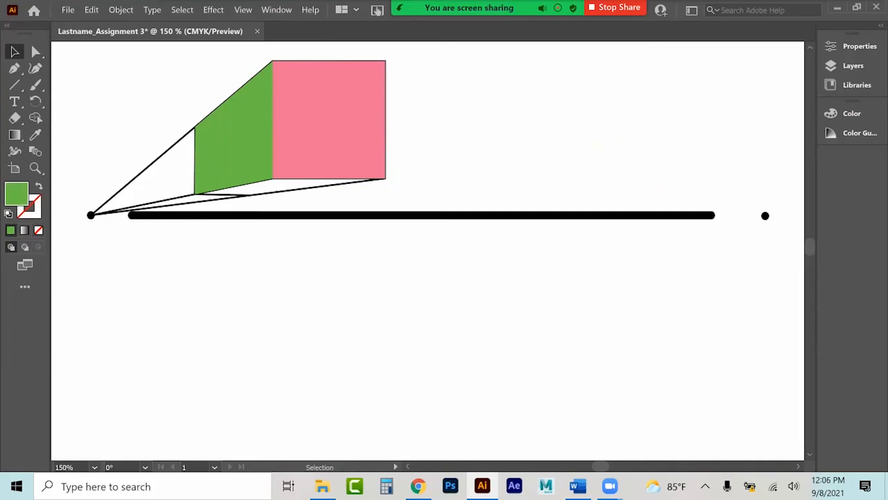
# Choose the Paintbrush and set its colours to a black fill with no stroke, starting from the default colours
pyautogui.click(37, 87)
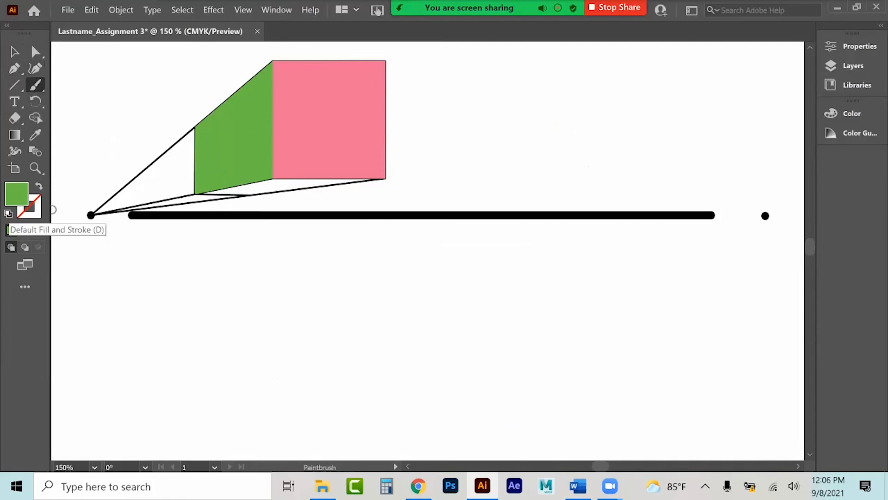
pyautogui.click(8, 214)
pyautogui.click(39, 186)
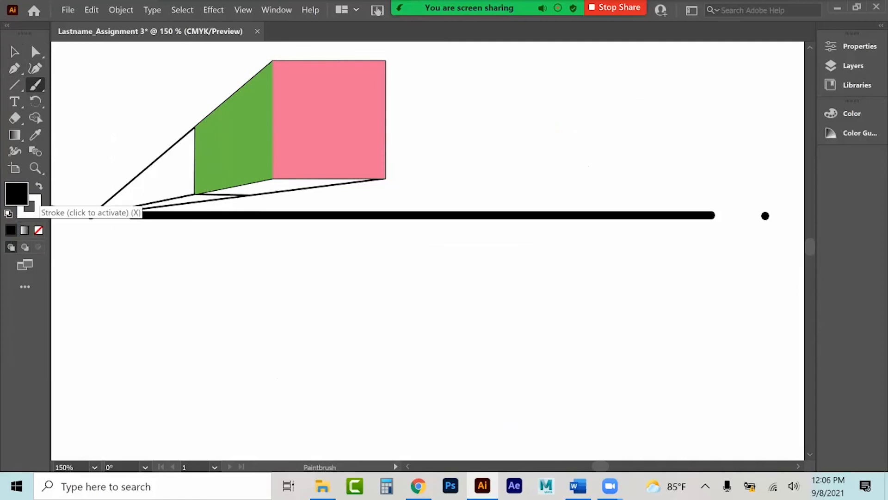
pyautogui.click(34, 203)
pyautogui.click(39, 230)
pyautogui.click(791, 107)
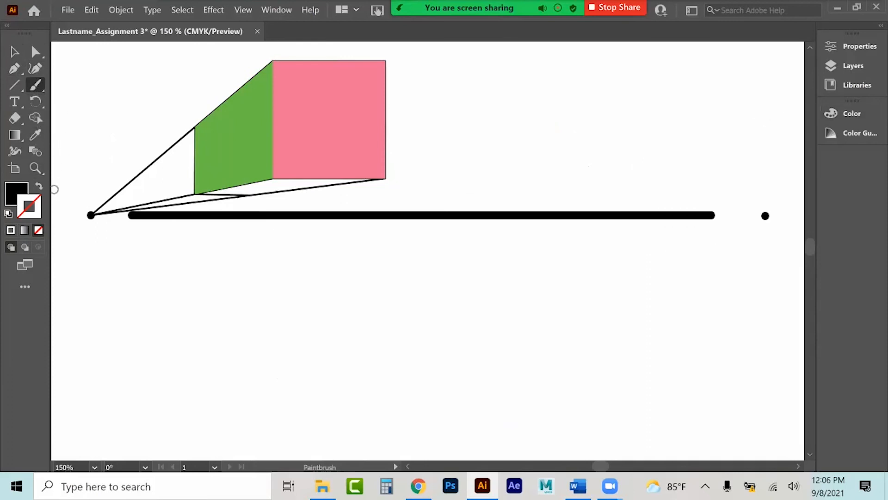
# Paint a wide black zigzag stroke below the horizon line, undo the extra short stroke beside it, and select the zigzag
pyautogui.moveTo(489, 325)
pyautogui.mouseDown()
pyautogui.moveTo(438, 284)
pyautogui.moveTo(395, 326)
pyautogui.moveTo(345, 336)
pyautogui.moveTo(303, 316)
pyautogui.moveTo(284, 349)
pyautogui.moveTo(234, 305)
pyautogui.moveTo(221, 355)
pyautogui.moveTo(142, 286)
pyautogui.mouseUp()
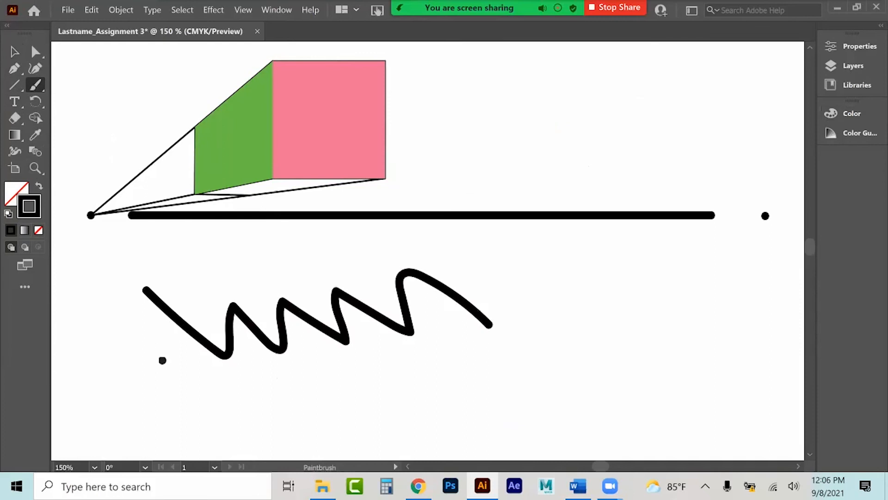
pyautogui.moveTo(162, 359); pyautogui.dragTo(188, 317)
pyautogui.hotkey('ctrl', 'z')
pyautogui.click(15, 52)
pyautogui.click(187, 318)
pyautogui.click(187, 319)
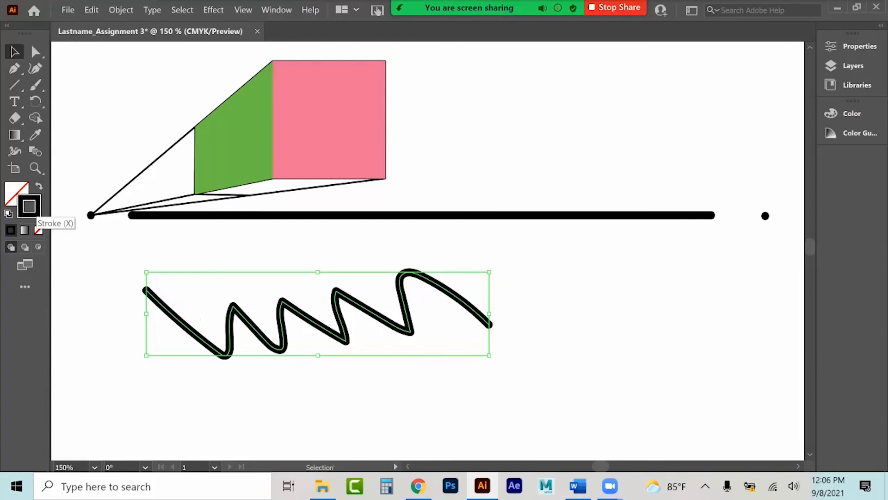
# Set the Paintbrush fidelity to the most accurate setting and paint a long wobbly black stroke above the horizon line
pyautogui.doubleClick(40, 88)
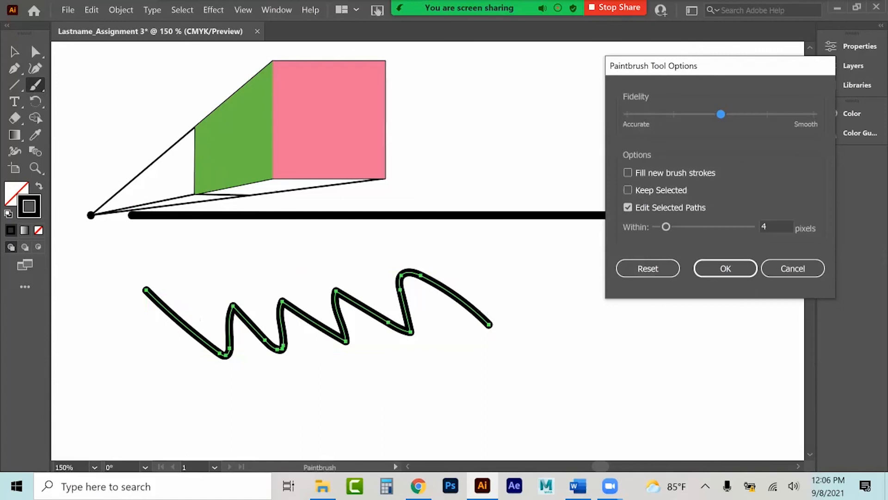
pyautogui.moveTo(721, 114); pyautogui.dragTo(628, 113)
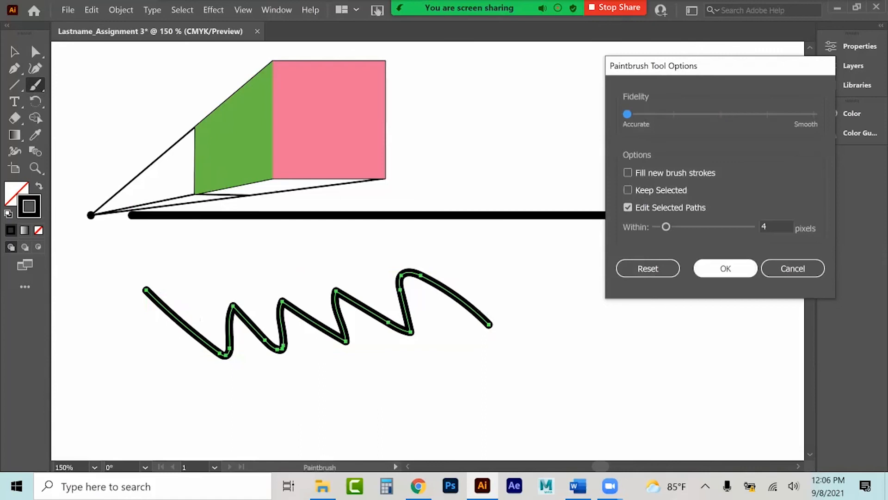
pyautogui.click(725, 268)
pyautogui.moveTo(436, 141)
pyautogui.mouseDown()
pyautogui.moveTo(689, 157)
pyautogui.moveTo(763, 149)
pyautogui.mouseUp()
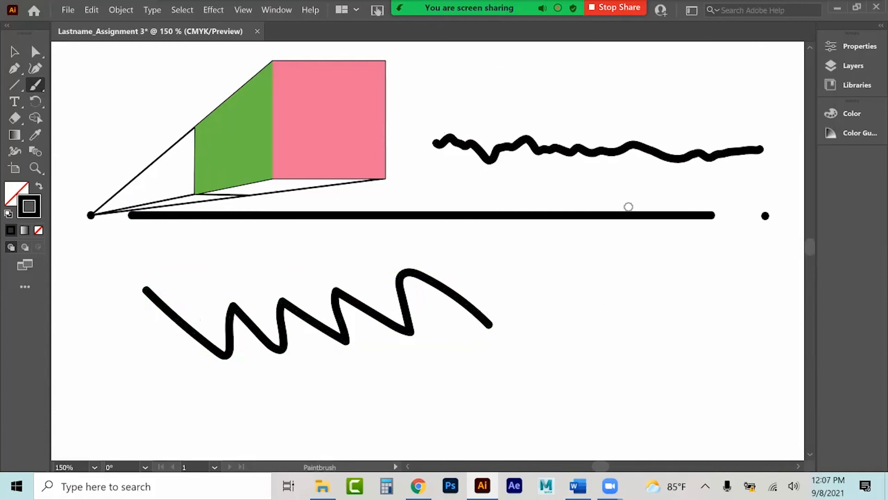
# Set the Paintbrush fidelity to the smoothest setting and paint a long straight stroke above the wobbly one
pyautogui.doubleClick(37, 86)
pyautogui.moveTo(627, 114); pyautogui.dragTo(814, 113)
pyautogui.click(730, 268)
pyautogui.moveTo(433, 110)
pyautogui.mouseDown()
pyautogui.moveTo(548, 119)
pyautogui.moveTo(764, 113)
pyautogui.mouseUp()
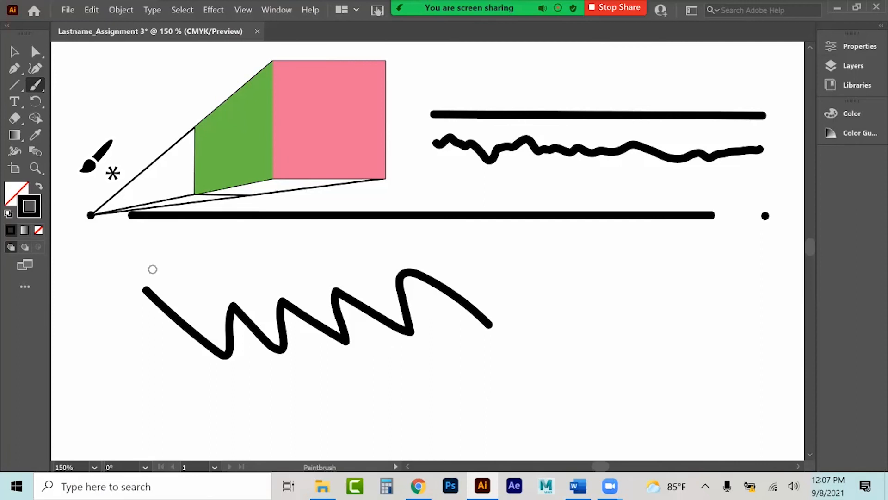
# Set the Paintbrush fidelity to the midpoint between Accurate and Smooth
pyautogui.click(37, 85)
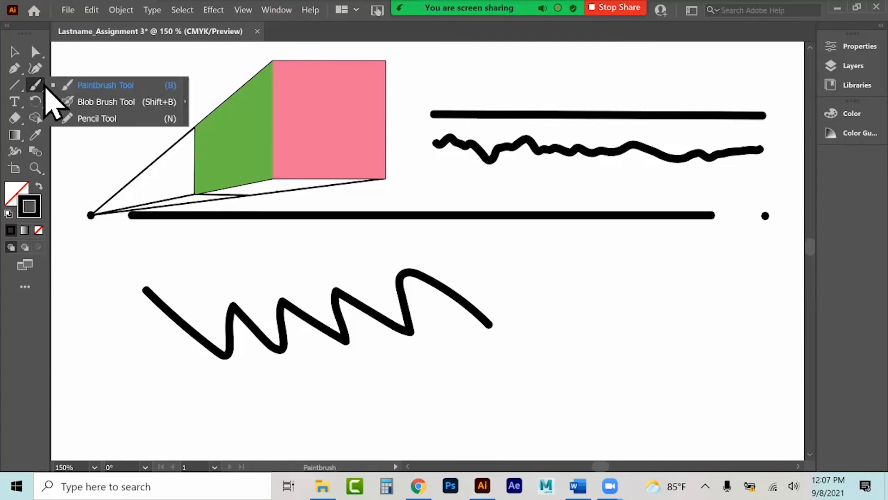
pyautogui.doubleClick(45, 85)
pyautogui.moveTo(814, 115); pyautogui.dragTo(721, 114)
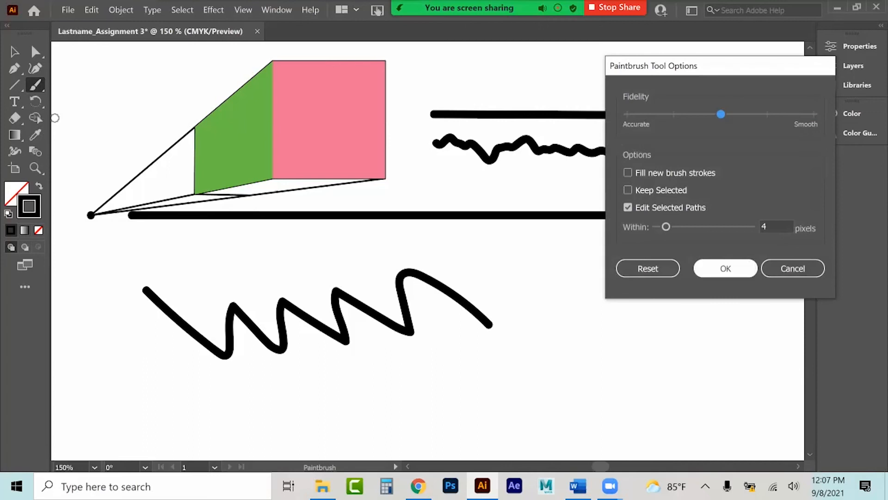
pyautogui.click(725, 268)
# Choose the Charcoal - Feather brush and paint a wavy stroke below the black zigzag
pyautogui.click(854, 46)
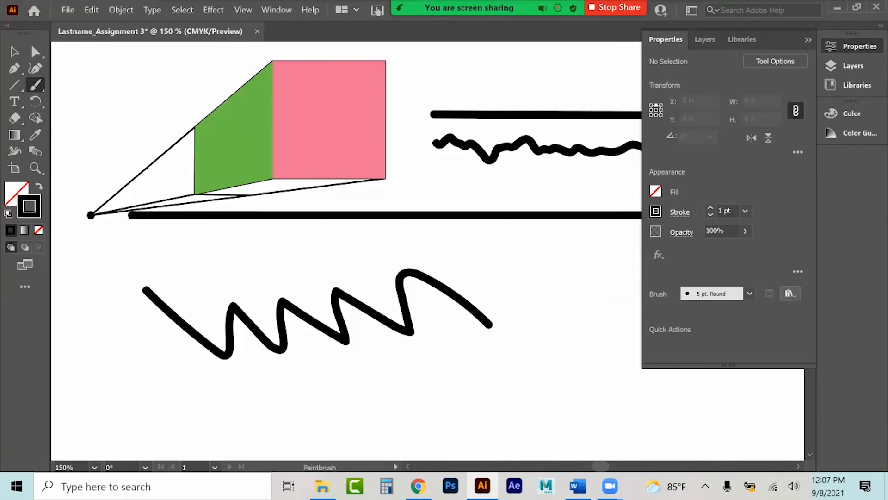
pyautogui.click(750, 294)
pyautogui.moveTo(747, 338); pyautogui.dragTo(747, 352)
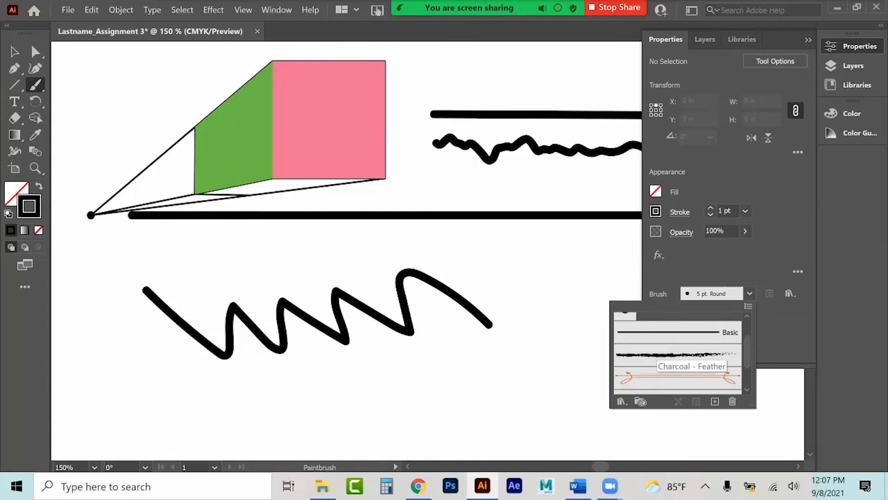
pyautogui.click(678, 354)
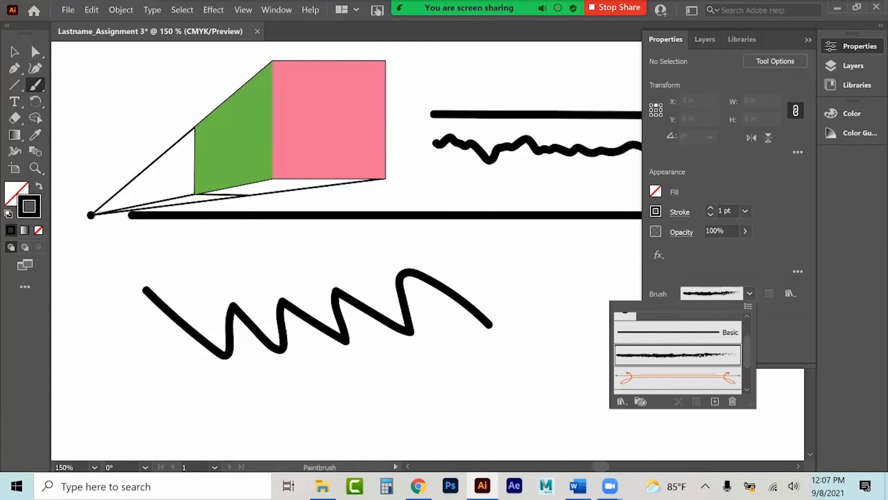
pyautogui.press('Escape')
pyautogui.moveTo(452, 376); pyautogui.dragTo(560, 366)
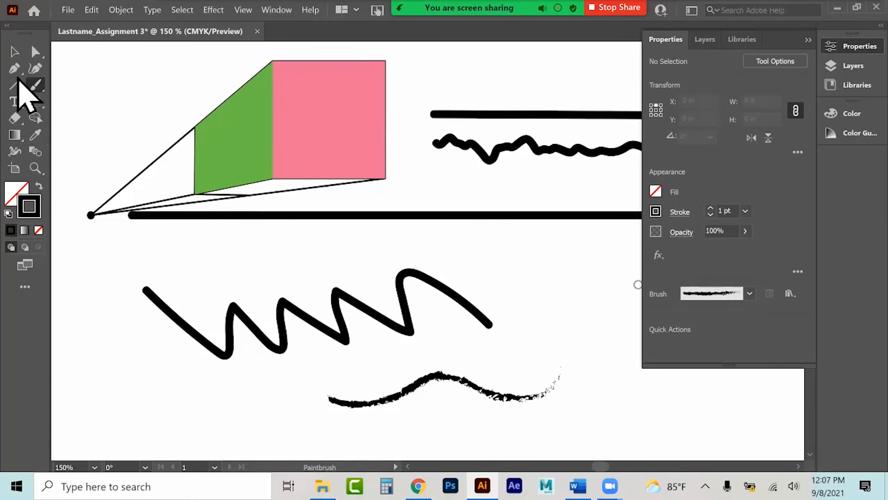
# Select the charcoal stroke and set its stroke weight to 4 pt
pyautogui.click(14, 51)
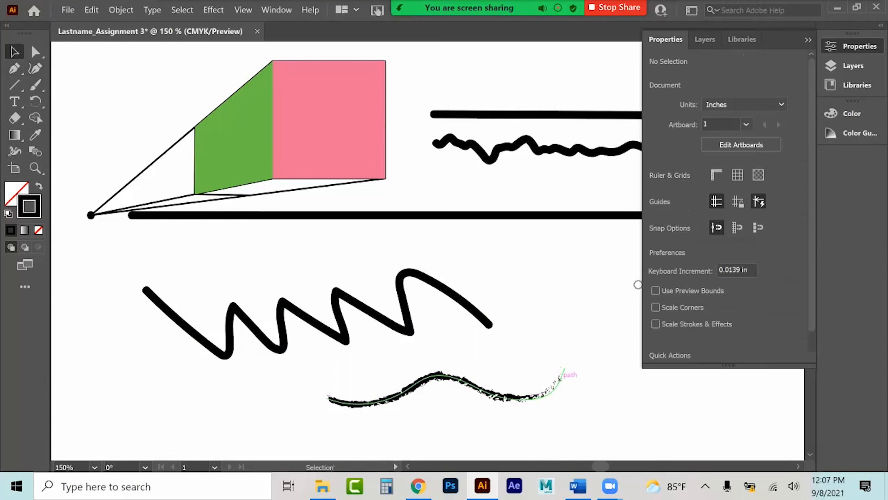
pyautogui.click(560, 379)
pyautogui.click(711, 207)
pyautogui.click(711, 208)
pyautogui.click(711, 208)
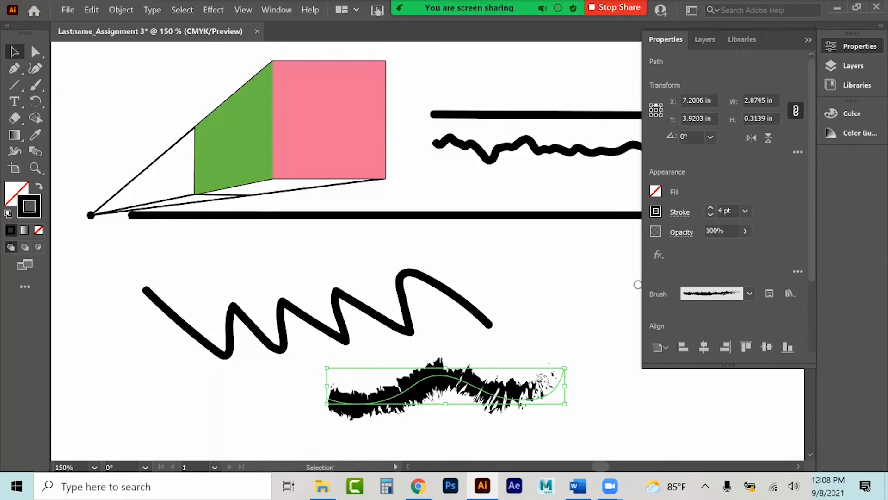
# Convert the charcoal stroke into filled shapes with Outline Stroke, then deselect it
pyautogui.click(121, 10)
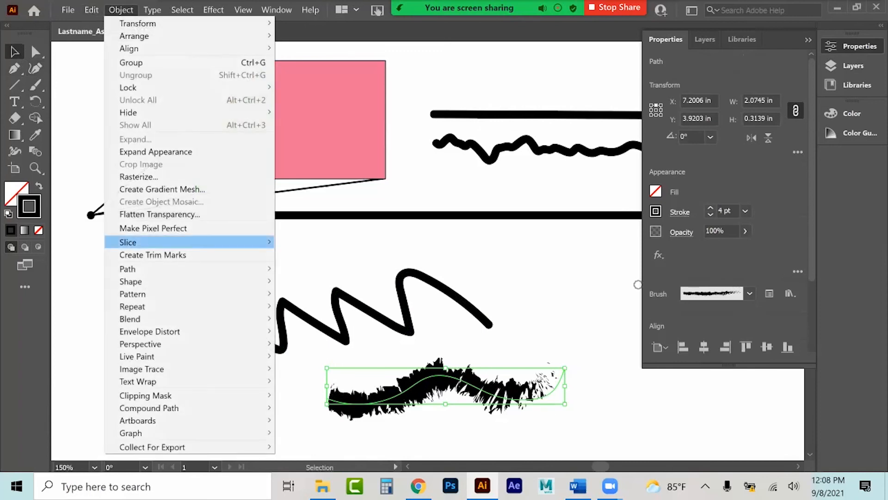
pyautogui.moveTo(139, 269)
pyautogui.click(314, 294)
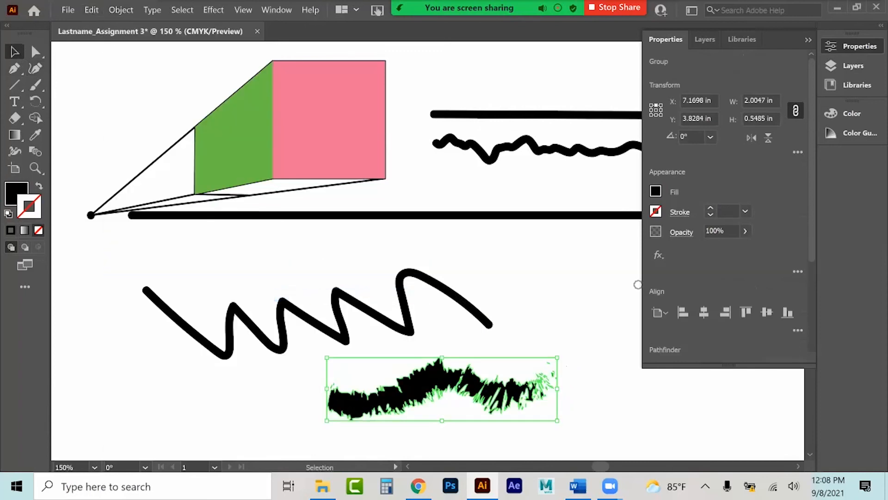
pyautogui.click(541, 341)
pyautogui.click(526, 384)
pyautogui.click(638, 284)
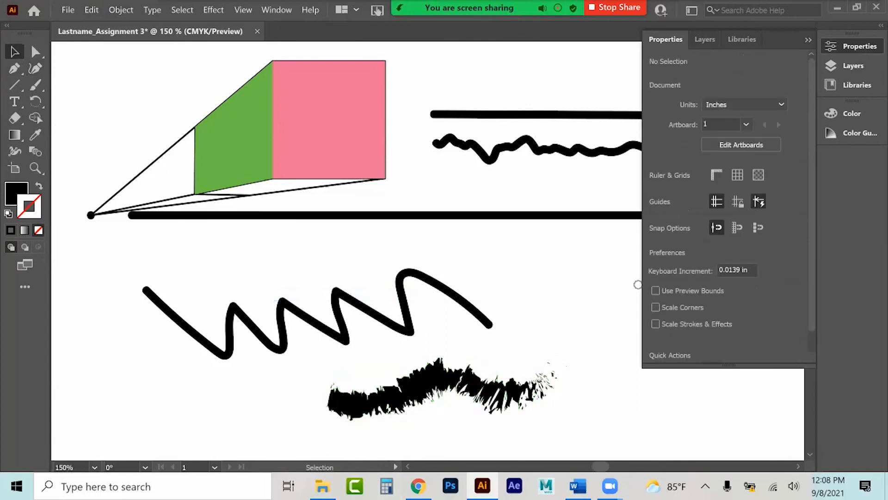
# Switch the Paintbrush to the 5 pt. Oval brush and paint a squiggle beside the right end of the zigzag
pyautogui.click(37, 89)
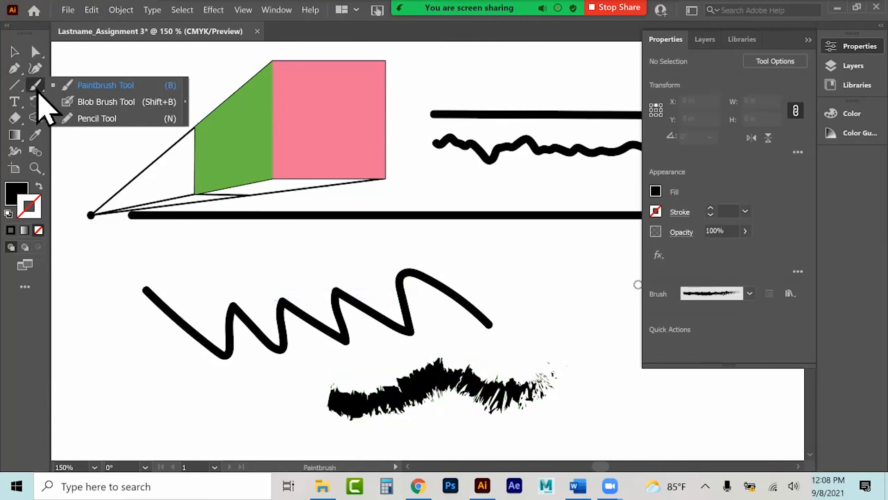
pyautogui.click(750, 292)
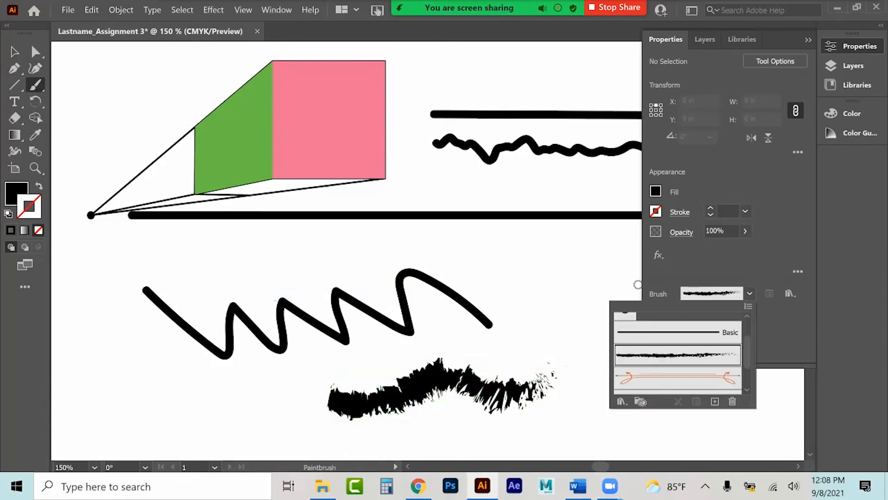
pyautogui.scroll(-3, 677, 354)
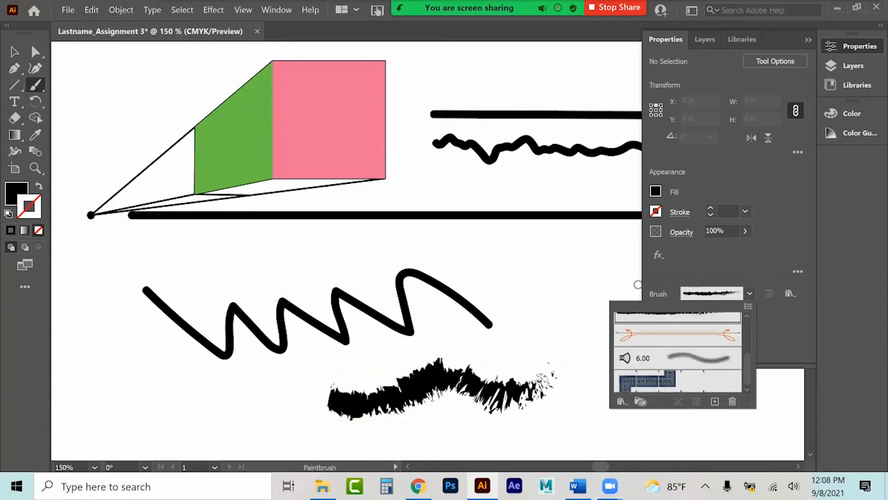
pyautogui.scroll(5, 678, 354)
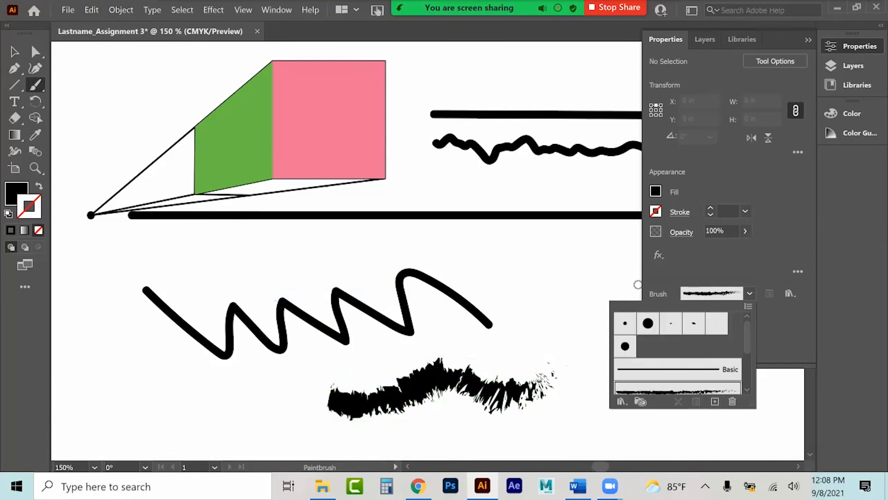
pyautogui.click(678, 369)
pyautogui.scroll(-1, 678, 369)
pyautogui.scroll(1, 678, 369)
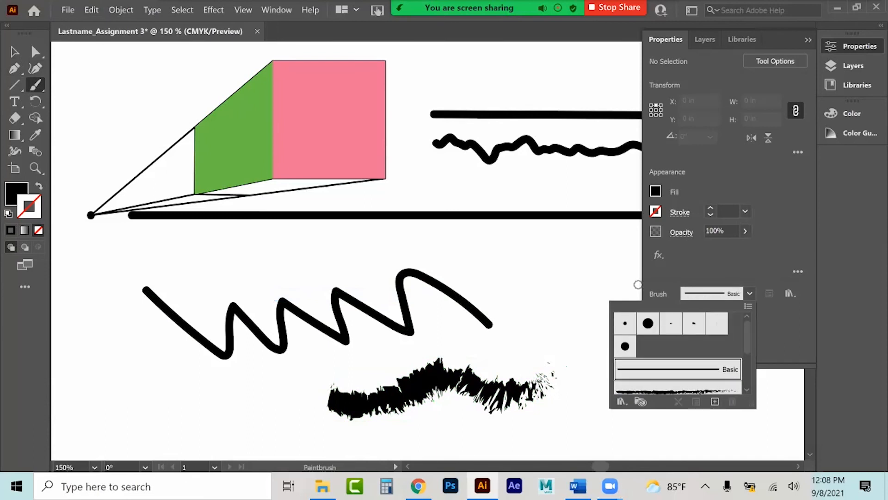
pyautogui.click(625, 323)
pyautogui.click(693, 323)
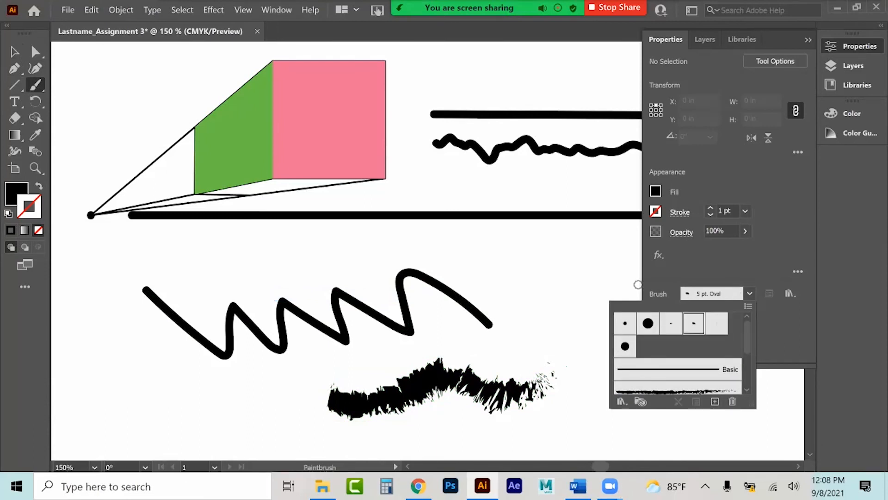
pyautogui.click(510, 271)
pyautogui.click(498, 274)
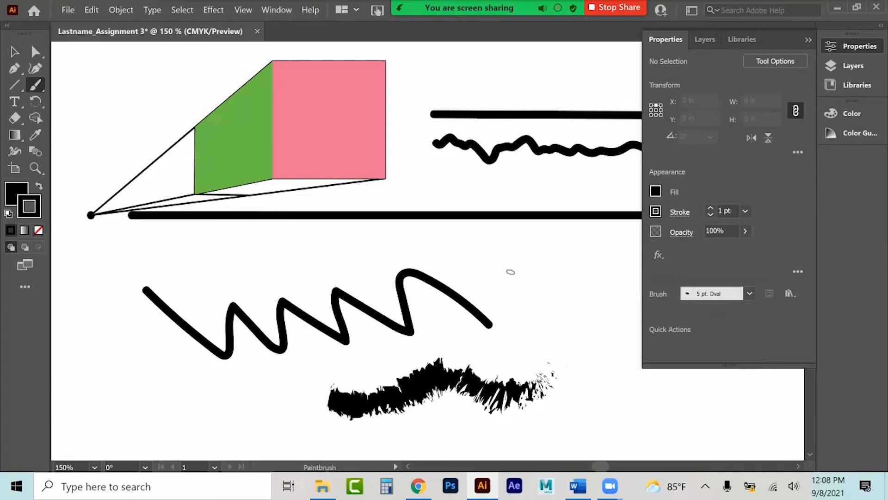
pyautogui.moveTo(498, 274)
pyautogui.mouseDown()
pyautogui.moveTo(557, 278)
pyautogui.moveTo(596, 313)
pyautogui.mouseUp()
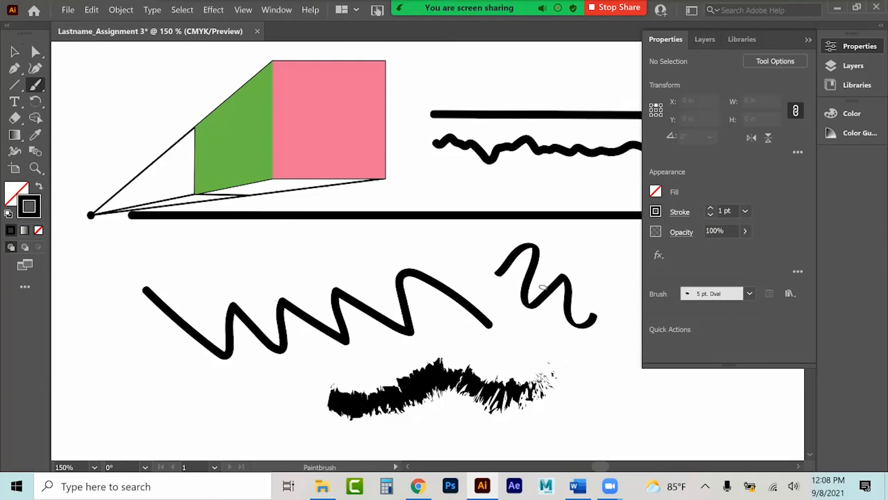
# Set the Paintbrush to the 5 pt. Round brush and collapse the properties
pyautogui.click(749, 293)
pyautogui.click(625, 323)
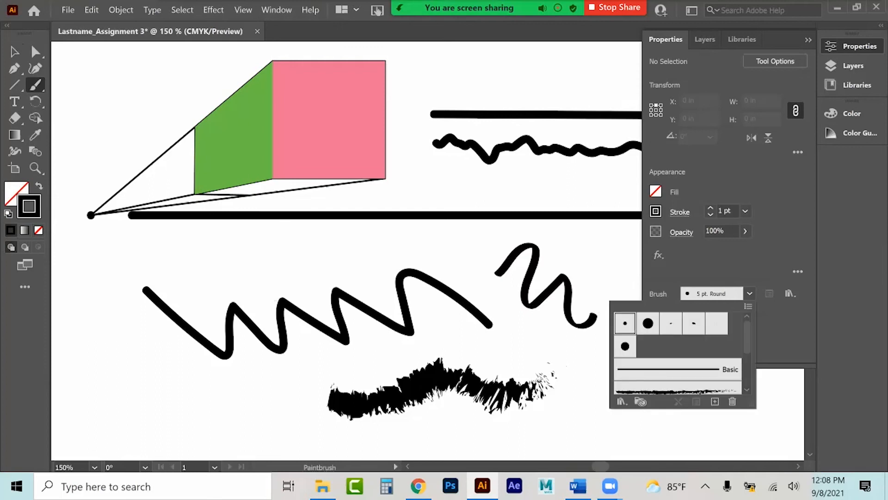
pyautogui.click(808, 40)
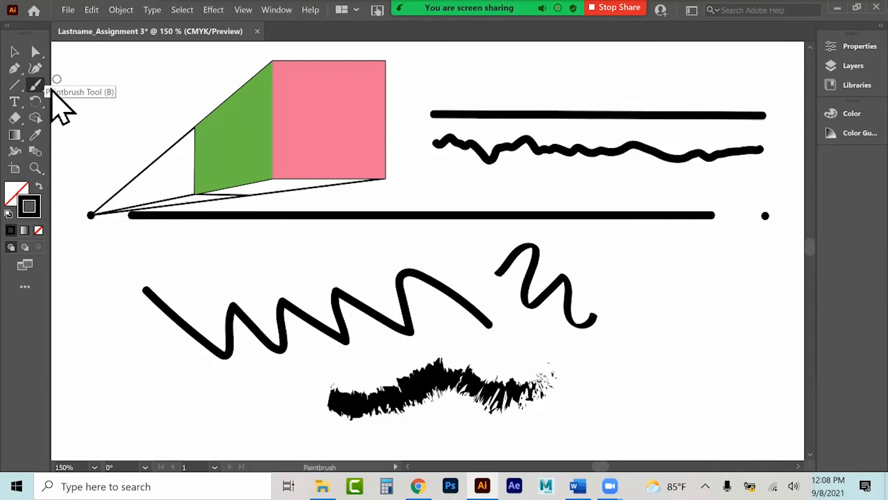
# Choose the Blob Brush and set its fidelity to the midpoint, size to 13 pt, angle to 113° and roundness to 24%
pyautogui.click(36, 86)
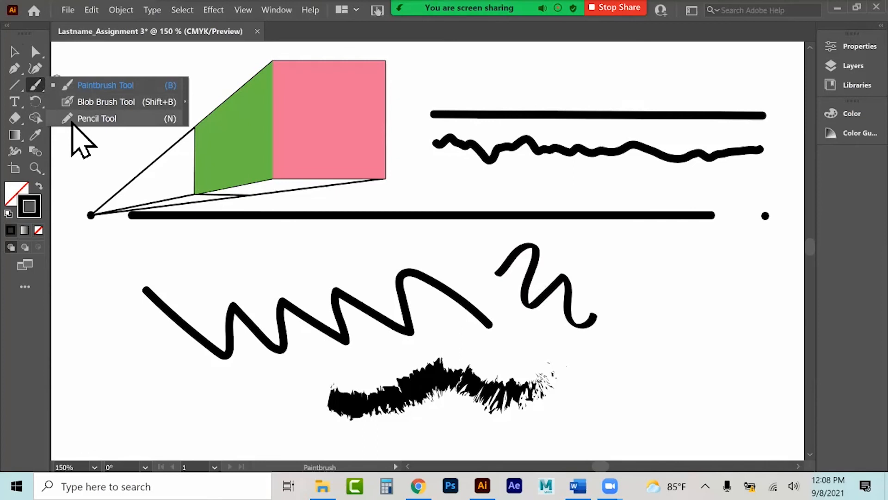
pyautogui.click(72, 102)
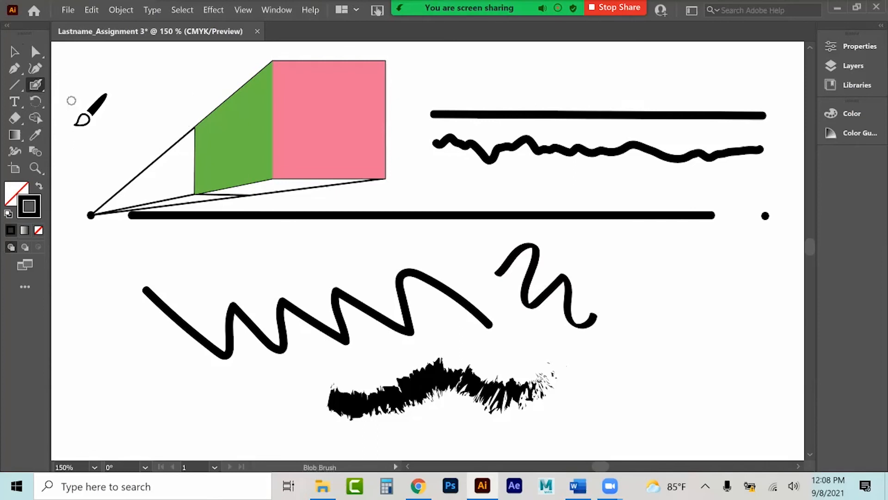
pyautogui.doubleClick(37, 86)
pyautogui.moveTo(466, 155); pyautogui.dragTo(634, 155)
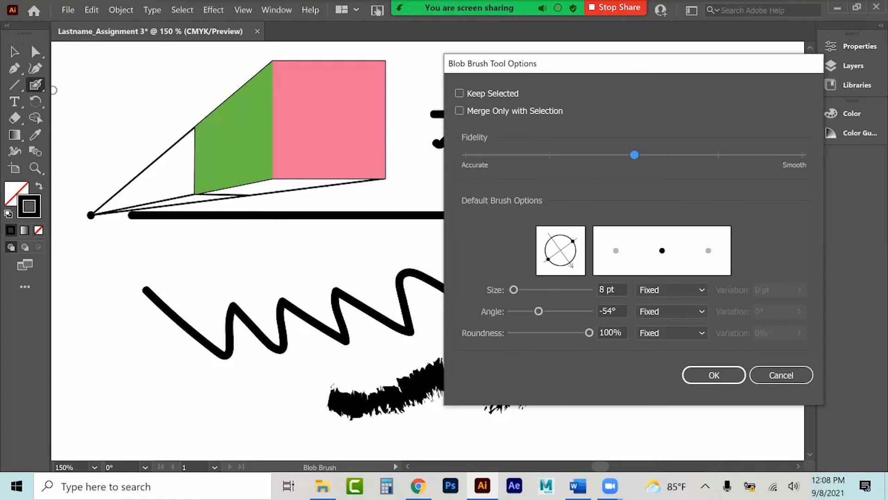
pyautogui.moveTo(572, 266)
pyautogui.mouseDown()
pyautogui.moveTo(540, 256)
pyautogui.moveTo(560, 247)
pyautogui.mouseUp()
pyautogui.moveTo(589, 311); pyautogui.dragTo(574, 311)
pyautogui.moveTo(530, 332); pyautogui.dragTo(530, 333)
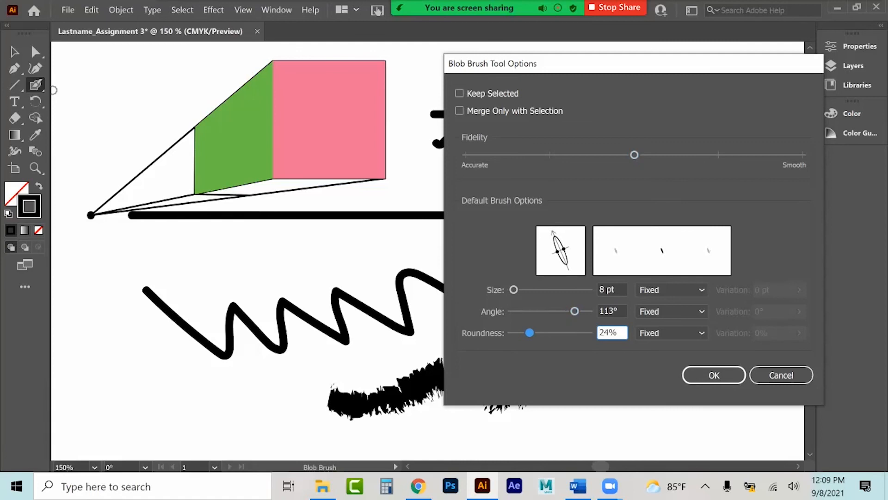
pyautogui.moveTo(514, 290); pyautogui.dragTo(516, 289)
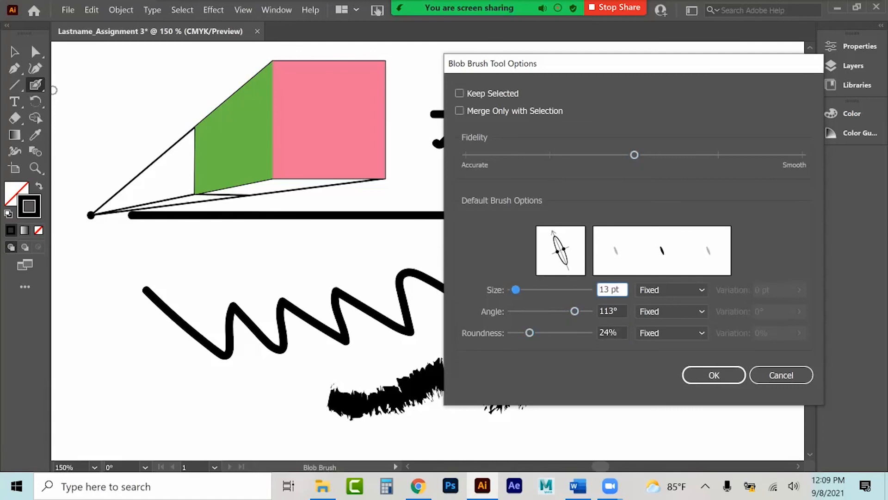
pyautogui.click(714, 375)
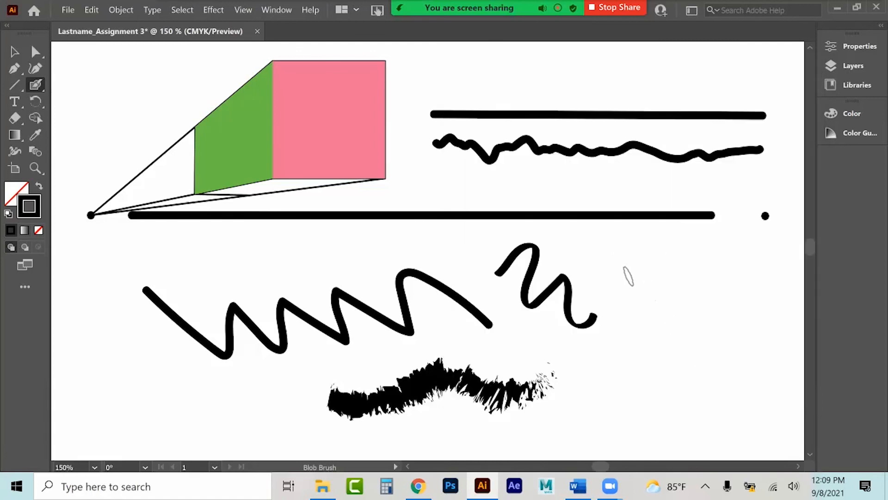
# Paint a large calligraphic S-like Blob Brush stroke beside the oval-brush squiggle and select it
pyautogui.moveTo(622, 300)
pyautogui.mouseDown()
pyautogui.moveTo(647, 261)
pyautogui.moveTo(716, 292)
pyautogui.moveTo(631, 346)
pyautogui.moveTo(625, 376)
pyautogui.moveTo(689, 394)
pyautogui.moveTo(733, 361)
pyautogui.mouseUp()
pyautogui.click(15, 52)
pyautogui.click(680, 319)
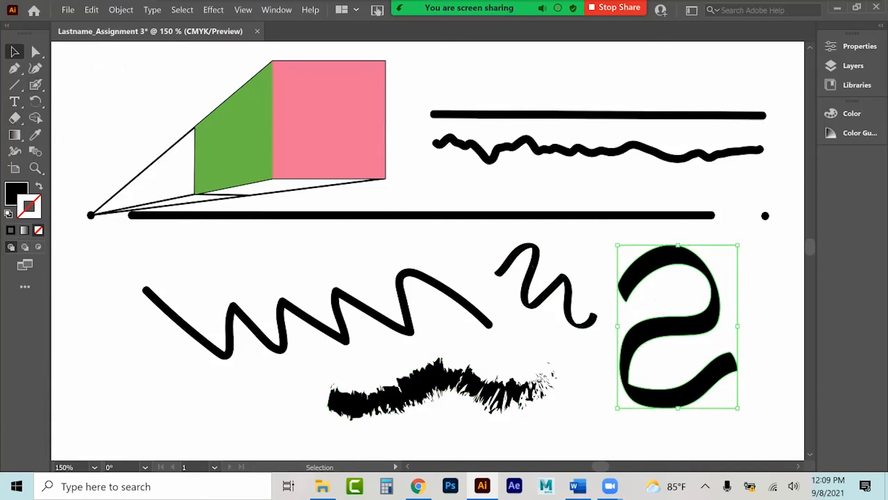
# Delete all the brush strokes below the horizon line
pyautogui.moveTo(326, 254); pyautogui.dragTo(666, 384)
pyautogui.press('Delete')
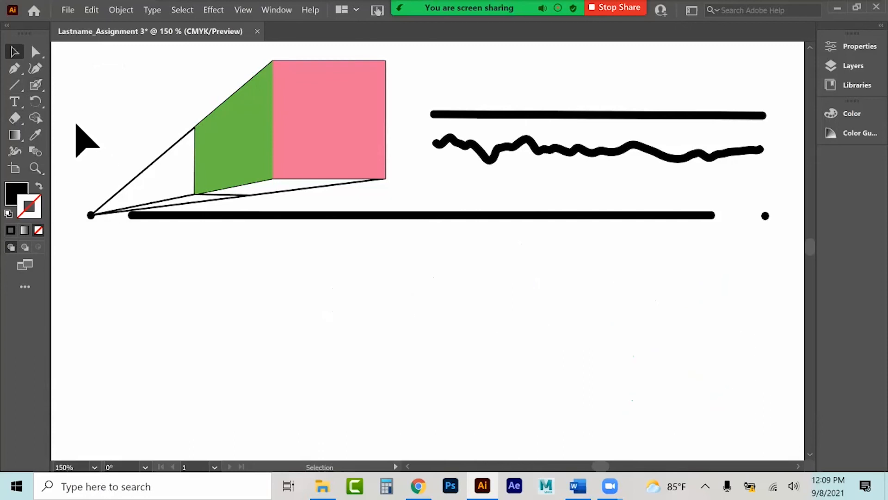
# Reduce the Blob Brush size below 13 pt
pyautogui.doubleClick(36, 85)
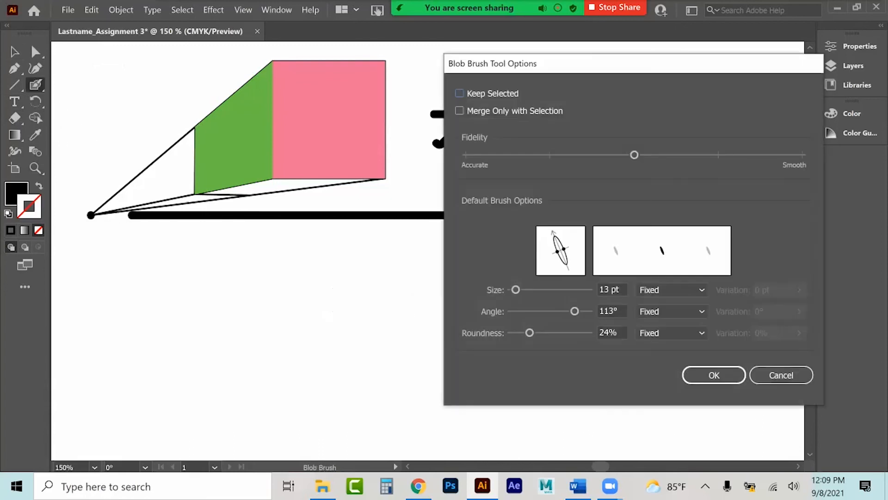
pyautogui.moveTo(515, 290); pyautogui.dragTo(512, 289)
pyautogui.click(714, 375)
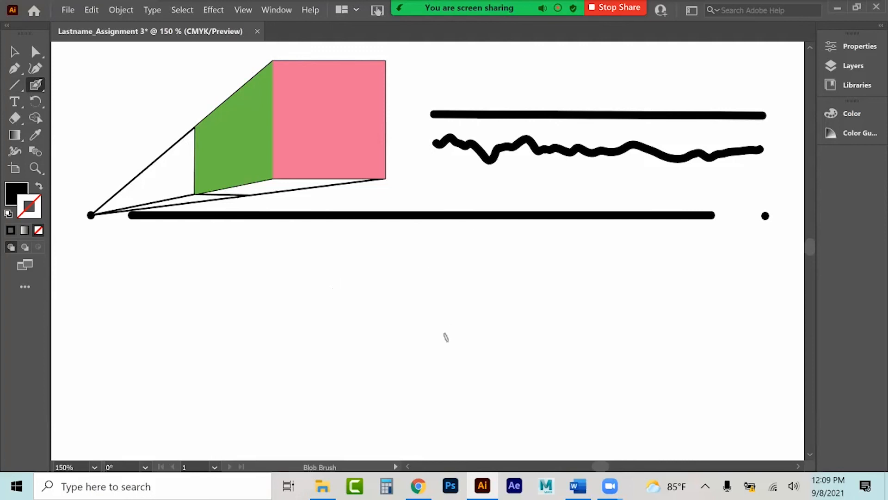
# Paint two overlapping black eye outlines with the Blob Brush below the horizon line, with a small iris loop in the lower part of each
pyautogui.moveTo(438, 369)
pyautogui.mouseDown()
pyautogui.moveTo(469, 322)
pyautogui.moveTo(468, 272)
pyautogui.moveTo(413, 248)
pyautogui.moveTo(395, 284)
pyautogui.moveTo(397, 324)
pyautogui.moveTo(439, 370)
pyautogui.mouseUp()
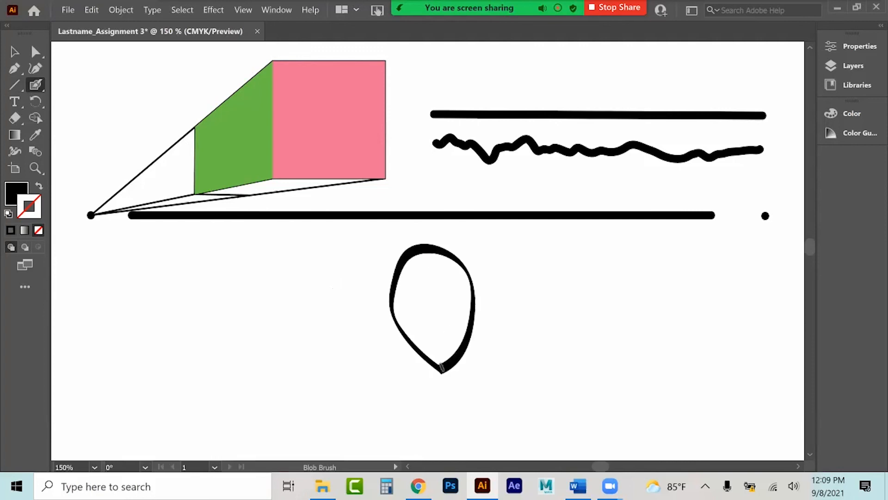
pyautogui.hotkey('shift', 'x')
pyautogui.moveTo(463, 265)
pyautogui.mouseDown()
pyautogui.moveTo(499, 254)
pyautogui.moveTo(530, 293)
pyautogui.moveTo(534, 360)
pyautogui.moveTo(519, 373)
pyautogui.moveTo(480, 365)
pyautogui.moveTo(468, 338)
pyautogui.mouseUp()
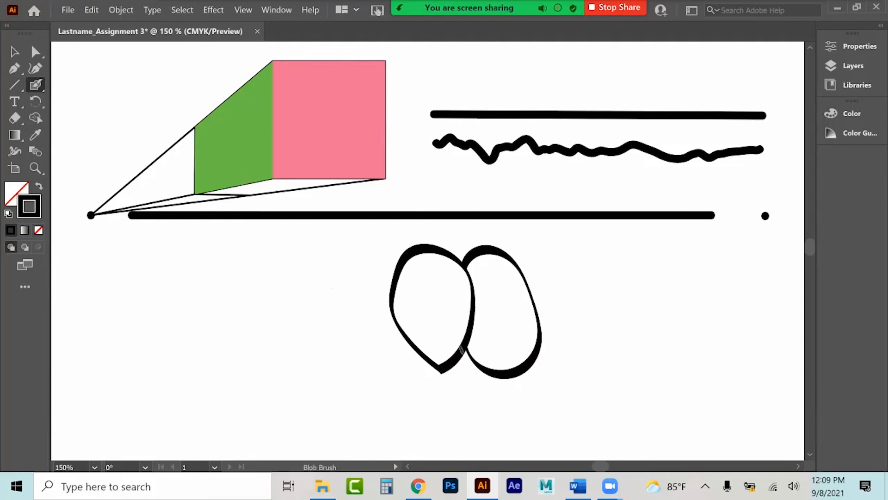
pyautogui.moveTo(456, 350)
pyautogui.mouseDown()
pyautogui.moveTo(450, 355)
pyautogui.moveTo(433, 330)
pyautogui.moveTo(443, 315)
pyautogui.moveTo(463, 325)
pyautogui.mouseUp()
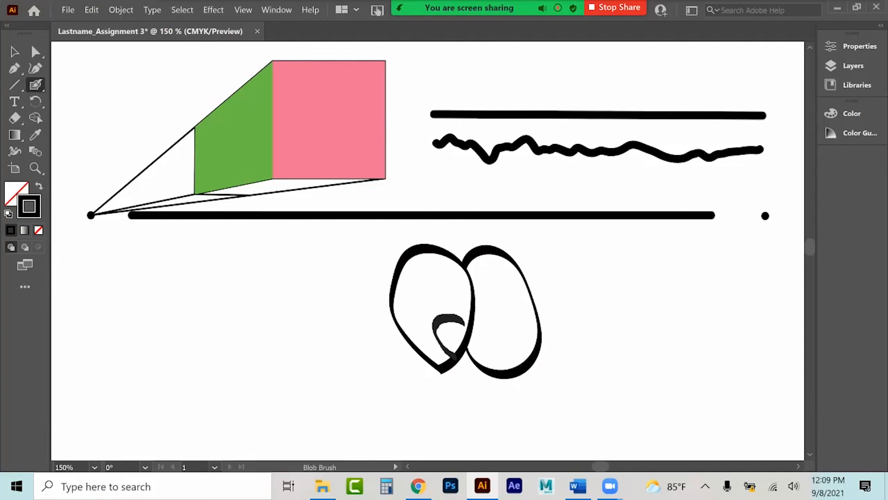
pyautogui.moveTo(509, 373)
pyautogui.mouseDown()
pyautogui.moveTo(495, 340)
pyautogui.moveTo(517, 334)
pyautogui.moveTo(533, 354)
pyautogui.mouseUp()
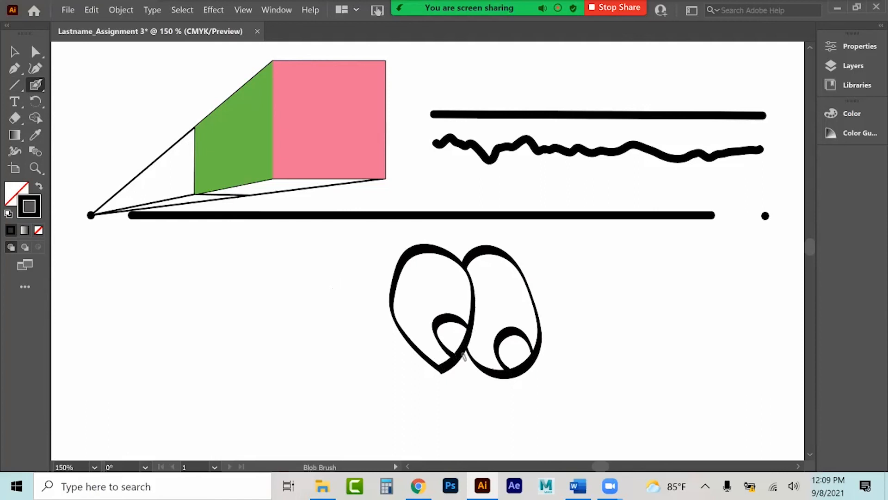
# Release the compound path of the painted eyes and deselect everything
pyautogui.click(14, 51)
pyautogui.click(425, 357)
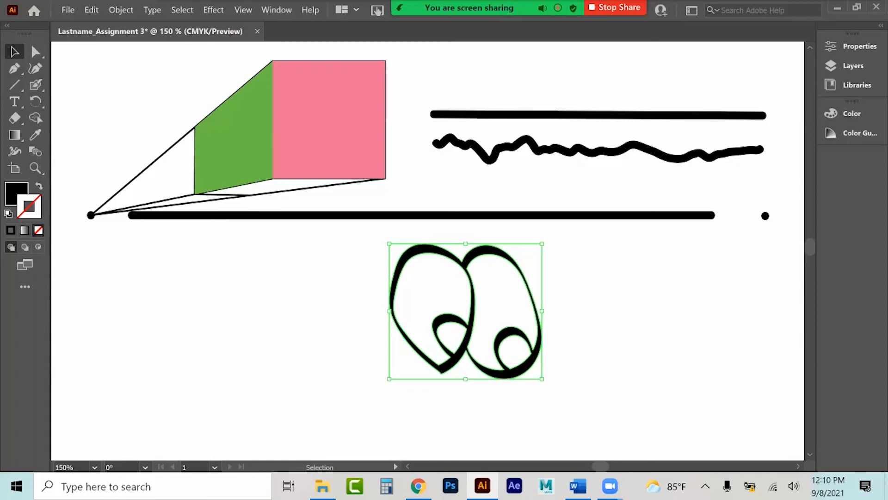
pyautogui.rightClick(424, 250)
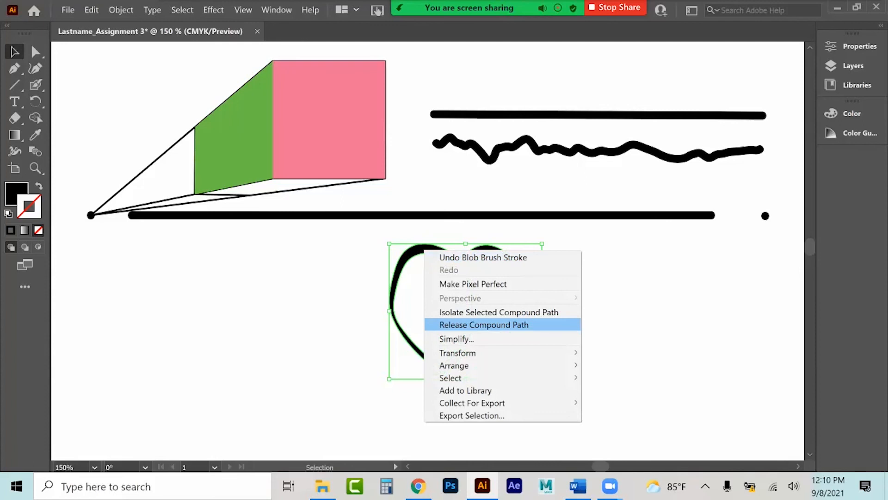
pyautogui.click(483, 325)
pyautogui.hotkey('ctrl', 'shift', 'a')
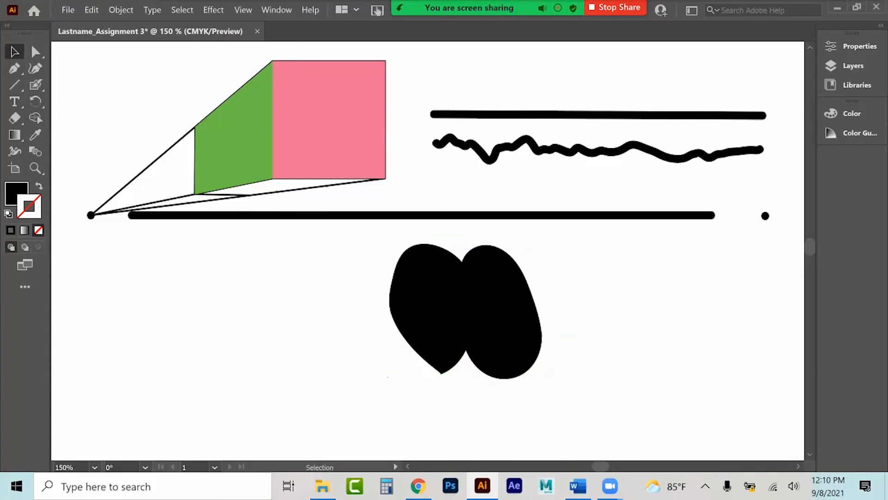
# Try moving the two inner eye-white shapes off the black silhouette, and undo the move
pyautogui.click(428, 297)
pyautogui.keyDown('shift'); pyautogui.click(504, 301); pyautogui.keyUp('shift')
pyautogui.moveTo(504, 301); pyautogui.dragTo(330, 283)
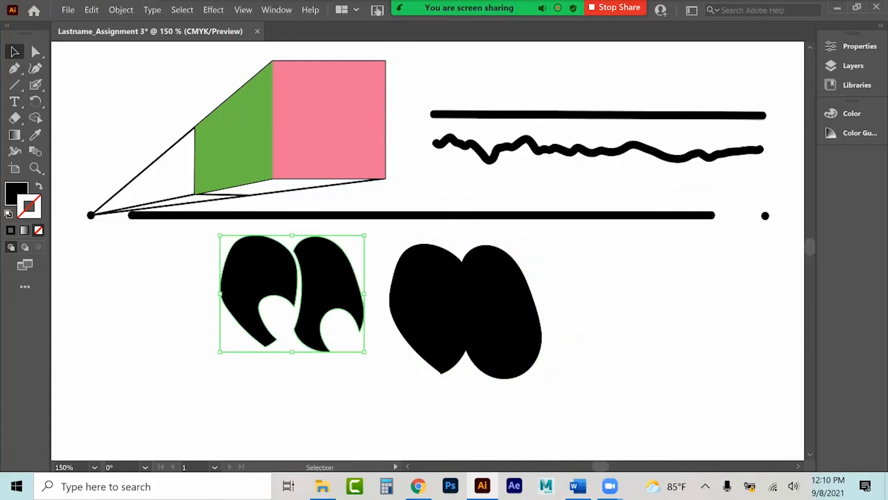
pyautogui.click(453, 308)
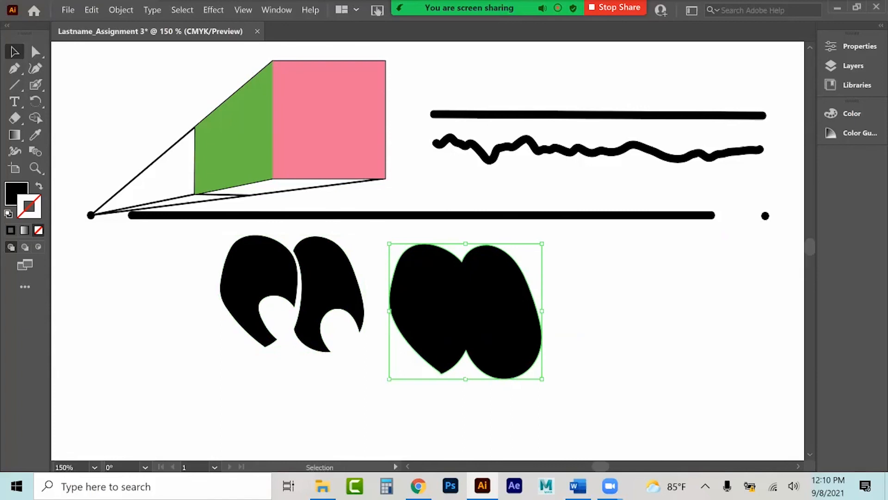
pyautogui.hotkey('ctrl', 'z')
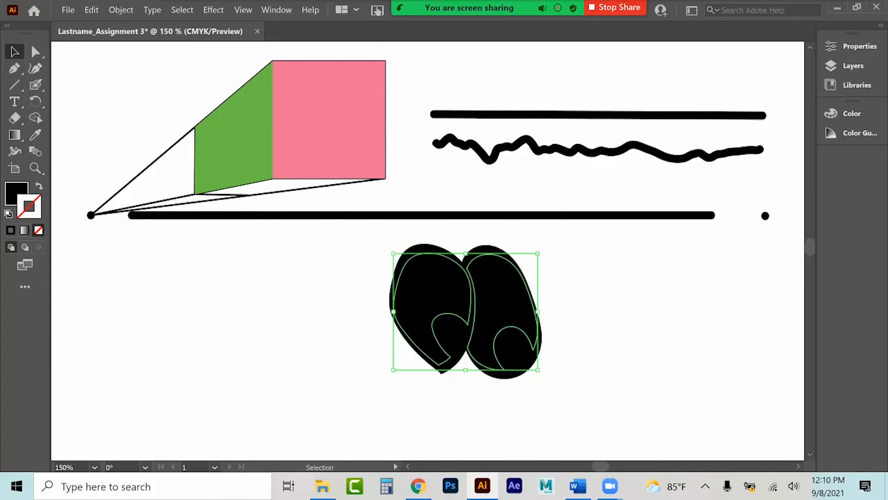
# Fill the two inner eye-white shapes with a very pale green and deselect them
pyautogui.doubleClick(16, 193)
pyautogui.click(658, 209)
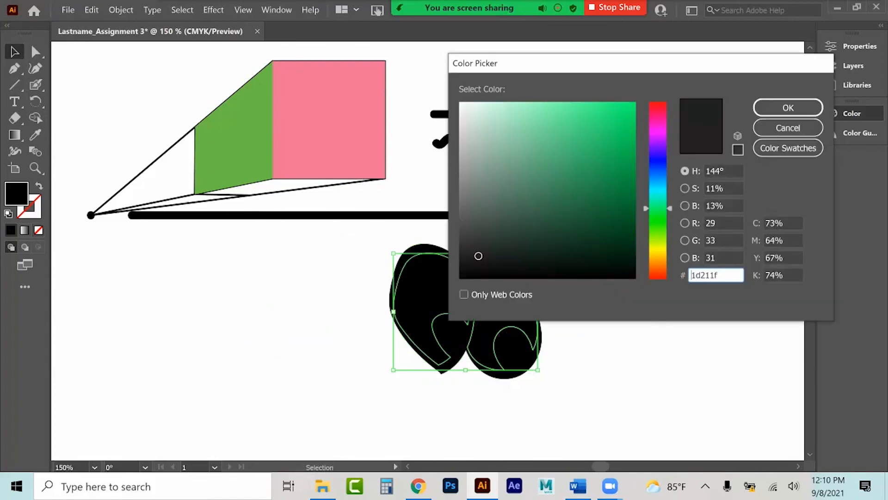
pyautogui.click(479, 105)
pyautogui.click(788, 108)
pyautogui.click(588, 305)
# Fill both iris shapes with a medium blue (C 70.98, M 43.53, Y 0, K 0) and deselect them
pyautogui.click(452, 336)
pyautogui.keyDown('shift'); pyautogui.click(515, 351); pyautogui.keyUp('shift')
pyautogui.click(745, 218)
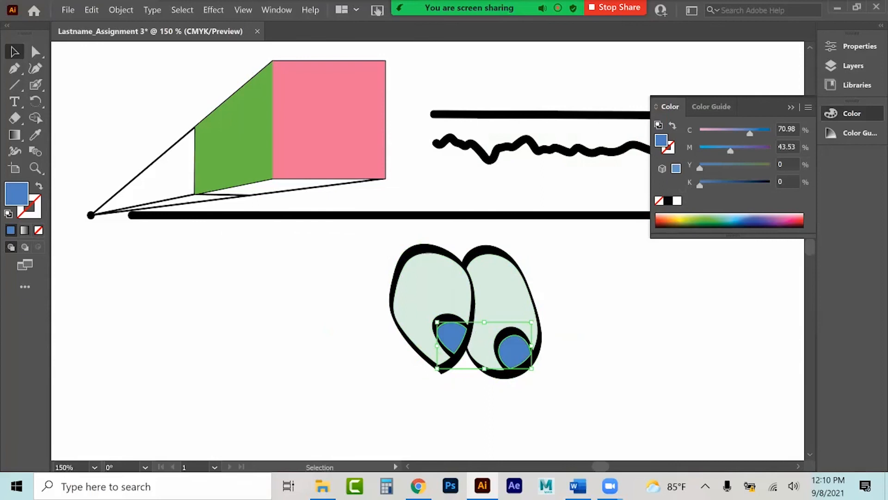
pyautogui.click(93, 105)
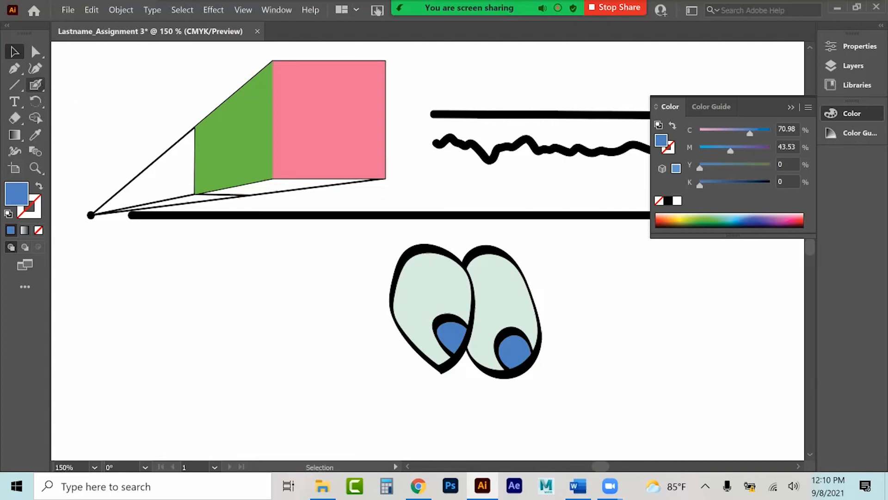
# Try pulling the black backing silhouette out from behind the coloured eye shapes, and undo the move
pyautogui.moveTo(440, 247); pyautogui.dragTo(231, 247)
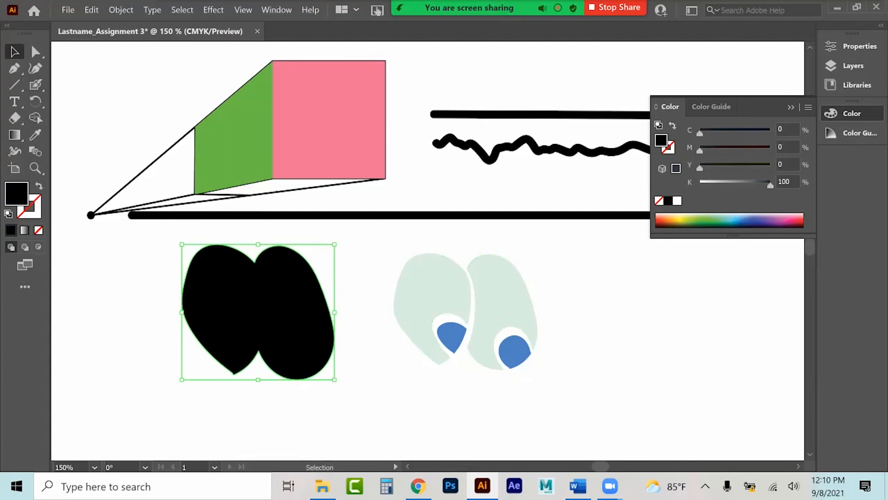
pyautogui.hotkey('ctrl', 'z')
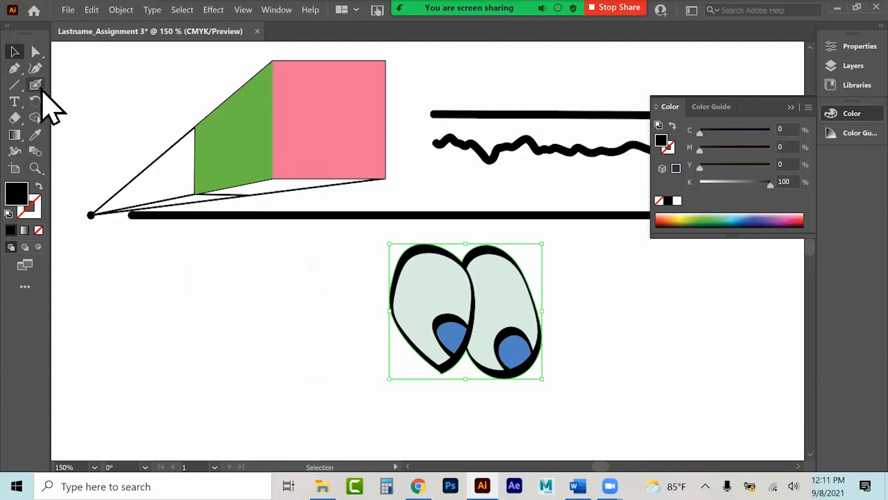
# Set the Eraser tool to a size of 5 pt and a roundness of 100%
pyautogui.click(16, 119)
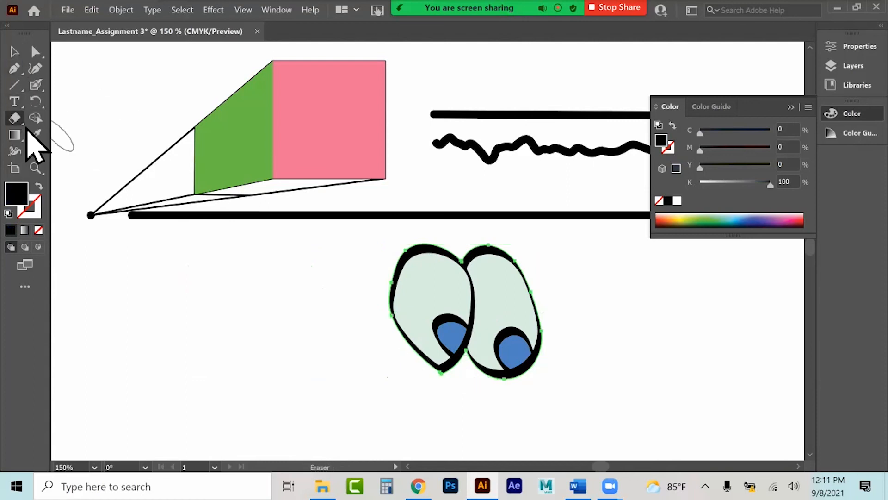
pyautogui.doubleClick(23, 121)
pyautogui.moveTo(513, 233); pyautogui.dragTo(507, 233)
pyautogui.moveTo(531, 203); pyautogui.dragTo(583, 203)
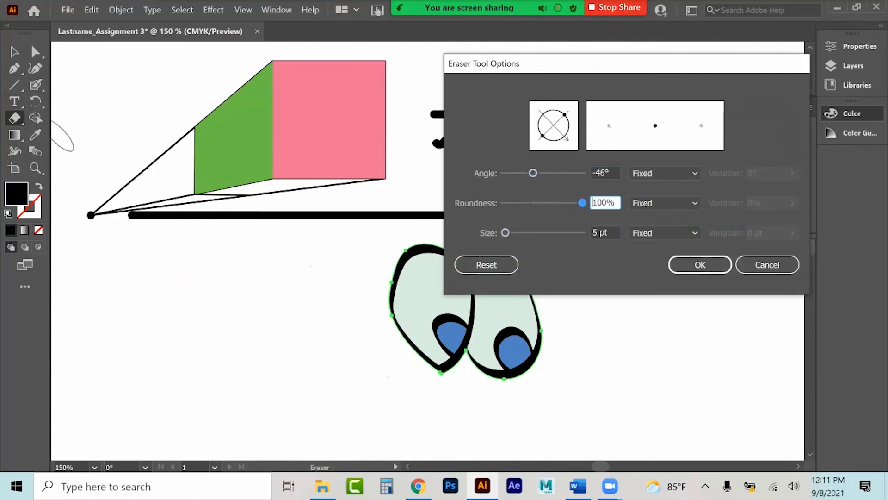
pyautogui.click(700, 264)
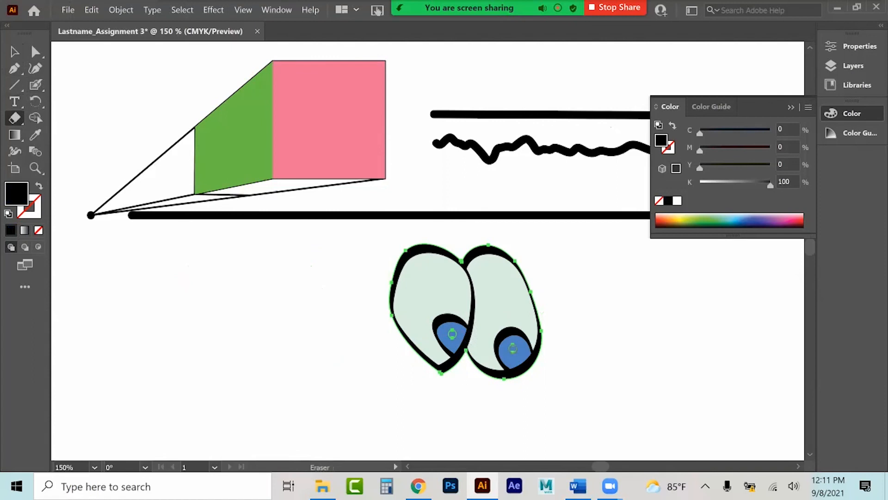
# Select only the two blue irises and erase a small pupil dot in the middle of each
pyautogui.click(17, 52)
pyautogui.click(345, 319)
pyautogui.click(452, 337)
pyautogui.keyDown('shift'); pyautogui.click(514, 351); pyautogui.keyUp('shift')
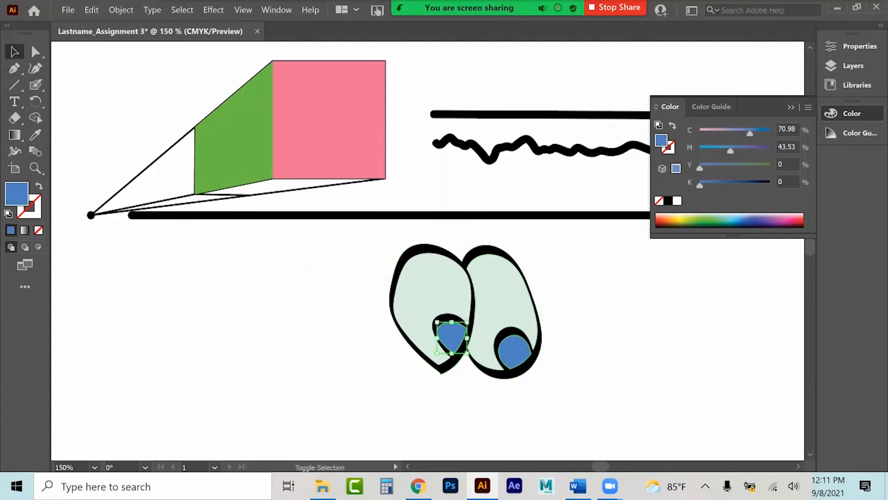
pyautogui.click(15, 118)
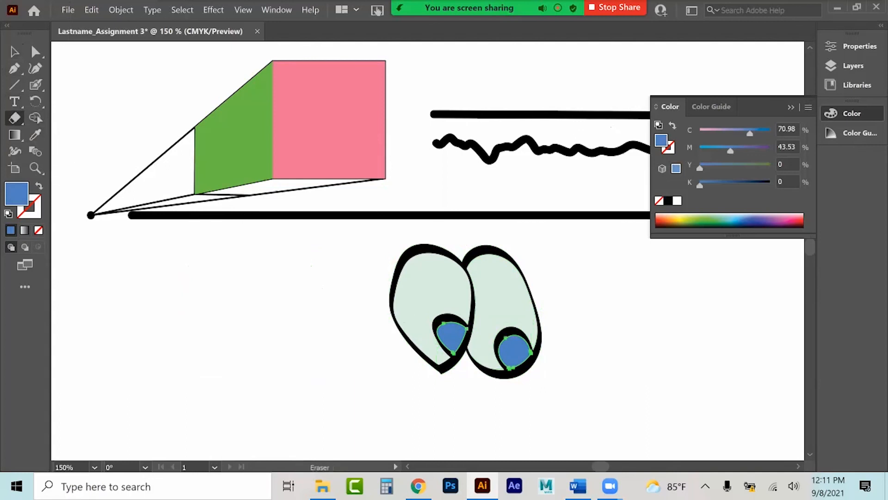
pyautogui.click(508, 349)
# Erase a short curved mark in the upper part of each pale green eye white, and select the whole eye drawing
pyautogui.click(14, 52)
pyautogui.click(428, 292)
pyautogui.keyDown('shift'); pyautogui.click(499, 296); pyautogui.keyUp('shift')
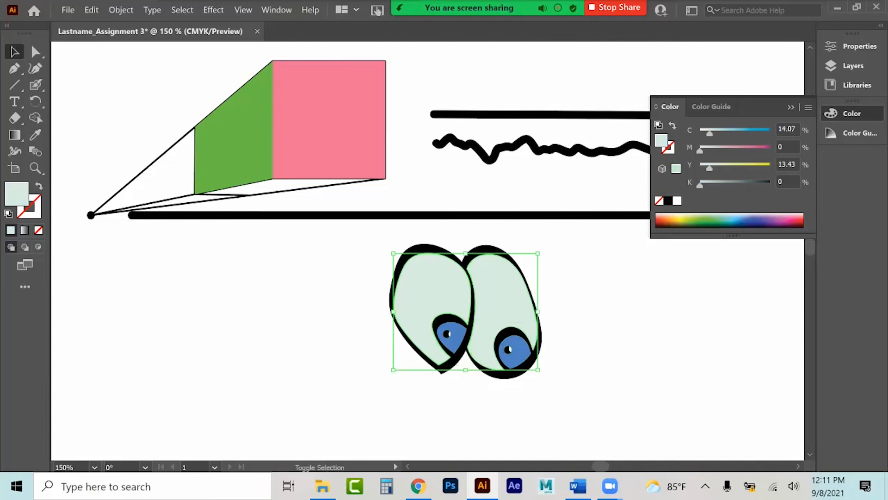
pyautogui.click(14, 118)
pyautogui.moveTo(448, 276); pyautogui.dragTo(460, 301)
pyautogui.moveTo(510, 277); pyautogui.dragTo(521, 309)
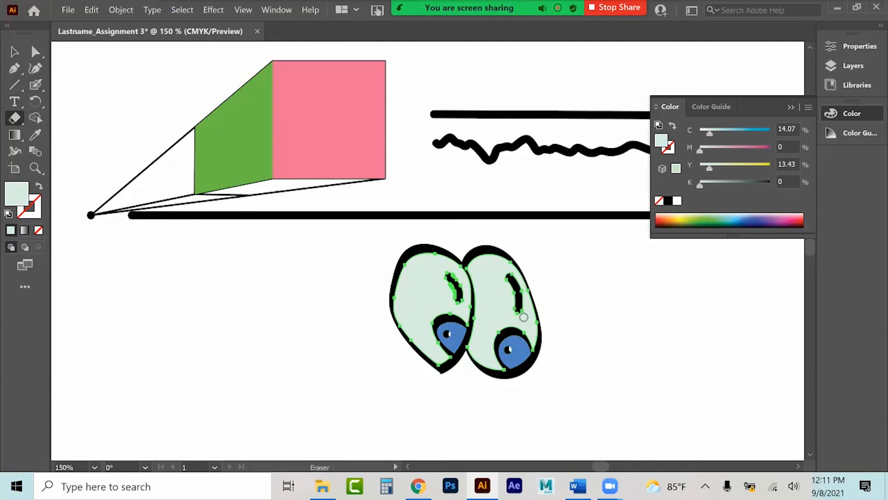
pyautogui.click(15, 51)
pyautogui.hotkey('ctrl', 'shift', 'a')
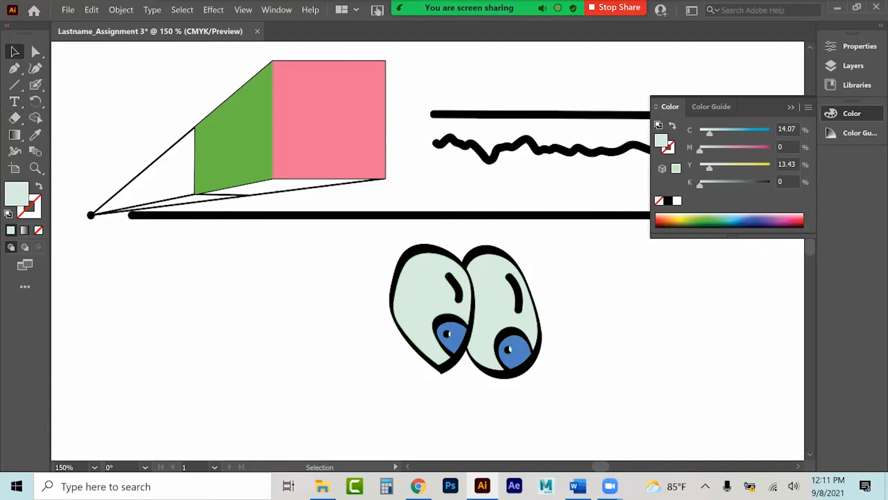
pyautogui.moveTo(684, 446); pyautogui.dragTo(364, 260)
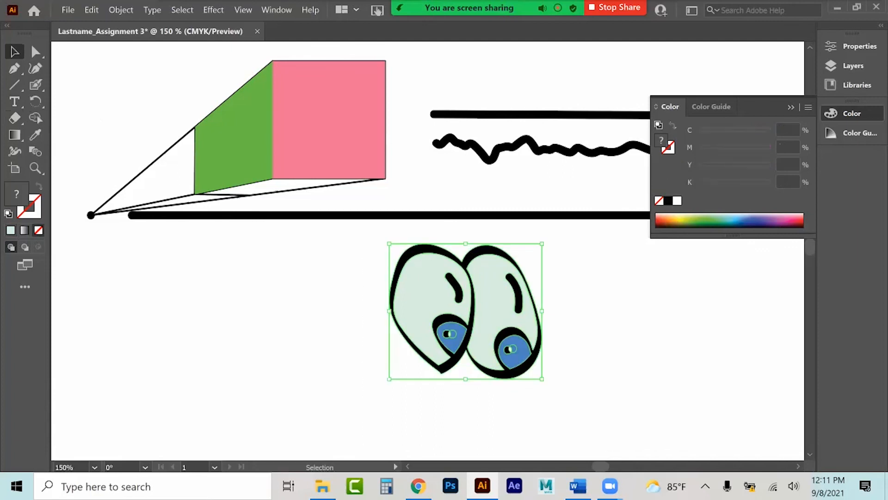
# Add the large text "8" and place it beside the eyes, below the horizon line
pyautogui.click(18, 102)
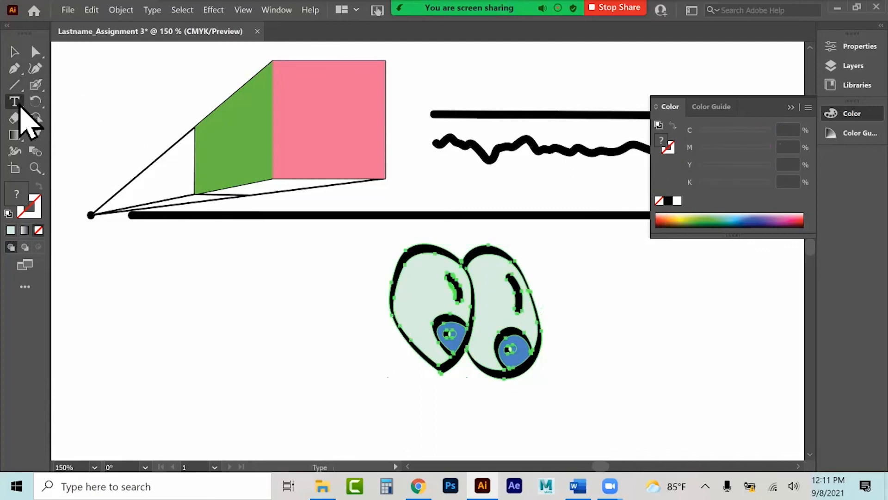
pyautogui.moveTo(237, 304); pyautogui.dragTo(238, 304)
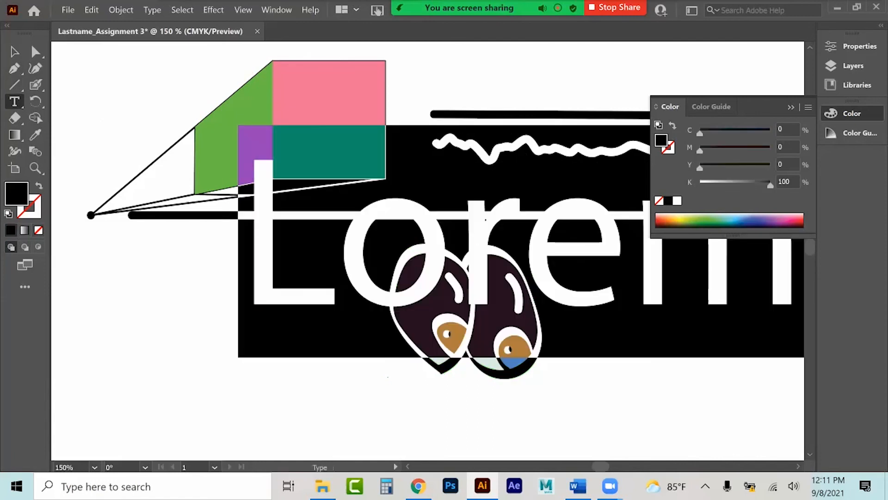
pyautogui.write('8')
pyautogui.click(14, 51)
pyautogui.moveTo(289, 238); pyautogui.dragTo(289, 317)
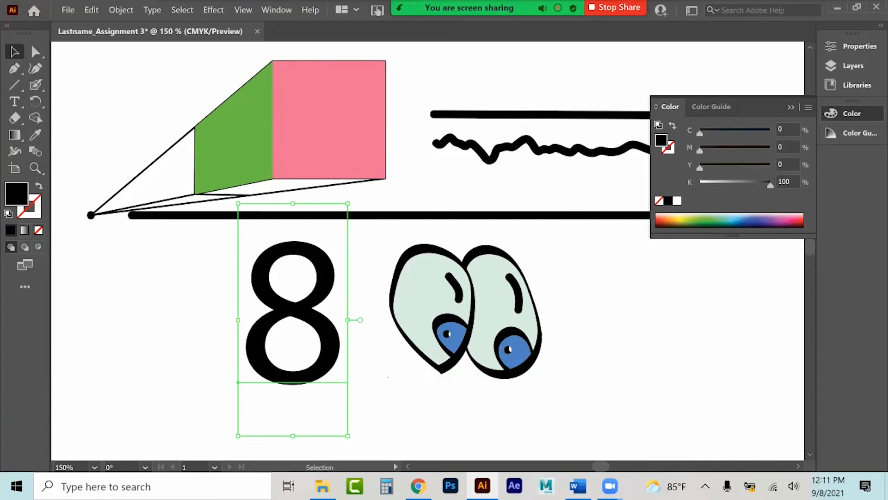
# Convert the 8 text to outlines
pyautogui.click(121, 9)
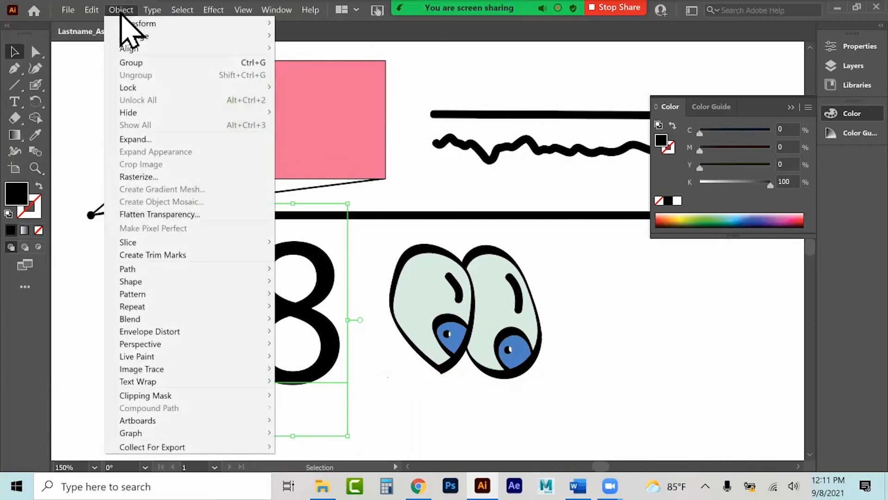
pyautogui.click(136, 139)
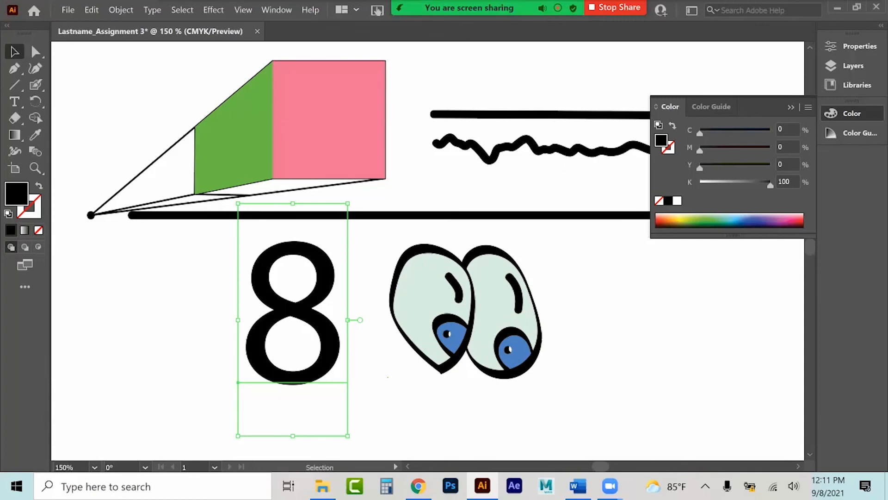
pyautogui.rightClick(331, 276)
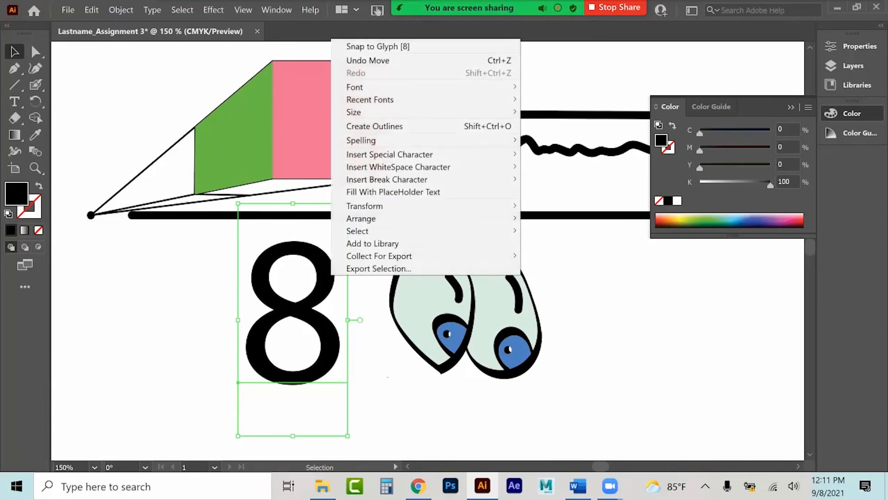
pyautogui.click(375, 126)
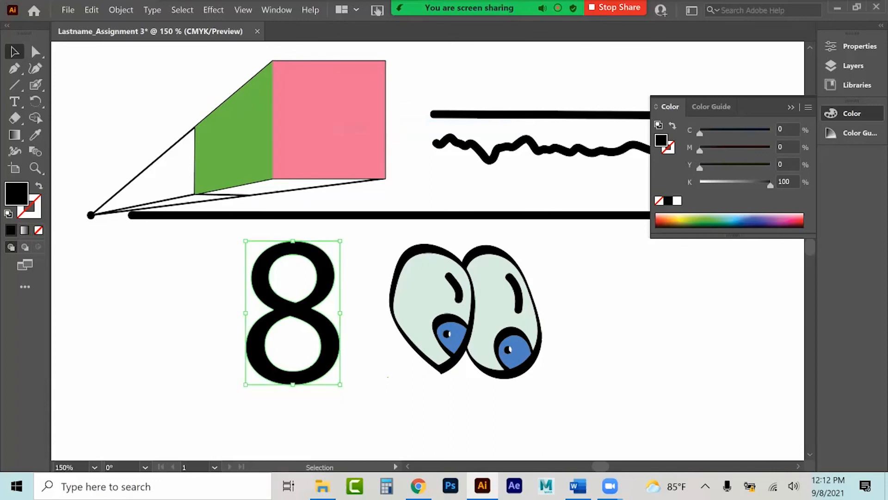
# Ungroup the outlined 8 and release its compound path
pyautogui.rightClick(263, 282)
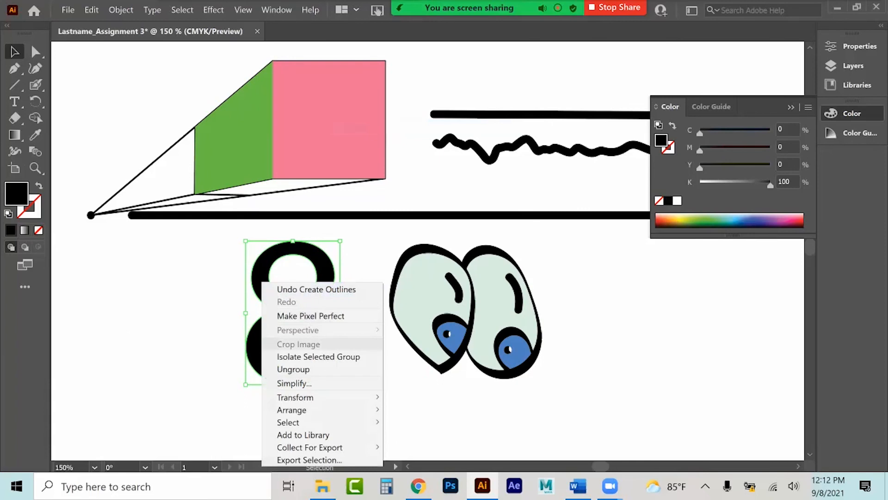
pyautogui.click(294, 368)
pyautogui.rightClick(281, 309)
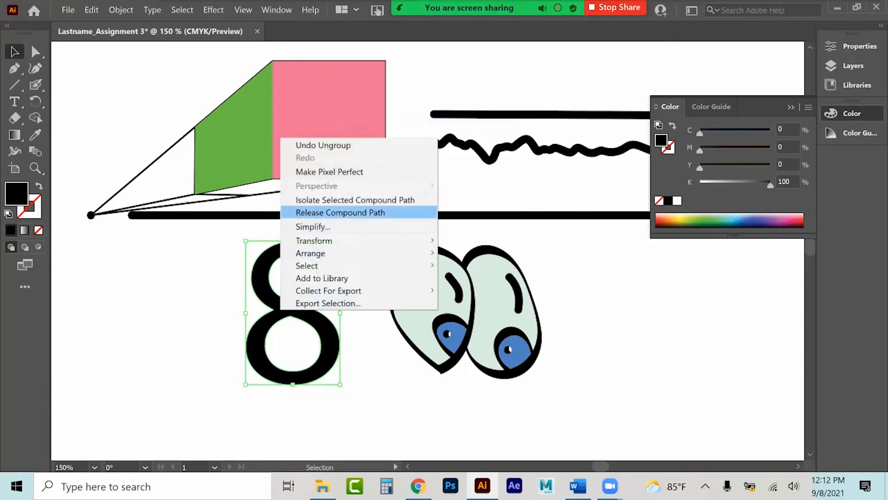
pyautogui.click(340, 212)
# Move the two inner counter shapes out to the left of the 8 and select the remaining silhouette
pyautogui.click(292, 278)
pyautogui.keyDown('shift'); pyautogui.click(293, 345); pyautogui.keyUp('shift')
pyautogui.moveTo(320, 347); pyautogui.dragTo(222, 342)
pyautogui.click(280, 345)
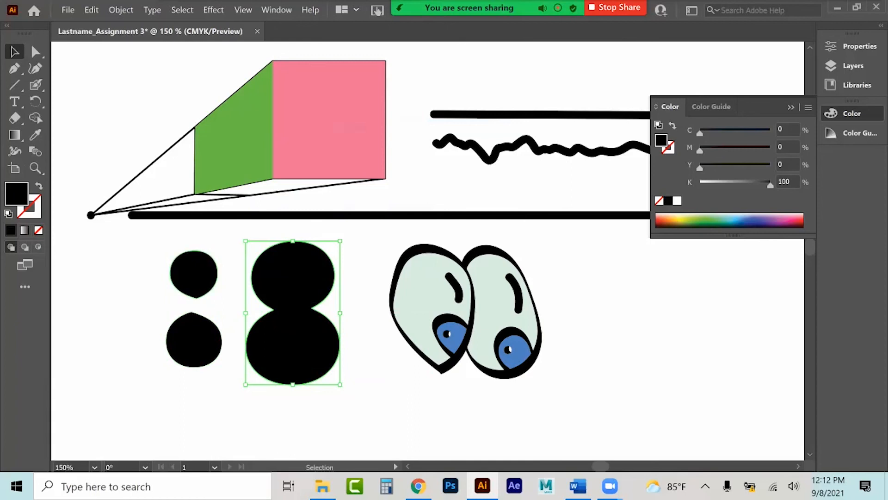
# Narrow the two counter shapes into slim ovals and move them back onto the left part of the 8 silhouette
pyautogui.moveTo(157, 247); pyautogui.dragTo(209, 344)
pyautogui.click(194, 342)
pyautogui.moveTo(222, 309); pyautogui.dragTo(197, 298)
pyautogui.moveTo(188, 339); pyautogui.dragTo(279, 339)
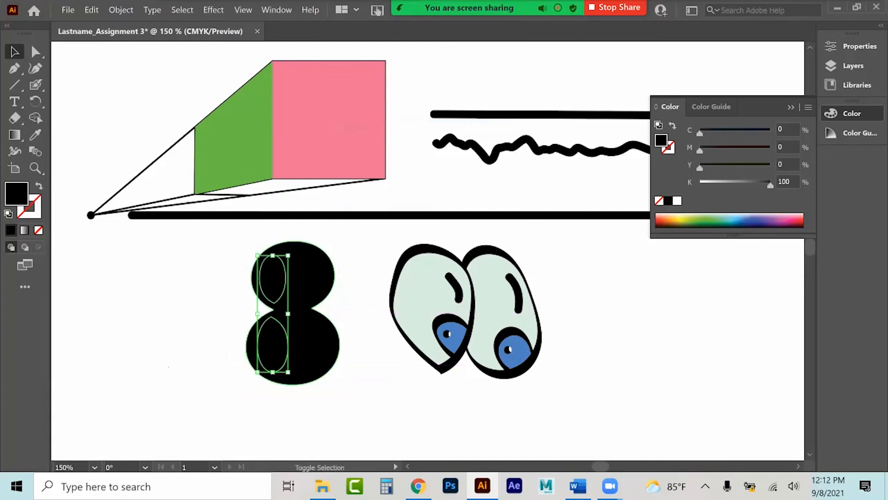
# Try making a compound path from the 8 silhouette and its two slim ovals, and undo it
pyautogui.keyDown('shift'); pyautogui.click(303, 340); pyautogui.keyUp('shift')
pyautogui.rightClick(277, 342)
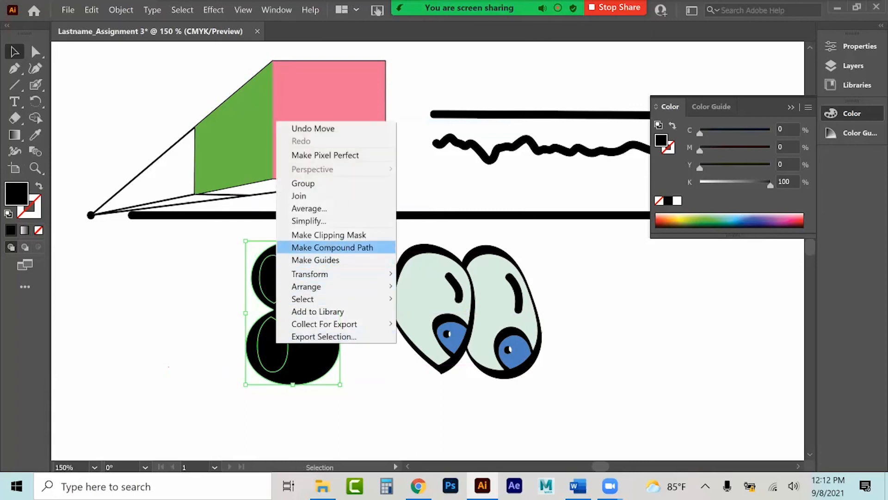
pyautogui.click(332, 247)
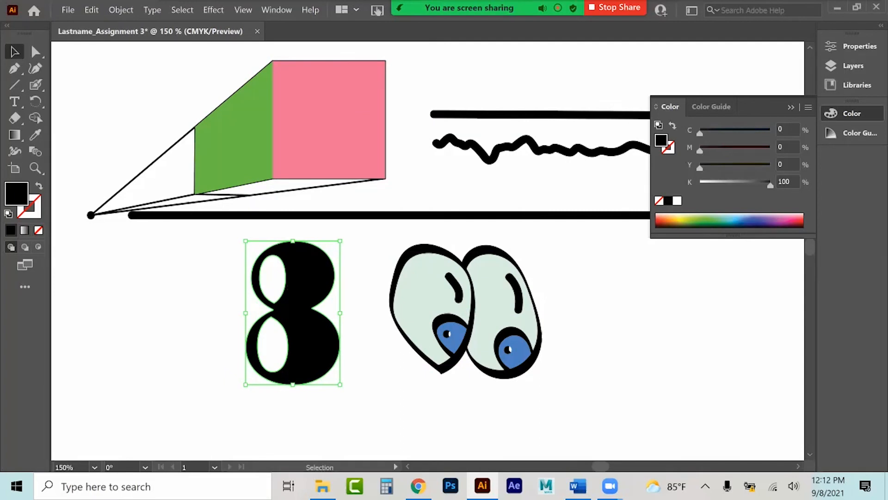
pyautogui.hotkey('ctrl', 'z')
# Cut the two slim ovals out of the 8 silhouette with the Pathfinder's Minus Front operation and deselect the result
pyautogui.click(853, 46)
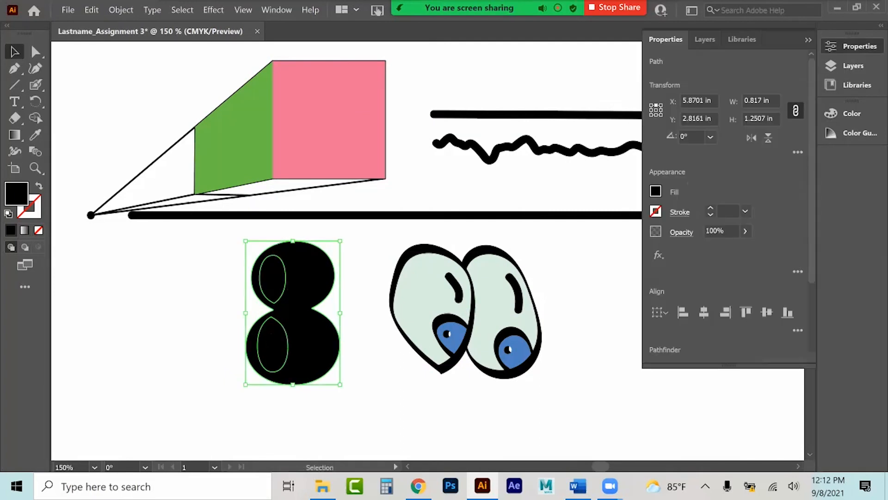
pyautogui.scroll(-3, 693, 277)
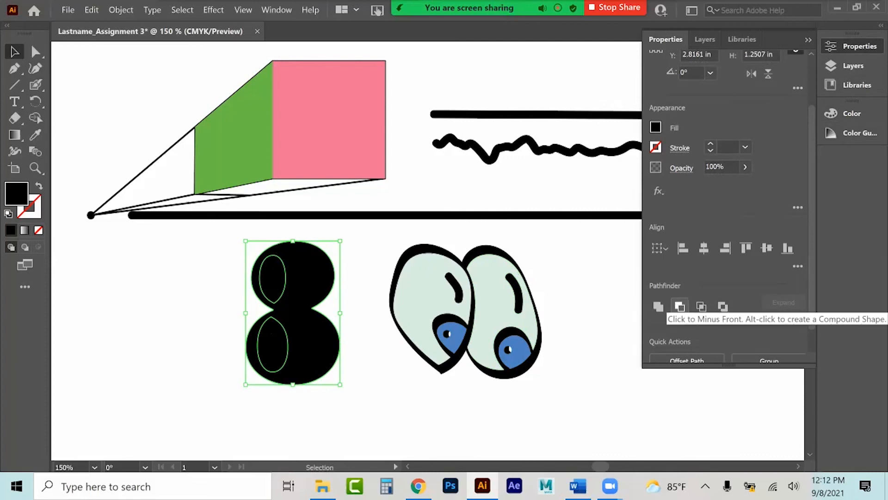
pyautogui.click(679, 306)
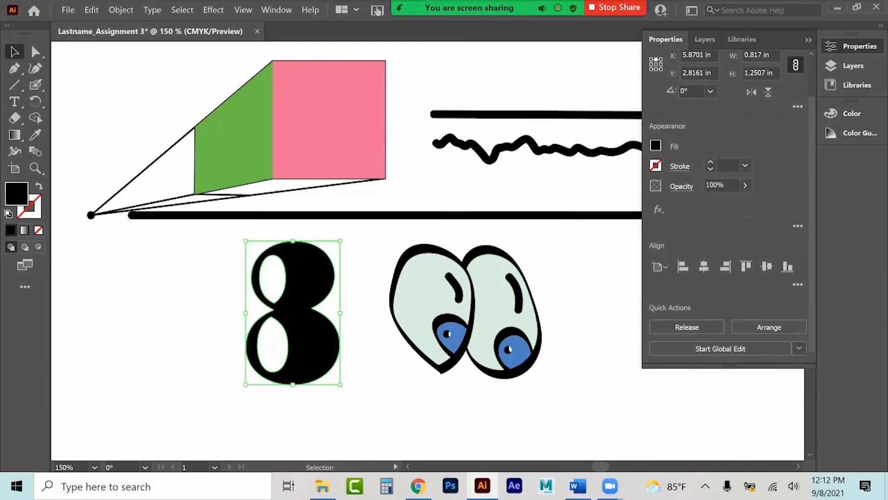
pyautogui.click(363, 361)
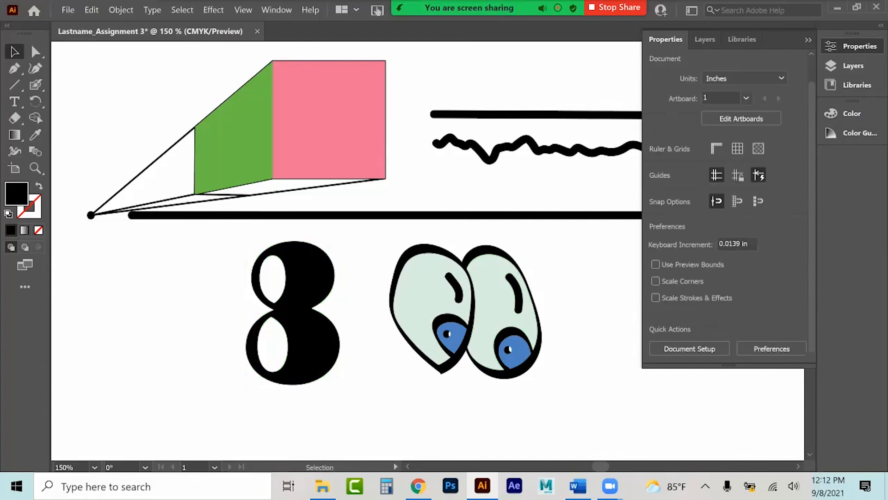
pyautogui.click(310, 333)
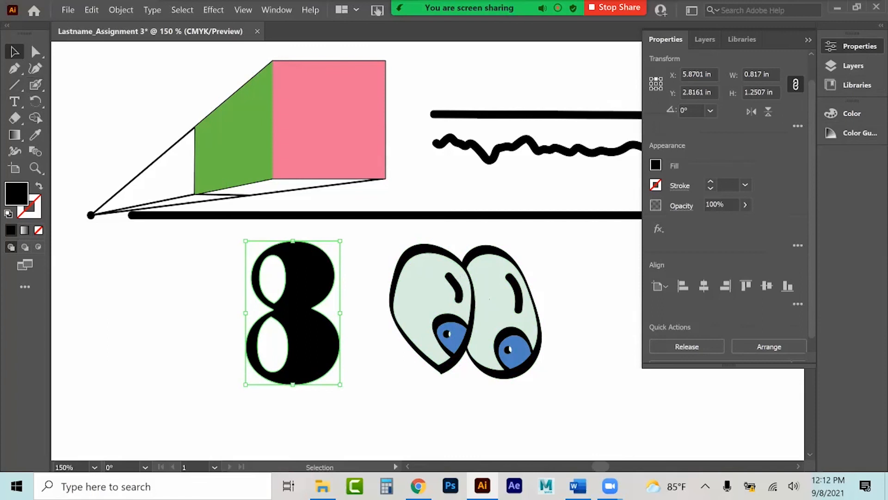
pyautogui.click(366, 296)
# Delete the pale green fills and blue irises from both cartoon eyes
pyautogui.click(416, 298)
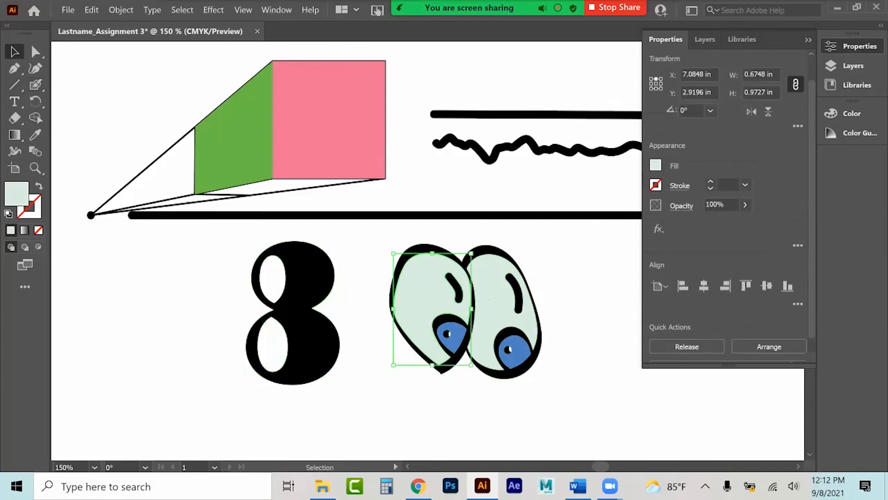
pyautogui.press('Delete')
pyautogui.click(449, 334)
pyautogui.press('Delete')
pyautogui.click(513, 350)
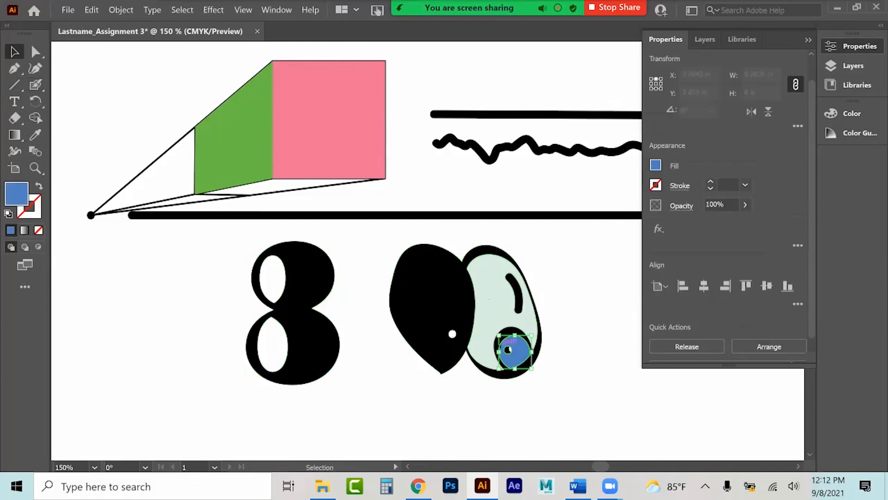
pyautogui.press('Delete')
pyautogui.click(513, 343)
pyautogui.click(502, 316)
pyautogui.press('Delete')
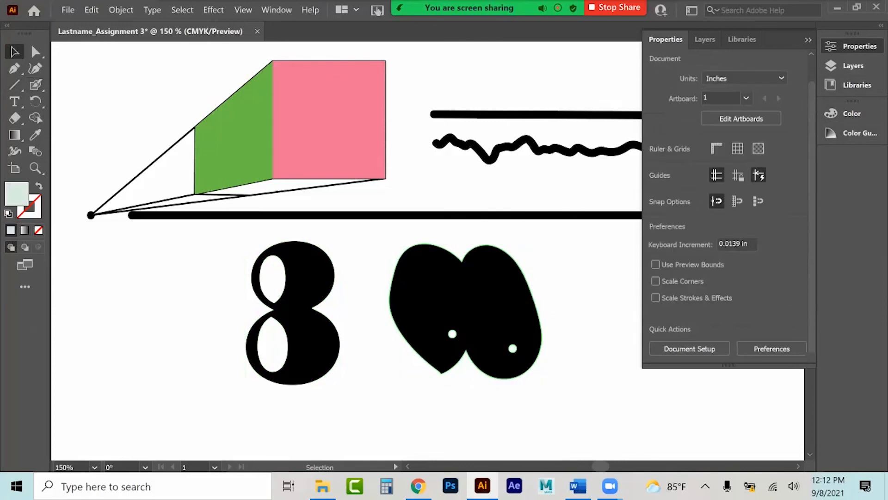
# Join the 8 to the eye silhouette with a curved Blob Brush stroke, paint over the two small holes, and move the merged shape left
pyautogui.moveTo(188, 264); pyautogui.dragTo(472, 303)
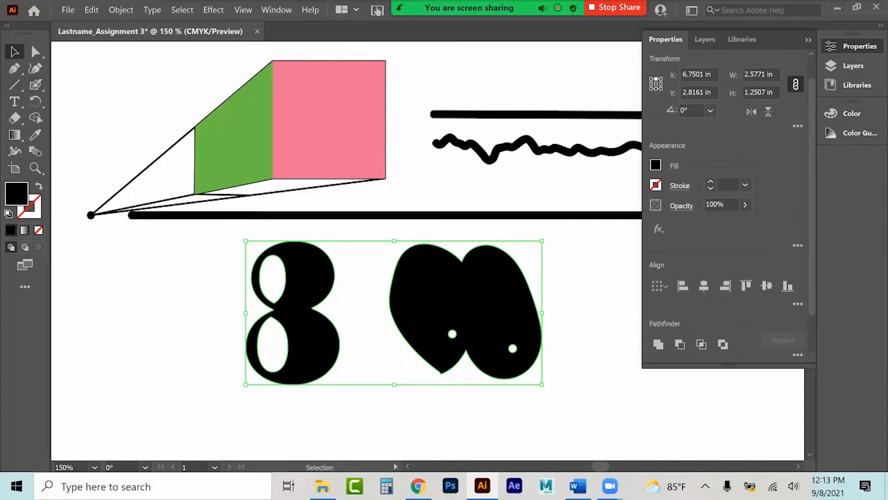
pyautogui.click(36, 85)
pyautogui.moveTo(324, 346)
pyautogui.mouseDown()
pyautogui.moveTo(342, 363)
pyautogui.moveTo(374, 367)
pyautogui.moveTo(409, 319)
pyautogui.moveTo(452, 334)
pyautogui.mouseUp()
pyautogui.moveTo(509, 345); pyautogui.dragTo(508, 356)
pyautogui.click(15, 52)
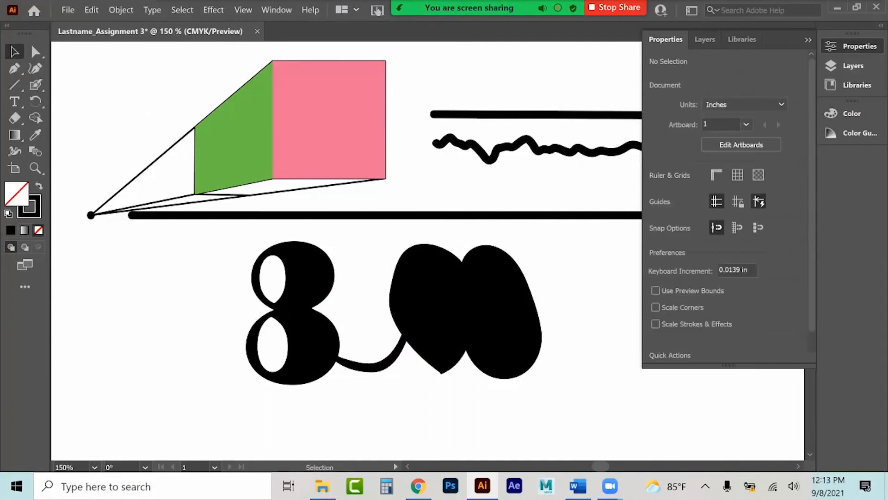
pyautogui.click(394, 311)
pyautogui.moveTo(394, 310); pyautogui.dragTo(333, 322)
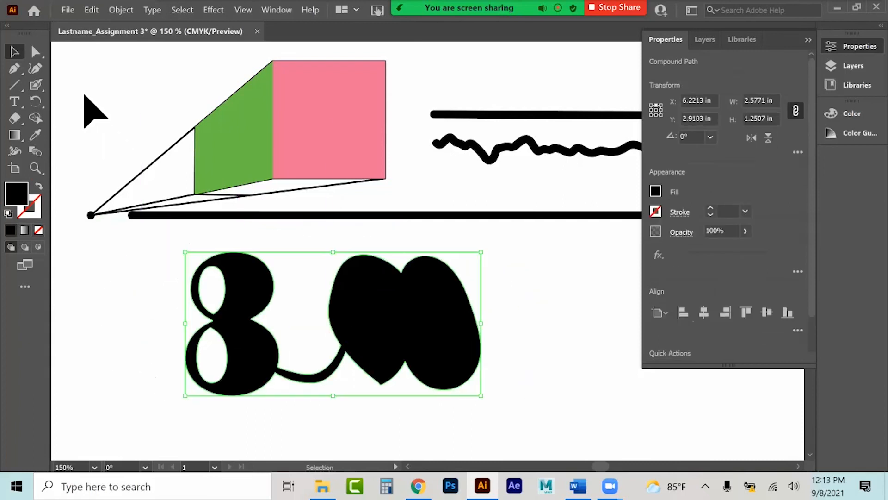
# Erase a round hole in the left eye silhouette, cut through the connecting stroke, and move the separated eye shape to the right
pyautogui.click(36, 86)
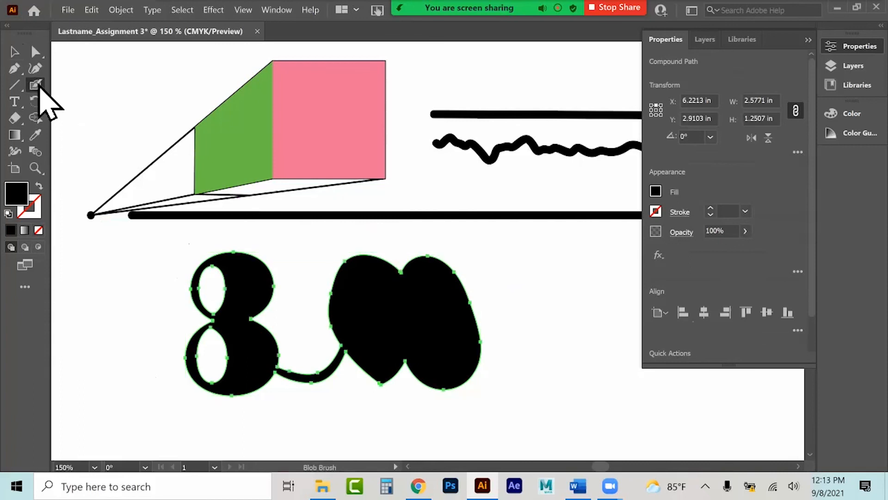
pyautogui.click(21, 121)
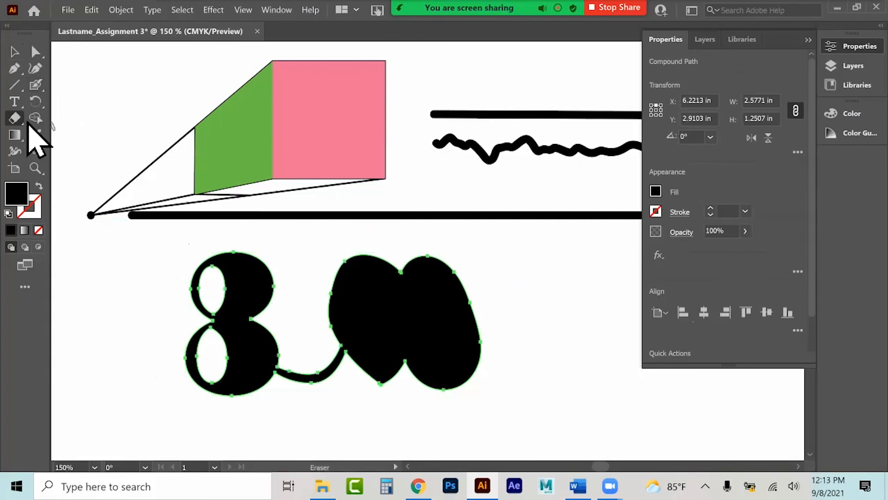
pyautogui.moveTo(379, 281)
pyautogui.mouseDown()
pyautogui.moveTo(378, 301)
pyautogui.moveTo(373, 290)
pyautogui.mouseUp()
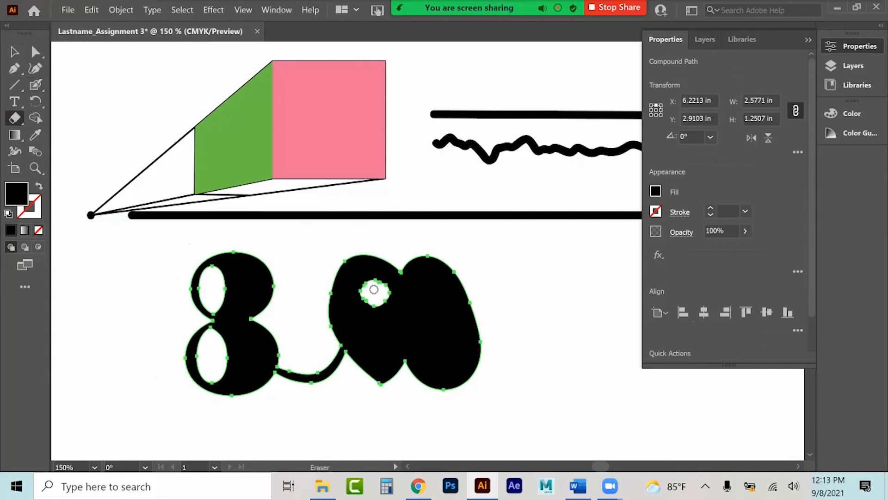
pyautogui.moveTo(313, 361); pyautogui.dragTo(330, 383)
pyautogui.click(15, 52)
pyautogui.click(125, 278)
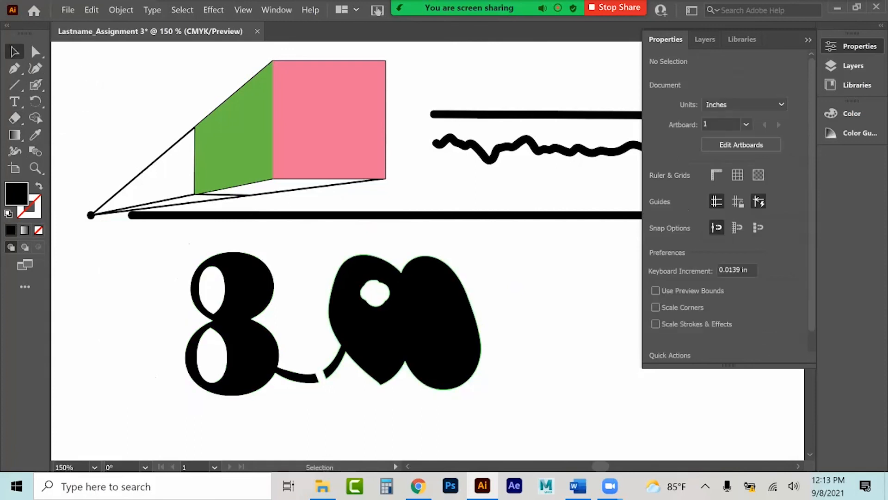
pyautogui.moveTo(419, 341); pyautogui.dragTo(491, 343)
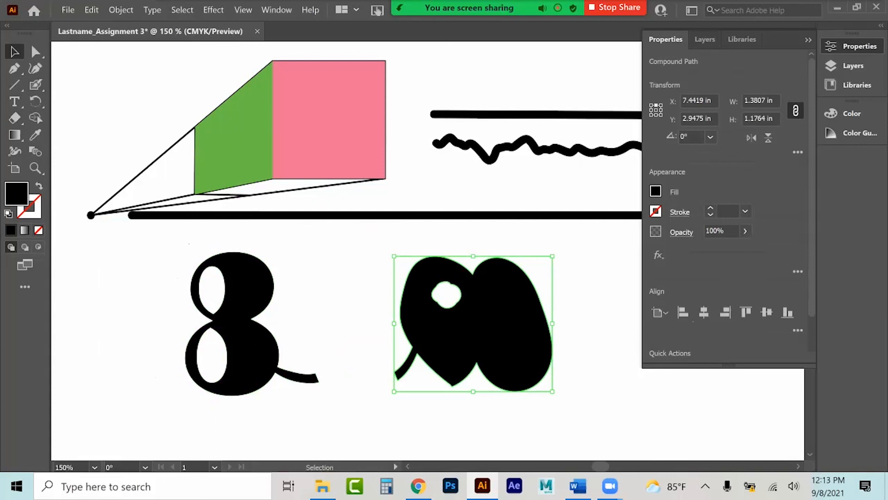
pyautogui.click(808, 40)
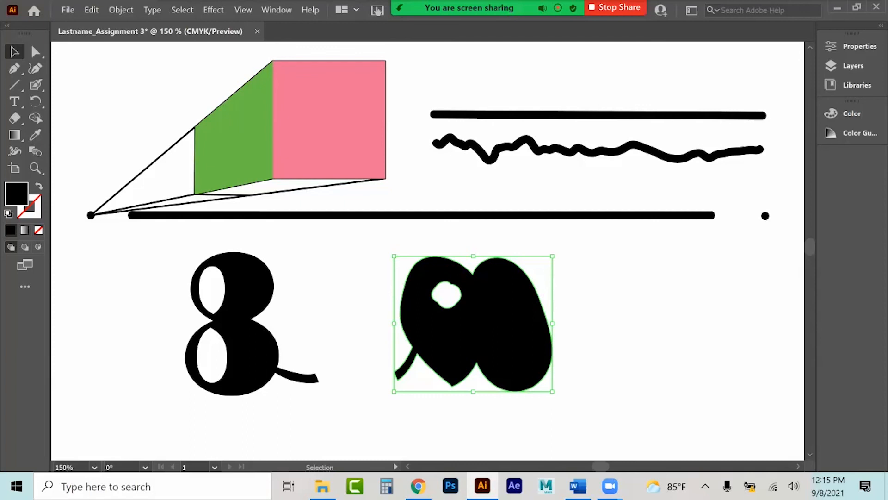
# Move the eye shape so it overlaps the 8 and unite both into one shape
pyautogui.moveTo(540, 317); pyautogui.dragTo(431, 295)
pyautogui.moveTo(352, 298); pyautogui.dragTo(331, 313)
pyautogui.keyDown('shift'); pyautogui.click(246, 305); pyautogui.keyUp('shift')
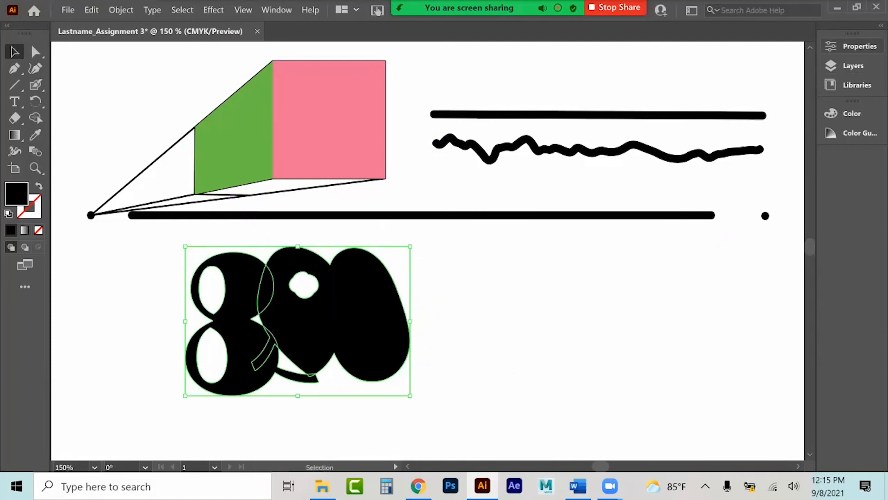
pyautogui.click(860, 46)
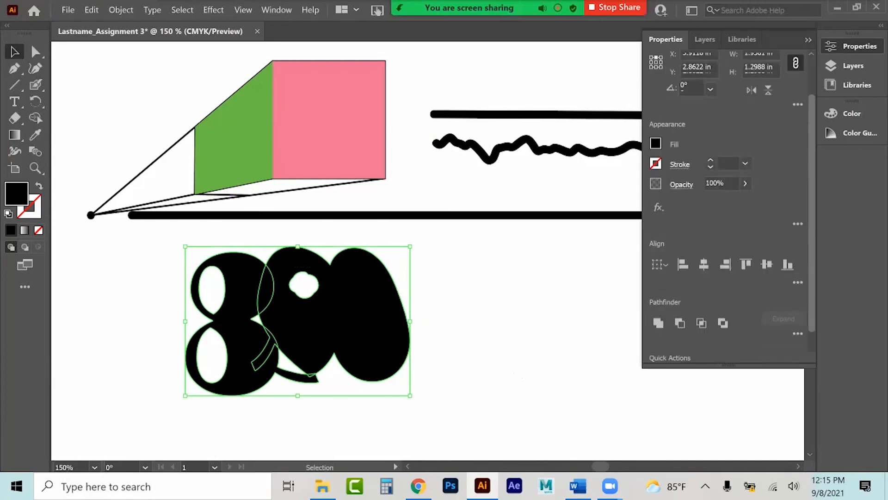
pyautogui.hotkey('ctrl', '8')
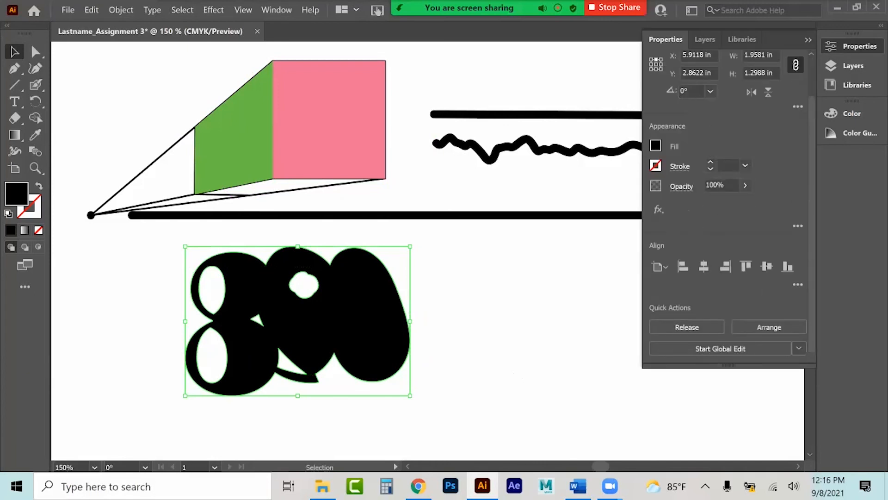
pyautogui.click(808, 40)
pyautogui.click(124, 268)
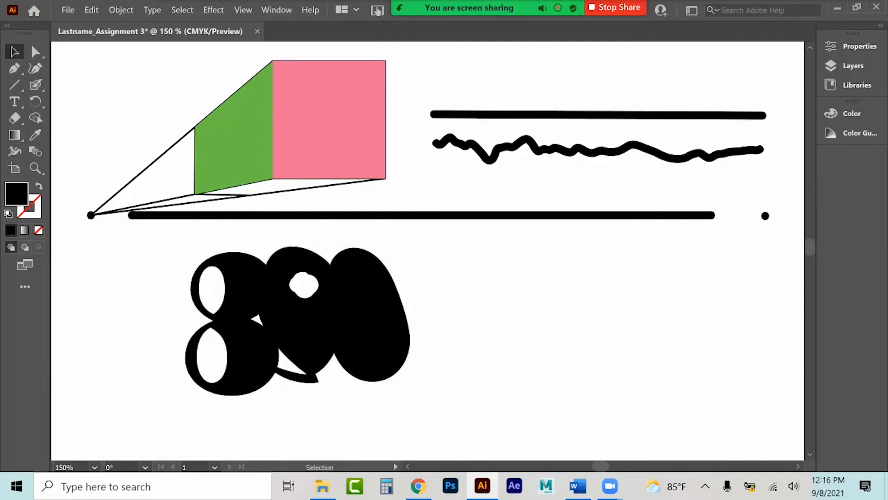
# Delete the merged 8-and-eye shape, the two upper brush strokes, and the pink and green box fills
pyautogui.moveTo(76, 61)
pyautogui.mouseDown()
pyautogui.moveTo(697, 451)
pyautogui.moveTo(789, 451)
pyautogui.mouseUp()
pyautogui.press('Delete')
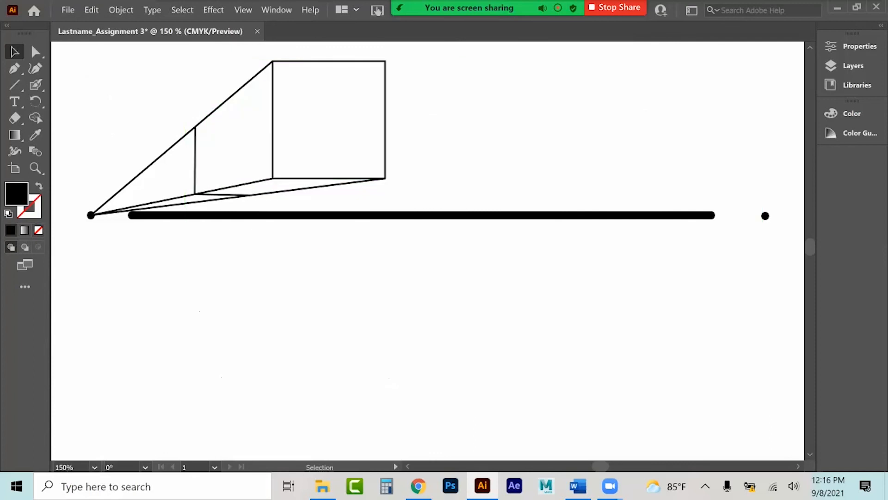
# Activate the Width tool
pyautogui.click(14, 151)
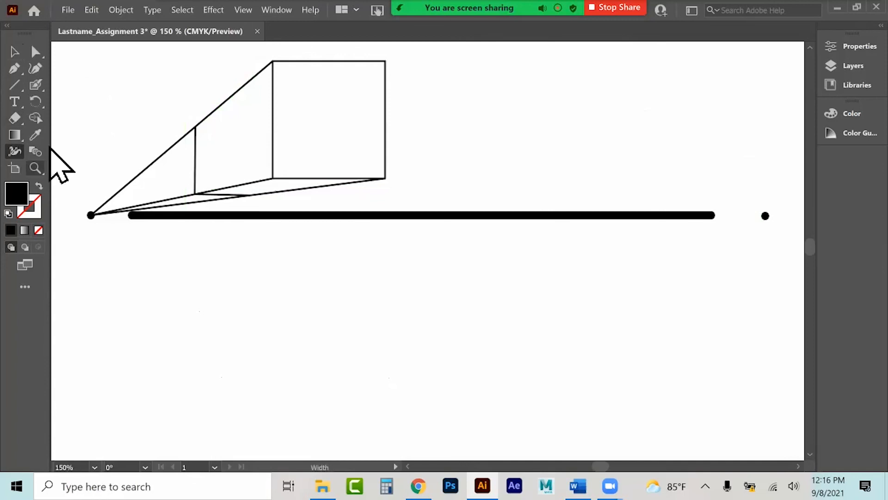